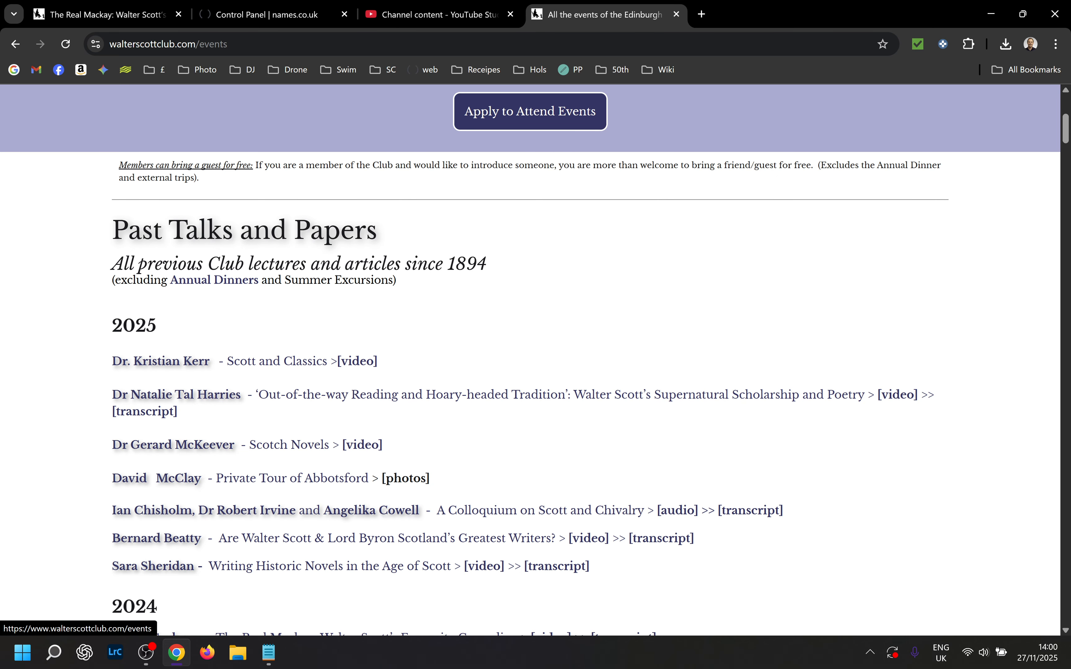
Review the Past Talks and Papers list, then switch to the names.co.uk control panel tab
{"action": "scroll", "coordinate": [531, 354], "scroll_direction": "down", "scroll_amount": 3}
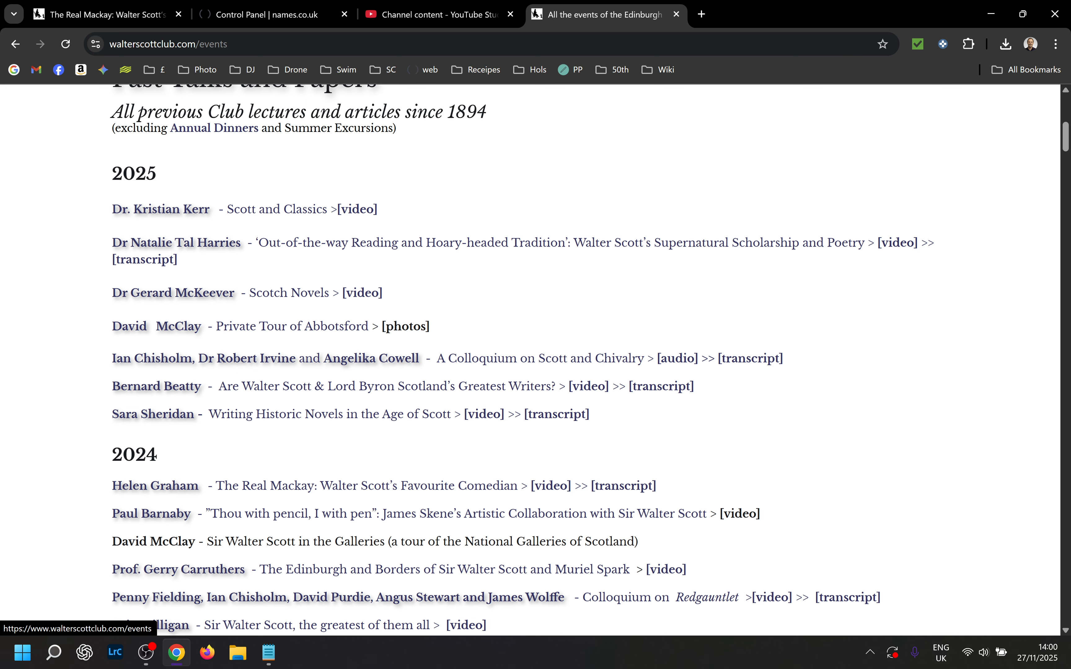
{"action": "scroll", "coordinate": [531, 355], "scroll_direction": "down", "scroll_amount": 4}
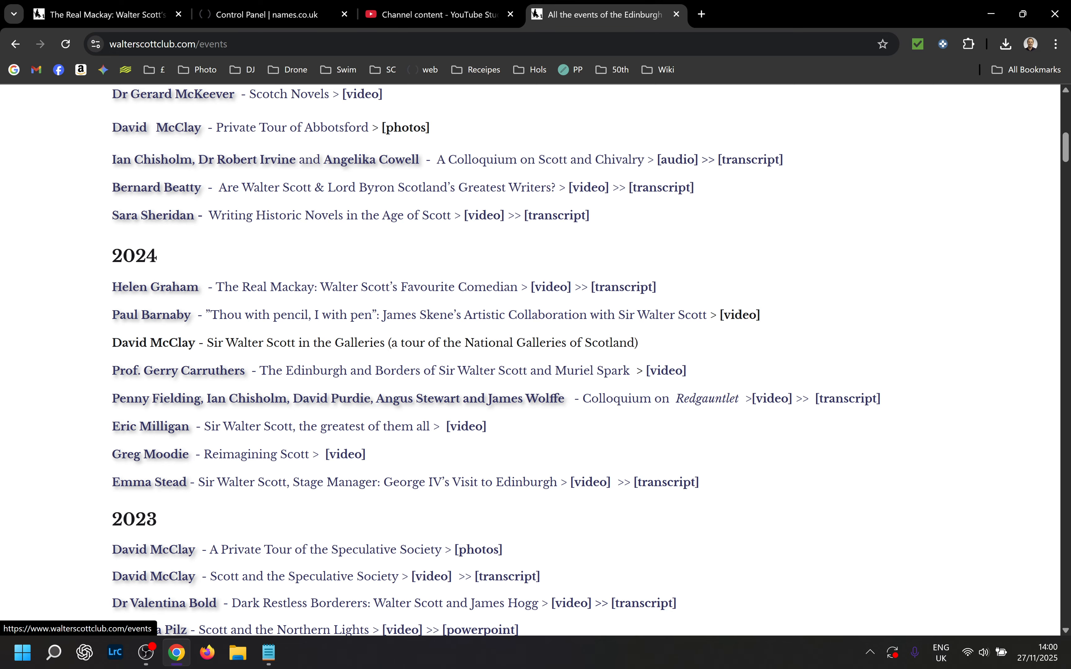
{"action": "scroll", "coordinate": [531, 354], "scroll_direction": "down", "scroll_amount": 4}
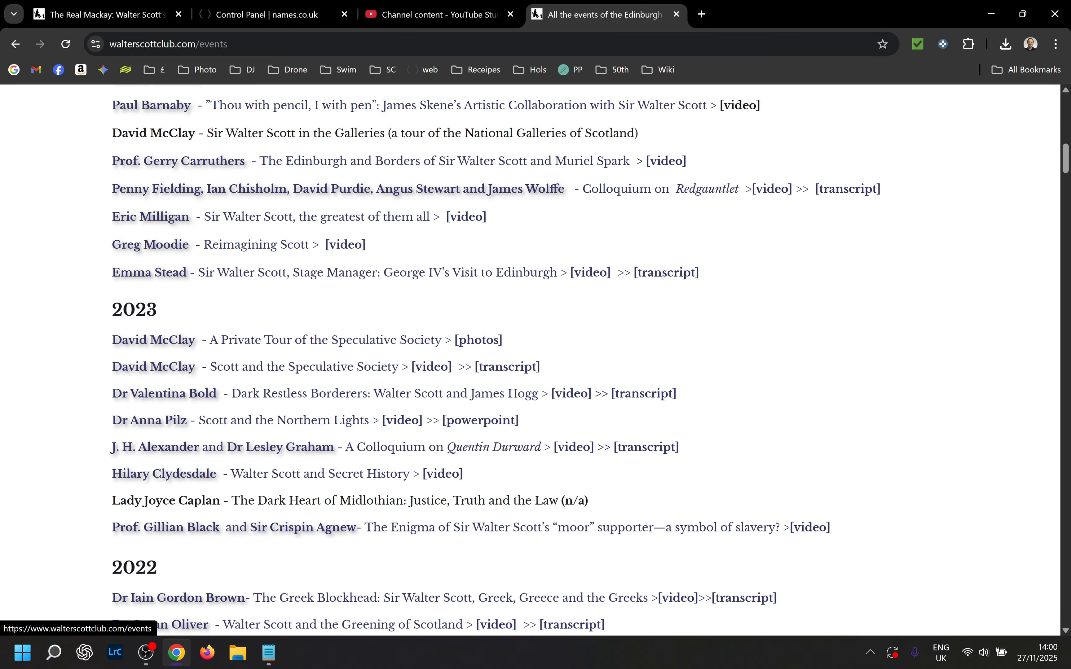
{"action": "scroll", "coordinate": [531, 354], "scroll_direction": "up", "scroll_amount": 10}
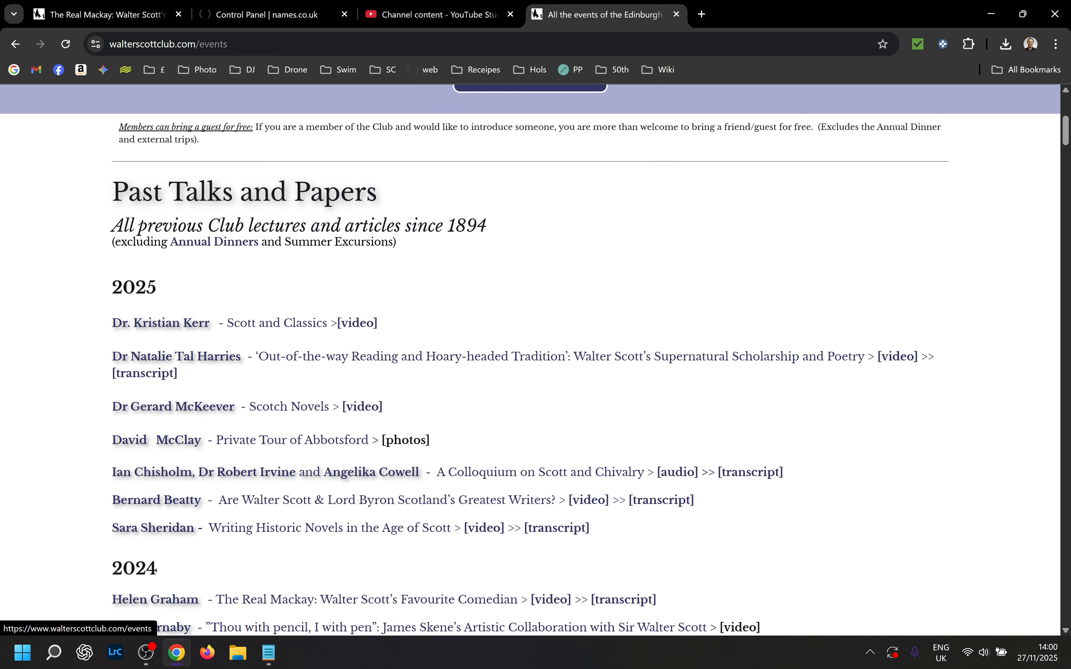
{"action": "scroll", "coordinate": [531, 354], "scroll_direction": "up", "scroll_amount": 1}
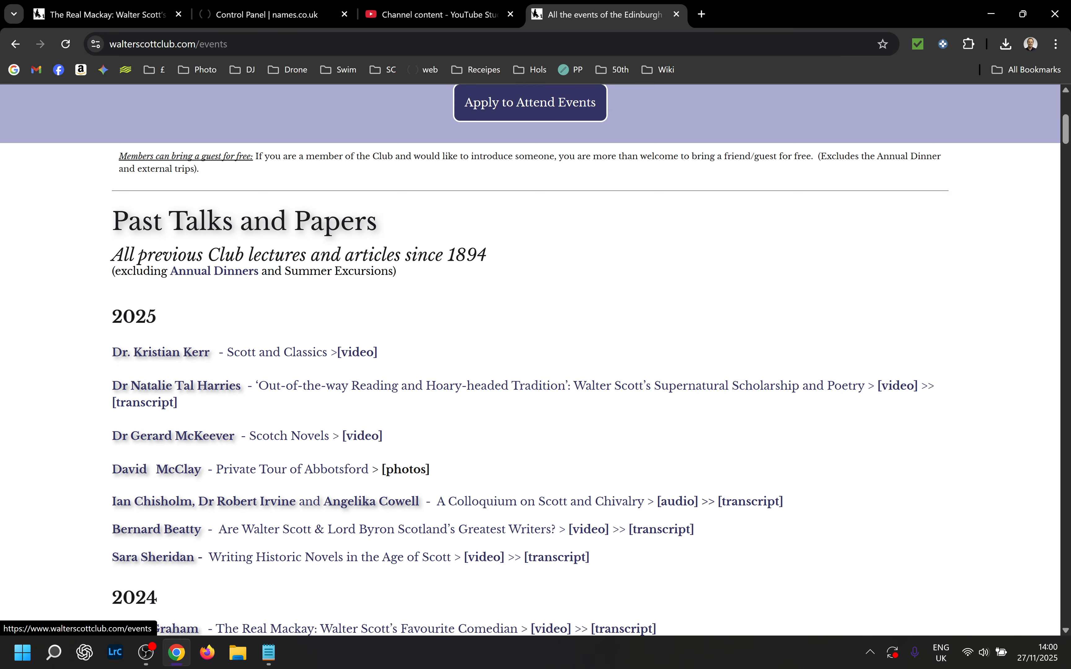
{"action": "scroll", "coordinate": [531, 354], "scroll_direction": "up", "scroll_amount": 2}
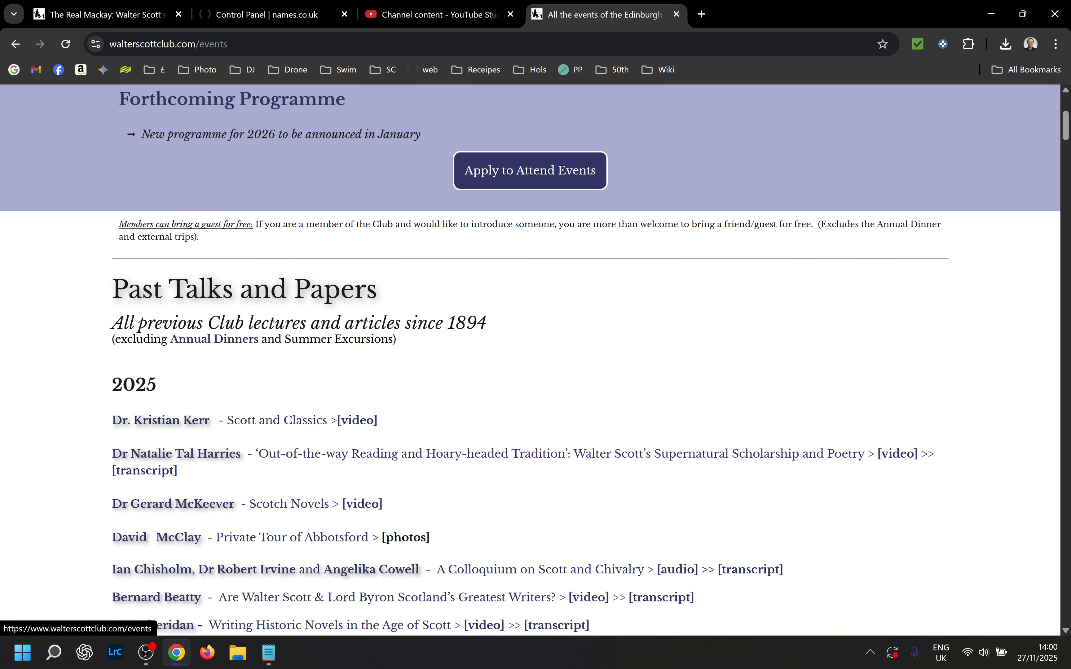
{"action": "scroll", "coordinate": [532, 355], "scroll_direction": "down", "scroll_amount": 3}
{"action": "scroll", "coordinate": [532, 355], "scroll_direction": "down", "scroll_amount": 5}
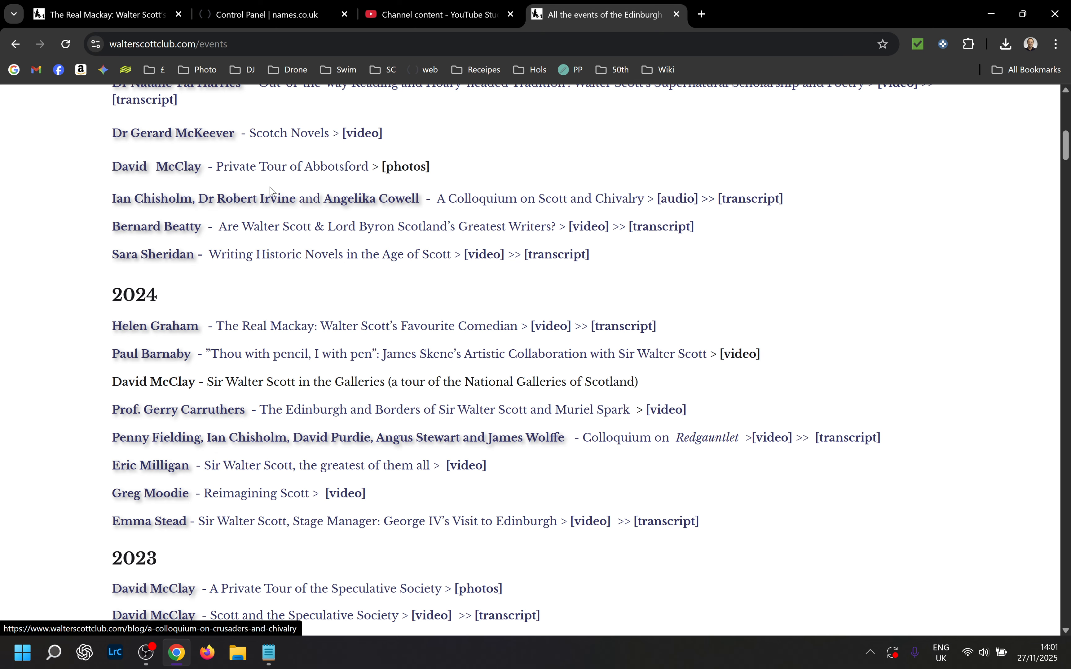
{"action": "left_click", "coordinate": [296, 21]}
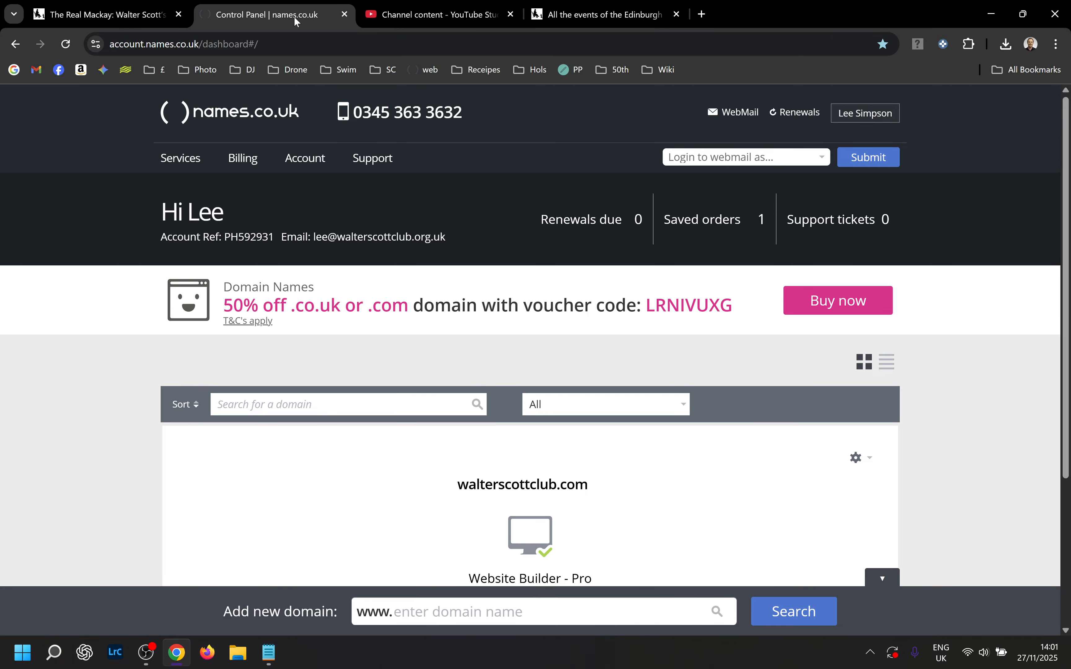
Open the Website Builder - Pro editor from the walterscottclub.com domain card
{"action": "scroll", "coordinate": [531, 331], "scroll_direction": "down", "scroll_amount": 4}
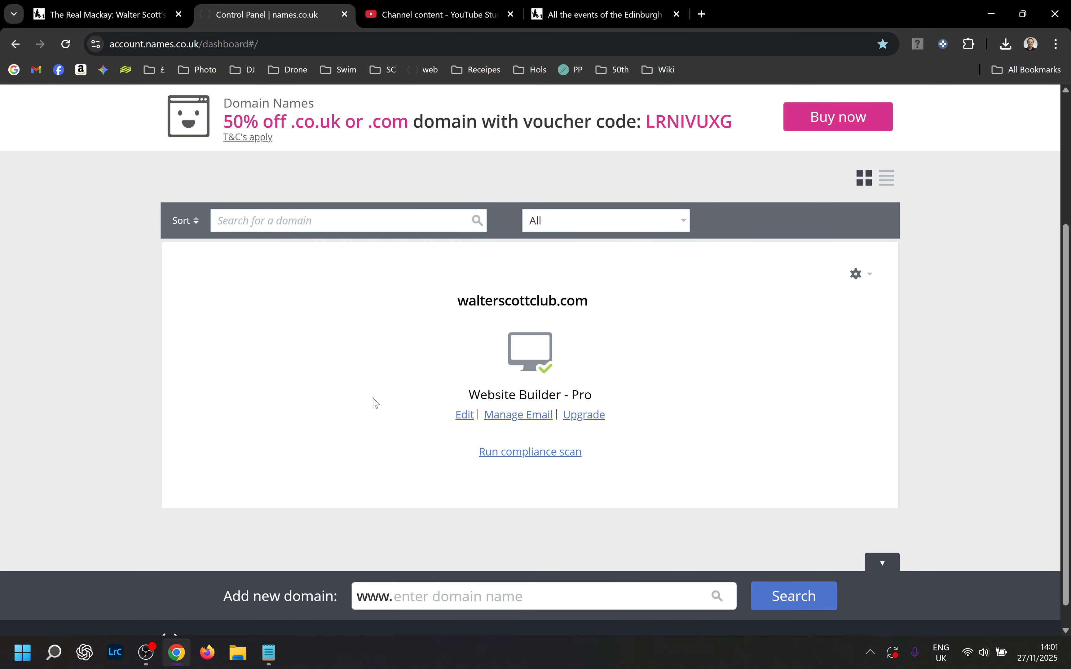
{"action": "left_click", "coordinate": [467, 418]}
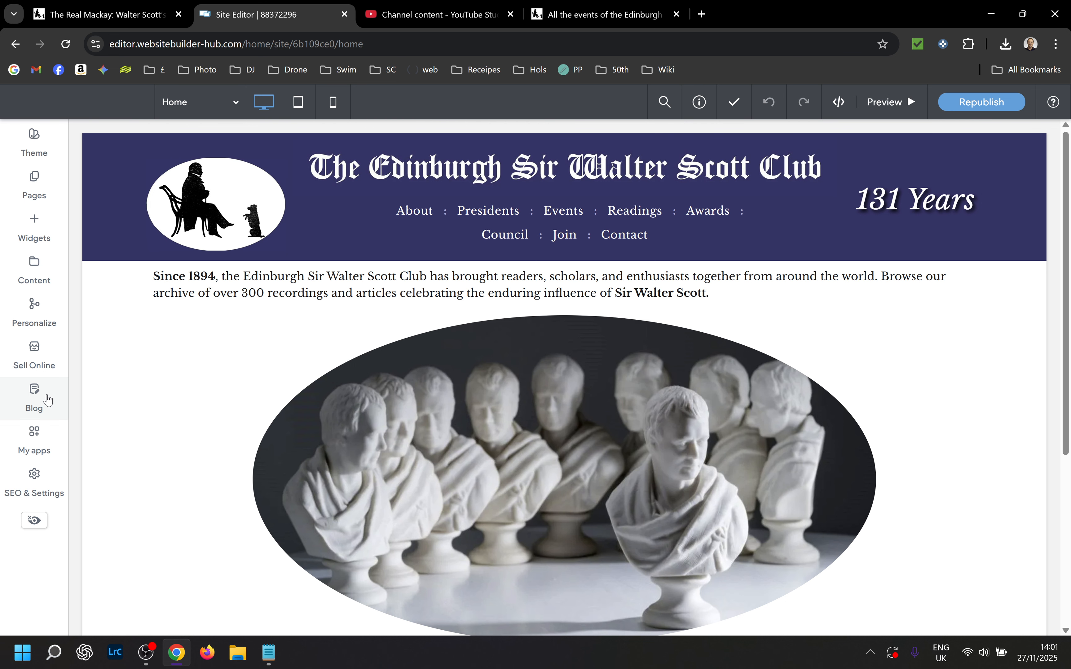
Open the Blog posts manager, check the newest post's options, and search posts for 'sarah'
{"action": "left_click", "coordinate": [34, 396]}
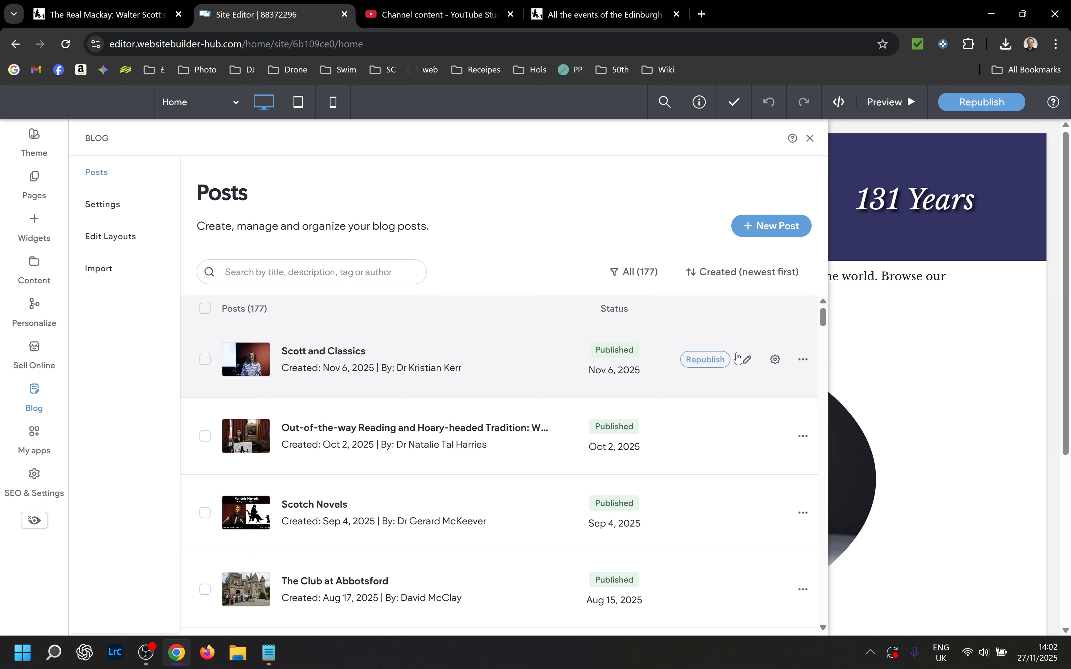
{"action": "left_click", "coordinate": [804, 363]}
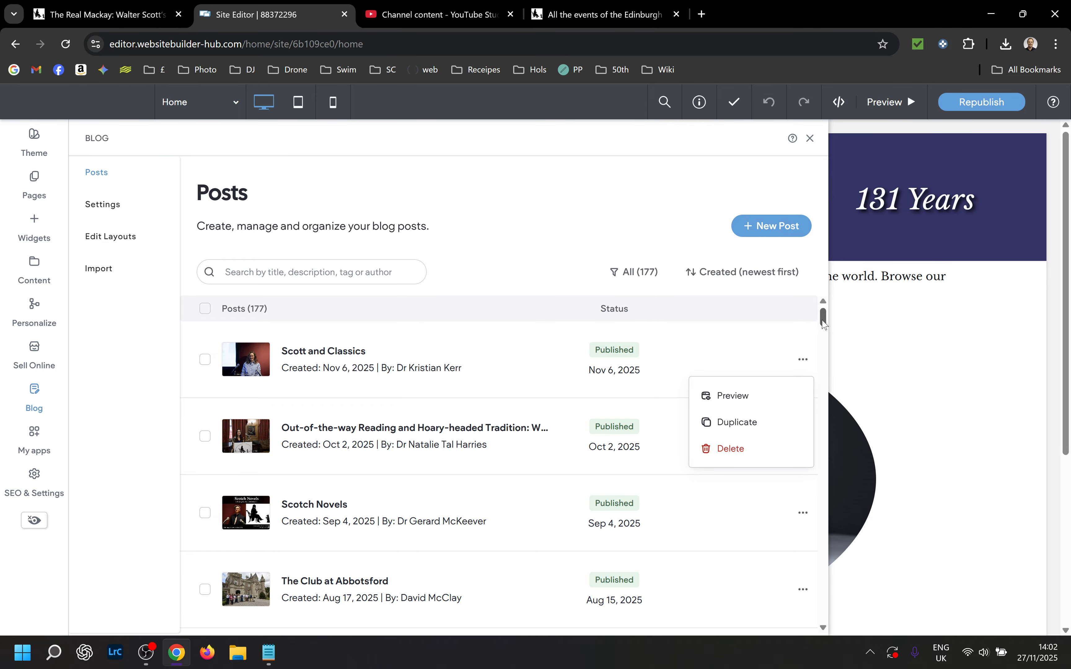
{"action": "left_click_drag", "start_coordinate": [824, 323], "coordinate": [829, 378]}
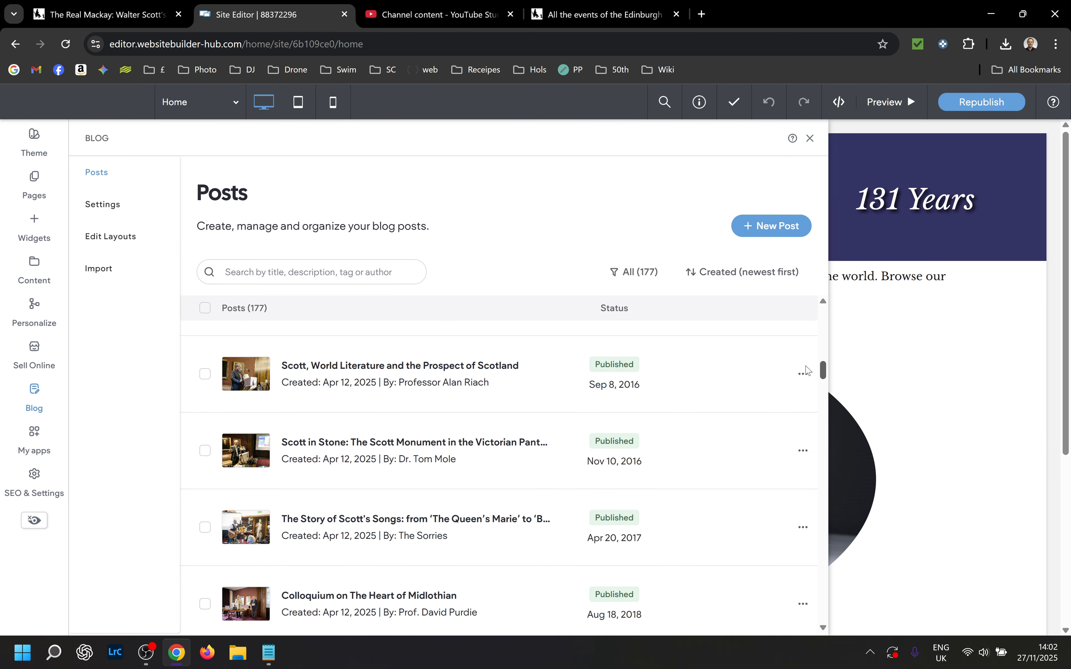
{"action": "left_click", "coordinate": [292, 272]}
{"action": "type", "text": "sarah"}
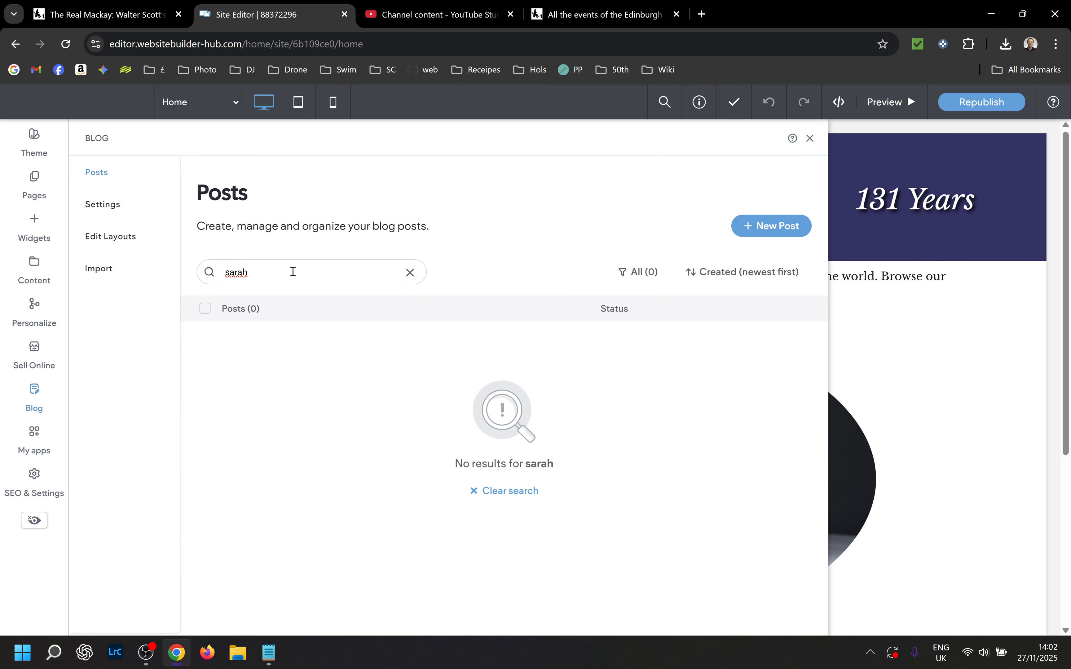
Narrow the search to 'sara' and duplicate the Writing Historic Novels in the Age of Scott post
{"action": "key", "text": "BackSpace"}
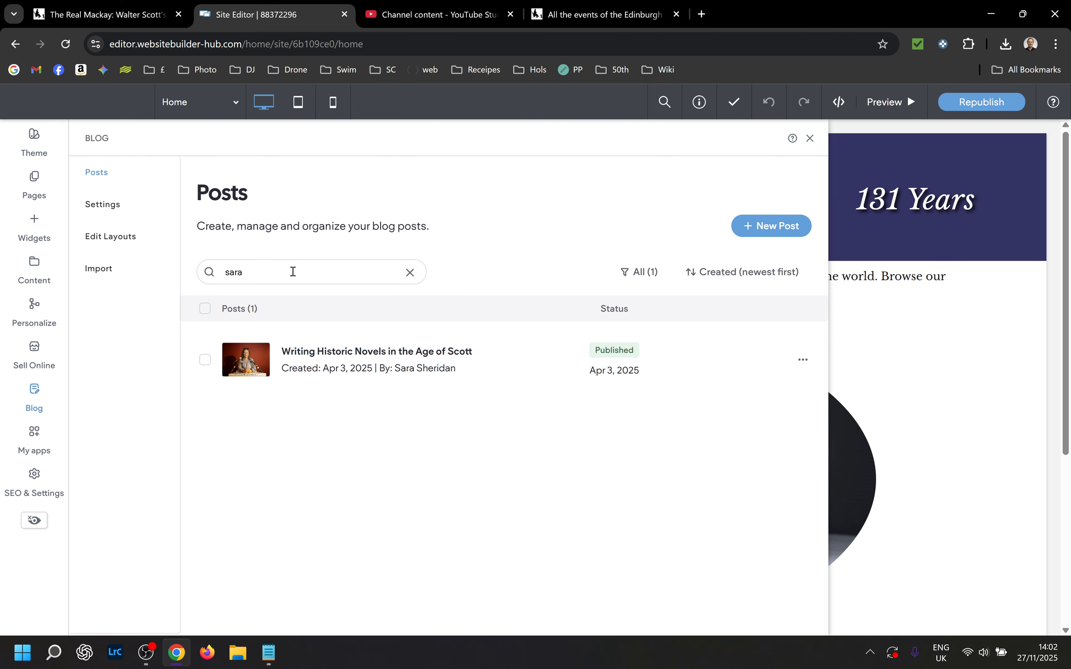
{"action": "left_click", "coordinate": [804, 362]}
{"action": "left_click", "coordinate": [753, 424]}
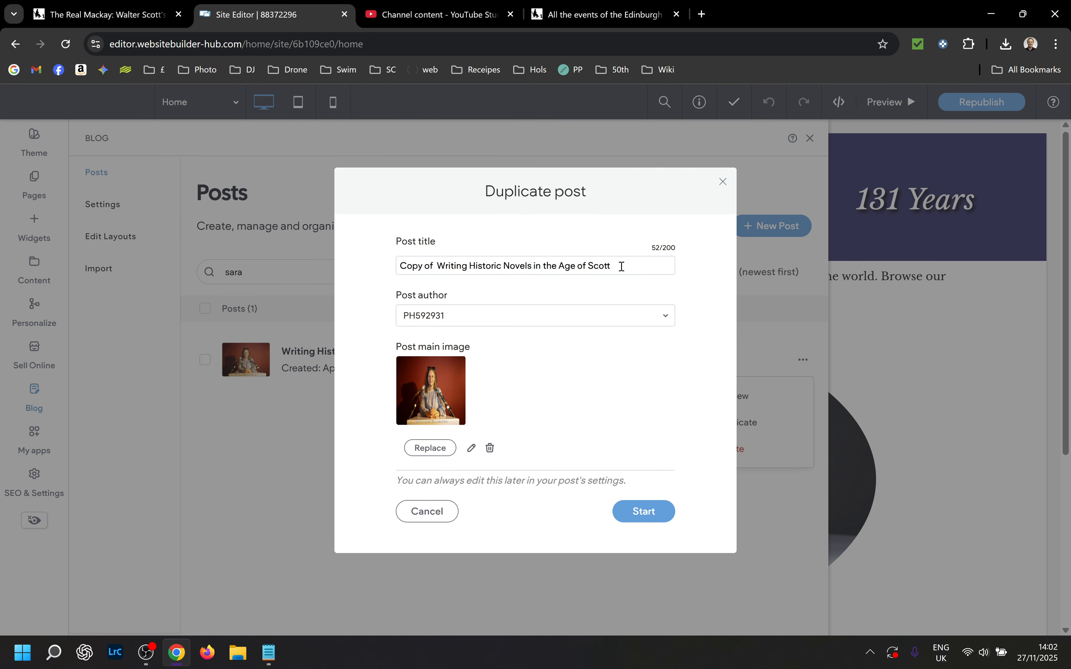
Retitle the copy 'Title of Talk' and enter a placeholder post author
{"action": "left_click_drag", "start_coordinate": [621, 265], "coordinate": [311, 277]}
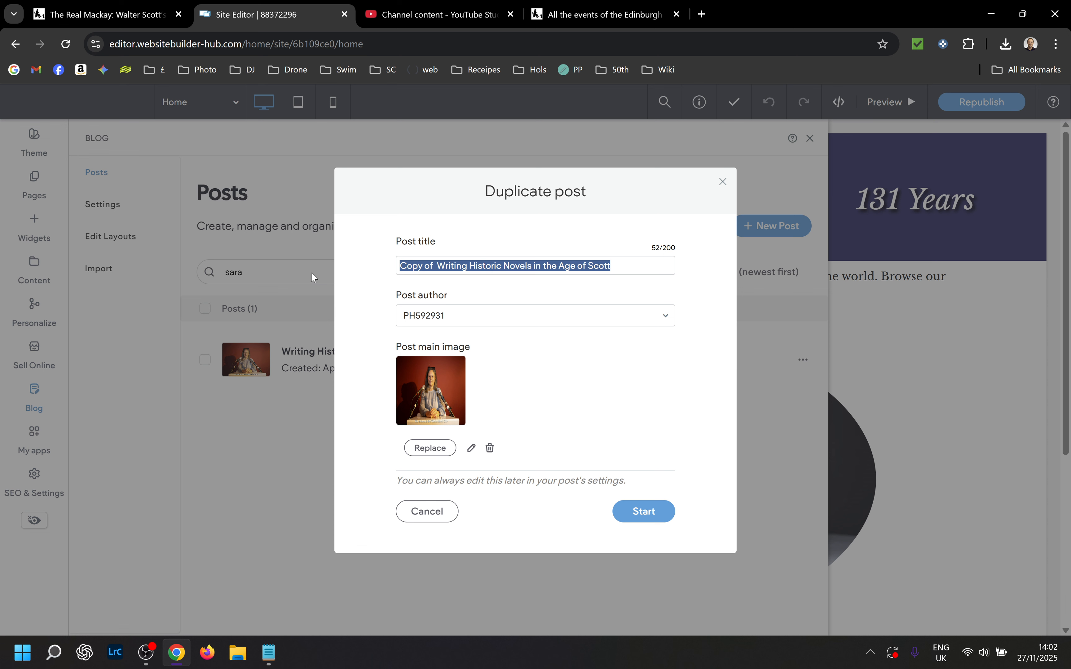
{"action": "type", "text": "Title "}
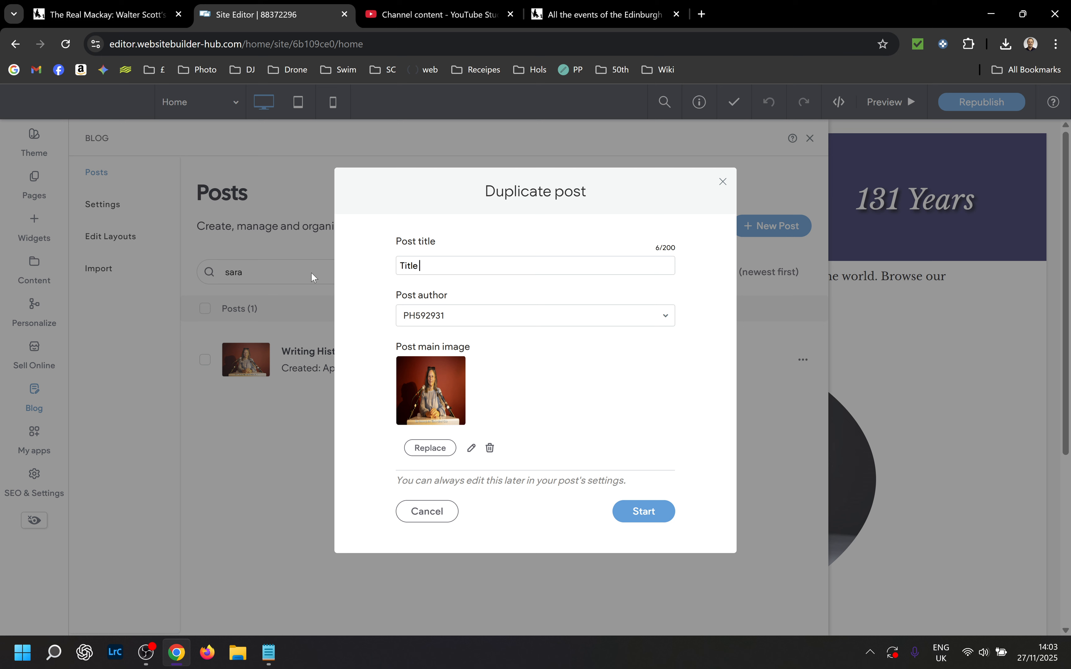
{"action": "type", "text": "of Talk"}
{"action": "left_click", "coordinate": [455, 320]}
{"action": "type", "text": "Fr"}
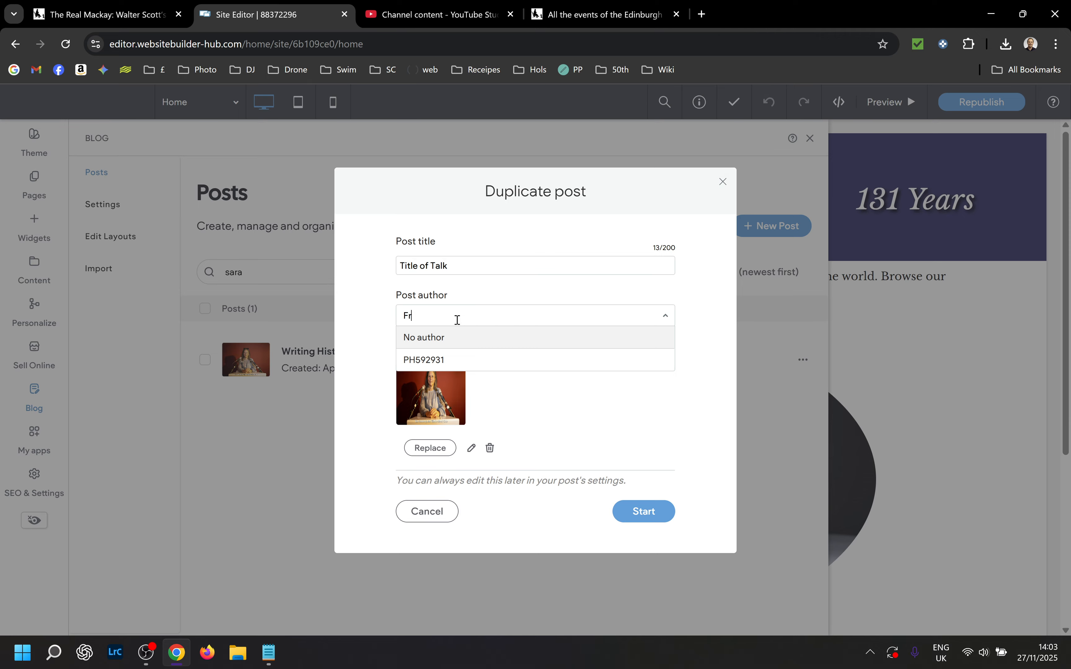
{"action": "type", "text": "ed"}
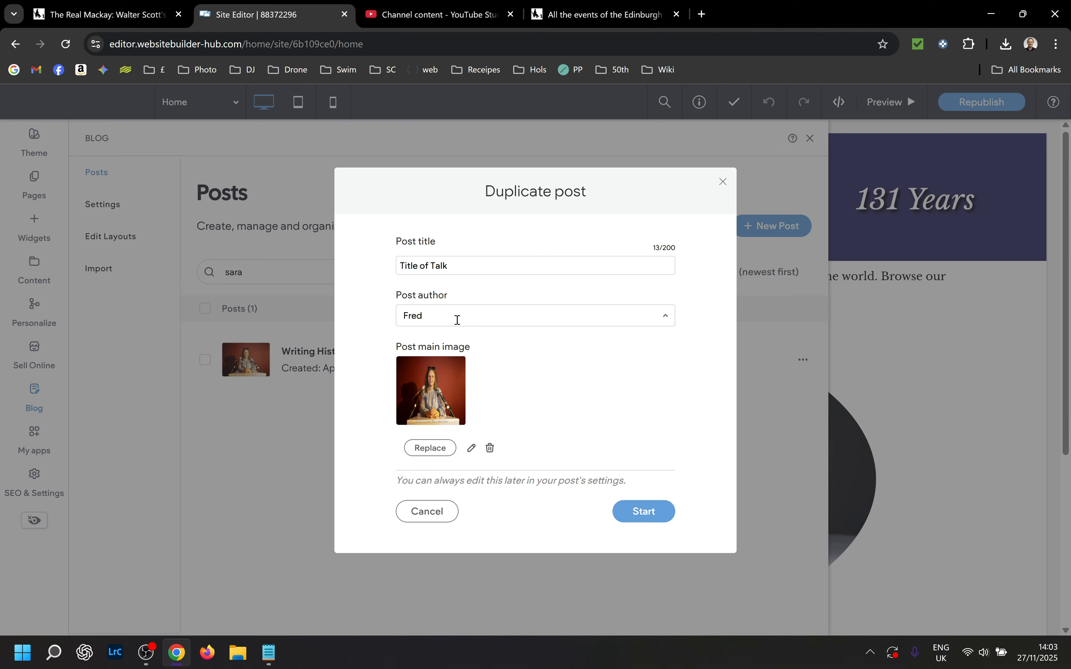
{"action": "type", "text": " DReed"}
{"action": "key", "text": "BackSpace"}
{"action": "key", "text": "BackSpace"}
{"action": "key", "text": "BackSpace"}
{"action": "key", "text": "BackSpace"}
{"action": "type", "text": "R"}
{"action": "key", "text": "BackSpace"}
{"action": "type", "text": "read"}
Upload MYPA2025_25mm-25112503.jpg from the computer as a new image for the post
{"action": "left_click", "coordinate": [428, 448]}
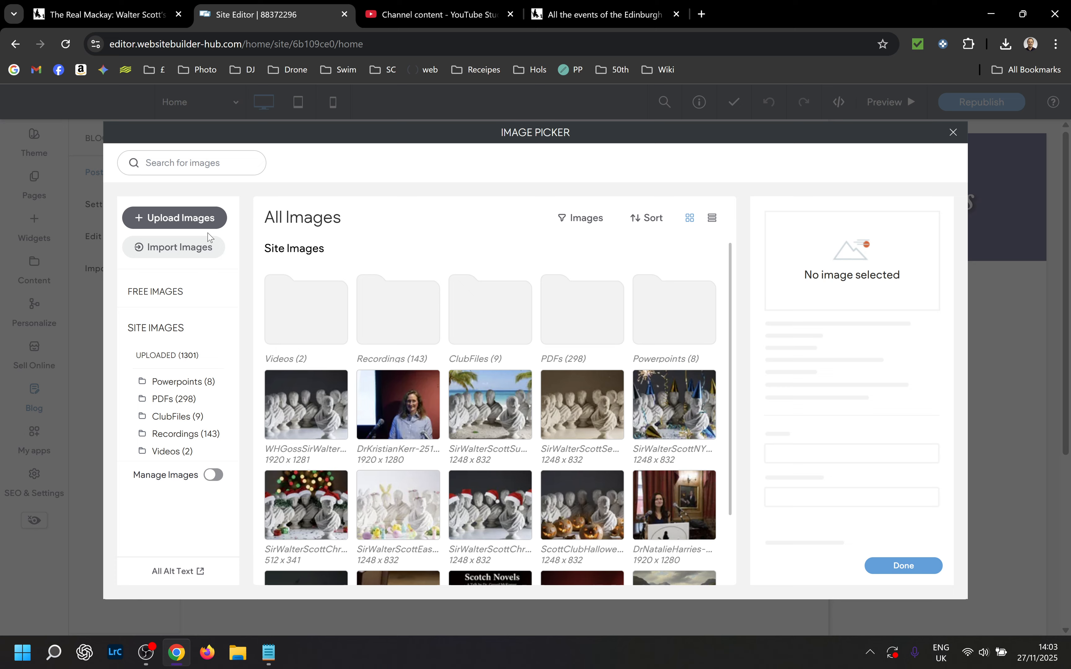
{"action": "left_click", "coordinate": [167, 213]}
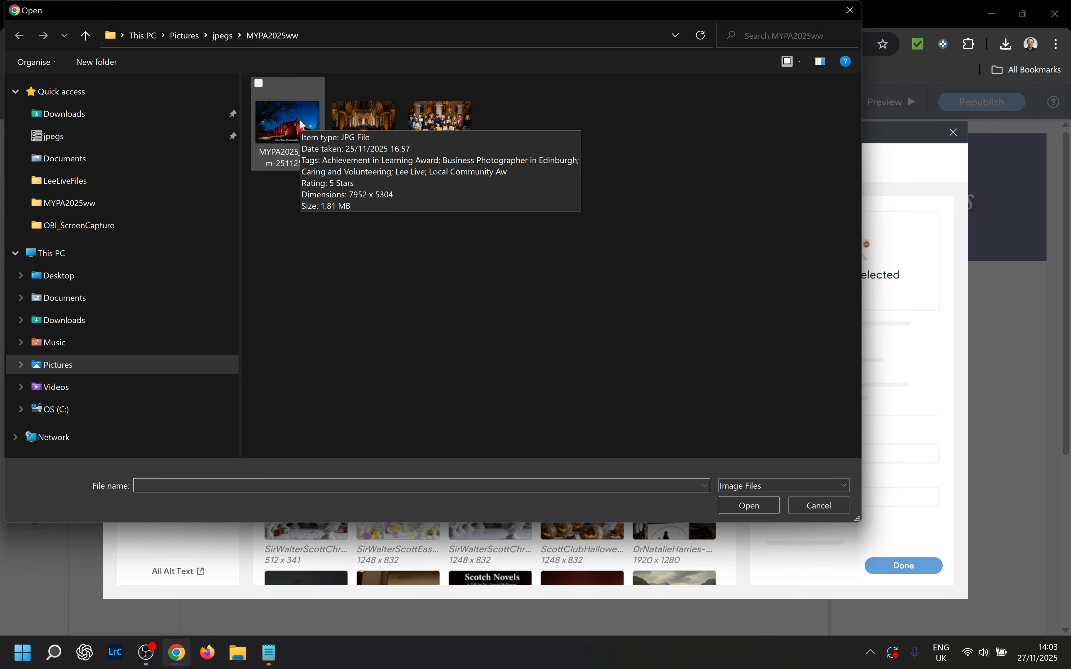
{"action": "left_click", "coordinate": [300, 129]}
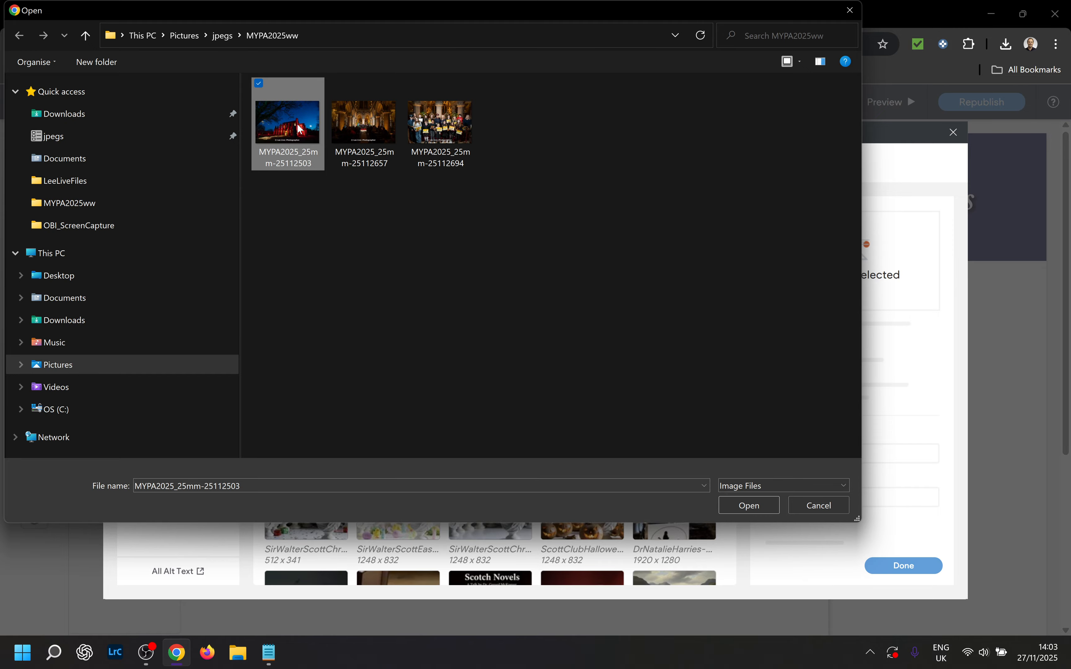
{"action": "left_click", "coordinate": [747, 506]}
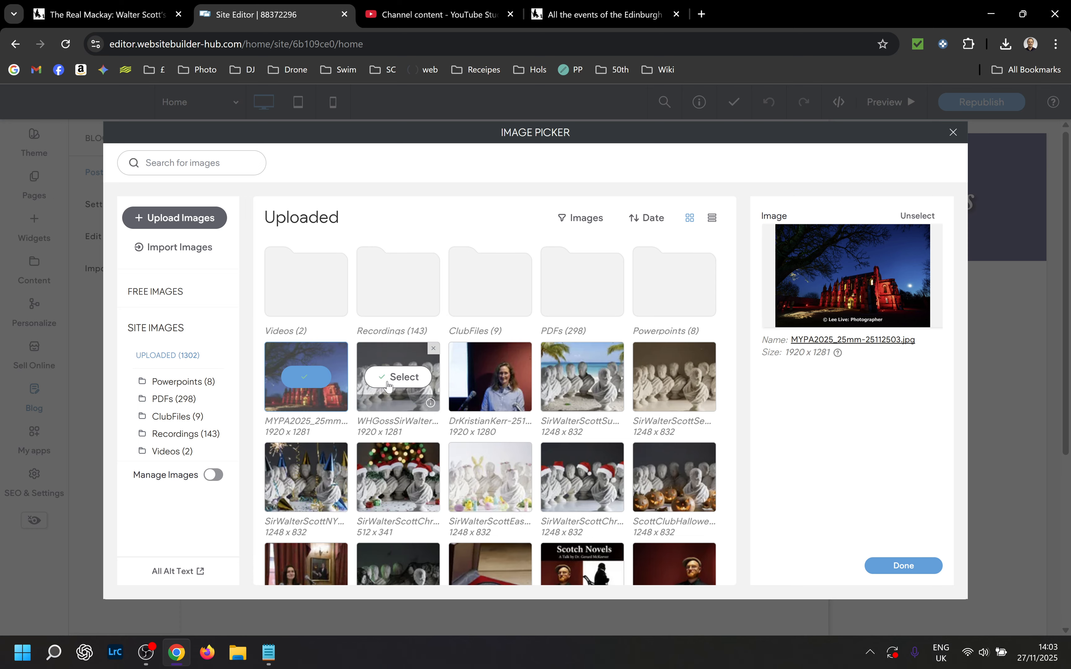
Compare library images, then confirm the uploaded night-time building photo as the main image
{"action": "left_click", "coordinate": [388, 381]}
{"action": "left_click", "coordinate": [502, 376]}
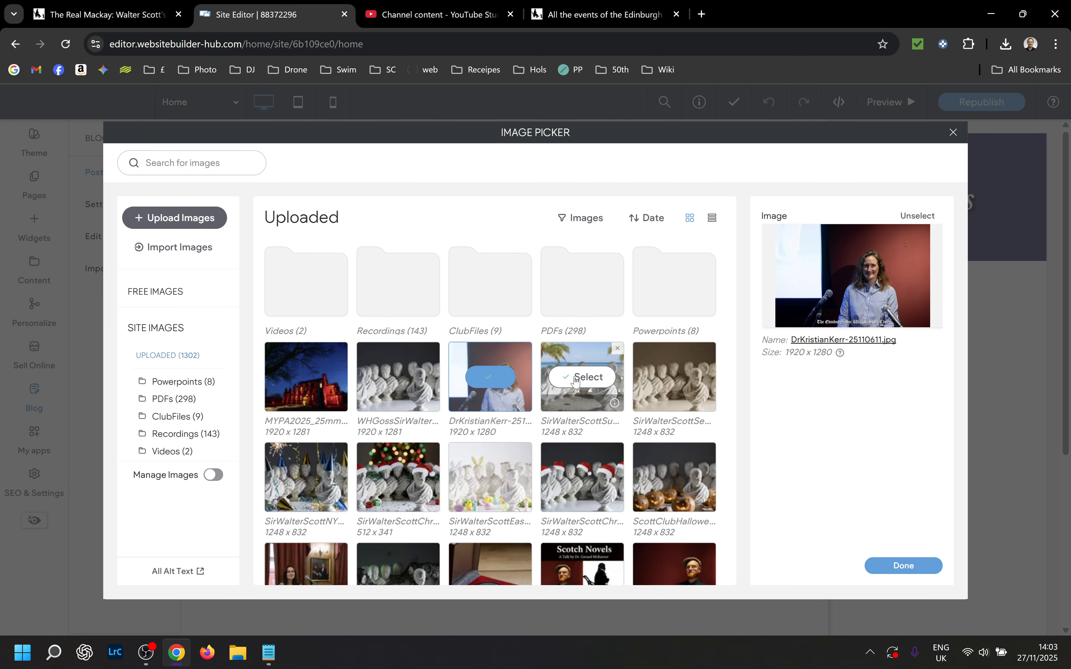
{"action": "left_click", "coordinate": [579, 378]}
{"action": "left_click", "coordinate": [398, 381]}
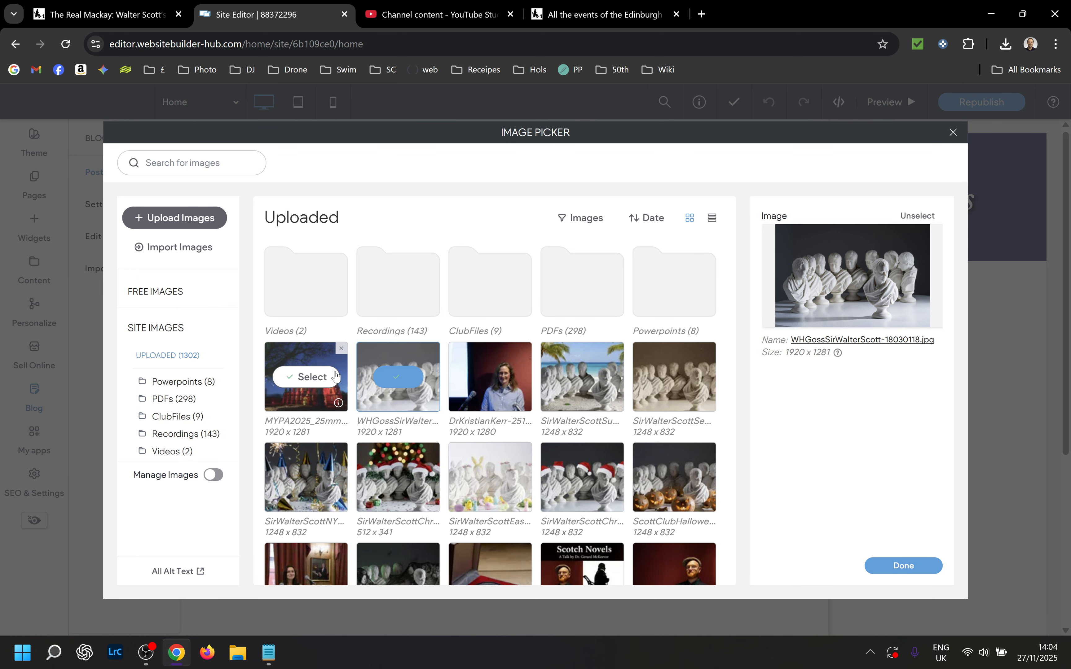
{"action": "left_click", "coordinate": [316, 377]}
{"action": "left_click", "coordinate": [190, 165]}
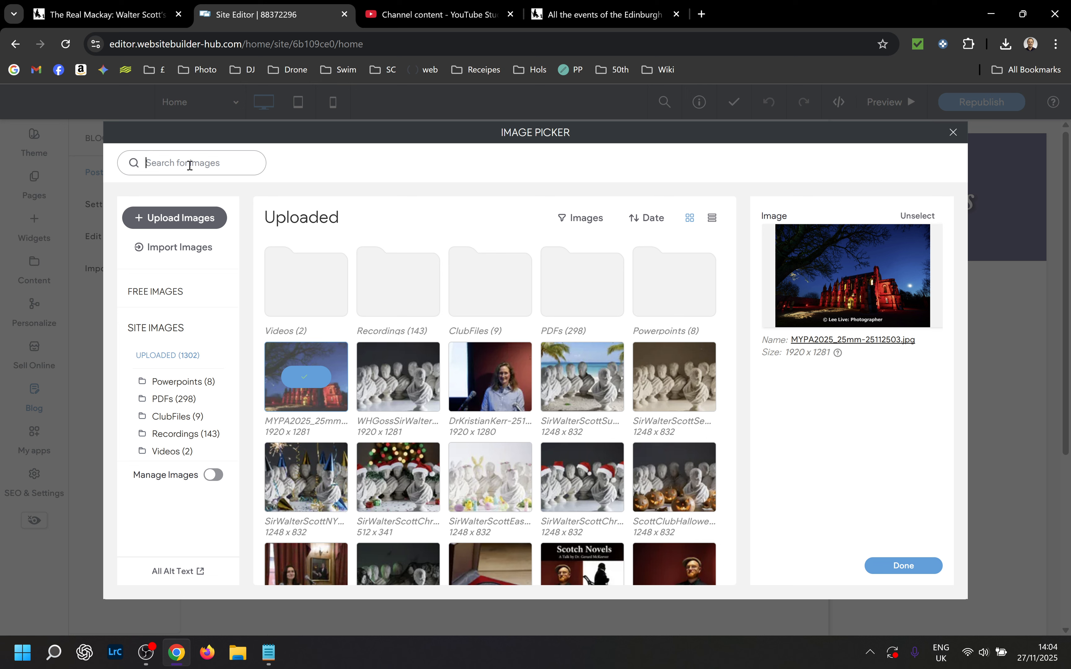
{"action": "type", "text": "sara"}
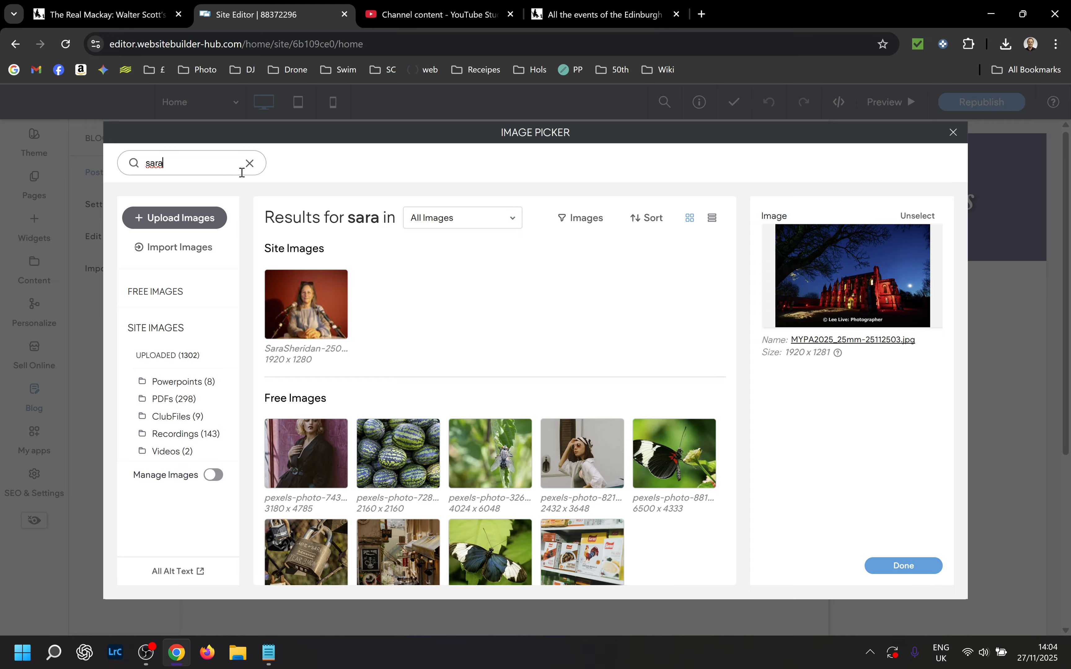
{"action": "left_click", "coordinate": [250, 164]}
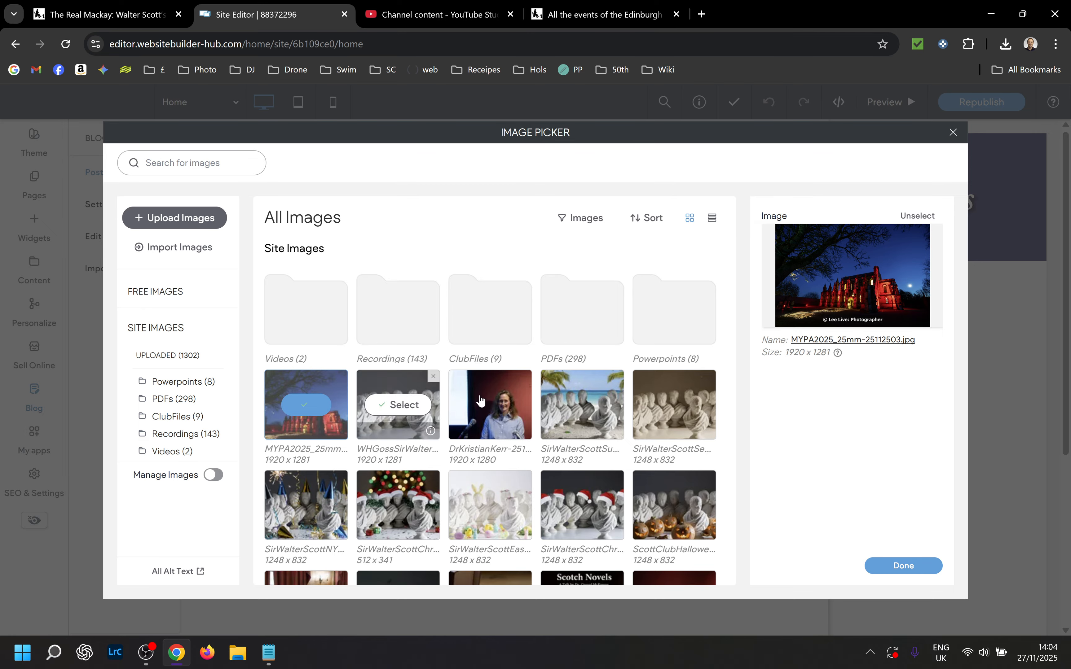
{"action": "left_click", "coordinate": [894, 567]}
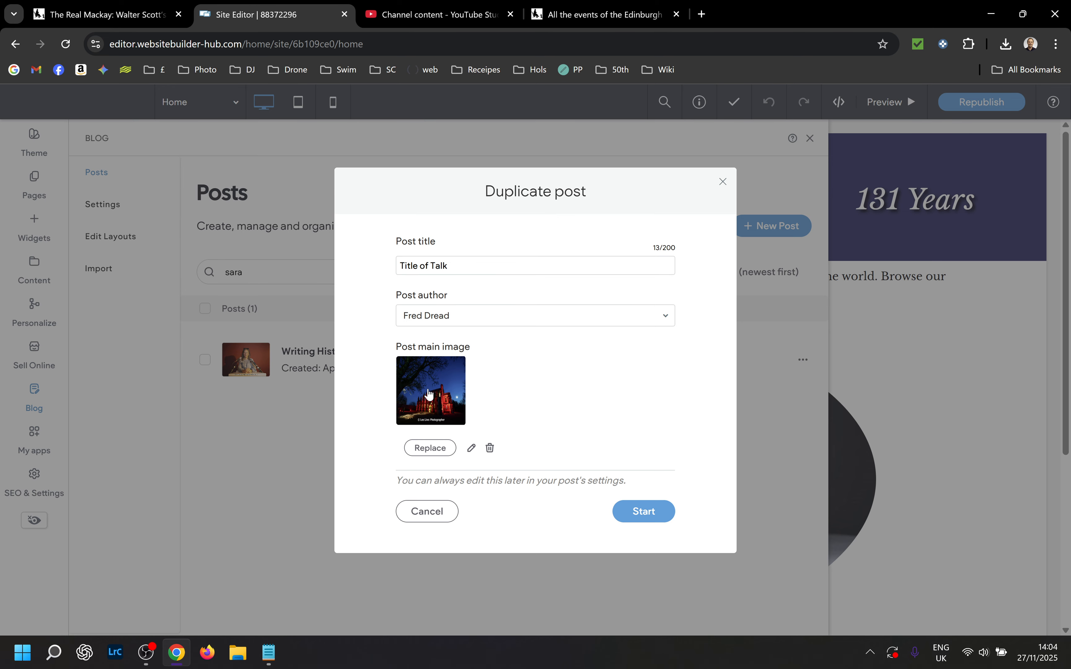
Create the duplicated post and change its title to 'Title of Talk Corrected'
{"action": "left_click", "coordinate": [637, 517]}
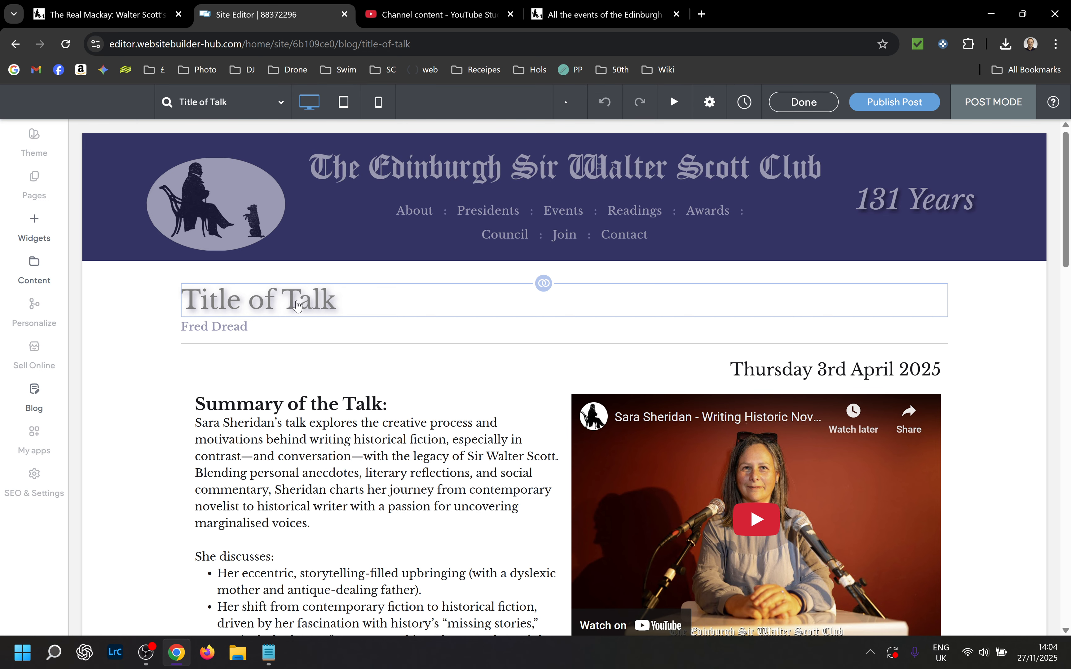
{"action": "left_click", "coordinate": [299, 305]}
{"action": "left_click", "coordinate": [471, 306]}
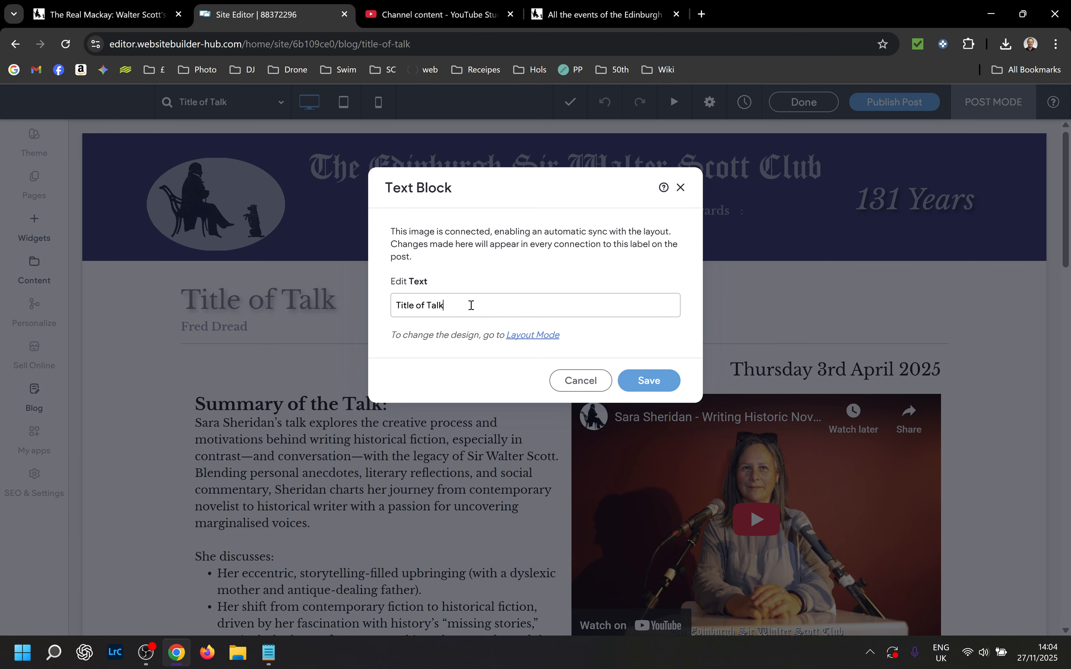
{"action": "type", "text": "cor"}
{"action": "key", "text": "BackSpace"}
{"action": "key", "text": "BackSpace"}
{"action": "key", "text": "BackSpace"}
{"action": "type", "text": "Corrected"}
{"action": "left_click", "coordinate": [675, 377]}
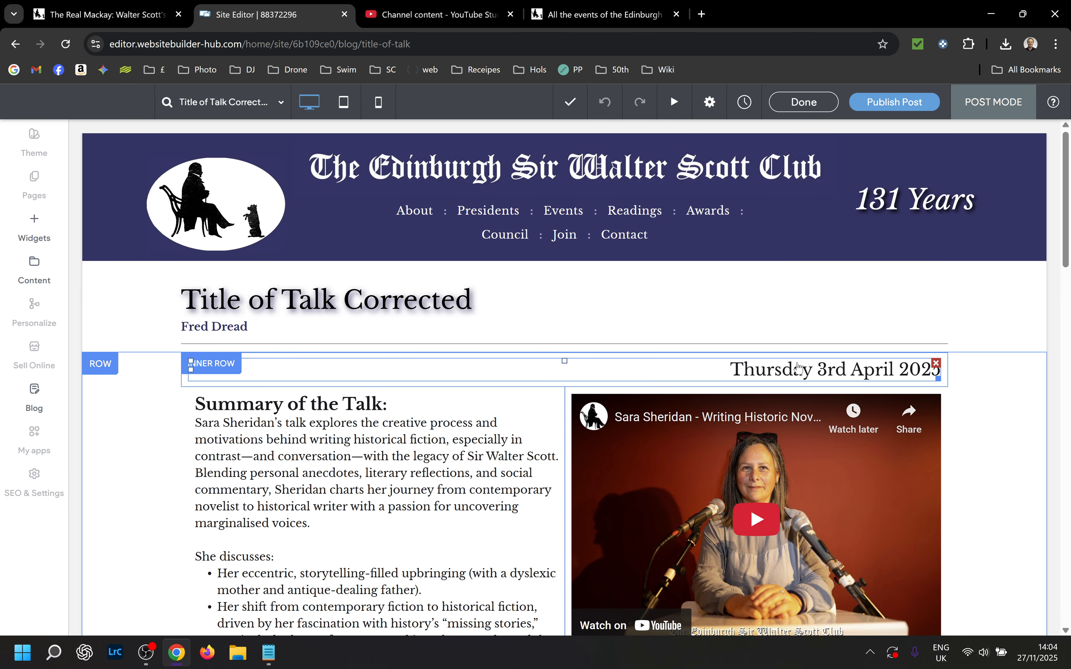
Change the date line to 'Thursday 25th October 2025' and start the embedded video
{"action": "double_click", "coordinate": [805, 377]}
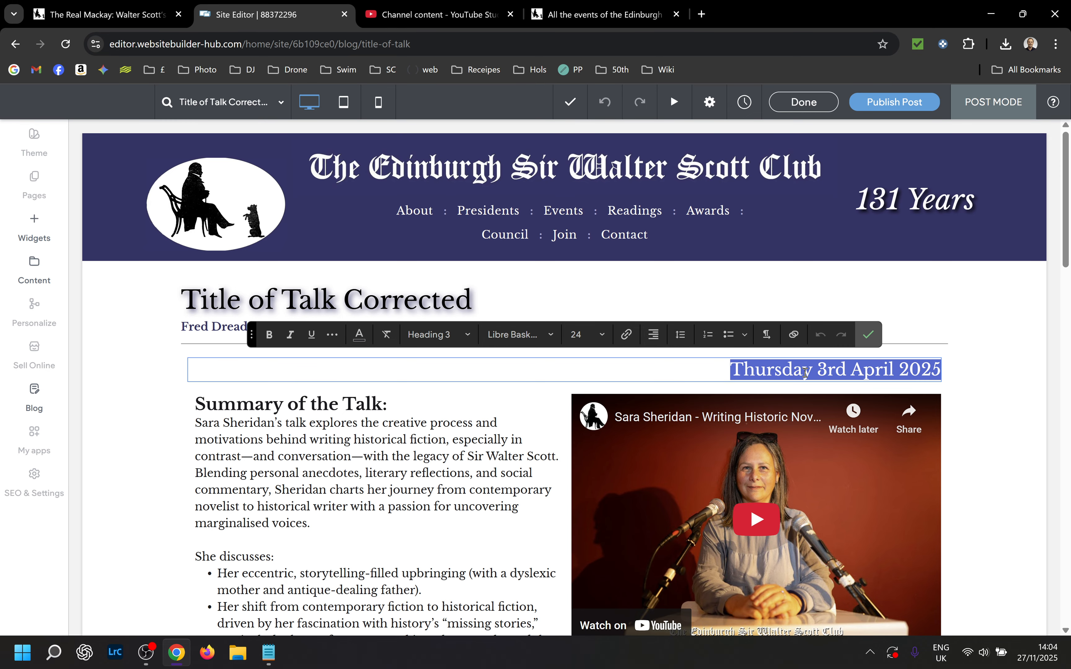
{"action": "left_click", "coordinate": [782, 370]}
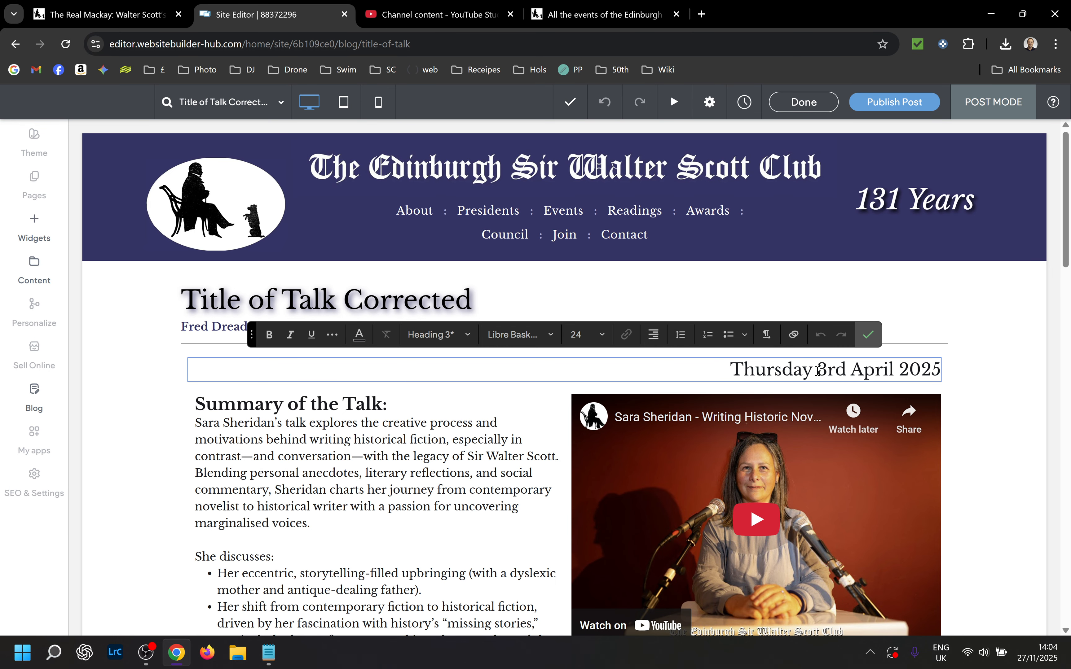
{"action": "left_click", "coordinate": [819, 370]}
{"action": "type", "text": "25th "}
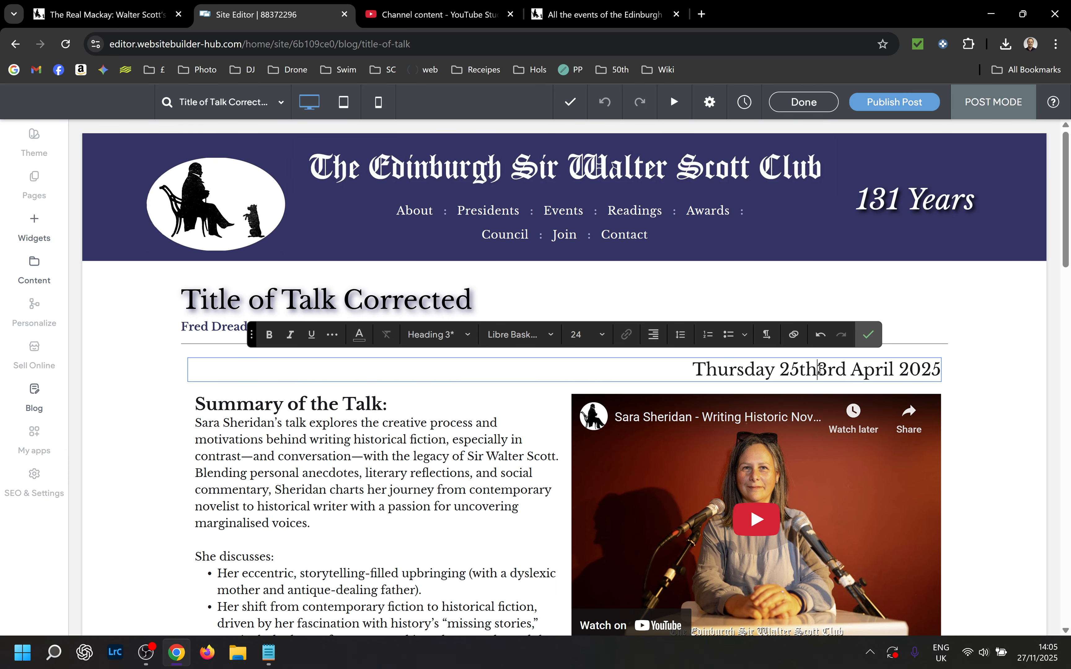
{"action": "type", "text": "Octob"}
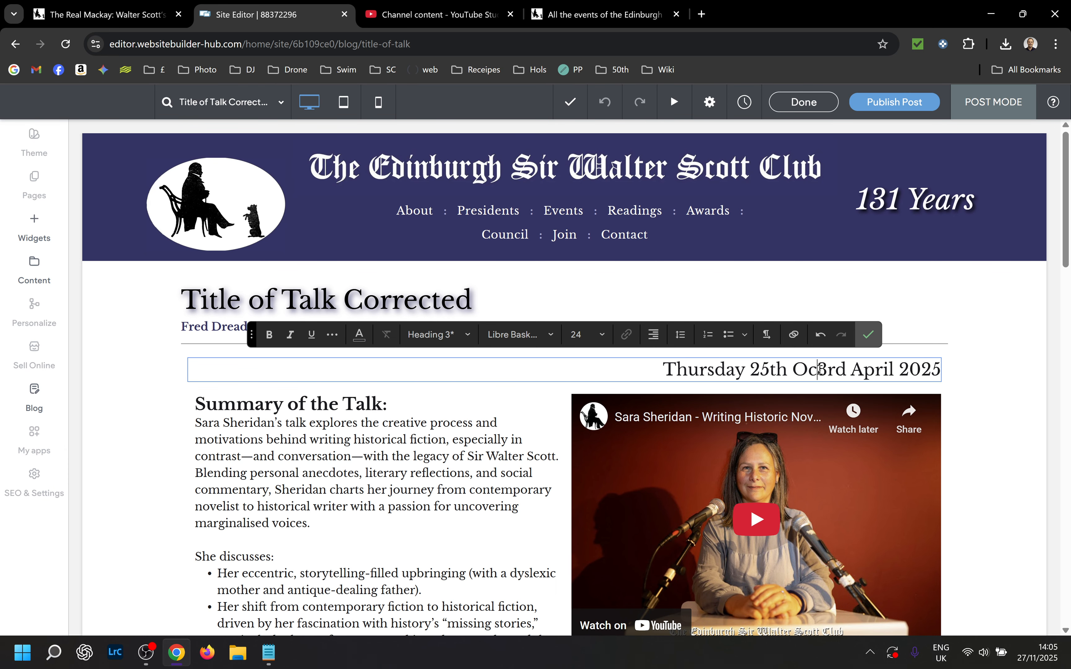
{"action": "type", "text": "er"}
{"action": "key", "text": "Delete"}
{"action": "key", "text": "Delete"}
{"action": "key", "text": "Delete"}
{"action": "key", "text": "Delete"}
{"action": "key", "text": "Delete"}
{"action": "key", "text": "Delete"}
{"action": "key", "text": "Delete"}
{"action": "key", "text": "Delete"}
{"action": "key", "text": "Delete"}
{"action": "key", "text": "Delete"}
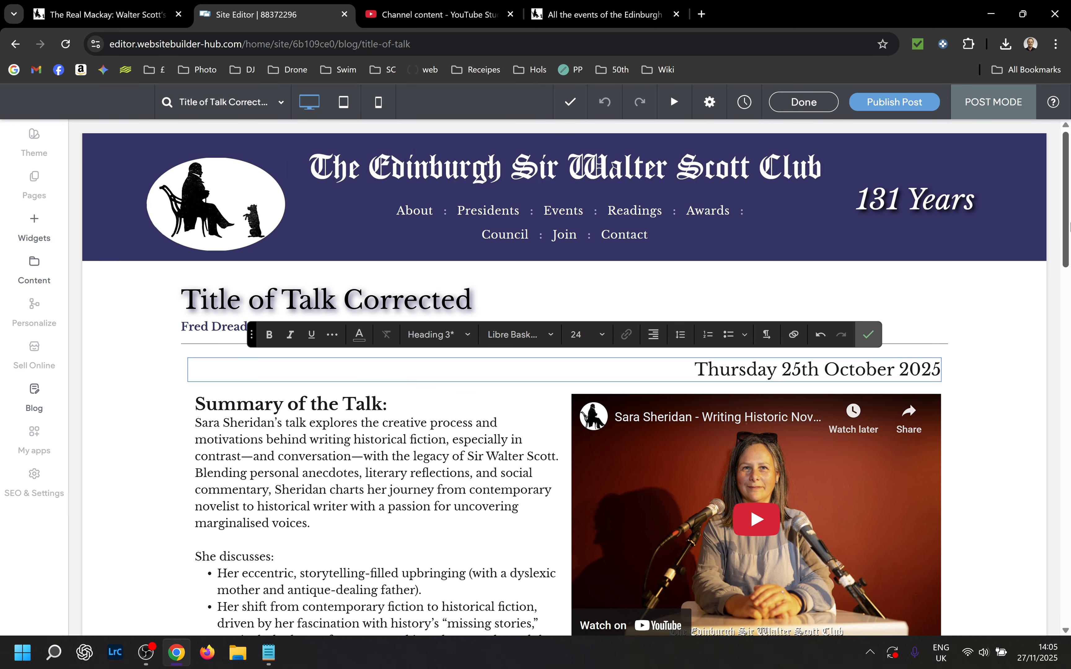
{"action": "left_click_drag", "start_coordinate": [1067, 237], "coordinate": [1069, 265]}
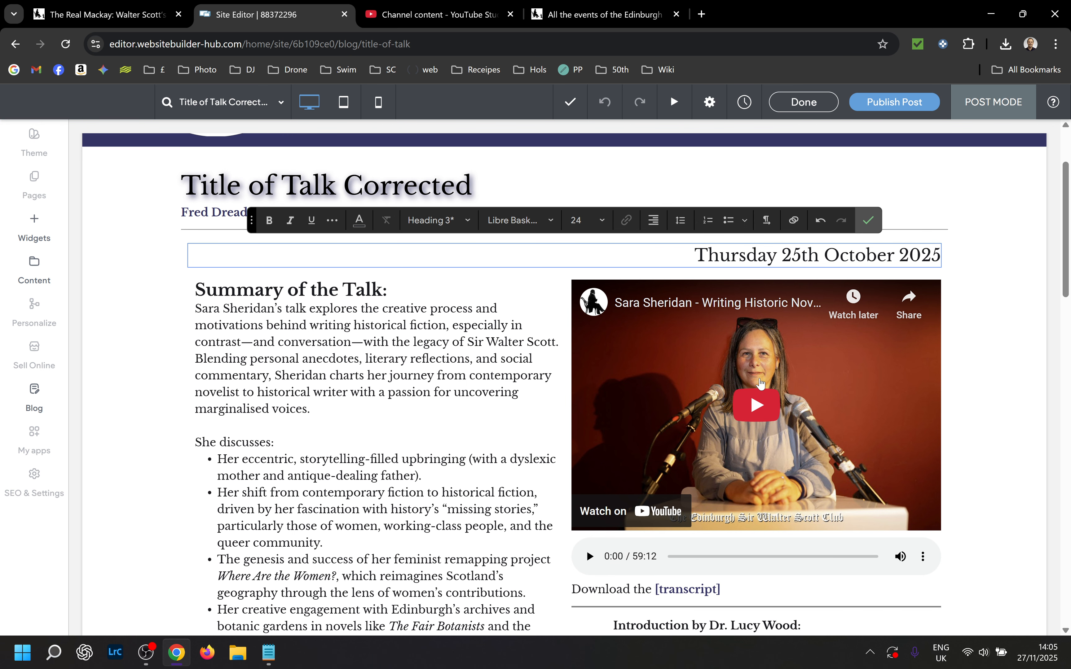
{"action": "left_click", "coordinate": [758, 382]}
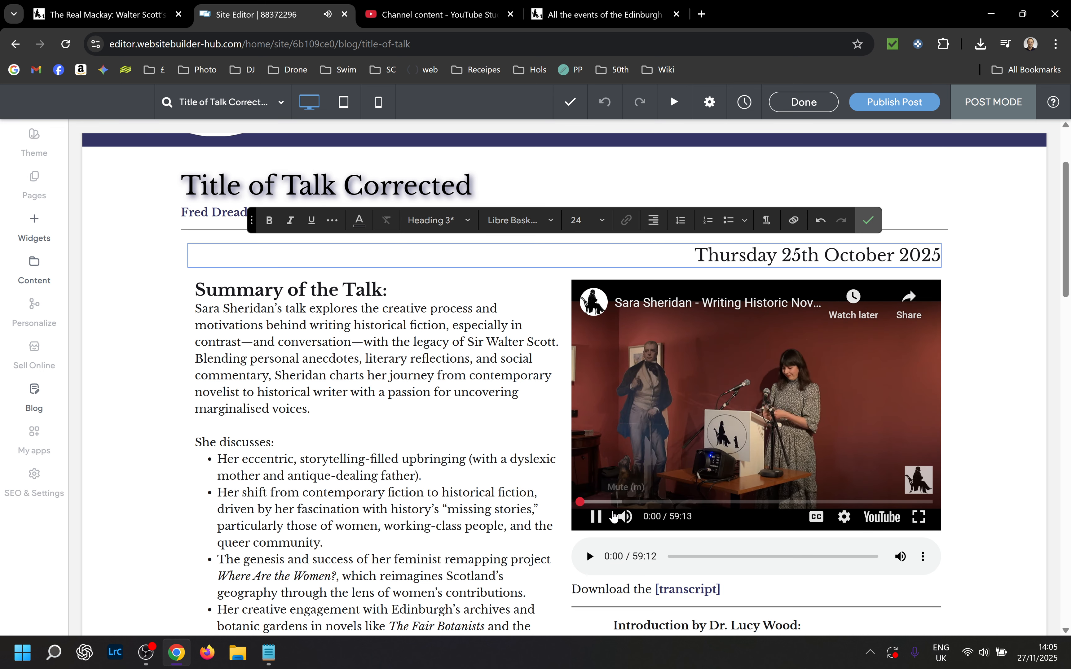
Pause the video, finish the date edit, check the video's content settings, then go to YouTube Studio
{"action": "left_click", "coordinate": [596, 518]}
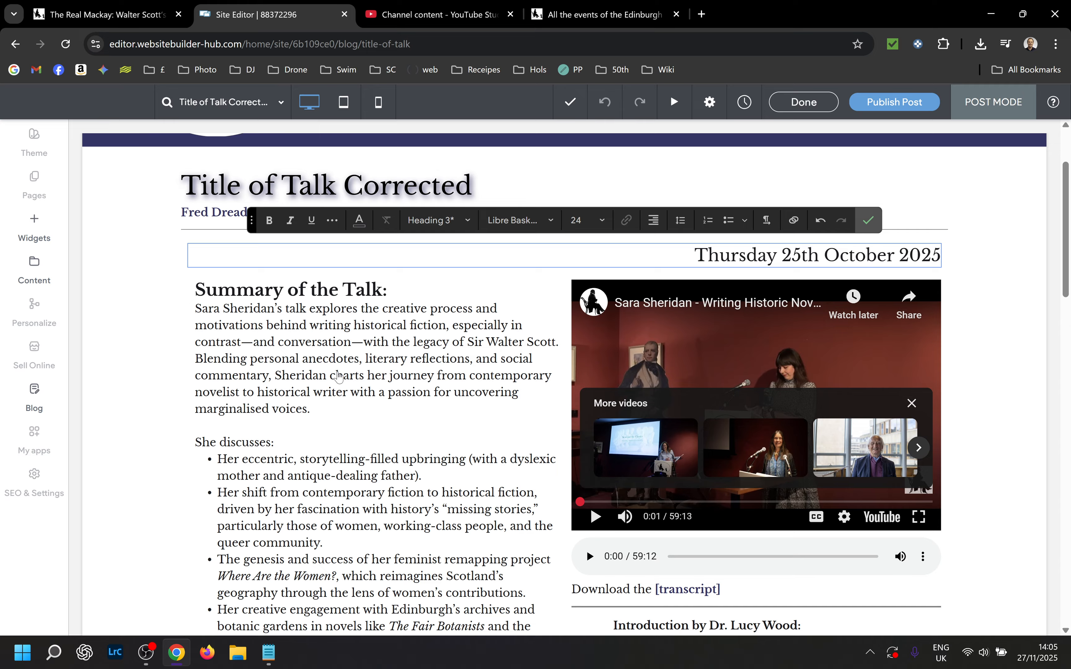
{"action": "left_click", "coordinate": [339, 377]}
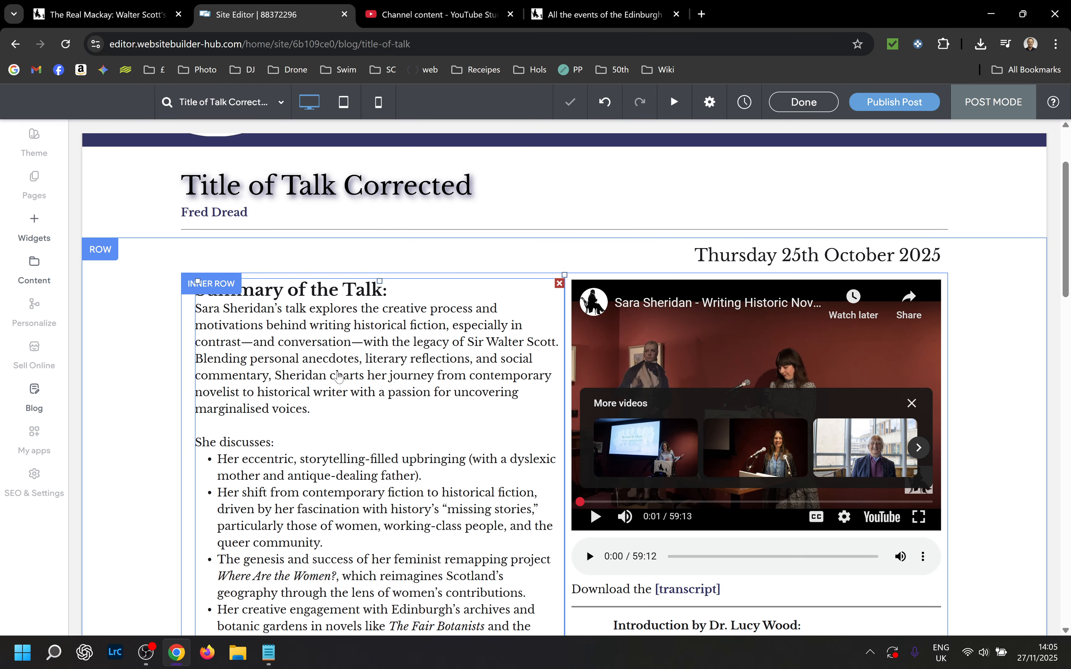
{"action": "left_click", "coordinate": [694, 369]}
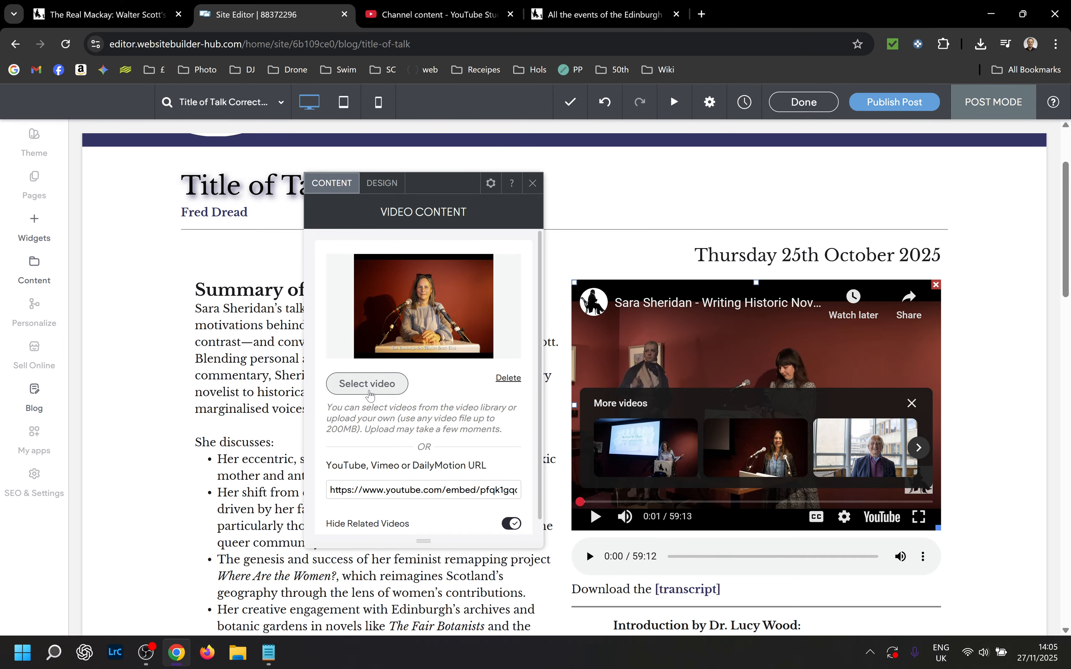
{"action": "left_click", "coordinate": [446, 16]}
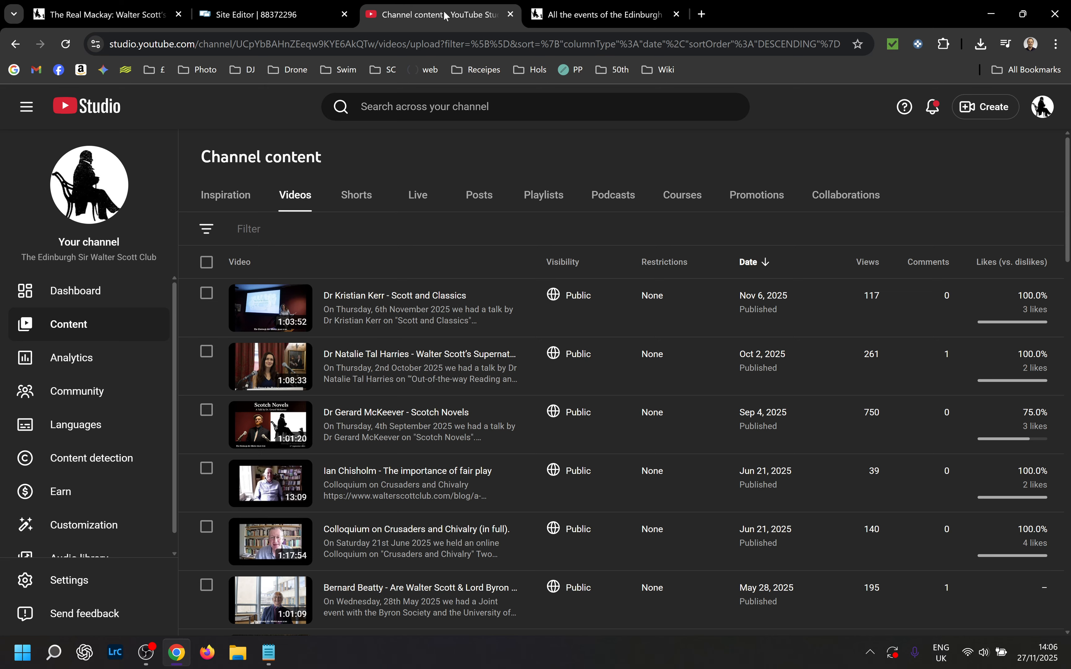
Switch the YouTube Studio account to The Edinburgh Sir Walter Scott Club channel
{"action": "left_click", "coordinate": [1044, 108]}
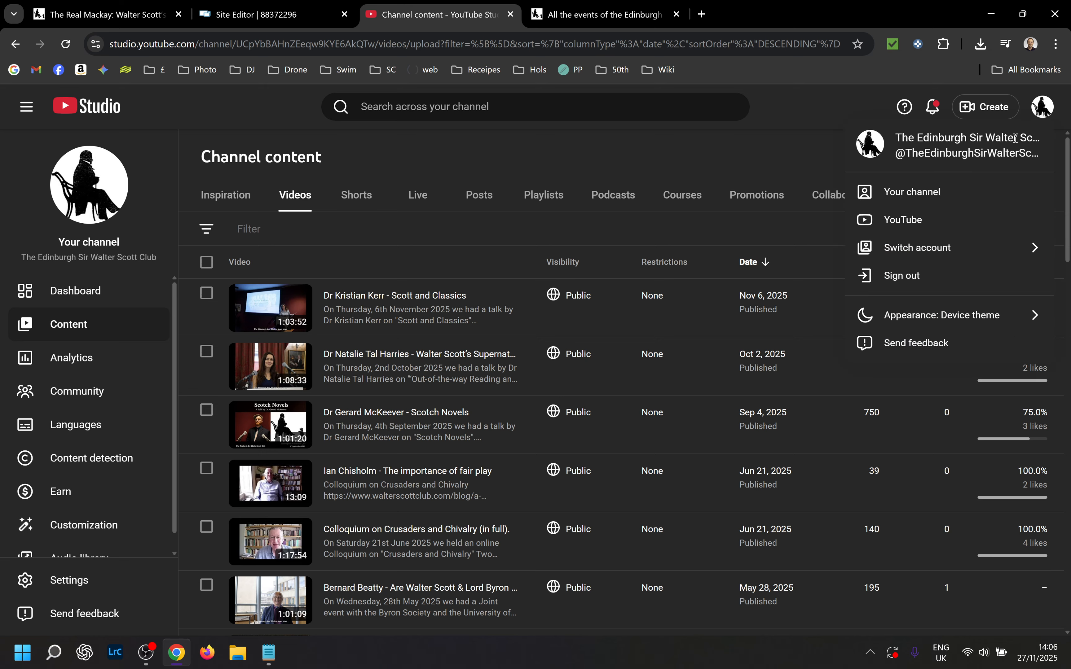
{"action": "left_click", "coordinate": [939, 251]}
{"action": "left_click", "coordinate": [919, 234]}
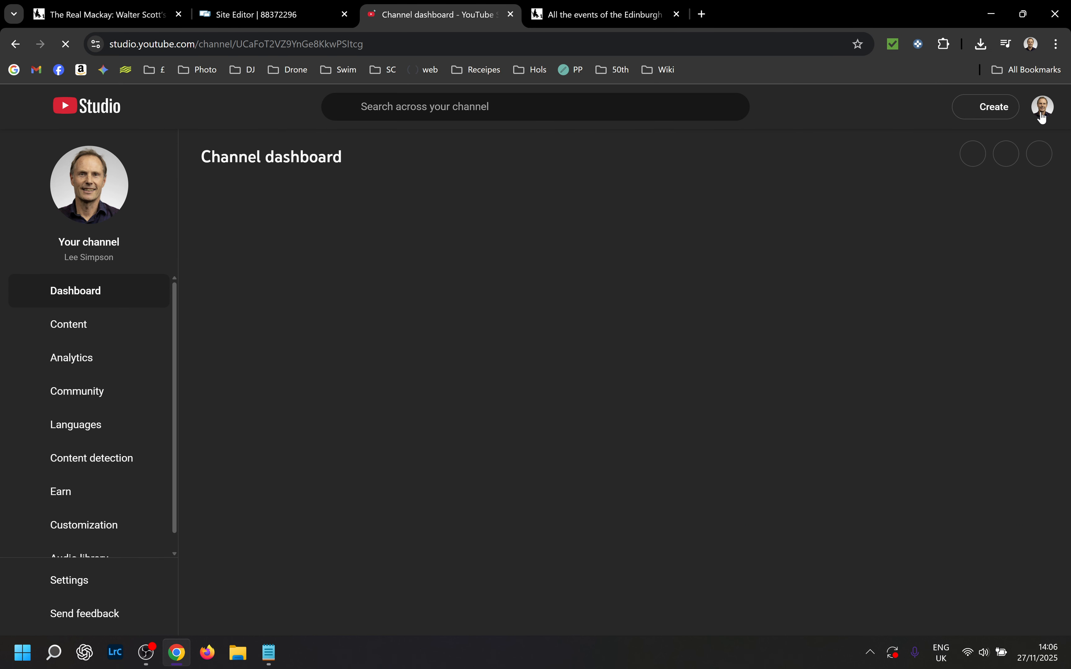
{"action": "left_click", "coordinate": [1043, 110]}
{"action": "left_click", "coordinate": [939, 262]}
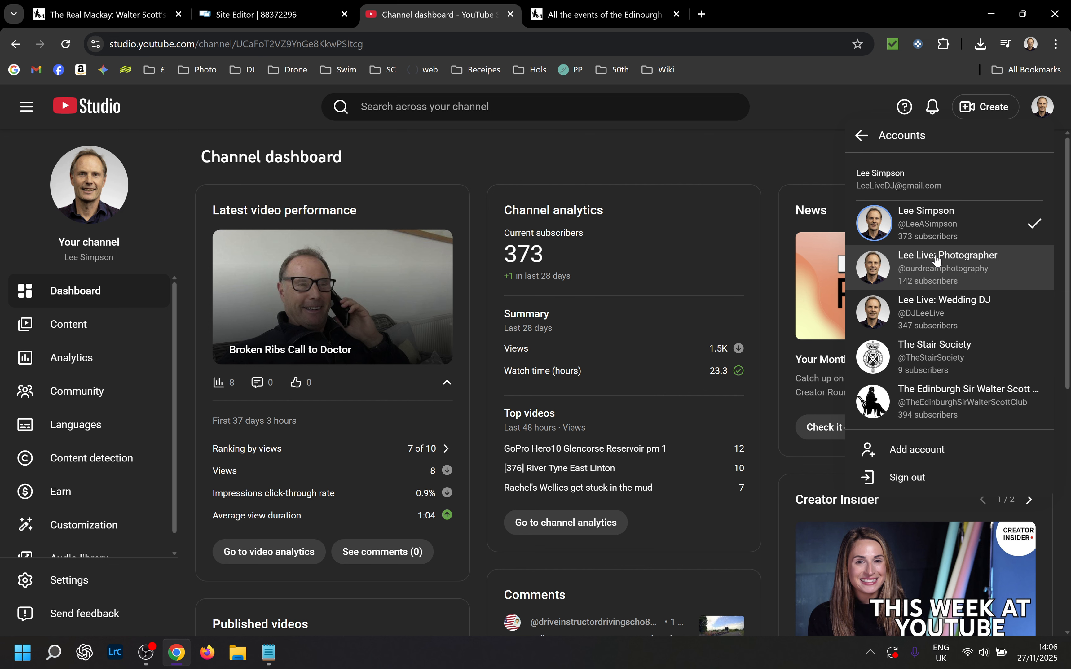
{"action": "left_click", "coordinate": [942, 393]}
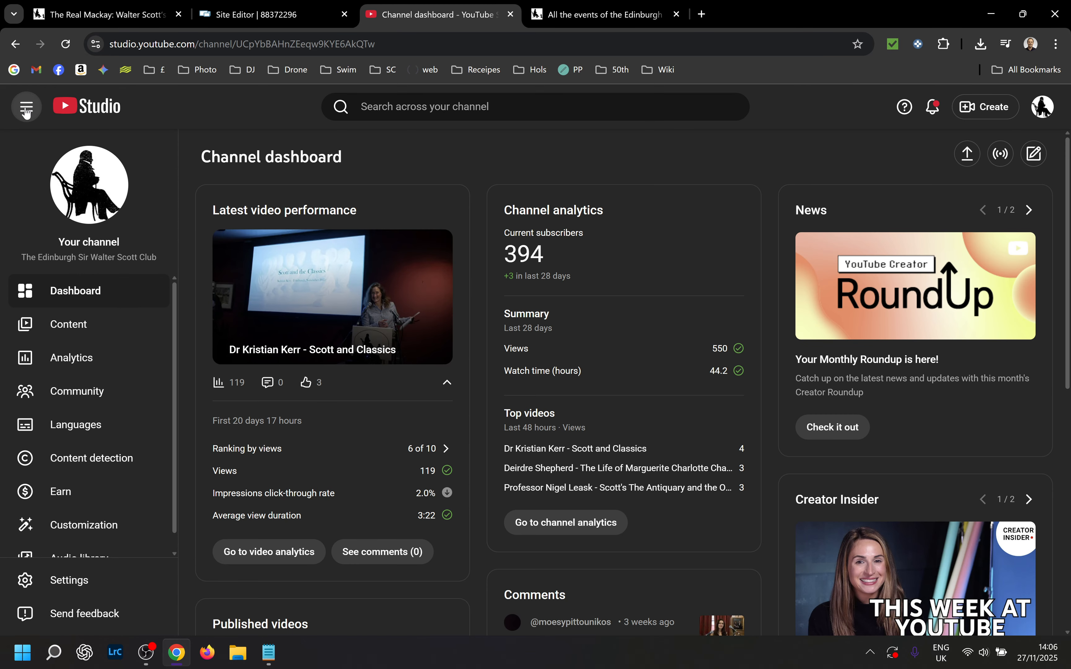
Browse to the channel's uploaded videos on YouTube, then close that extra tab
{"action": "left_click", "coordinate": [27, 108]}
{"action": "left_click", "coordinate": [25, 111]}
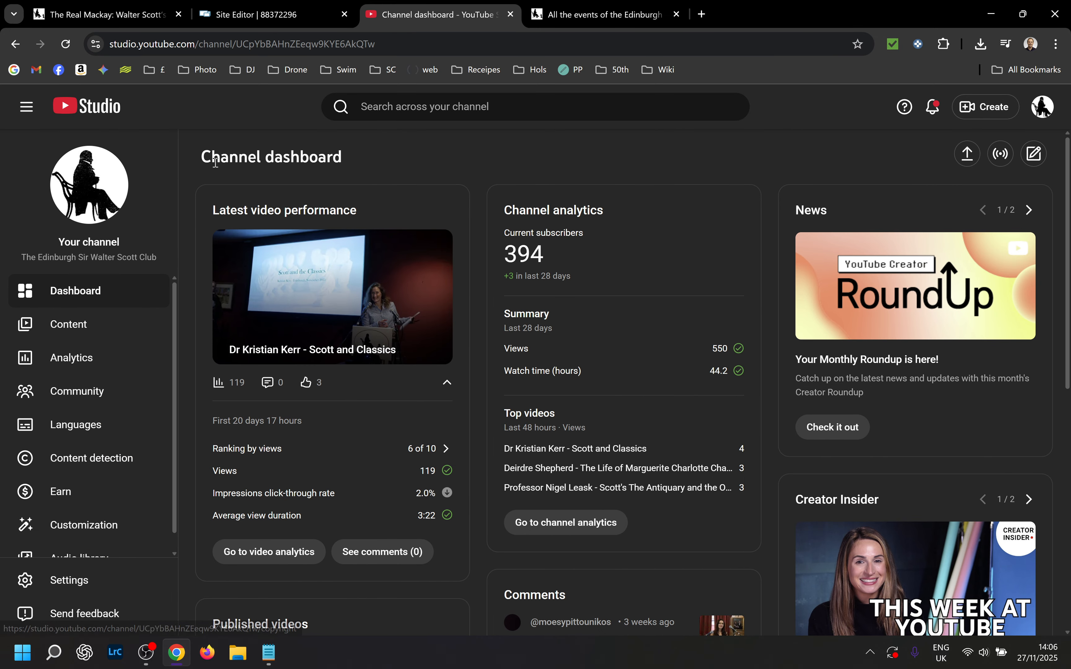
{"action": "left_click", "coordinate": [392, 48]}
{"action": "type", "text": "you"}
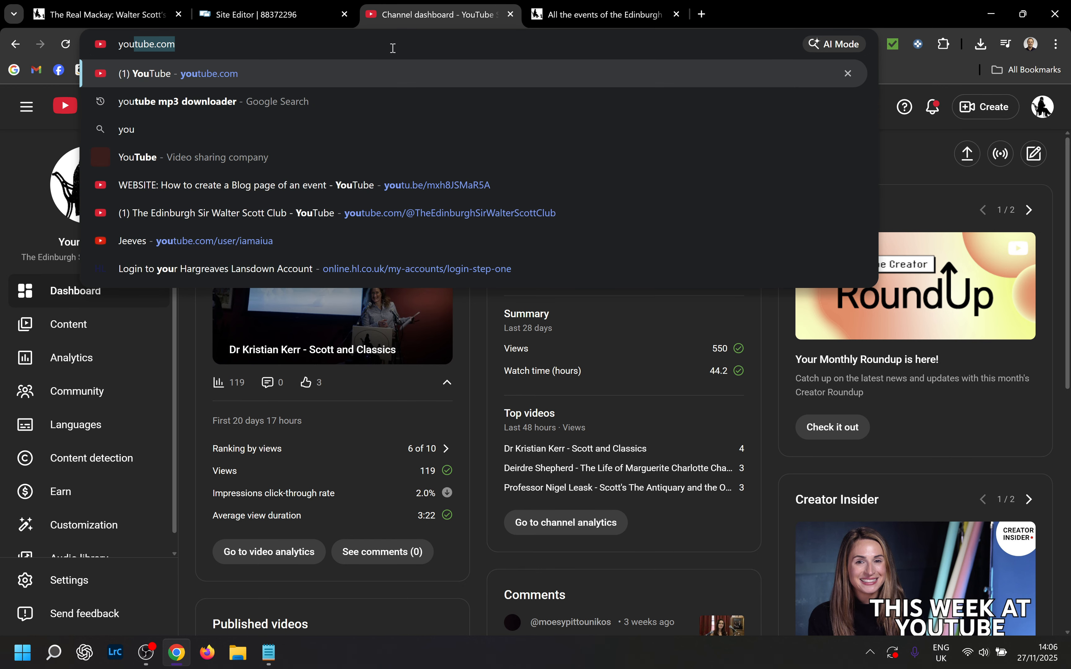
{"action": "key", "text": "Return"}
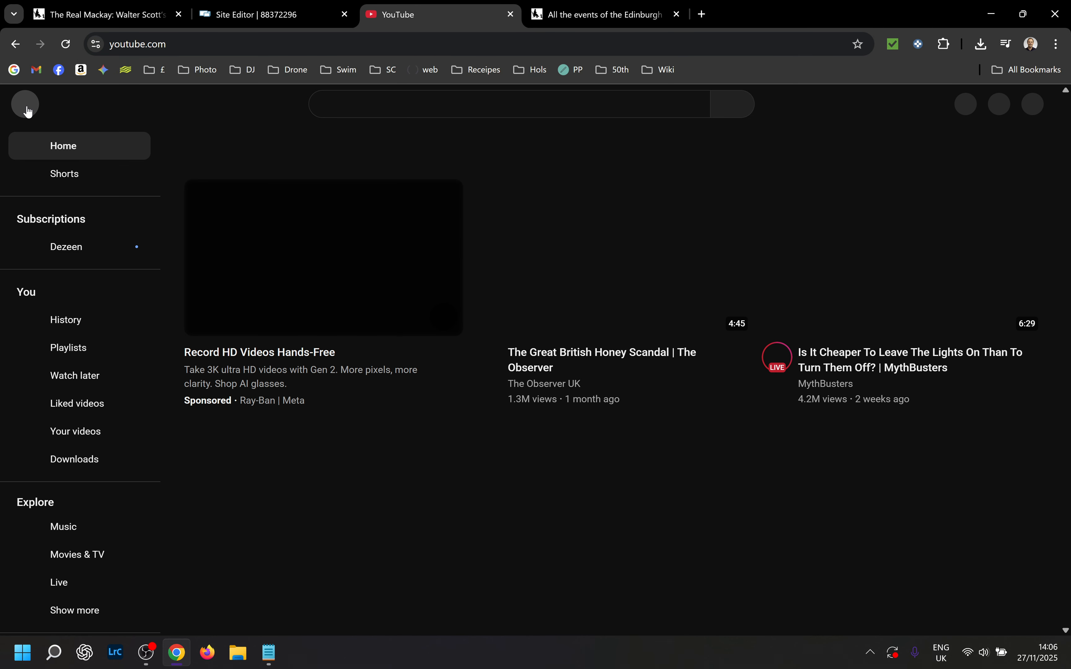
{"action": "left_click", "coordinate": [25, 110]}
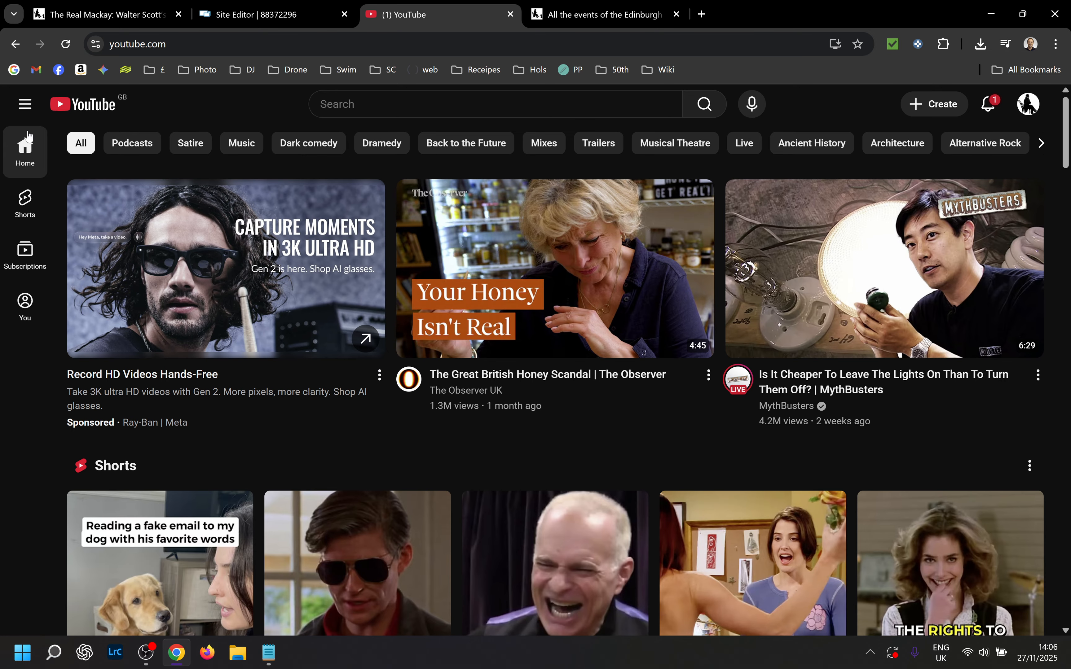
{"action": "left_click", "coordinate": [25, 111]}
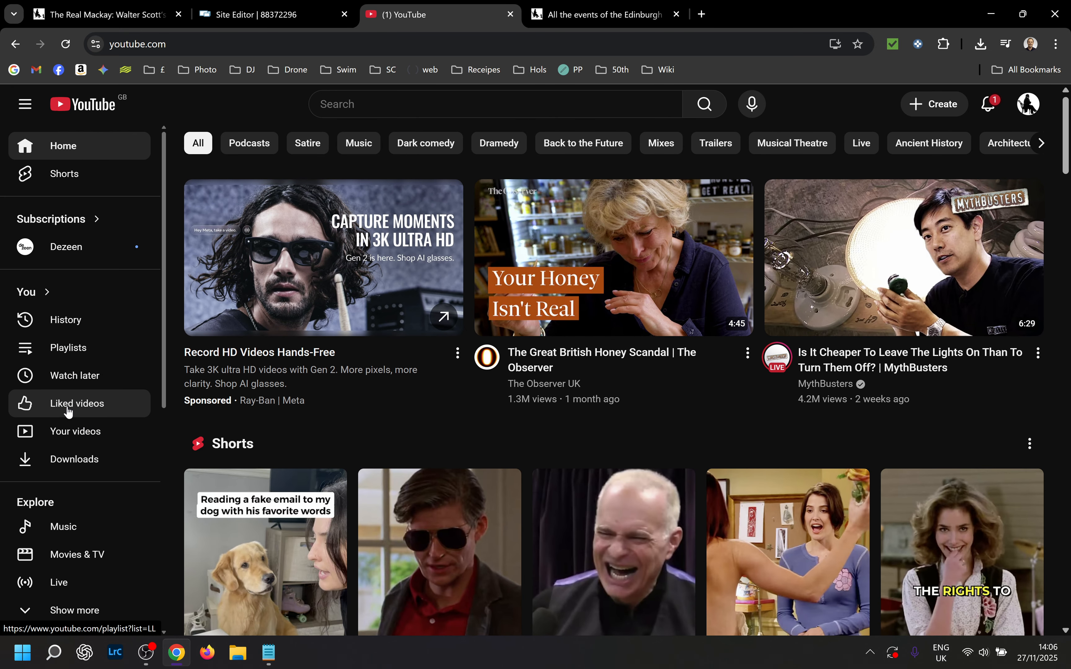
{"action": "left_click", "coordinate": [67, 431]}
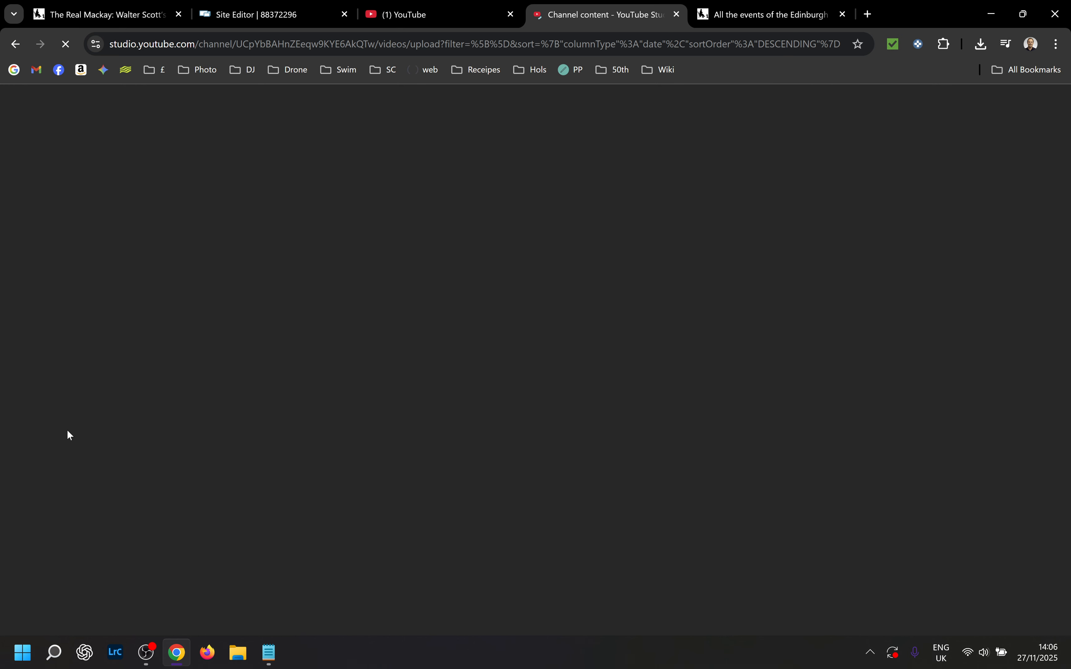
{"action": "left_click", "coordinate": [511, 14]}
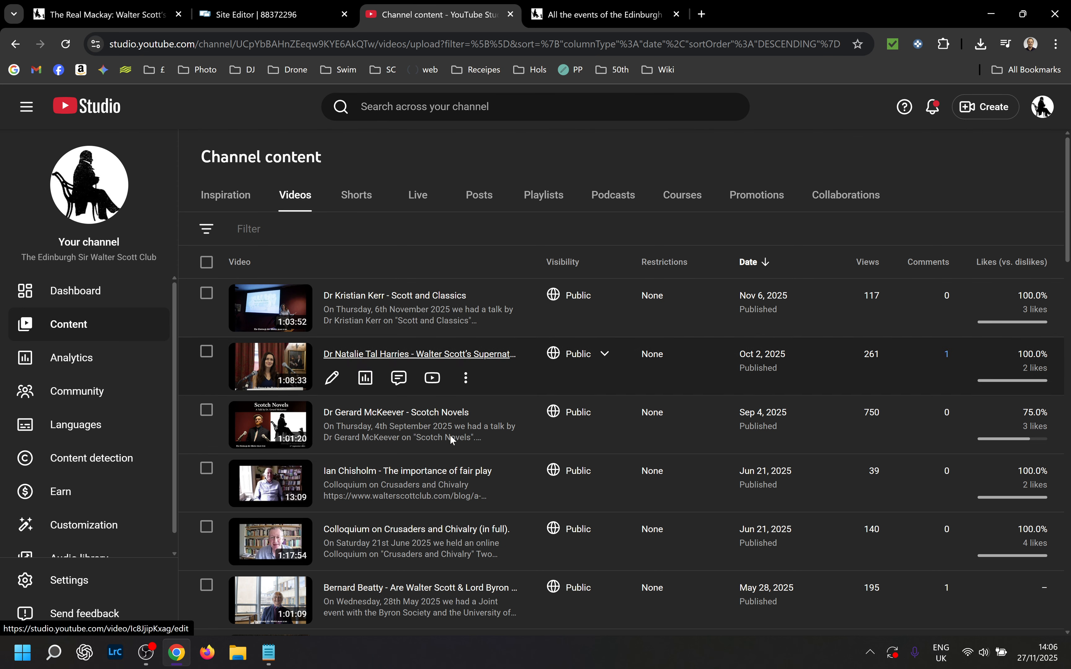
Open the Real Mackay talk's video details and its youtu.be link in a new tab
{"action": "scroll", "coordinate": [1068, 251], "scroll_direction": "down", "scroll_amount": 6}
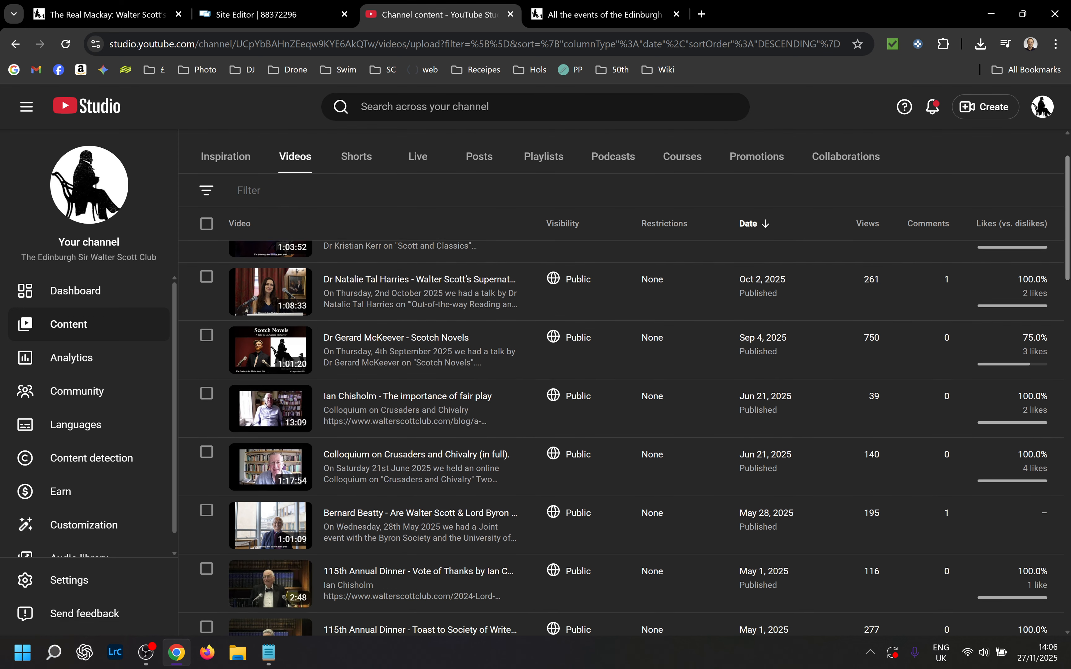
{"action": "scroll", "coordinate": [1068, 252], "scroll_direction": "down", "scroll_amount": 4}
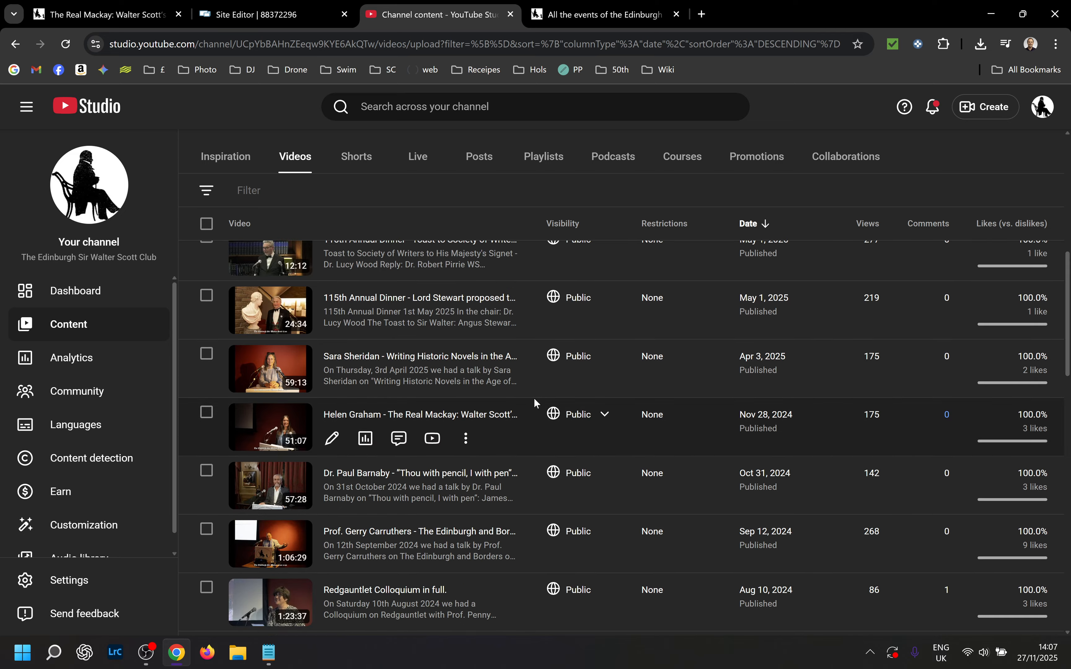
{"action": "left_click", "coordinate": [448, 416]}
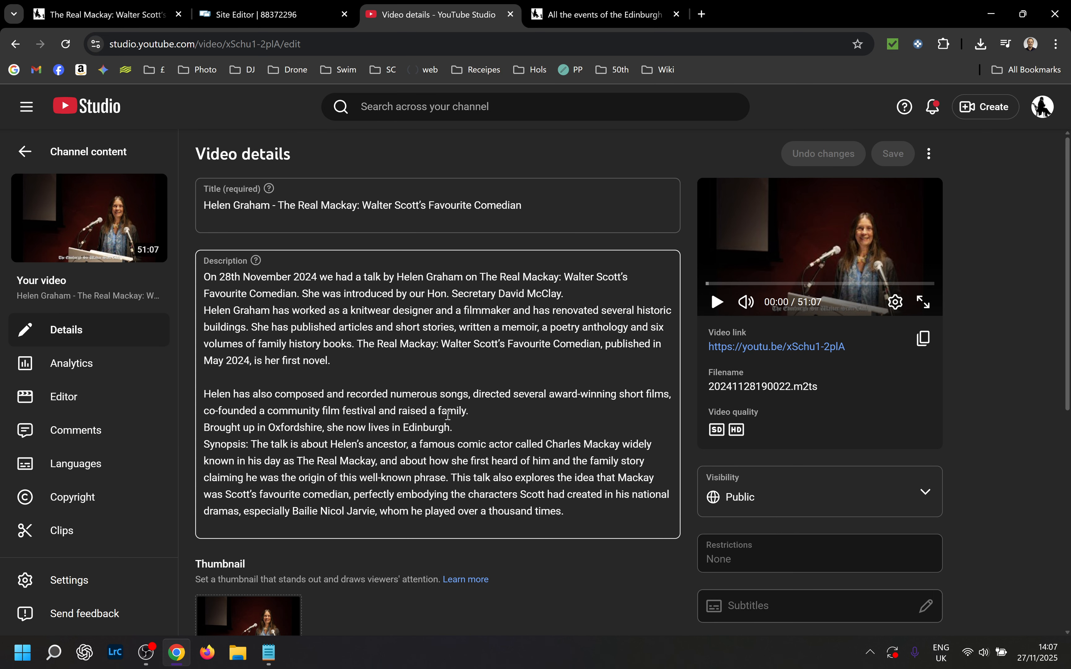
{"action": "left_click", "coordinate": [792, 349]}
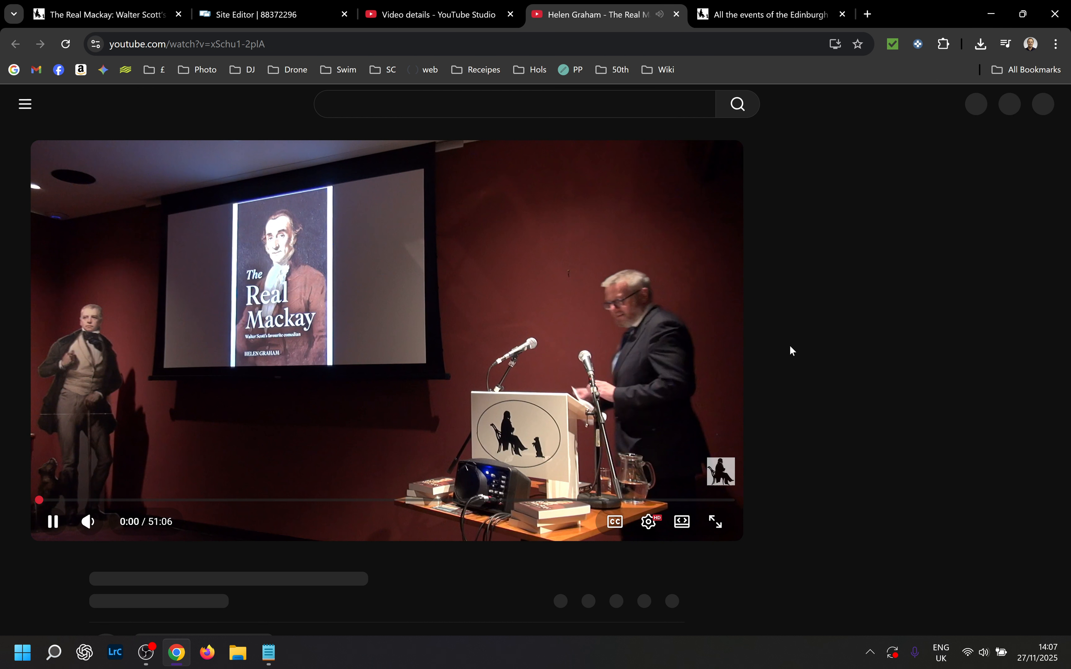
Pause the Real Mackay video, copy its web address, and open a new blank tab
{"action": "left_click", "coordinate": [48, 522]}
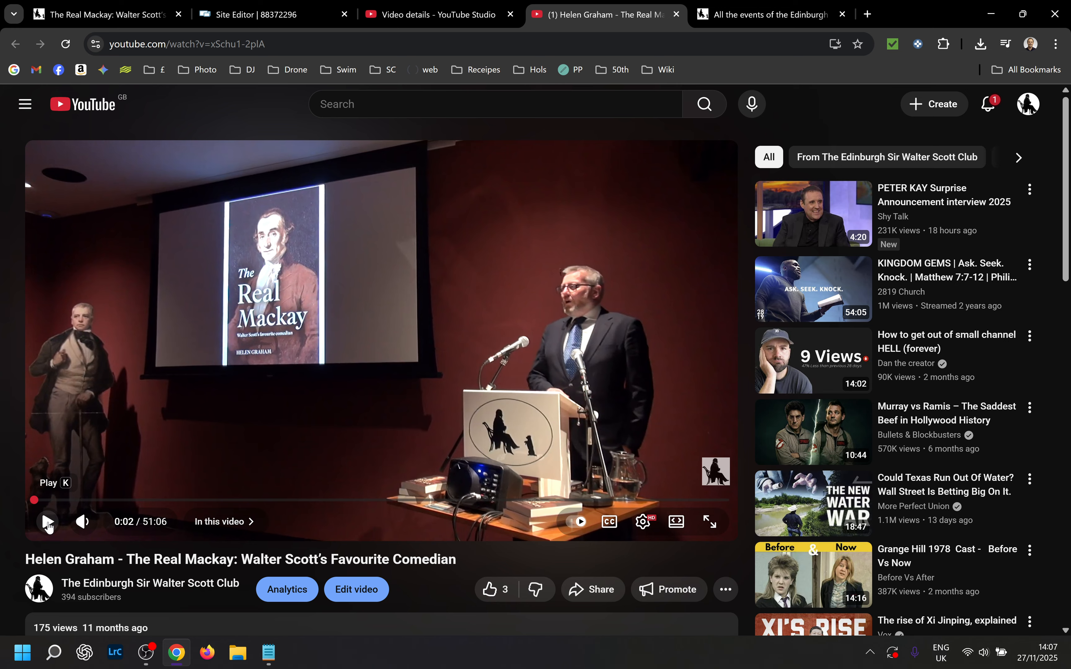
{"action": "left_click", "coordinate": [301, 47]}
{"action": "key", "text": "ctrl+c"}
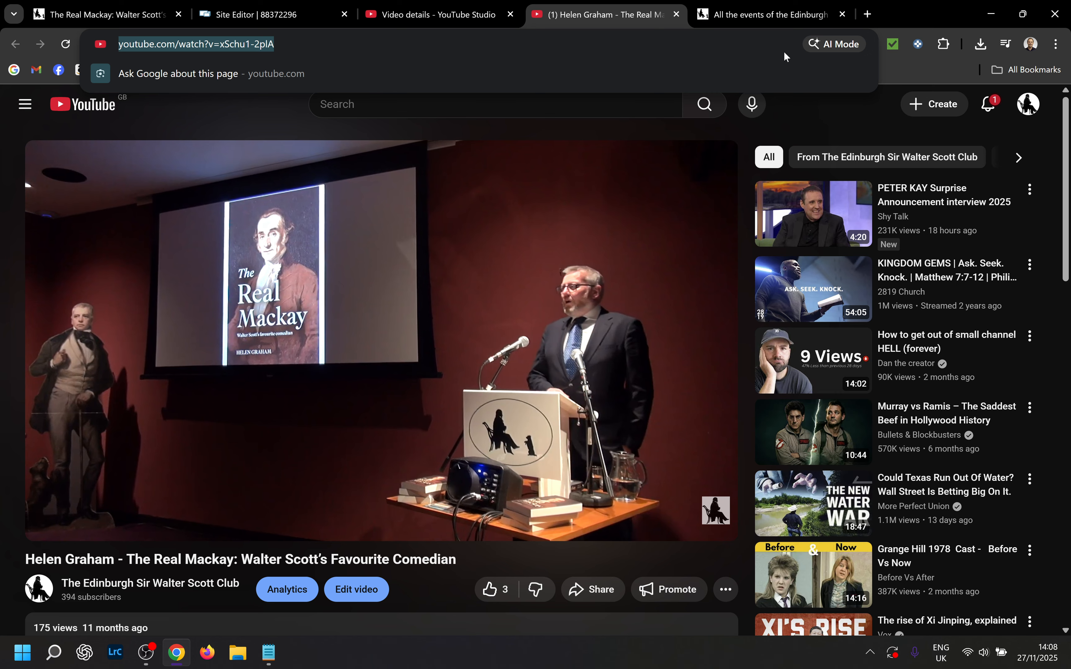
{"action": "left_click", "coordinate": [867, 14]}
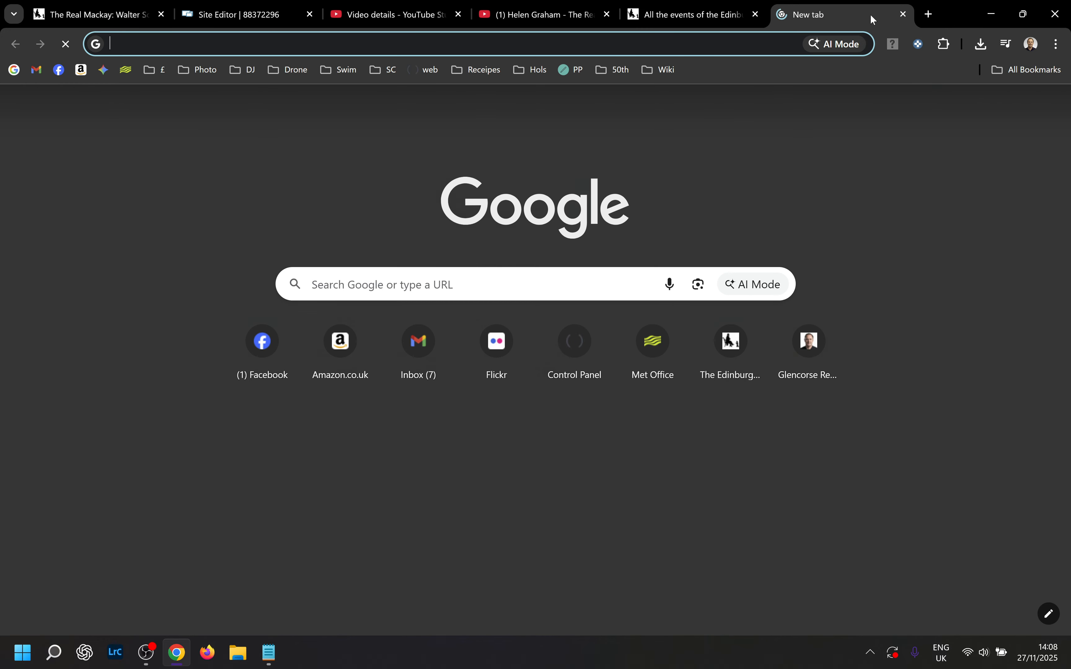
Search for a YouTube MP3 downloader and open the Y2Mate converter
{"action": "type", "text": "you"}
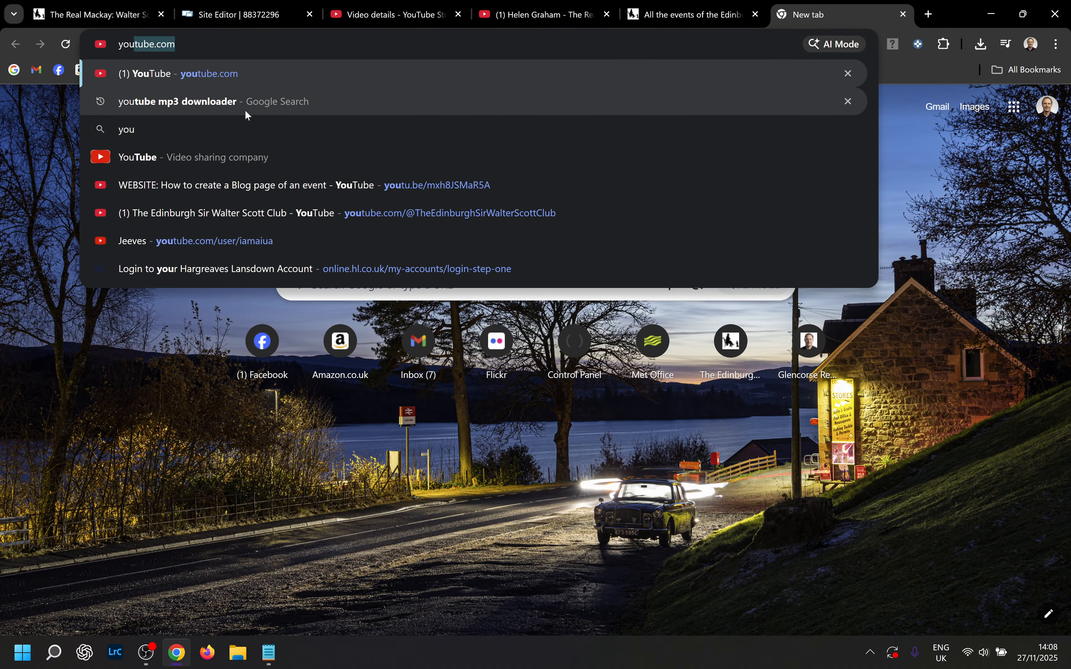
{"action": "left_click", "coordinate": [234, 101]}
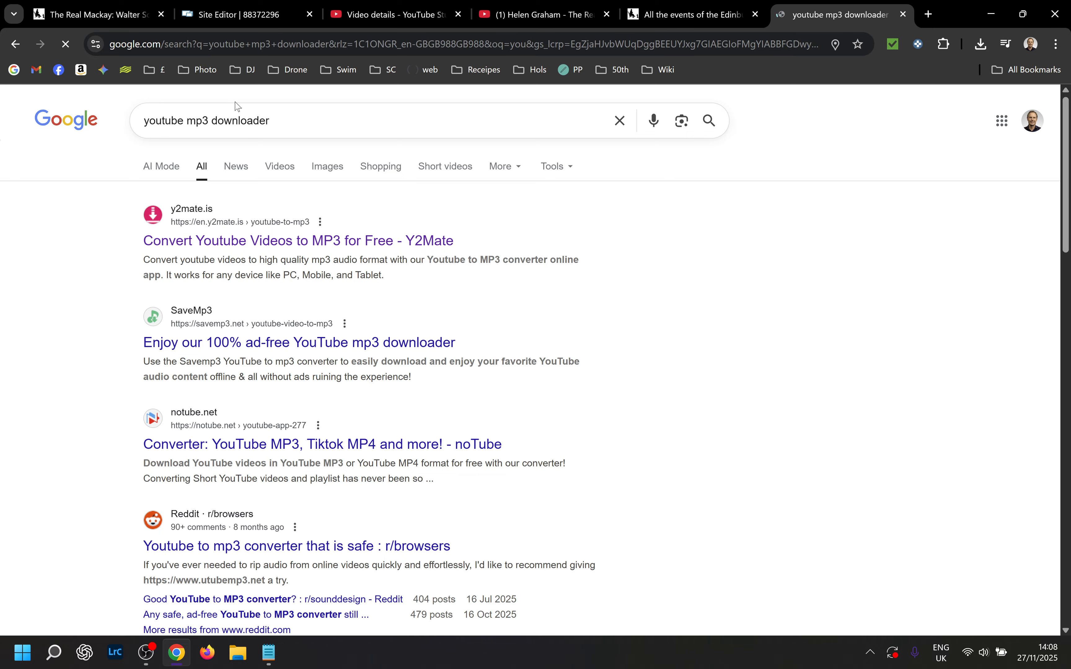
{"action": "left_click", "coordinate": [237, 252]}
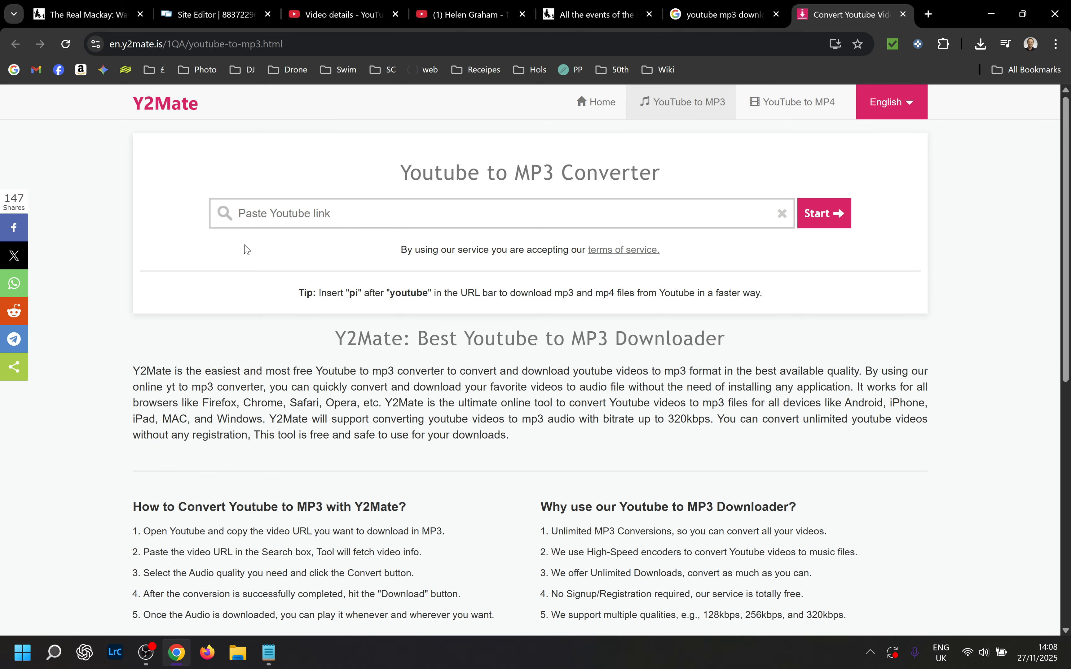
Paste the Real Mackay talk's video URL into Y2Mate and start its MP3 conversion
{"action": "left_click", "coordinate": [255, 212]}
{"action": "key", "text": "ctrl+v"}
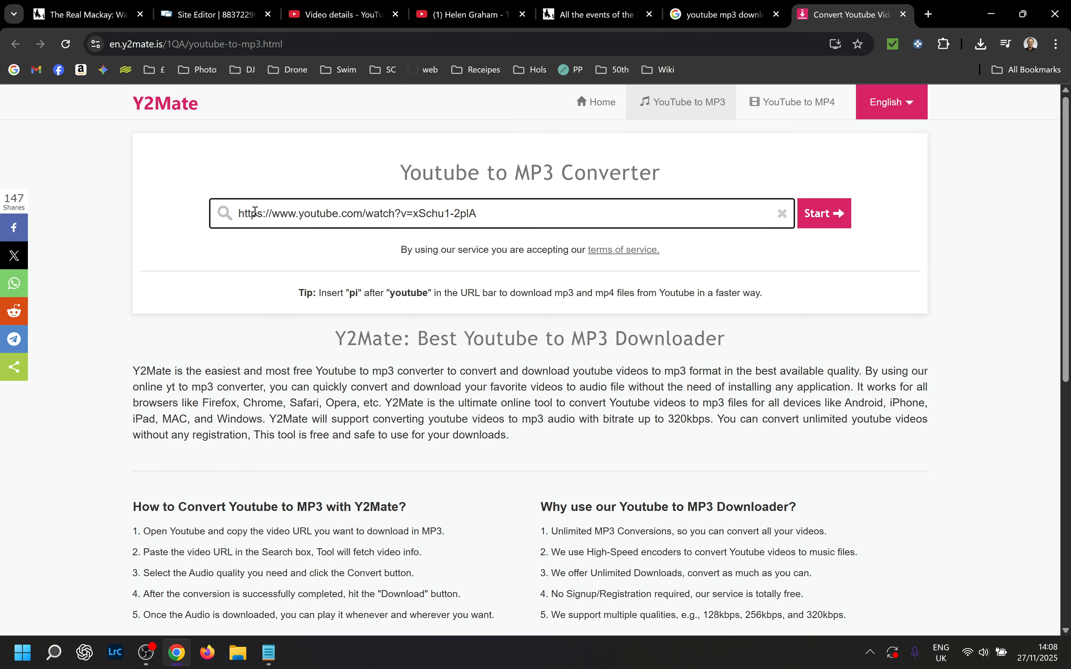
{"action": "left_click", "coordinate": [808, 217]}
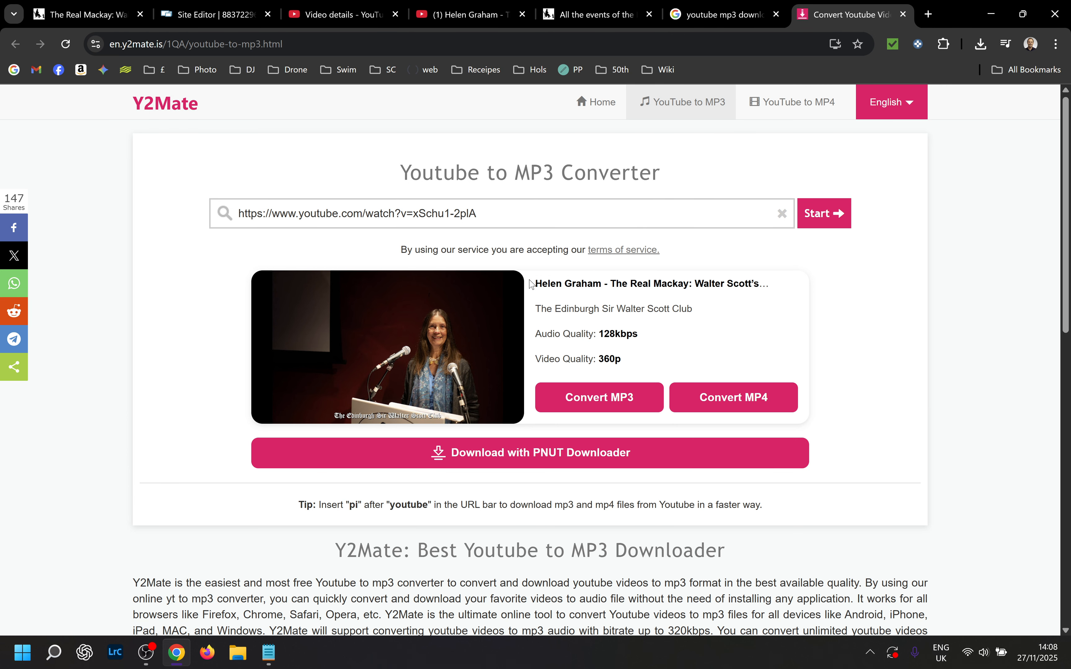
{"action": "left_click", "coordinate": [598, 401]}
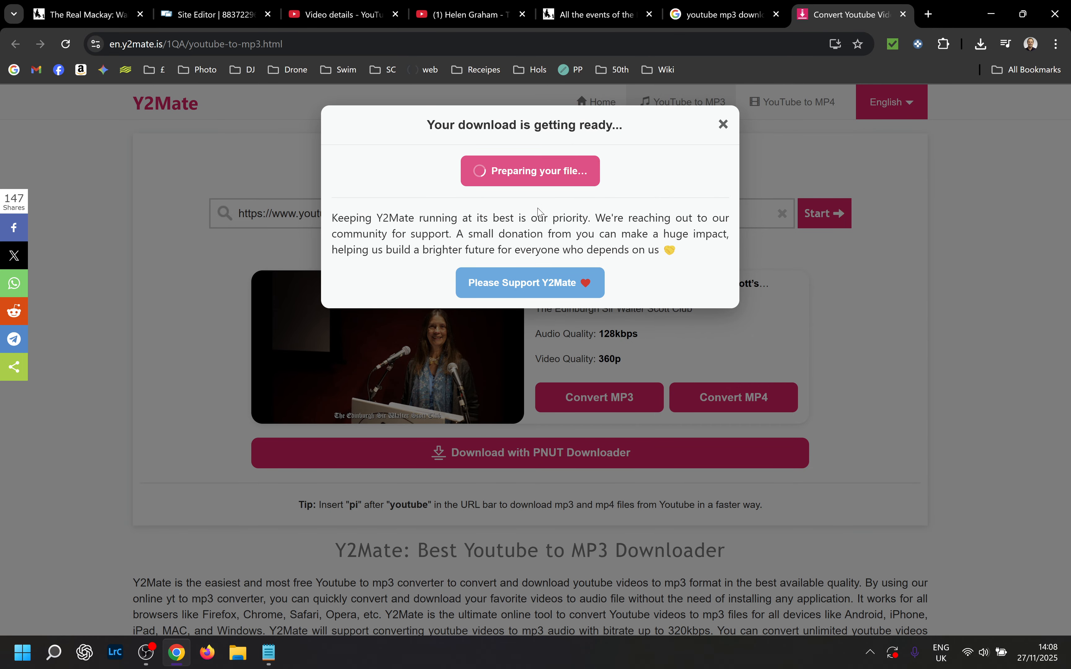
{"action": "left_click", "coordinate": [197, 18]}
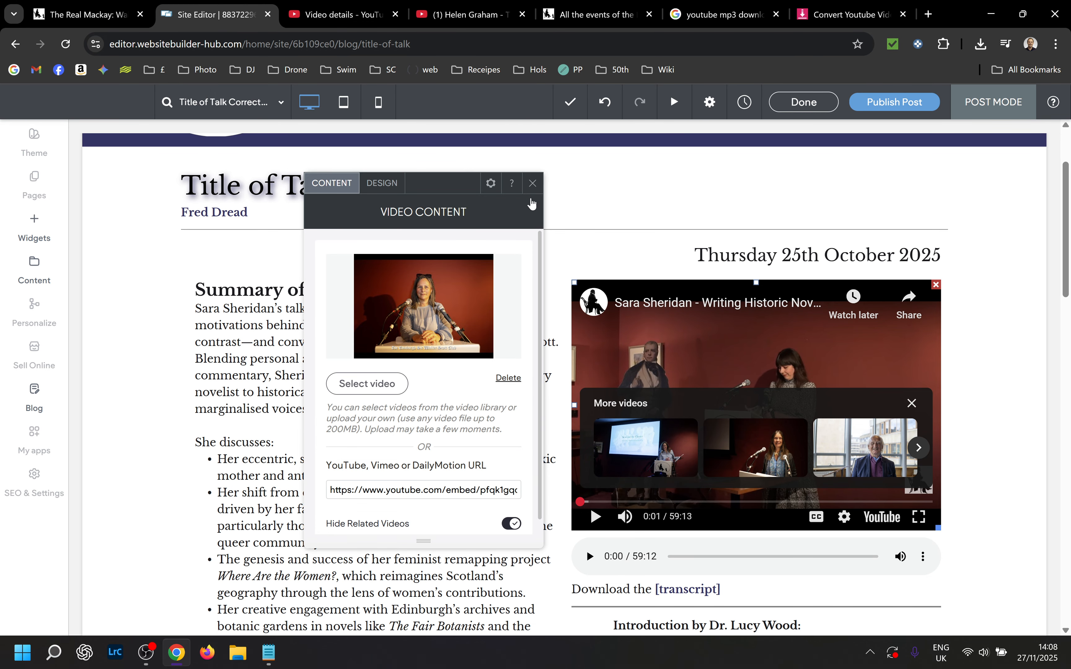
Copy the video ID xSchu1-2plA from the YouTube page's web address
{"action": "left_click", "coordinate": [459, 17]}
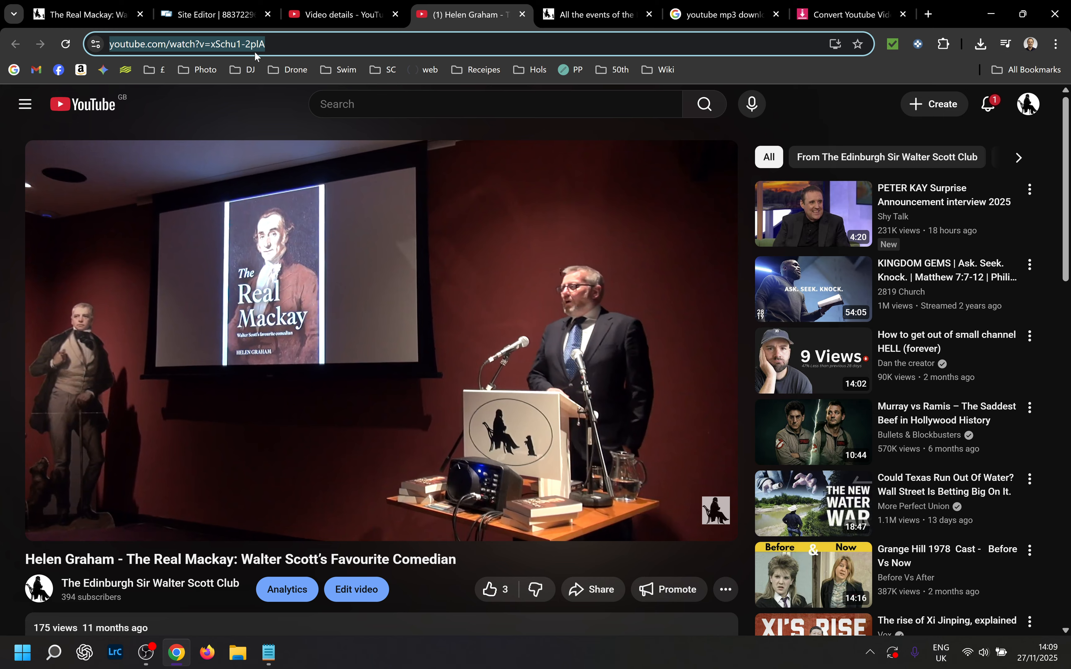
{"action": "left_click", "coordinate": [215, 43]}
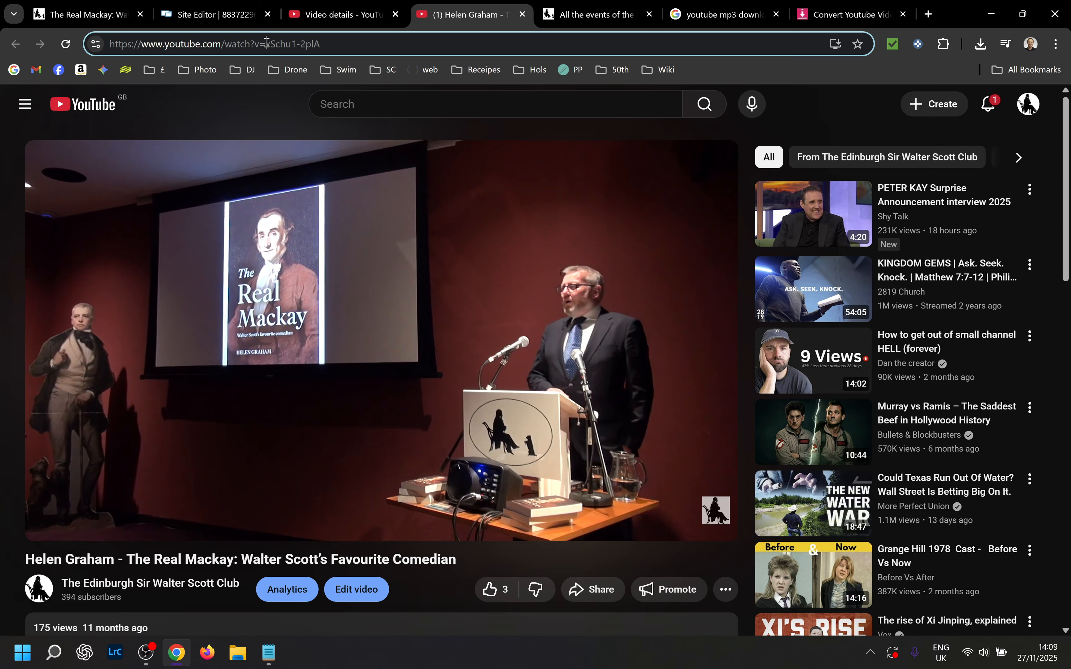
{"action": "left_click_drag", "start_coordinate": [267, 42], "coordinate": [377, 56]}
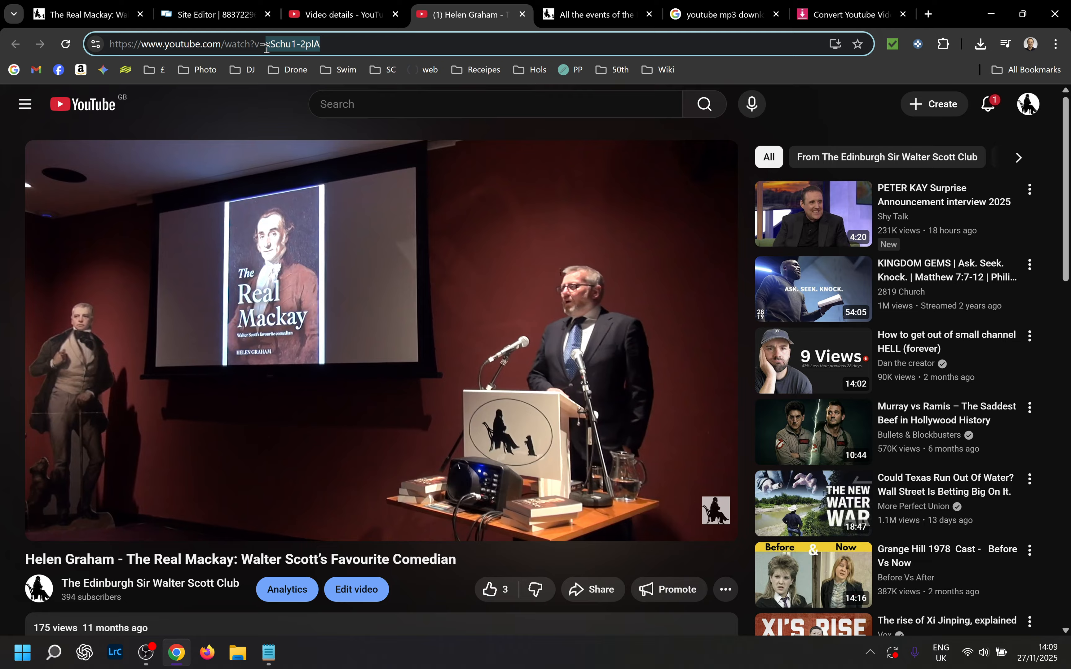
{"action": "left_click_drag", "start_coordinate": [265, 46], "coordinate": [374, 46]}
{"action": "key", "text": "ctrl+c"}
{"action": "left_click", "coordinate": [225, 18]}
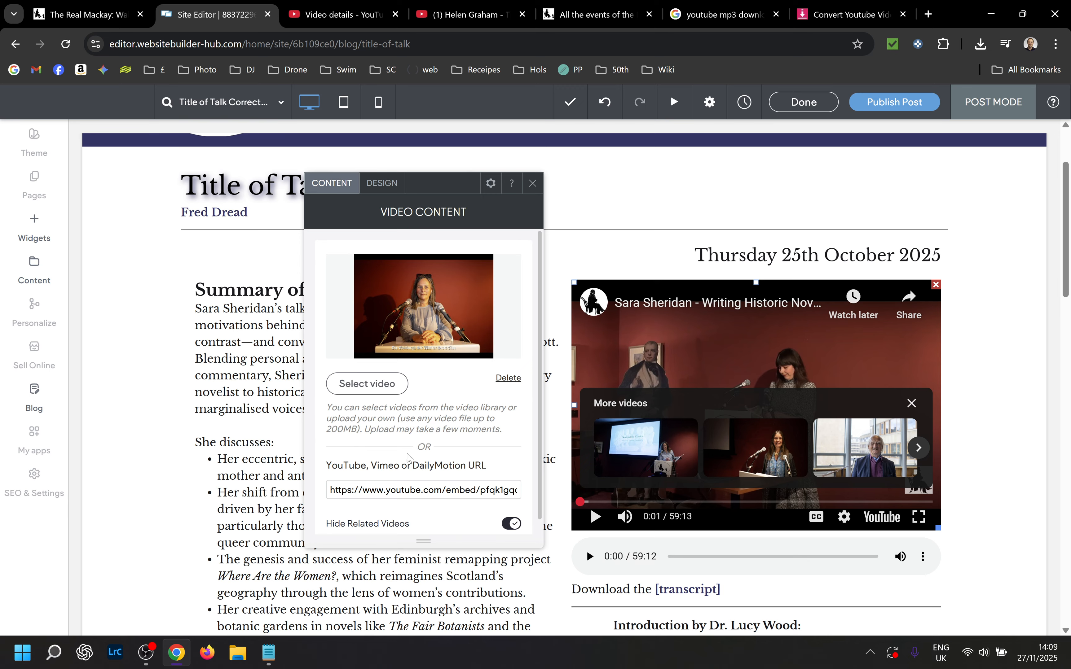
Paste the video ID xSchu1-2plA over the old ID in the embedded video's URL
{"action": "left_click_drag", "start_coordinate": [388, 487], "coordinate": [558, 510]}
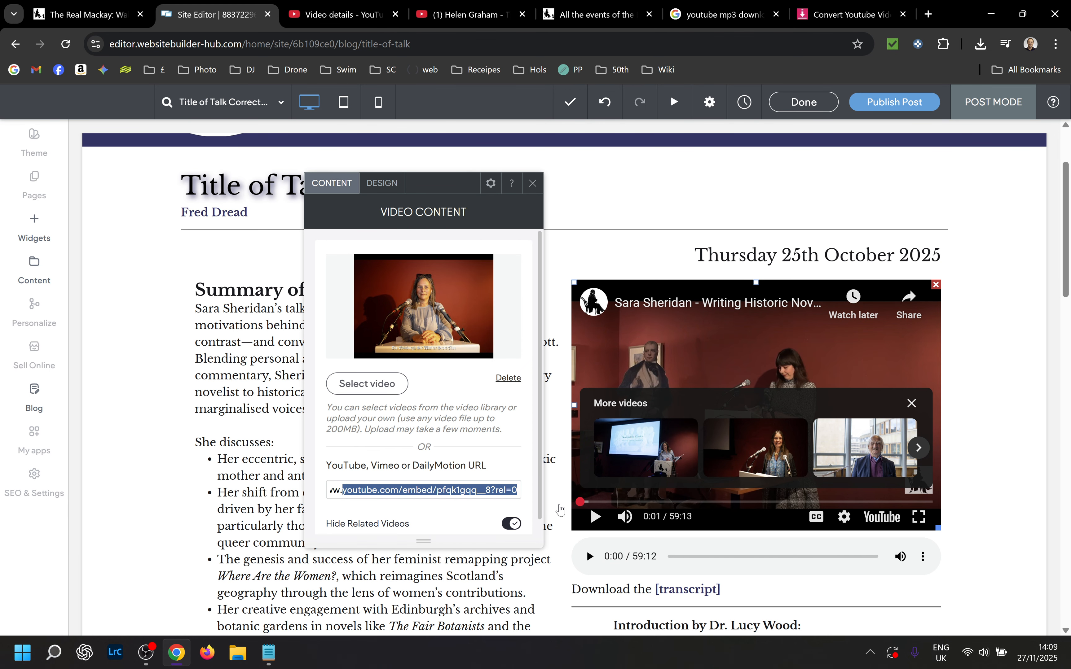
{"action": "left_click", "coordinate": [453, 508]}
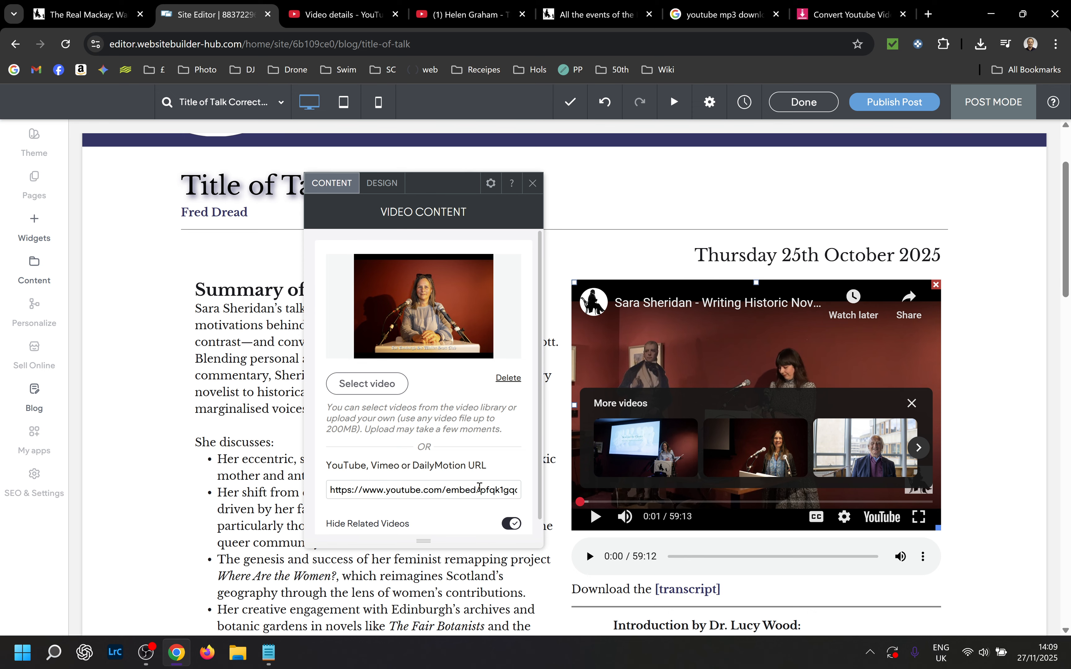
{"action": "left_click_drag", "start_coordinate": [479, 488], "coordinate": [475, 511]}
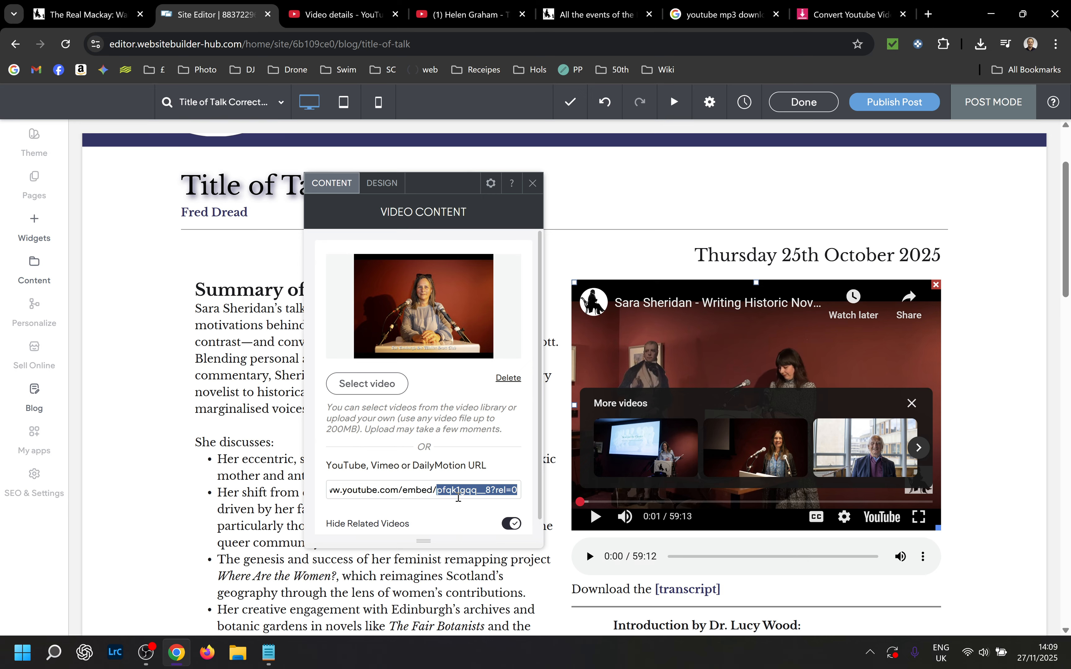
{"action": "key", "text": "ctrl+v"}
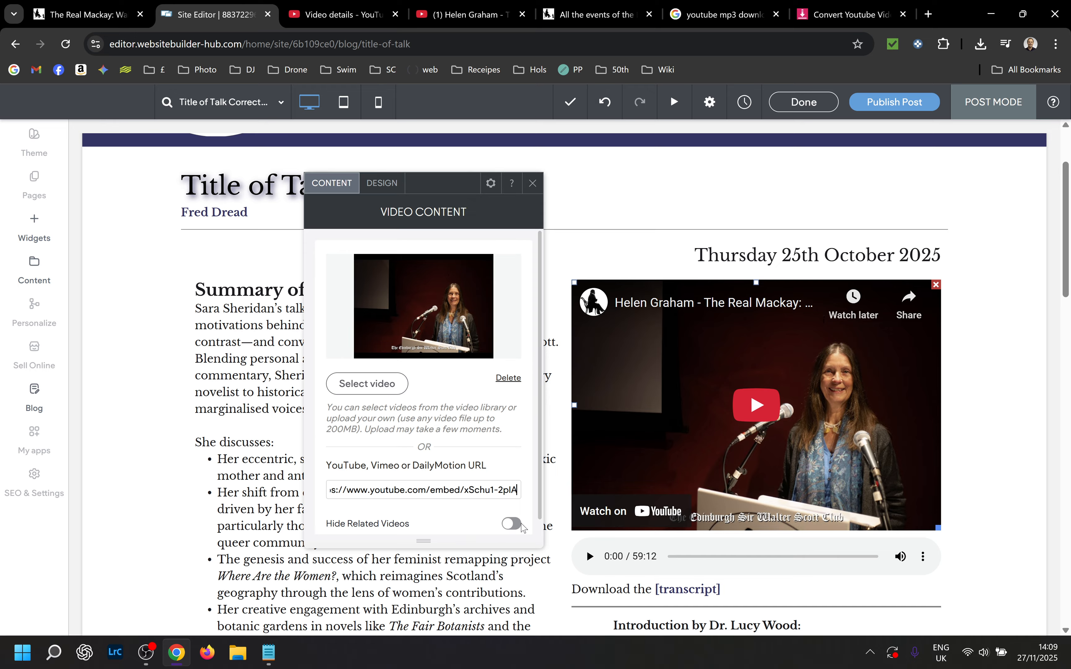
Re-enable Hide Related Videos, close the video settings, and open the audio player's settings
{"action": "left_click", "coordinate": [514, 525]}
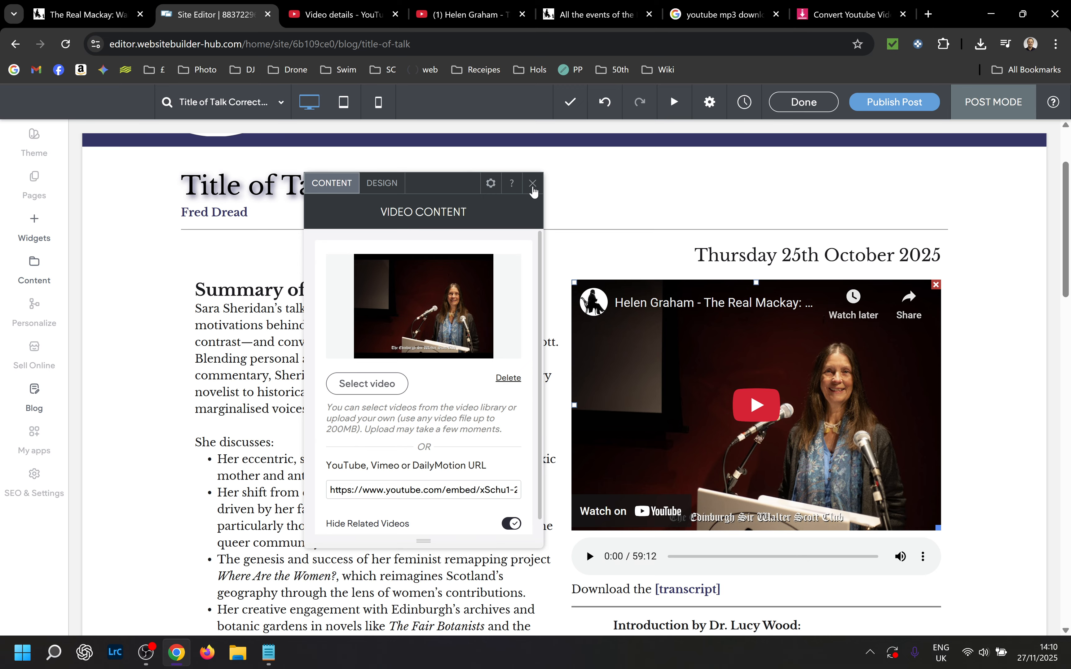
{"action": "left_click", "coordinate": [532, 183]}
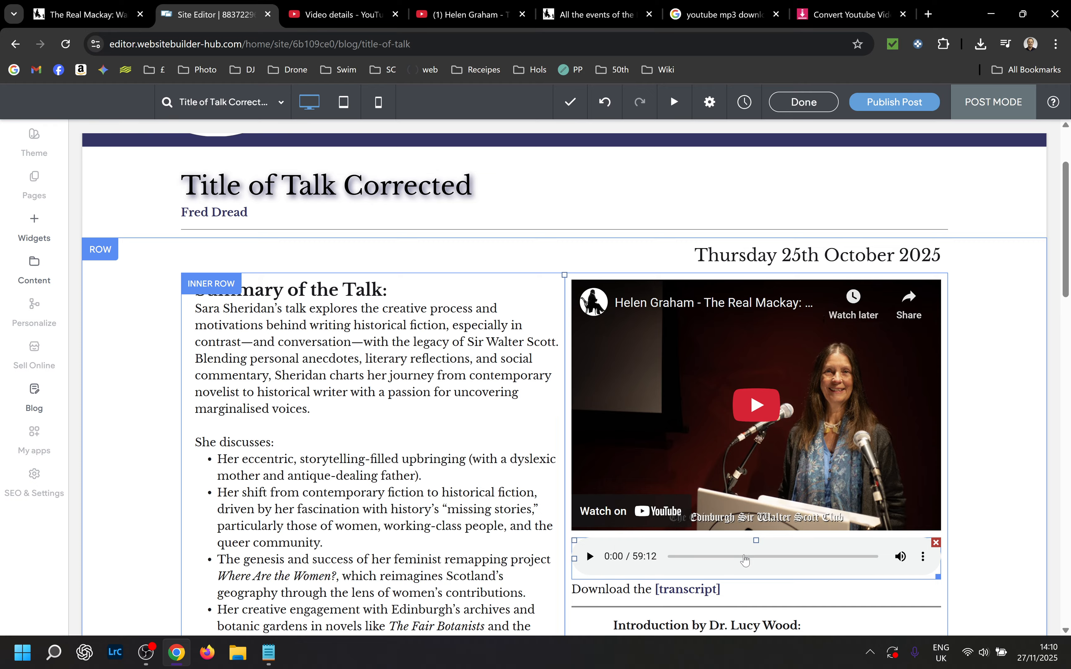
{"action": "left_click", "coordinate": [745, 560]}
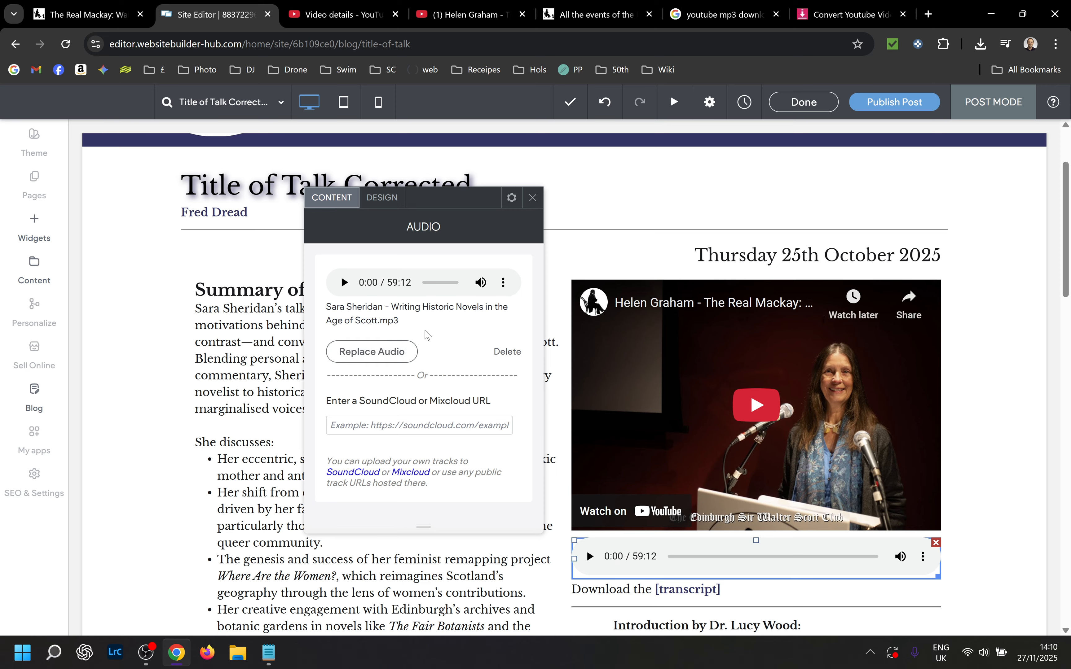
Open the Audio Library's Recordings folder to replace the player's audio, then check Y2Mate
{"action": "left_click_drag", "start_coordinate": [326, 307], "coordinate": [385, 308]}
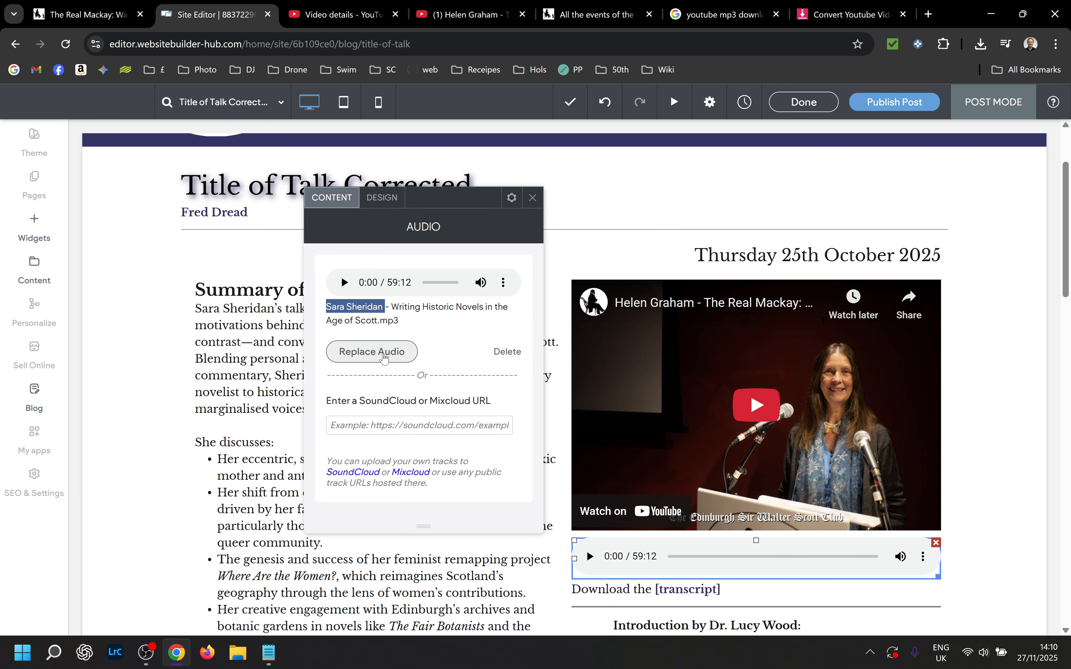
{"action": "left_click", "coordinate": [385, 356]}
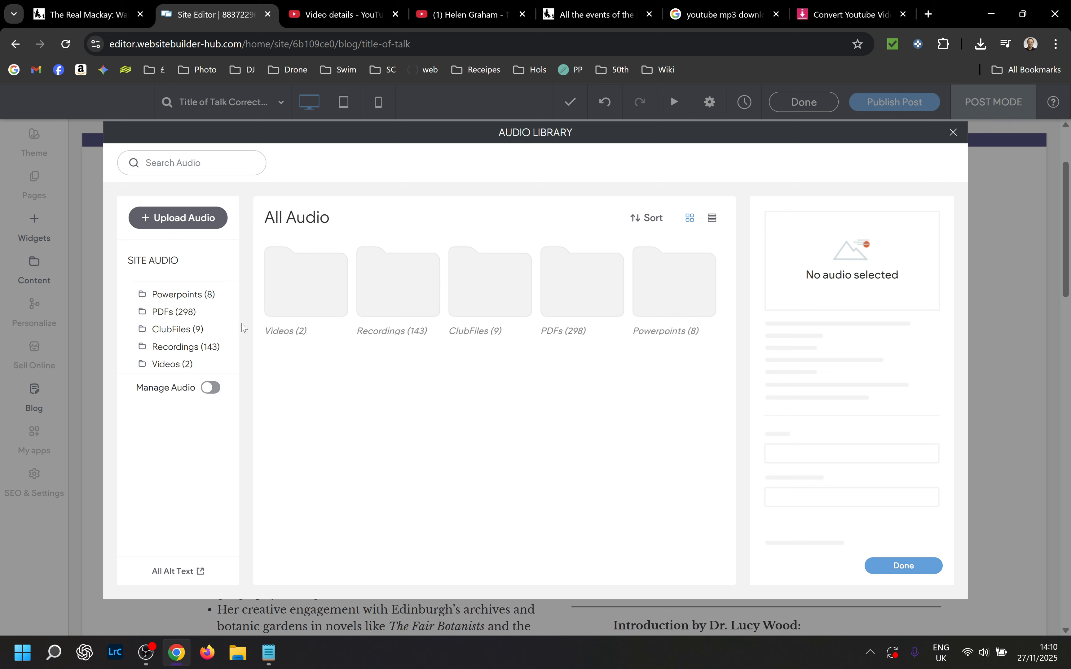
{"action": "left_click", "coordinate": [187, 348]}
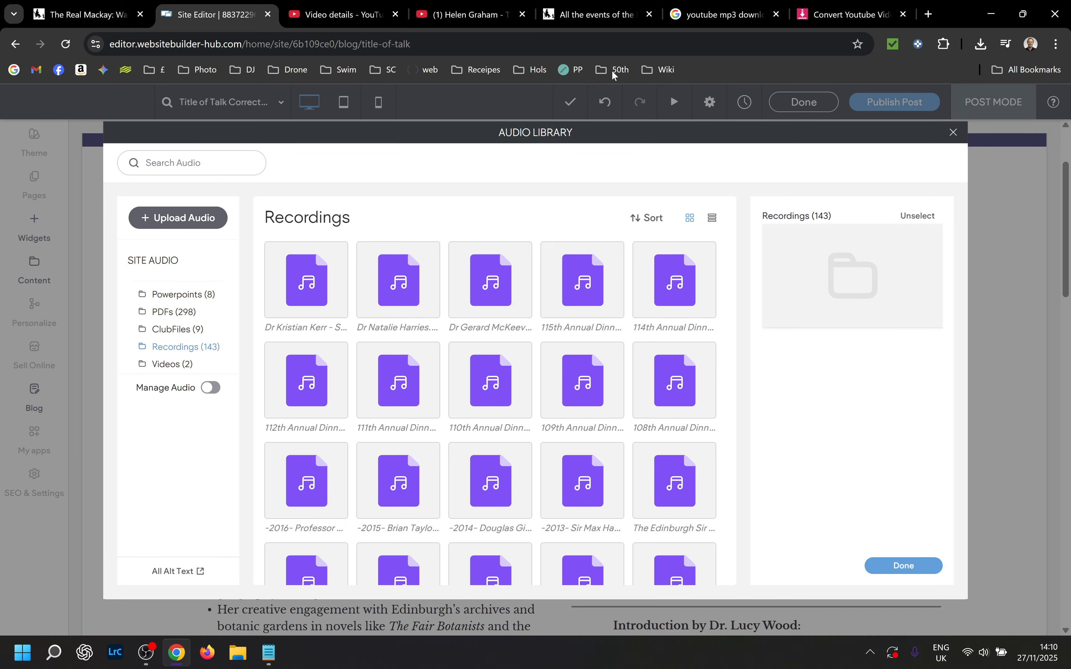
{"action": "left_click", "coordinate": [831, 20]}
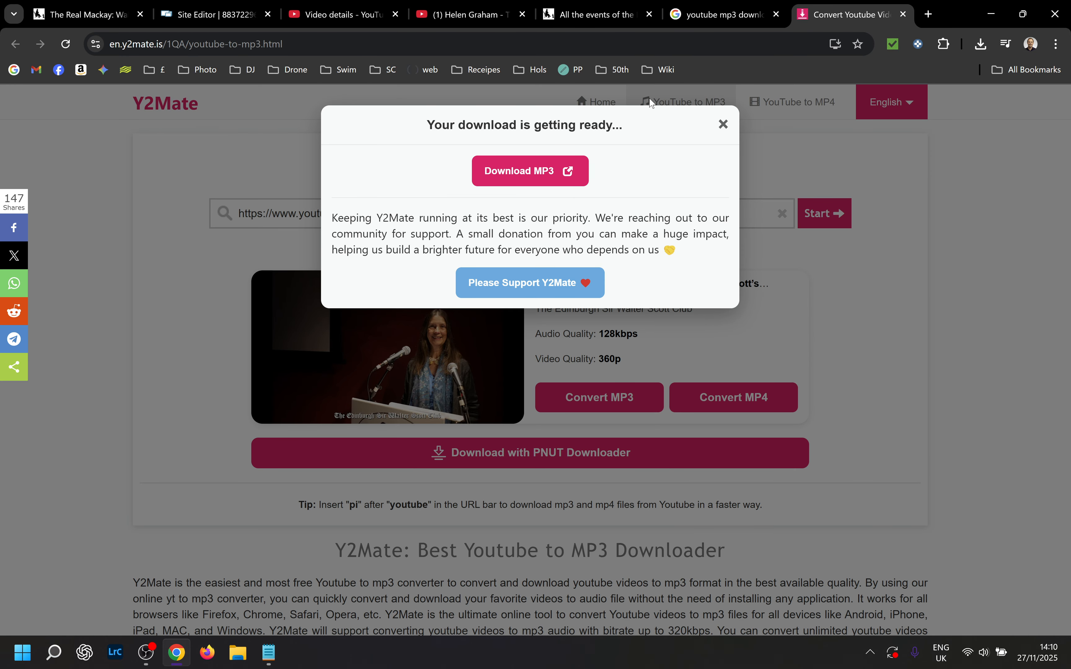
Download the converted Real Mackay talk MP3 (40.5 MB) from Y2Mate
{"action": "left_click", "coordinate": [533, 173]}
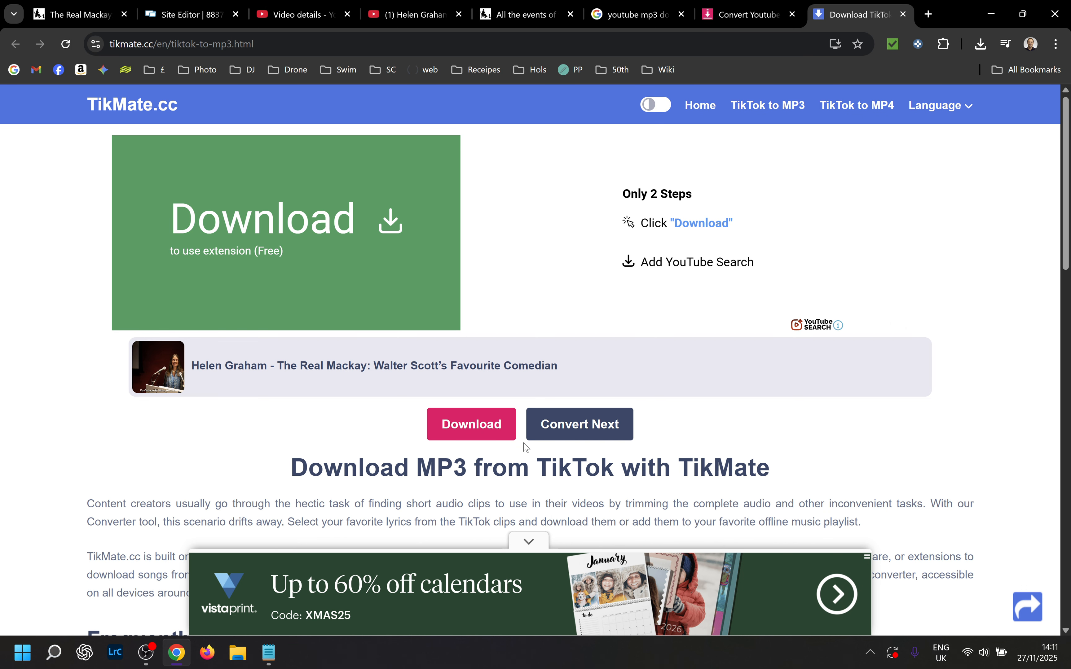
{"action": "left_click", "coordinate": [474, 428]}
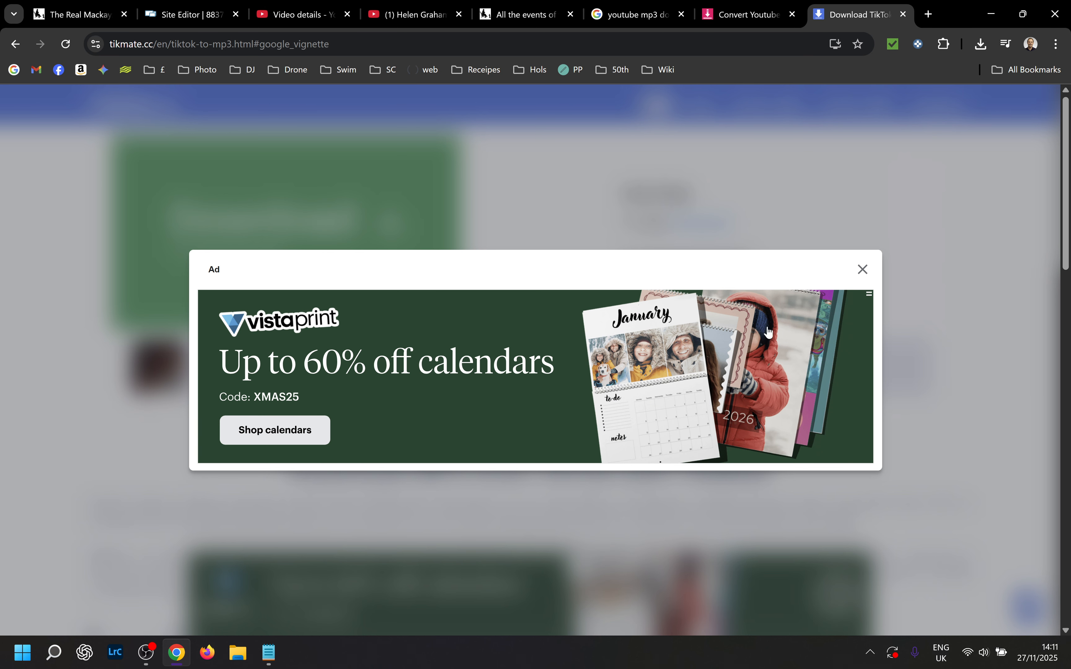
{"action": "left_click", "coordinate": [862, 271]}
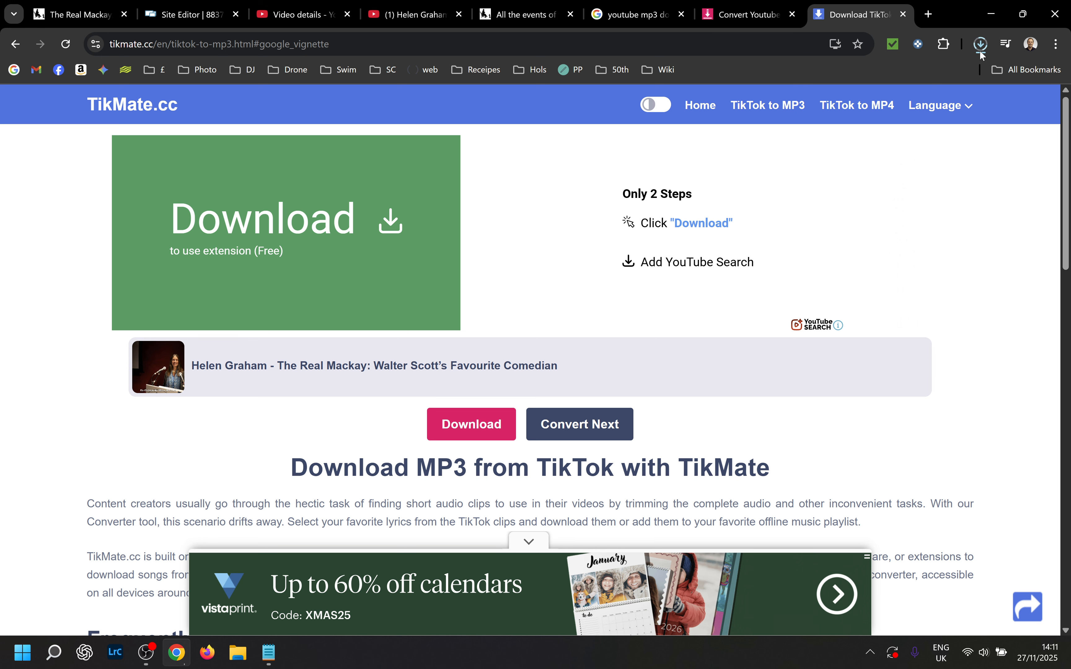
Close the Y2Mate converter and YouTube MP3 search tabs and return to the site editor
{"action": "left_click", "coordinate": [758, 20]}
{"action": "left_click", "coordinate": [792, 15]}
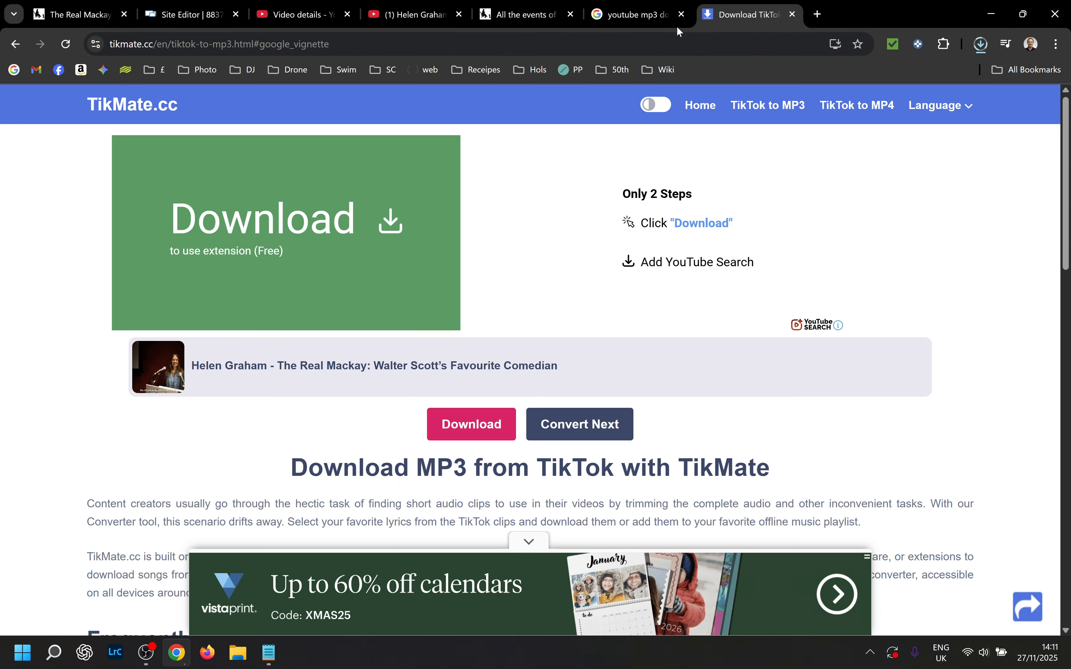
{"action": "left_click", "coordinate": [659, 20]}
{"action": "left_click", "coordinate": [681, 14]}
{"action": "left_click", "coordinate": [576, 21]}
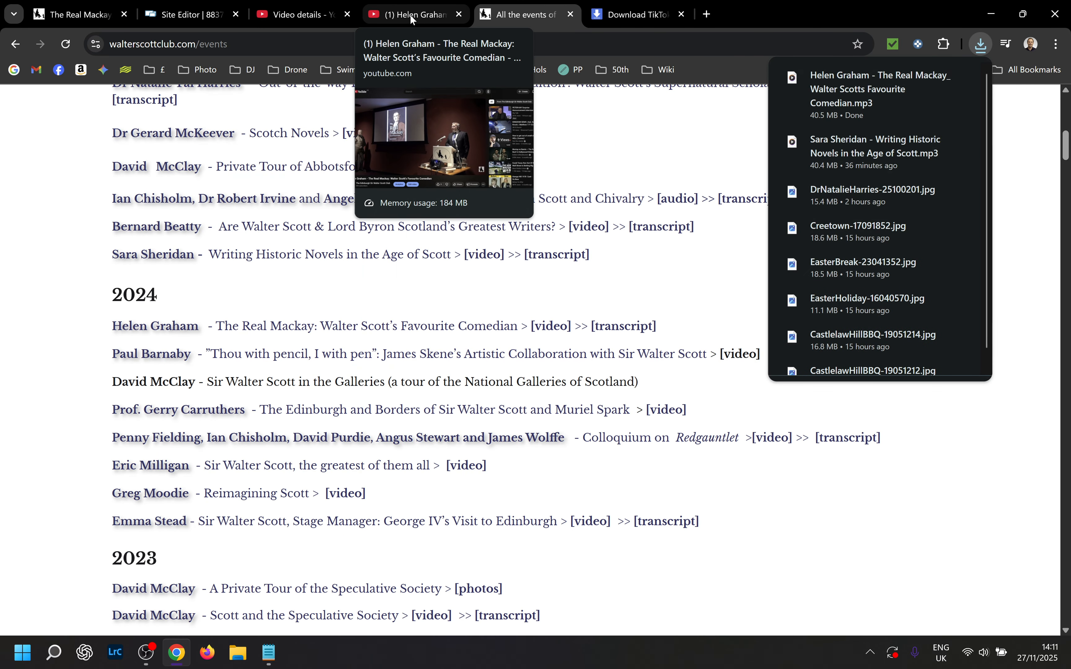
{"action": "left_click", "coordinate": [173, 20]}
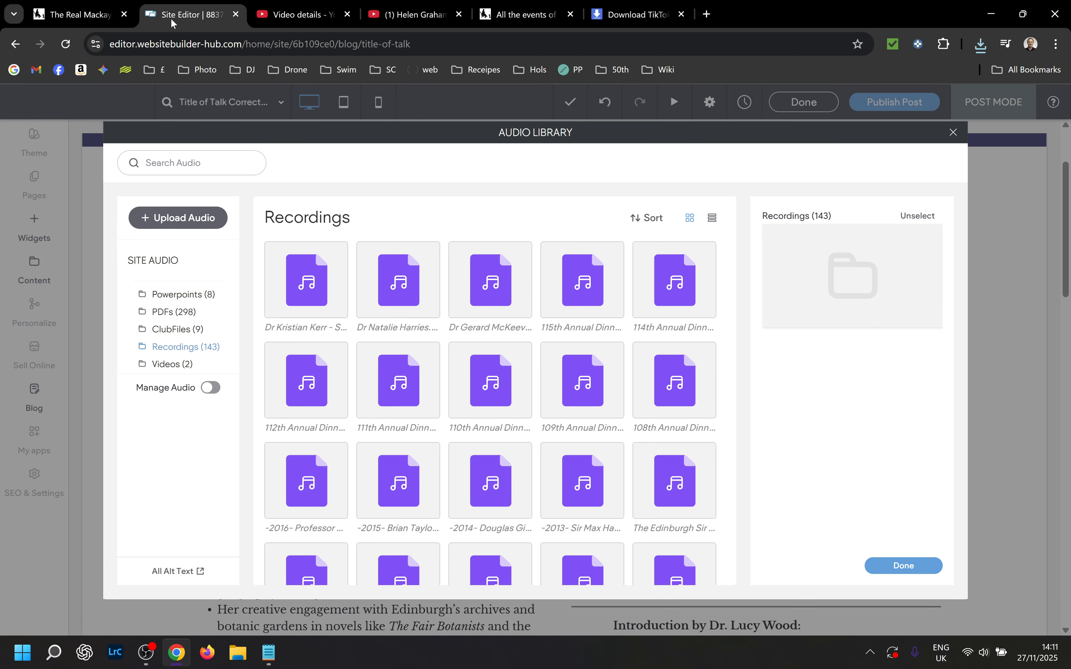
Upload the Real Mackay talk MP3 from the Downloads folder to the audio library
{"action": "left_click", "coordinate": [178, 220]}
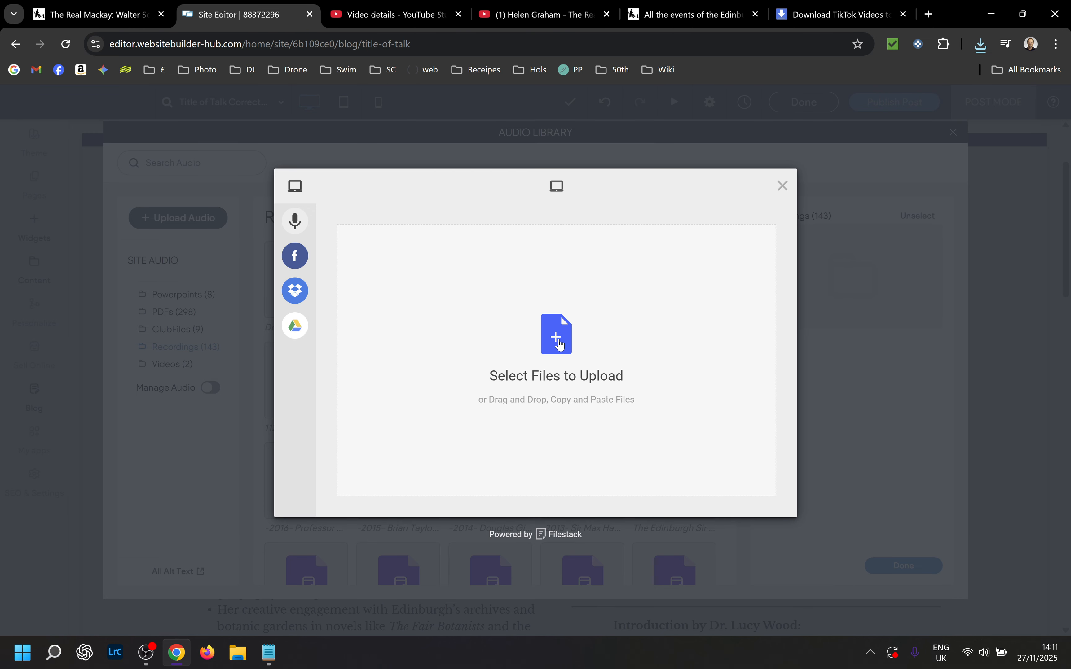
{"action": "left_click", "coordinate": [560, 345]}
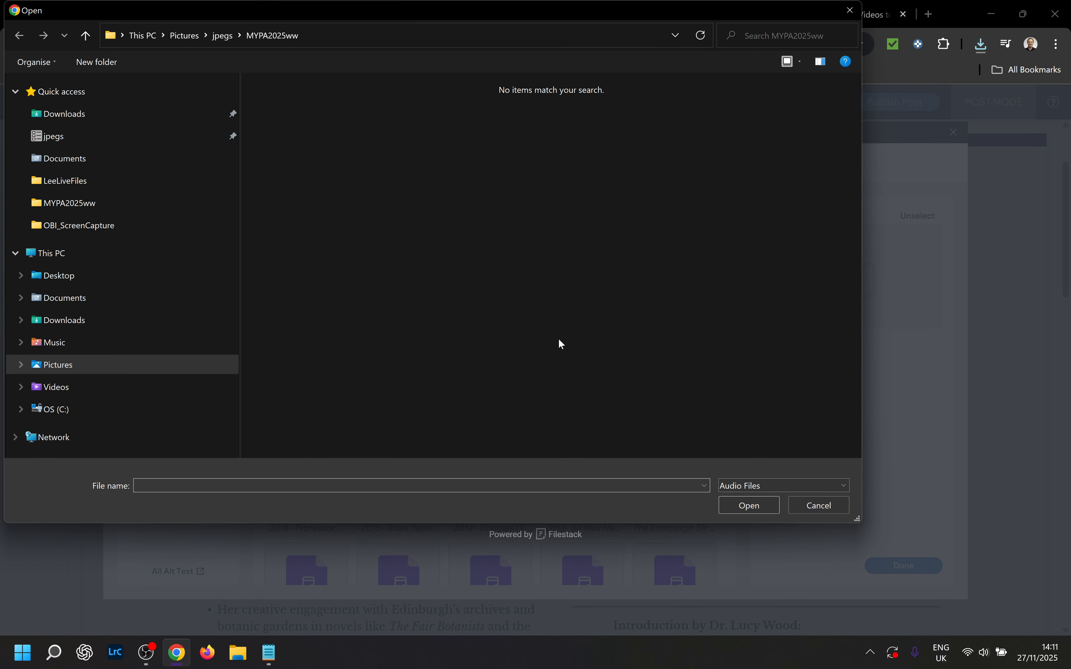
{"action": "left_click", "coordinate": [62, 121]}
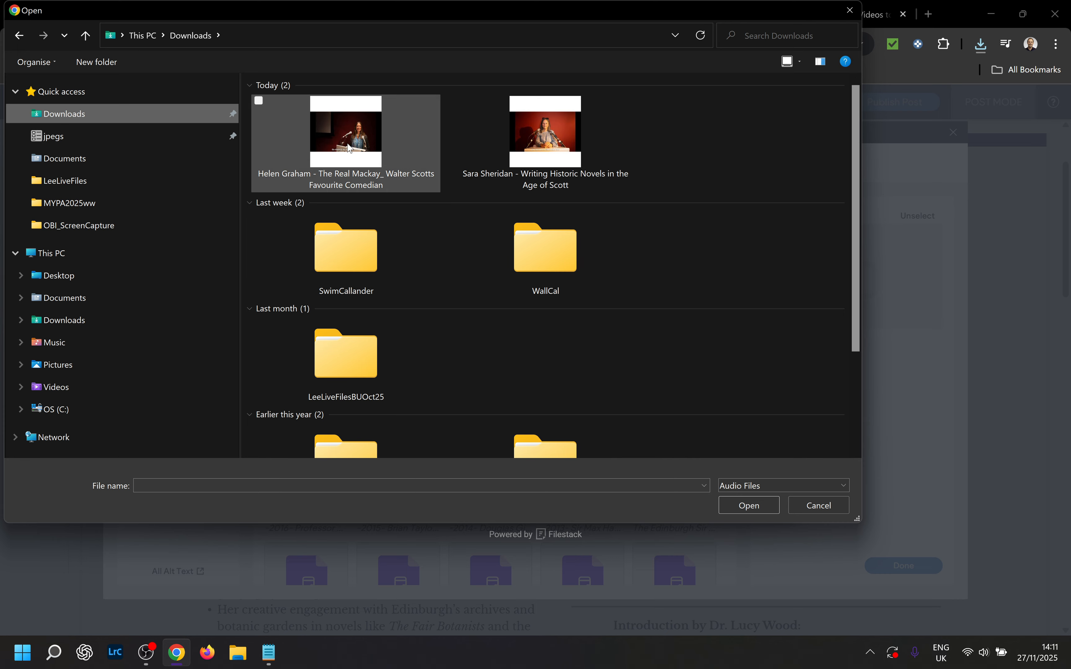
{"action": "left_click", "coordinate": [325, 175]}
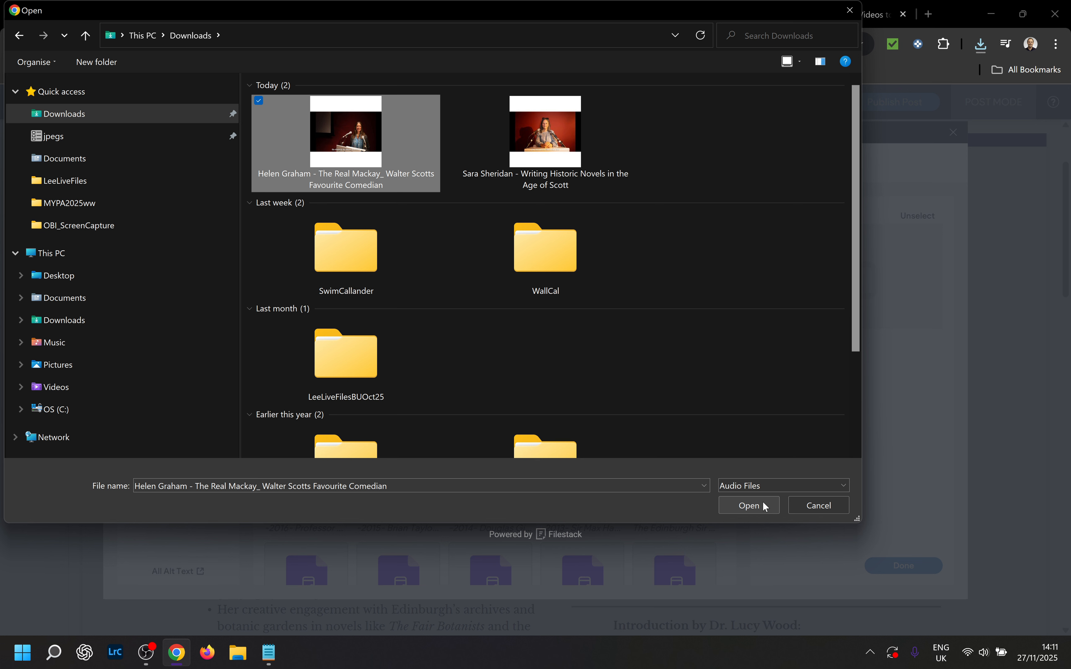
{"action": "left_click", "coordinate": [811, 506]}
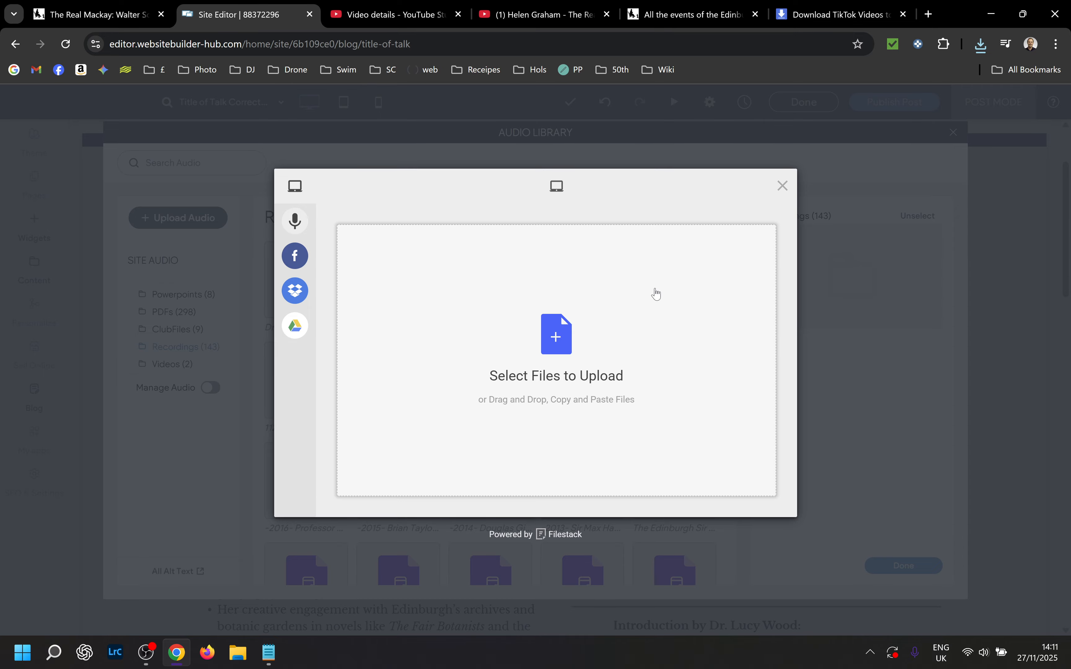
{"action": "left_click", "coordinate": [785, 186]}
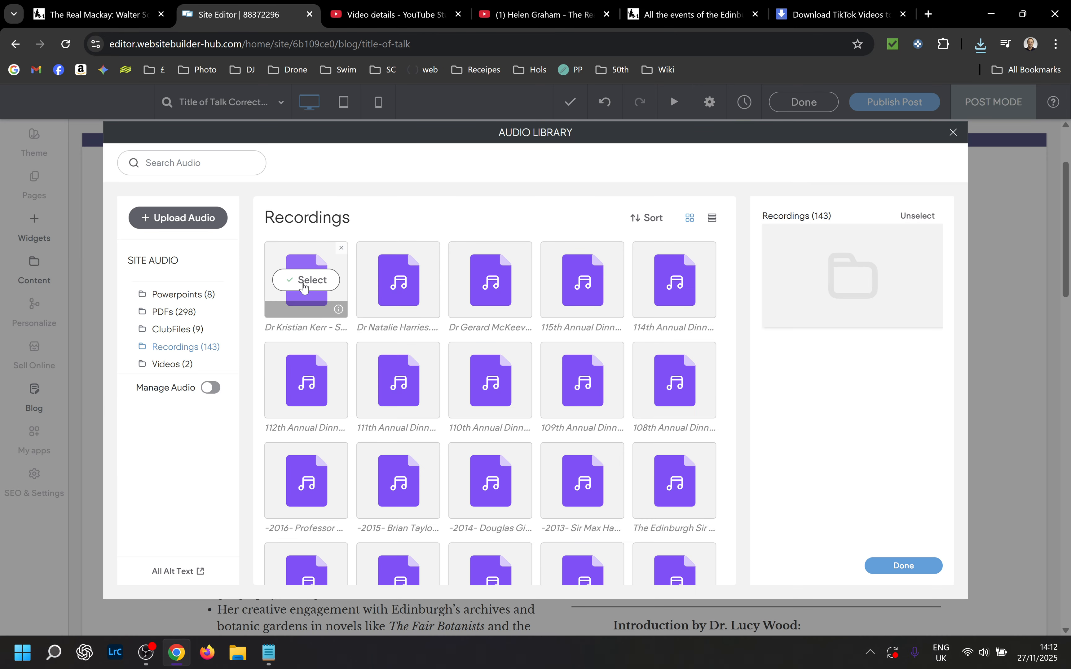
Search the audio library for 'hele' and load the Real Mackay recording (51:06) into the player
{"action": "left_click", "coordinate": [308, 285]}
{"action": "left_click", "coordinate": [308, 285]}
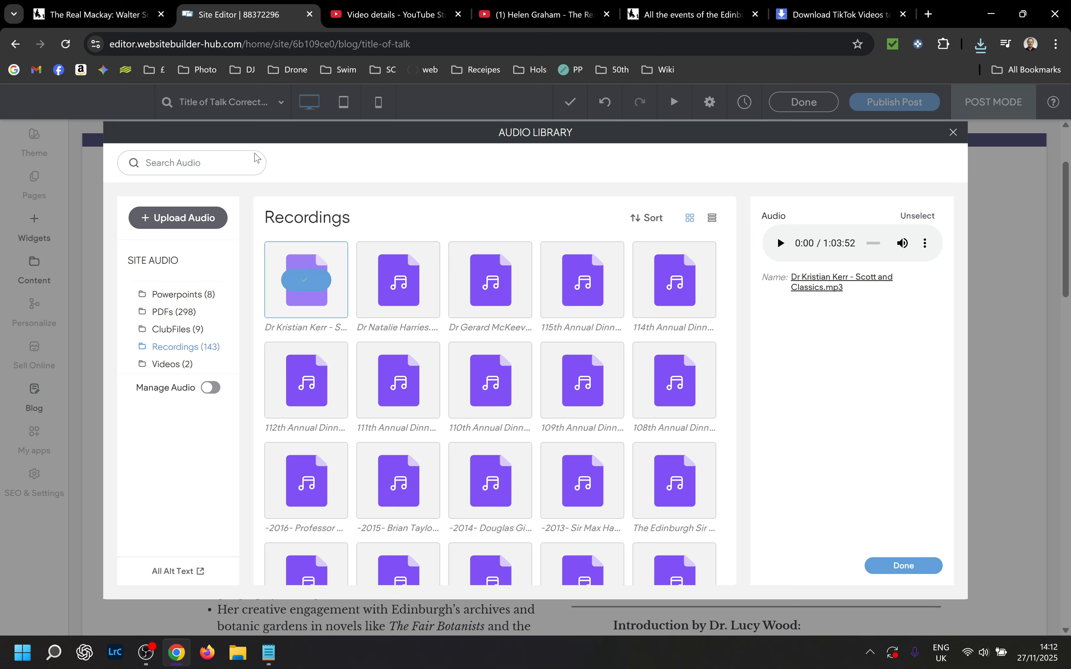
{"action": "left_click", "coordinate": [201, 162]}
{"action": "type", "text": "helen"}
{"action": "key", "text": "Return"}
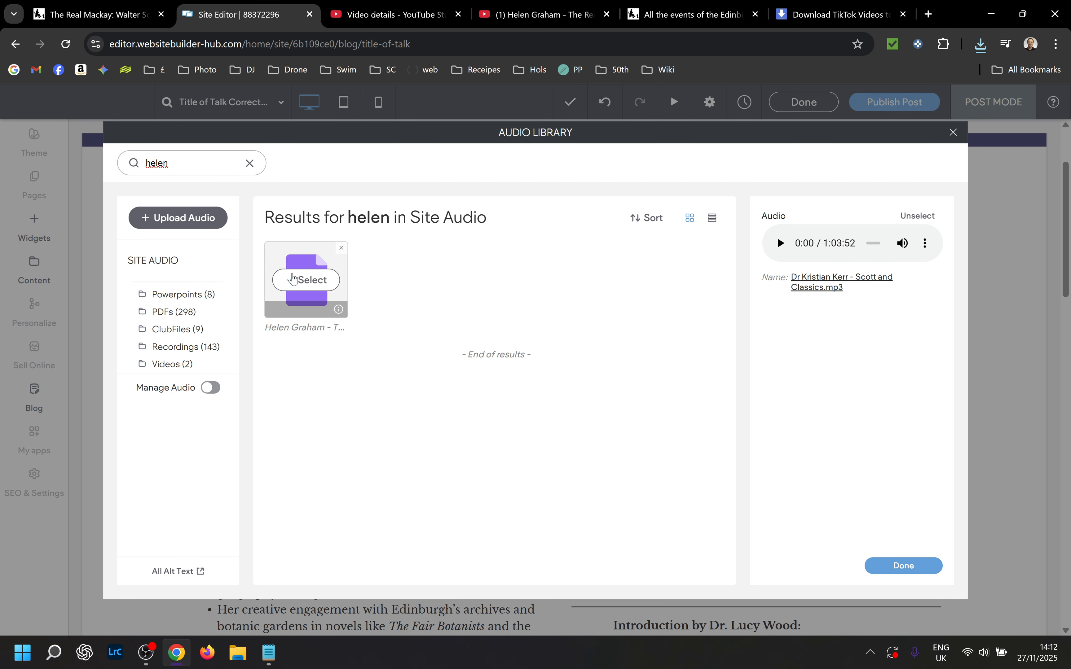
{"action": "left_click", "coordinate": [297, 282]}
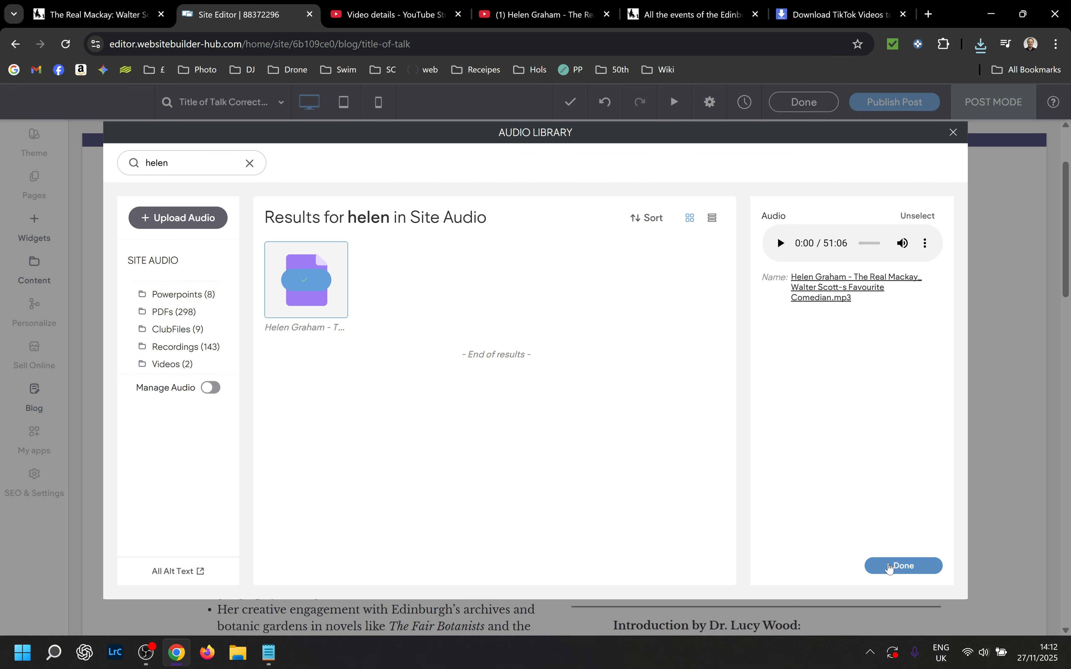
{"action": "left_click", "coordinate": [896, 571]}
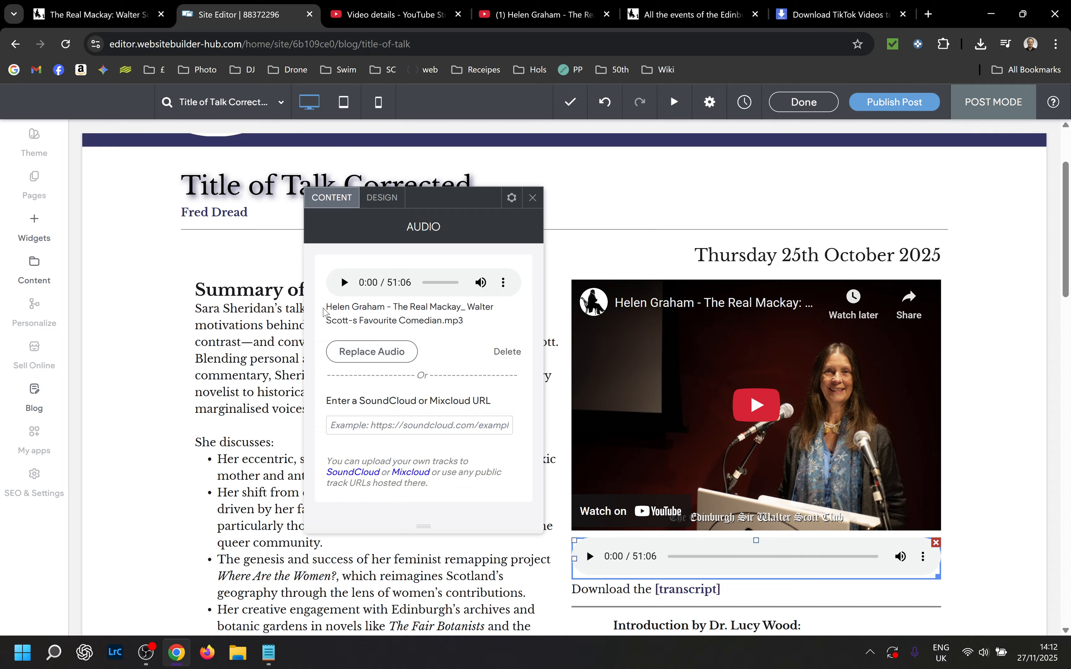
Close the audio settings panel
{"action": "left_click_drag", "start_coordinate": [327, 311], "coordinate": [456, 321]}
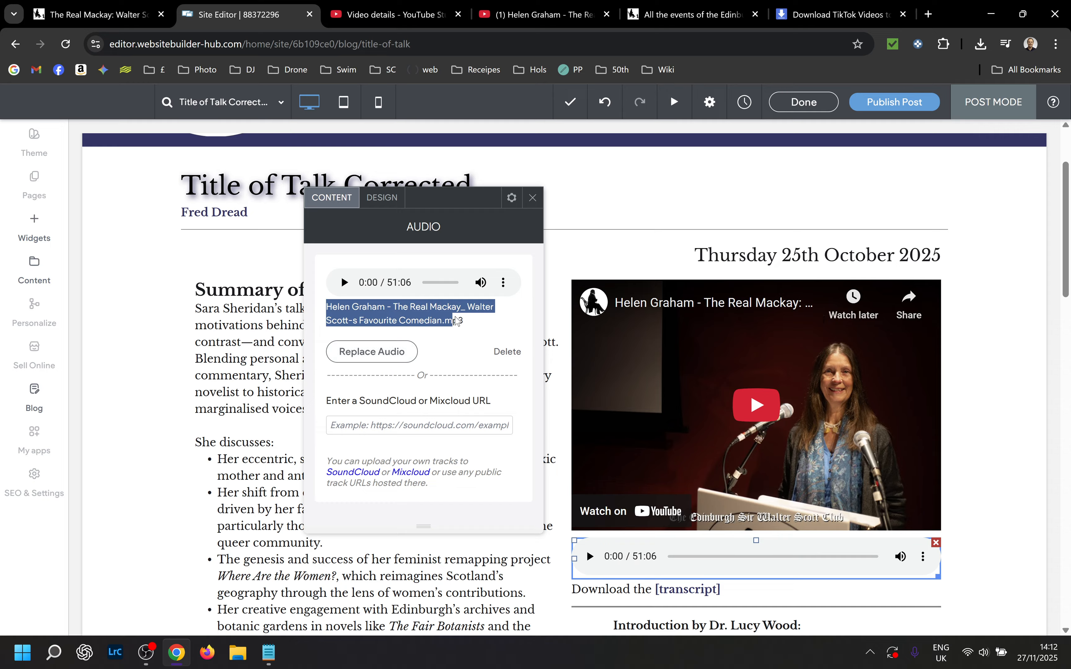
{"action": "left_click", "coordinate": [532, 199]}
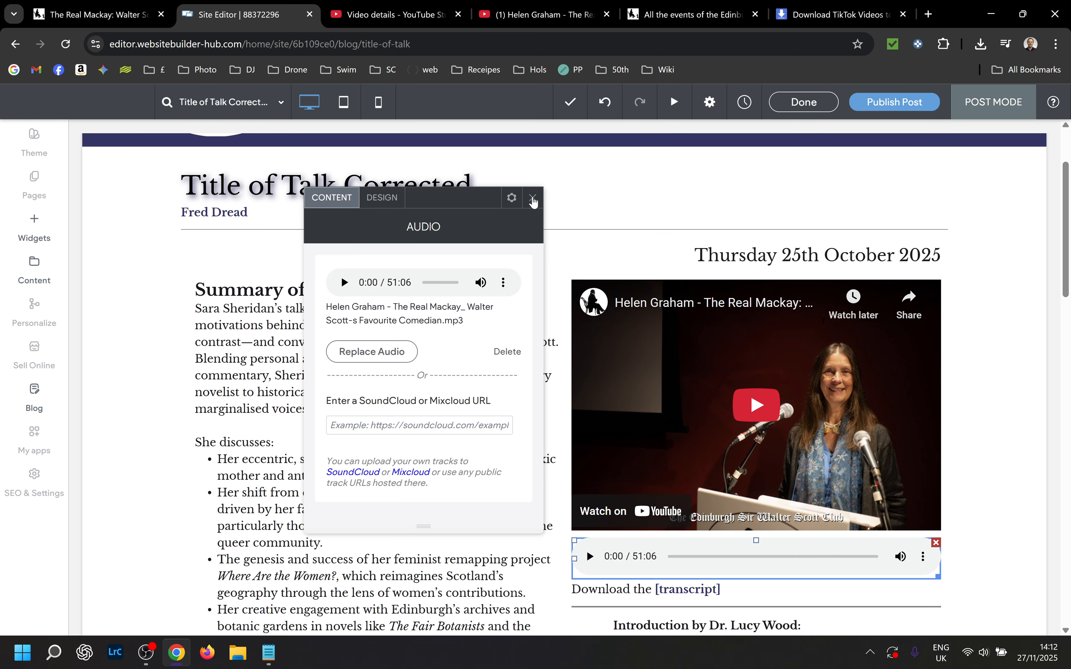
{"action": "left_click", "coordinate": [533, 200]}
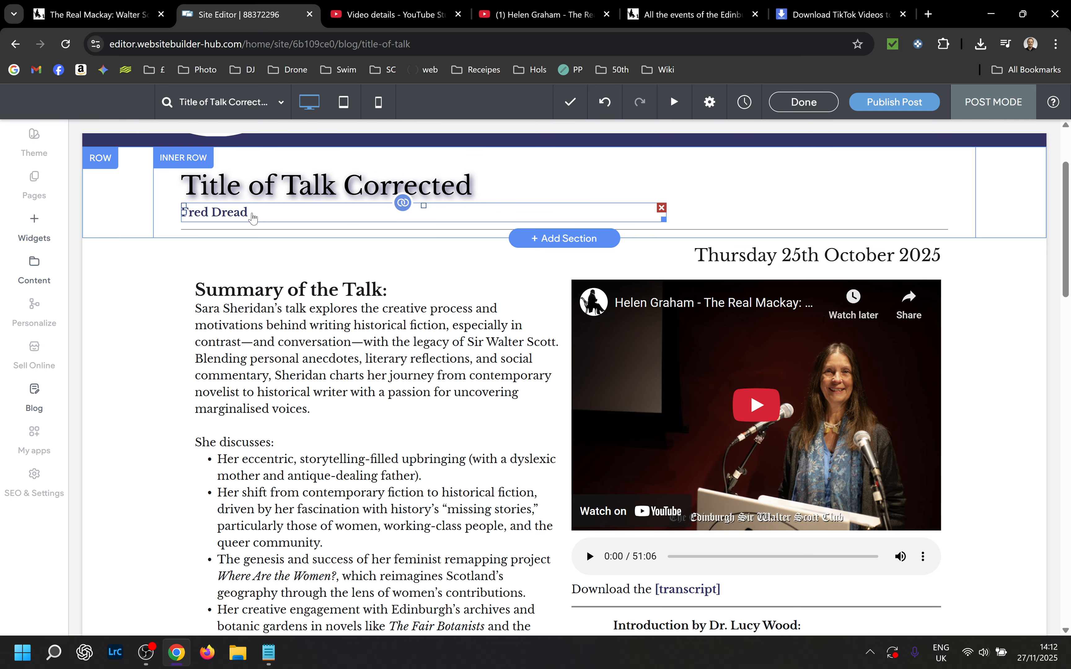
Replace the old speaker name under the post title with the talk speaker's name
{"action": "left_click", "coordinate": [253, 218]}
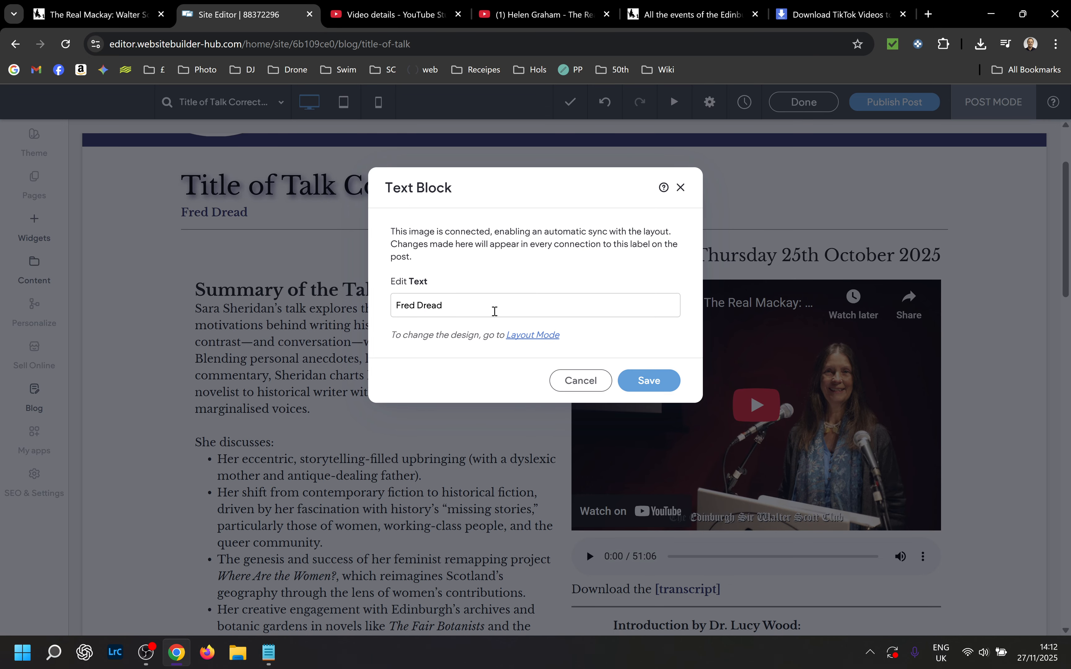
{"action": "left_click_drag", "start_coordinate": [495, 311], "coordinate": [274, 300]}
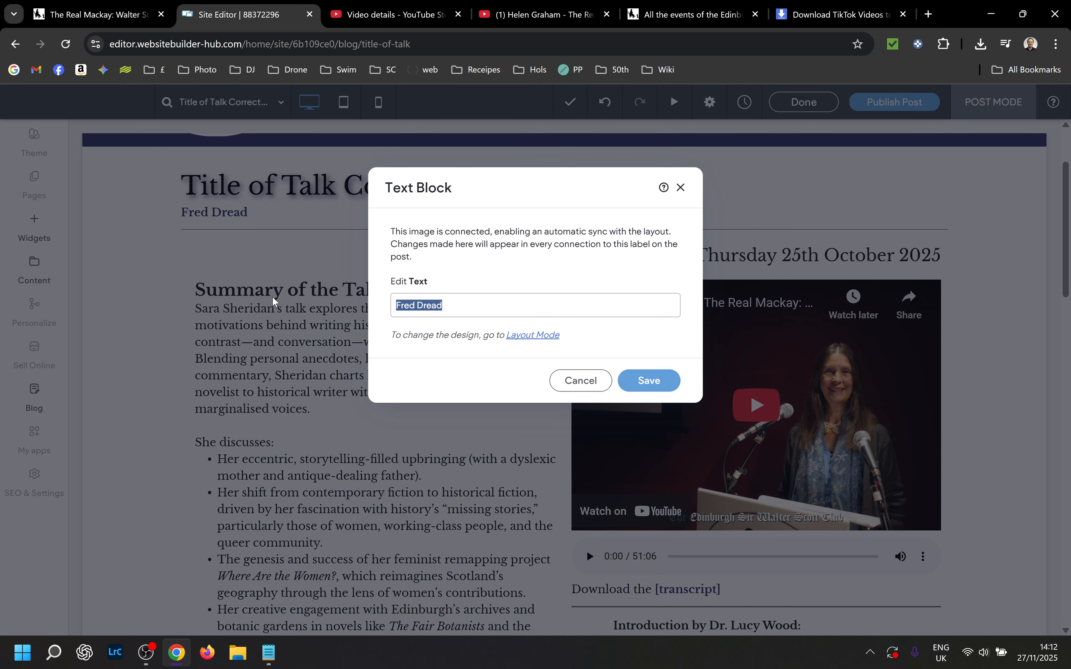
{"action": "type", "text": "Helen Graham"}
{"action": "left_click", "coordinate": [640, 379]}
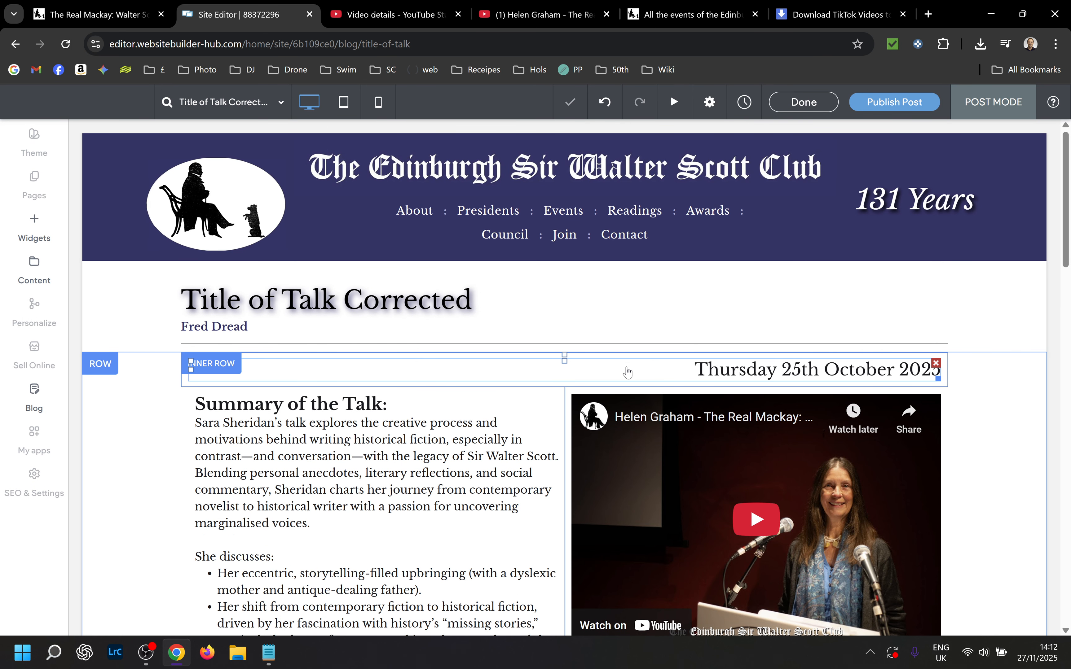
{"action": "left_click", "coordinate": [297, 303]}
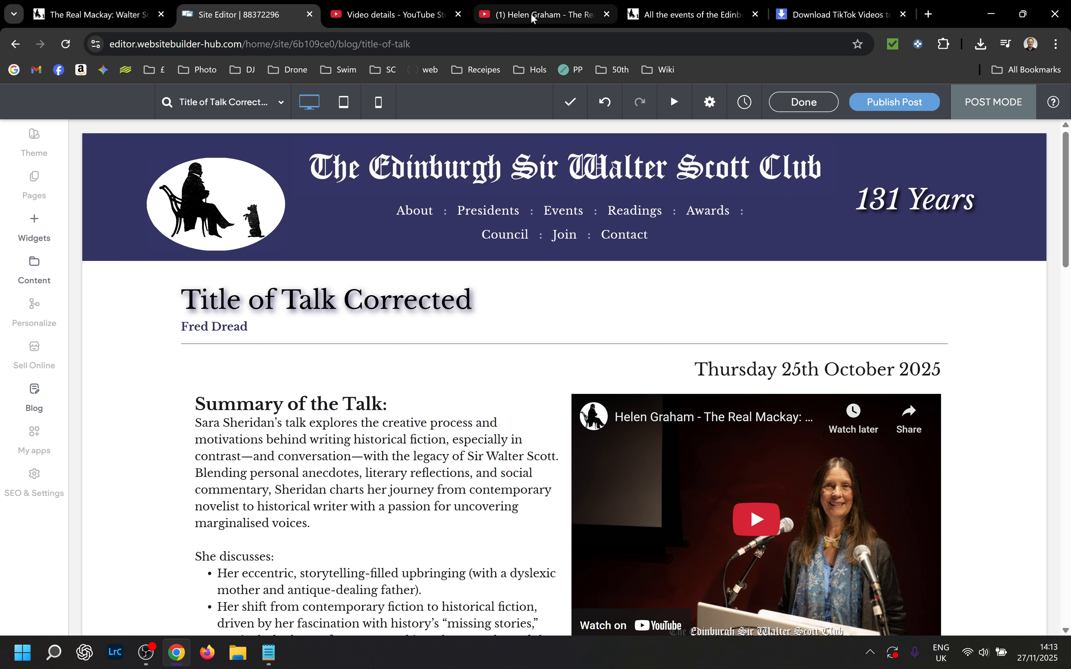
Select the talk title 'The Real Mackay: Walter Scott's Favourite Comedian' on the YouTube page
{"action": "left_click", "coordinate": [544, 14]}
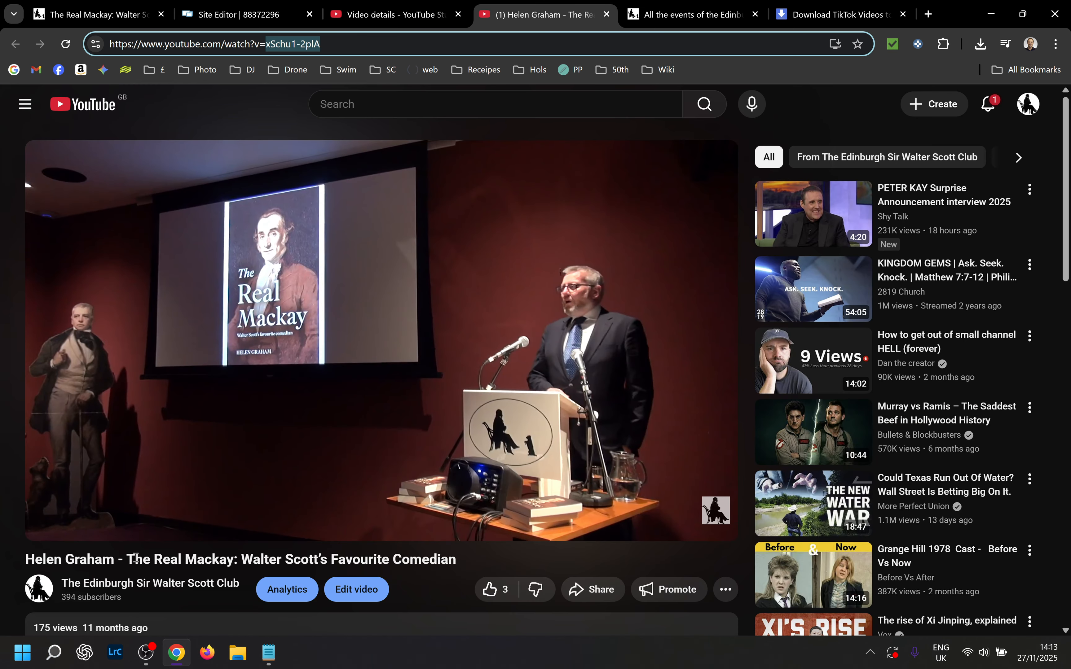
{"action": "left_click_drag", "start_coordinate": [128, 556], "coordinate": [455, 555]}
{"action": "key", "text": "ctrl+c"}
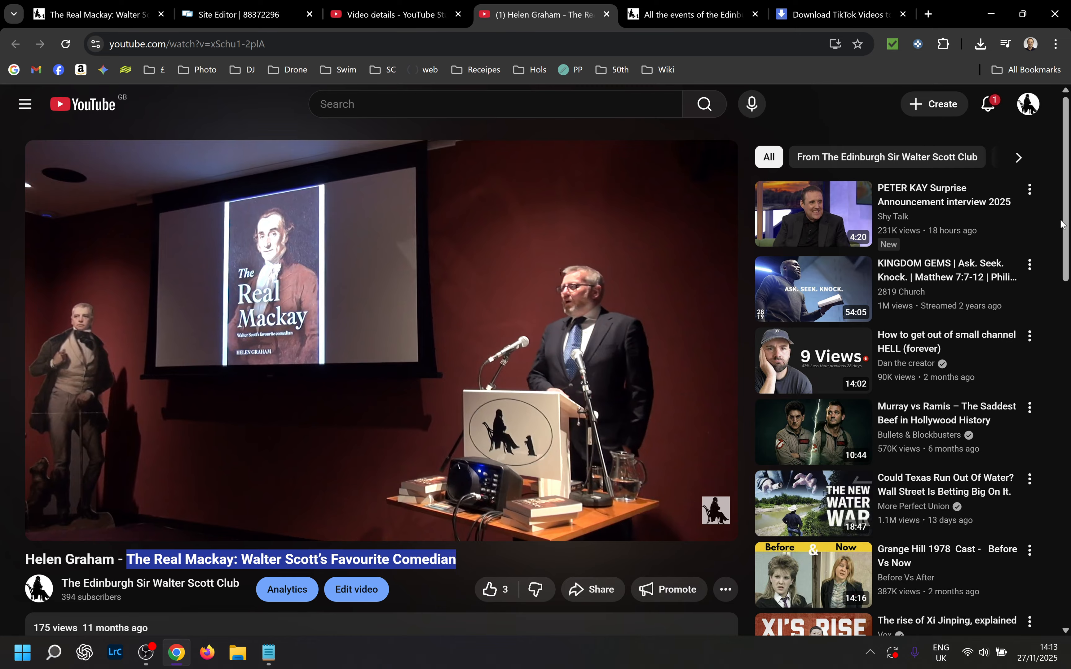
{"action": "scroll", "coordinate": [1067, 231], "scroll_direction": "down", "scroll_amount": 1}
Paste 'The Real Mackay: Walter Scott's Favourite Comedian' over the placeholder title and append '(v2)'
{"action": "left_click", "coordinate": [237, 18]}
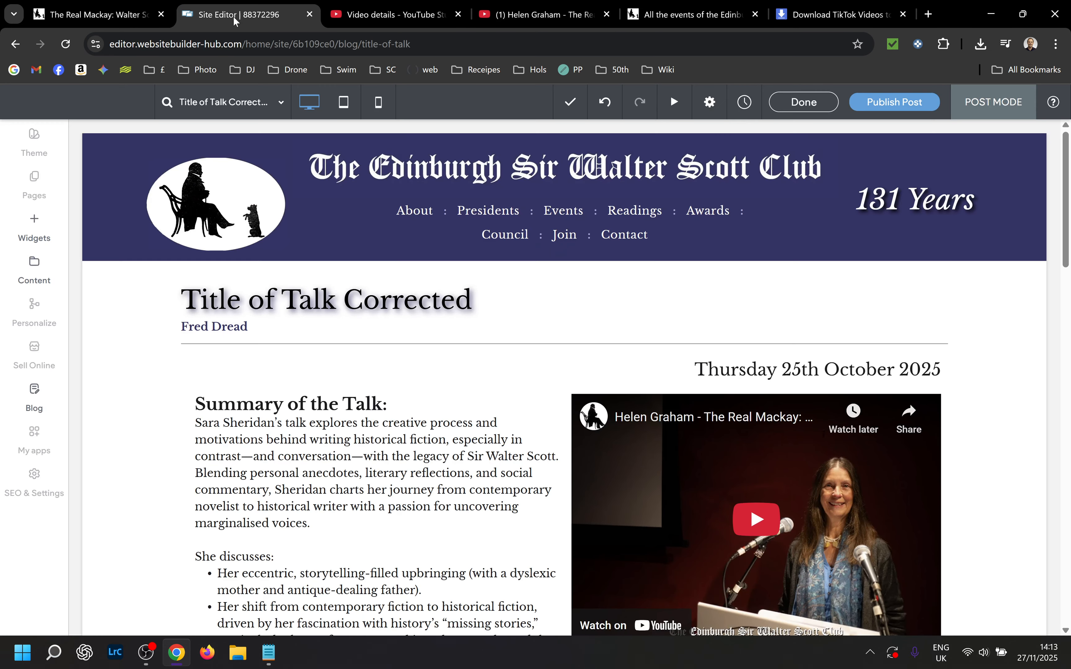
{"action": "left_click", "coordinate": [352, 308]}
{"action": "left_click", "coordinate": [351, 307]}
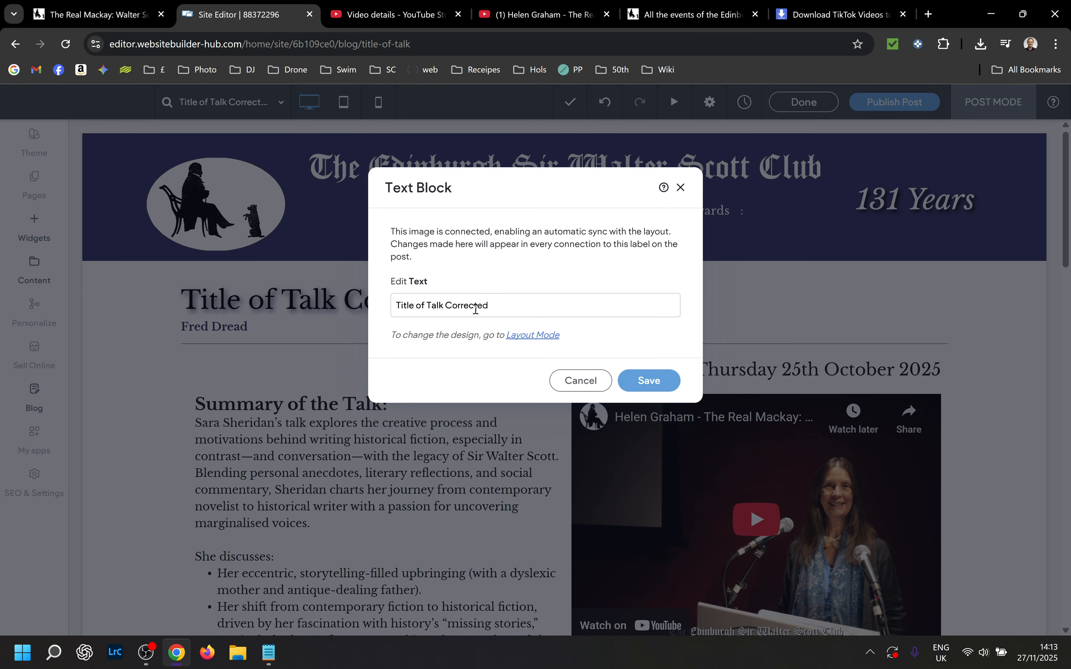
{"action": "left_click_drag", "start_coordinate": [511, 304], "coordinate": [257, 281]}
{"action": "key", "text": "ctrl+v"}
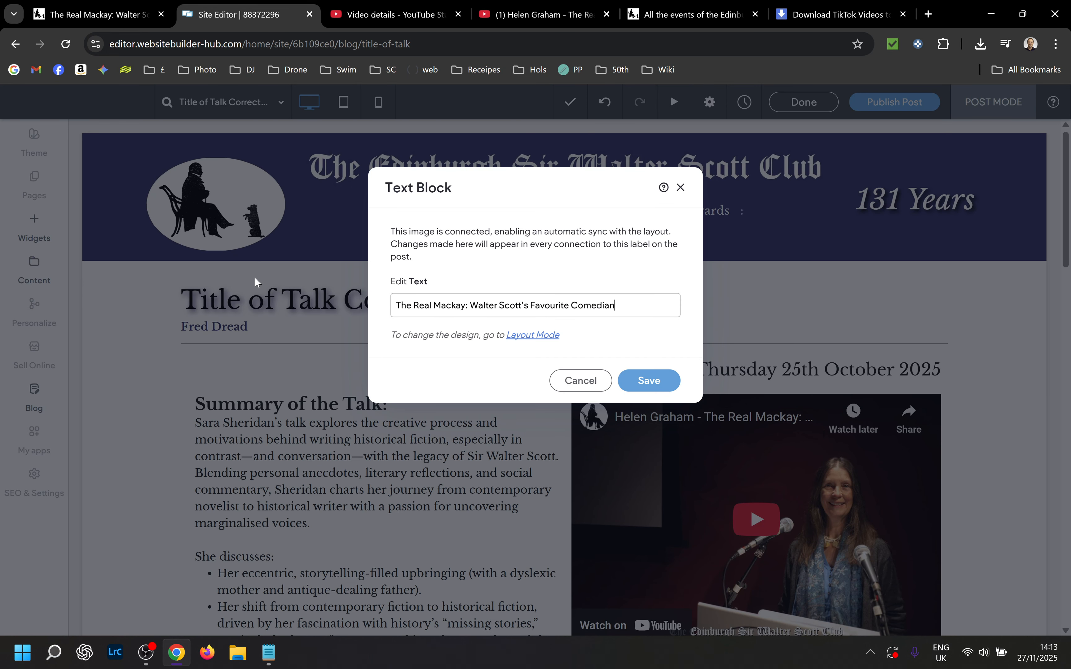
{"action": "type", "text": "-- Updat"}
{"action": "key", "text": "BackSpace"}
{"action": "key", "text": "BackSpace"}
{"action": "key", "text": "BackSpace"}
{"action": "key", "text": "BackSpace"}
{"action": "key", "text": "BackSpace"}
{"action": "key", "text": "BackSpace"}
{"action": "key", "text": "BackSpace"}
{"action": "key", "text": "BackSpace"}
{"action": "type", "text": "(v2)"}
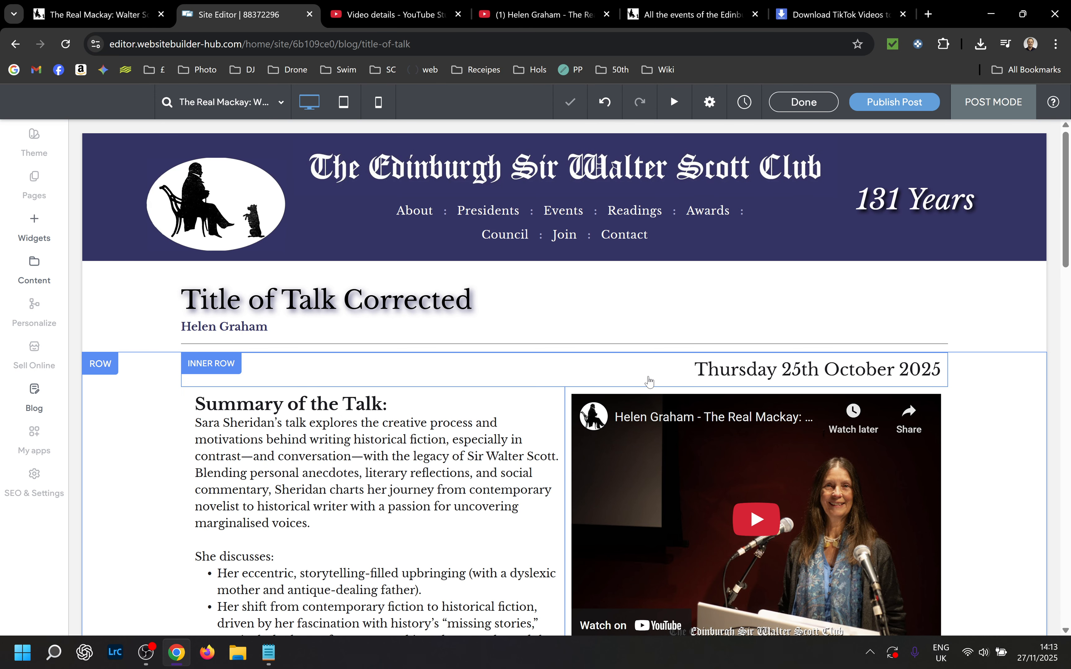
Save the new post title 'The Real Mackay: Walter Scott's Favourite Comedian (v2)'
{"action": "left_click", "coordinate": [438, 301]}
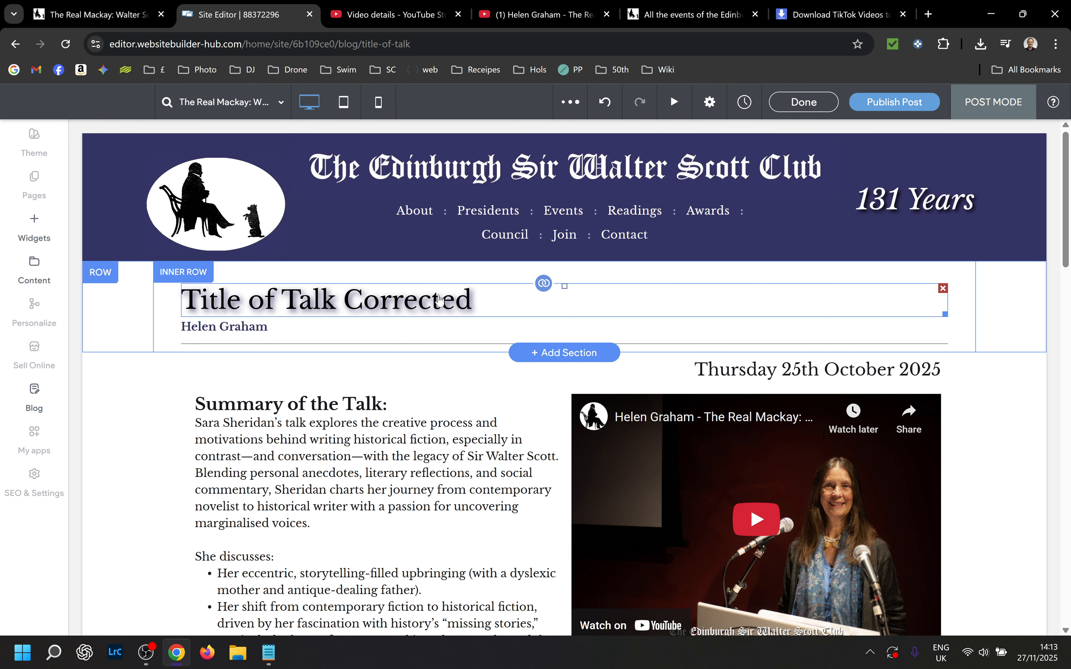
{"action": "left_click", "coordinate": [438, 301]}
{"action": "left_click", "coordinate": [646, 380]}
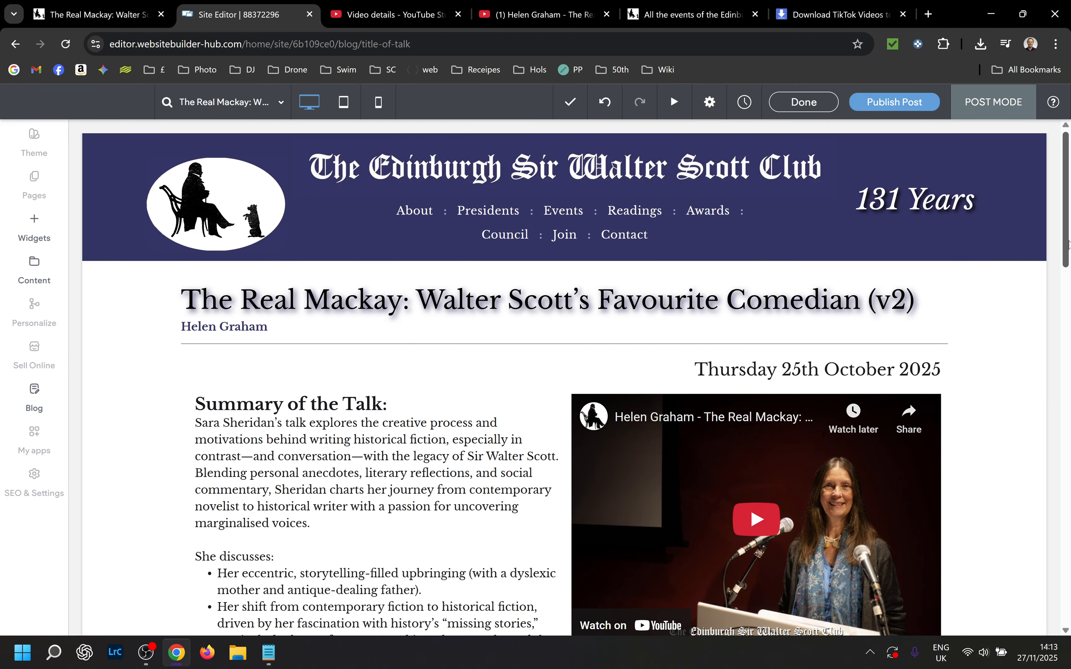
{"action": "left_click_drag", "start_coordinate": [1067, 243], "coordinate": [1067, 344]}
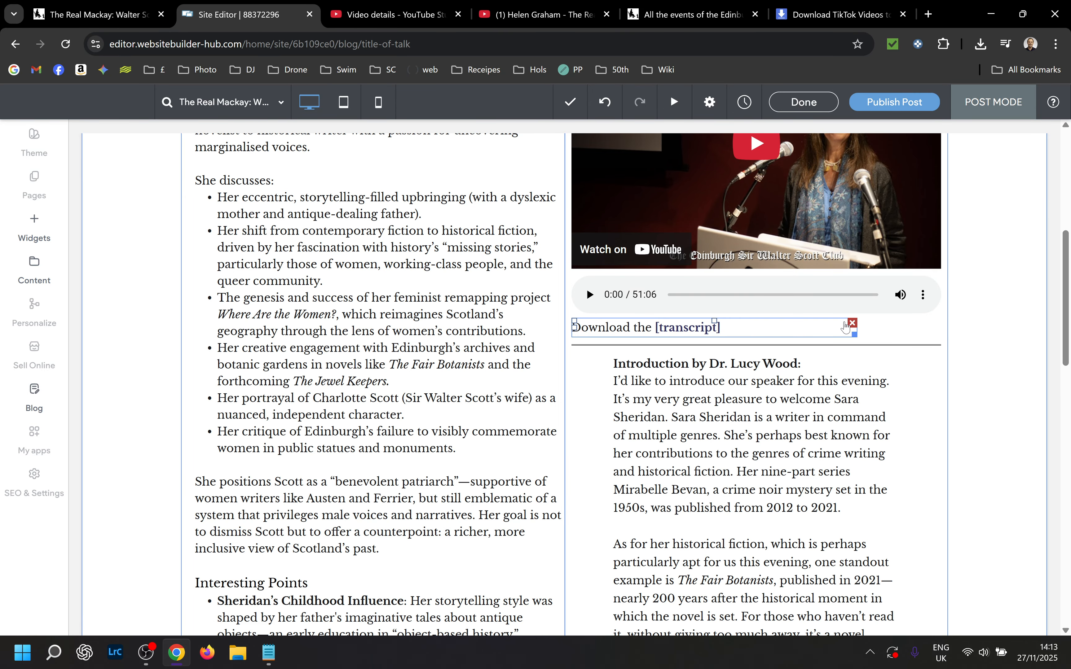
Delete the transcript download line and divider under the audio, and trim the Introduction to 'I'd like to'
{"action": "left_click", "coordinate": [852, 325]}
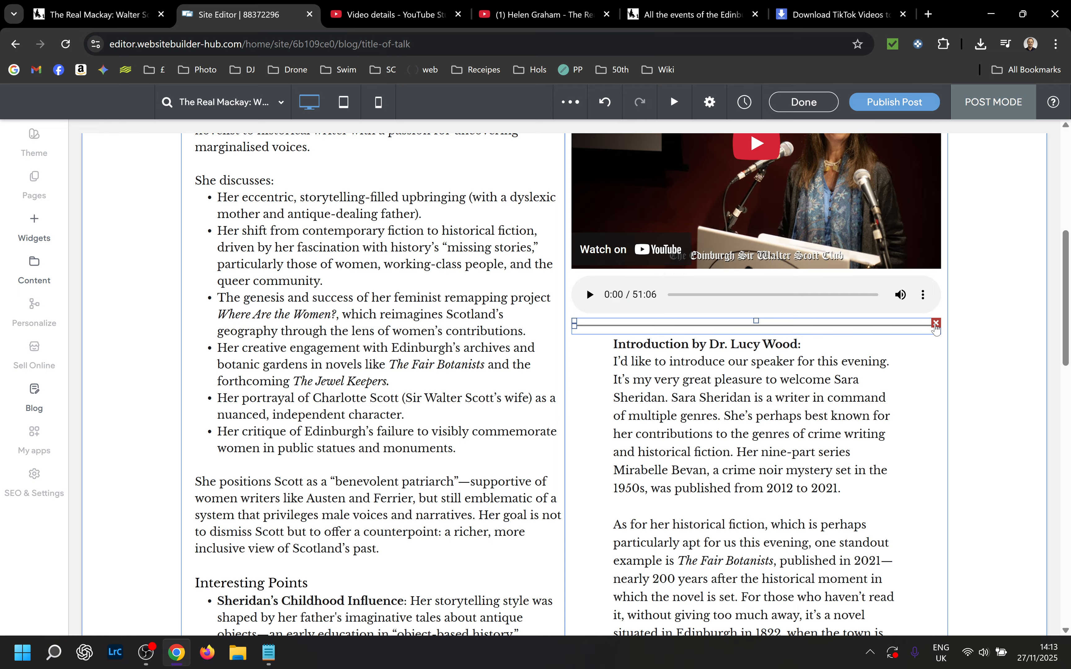
{"action": "left_click", "coordinate": [937, 323]}
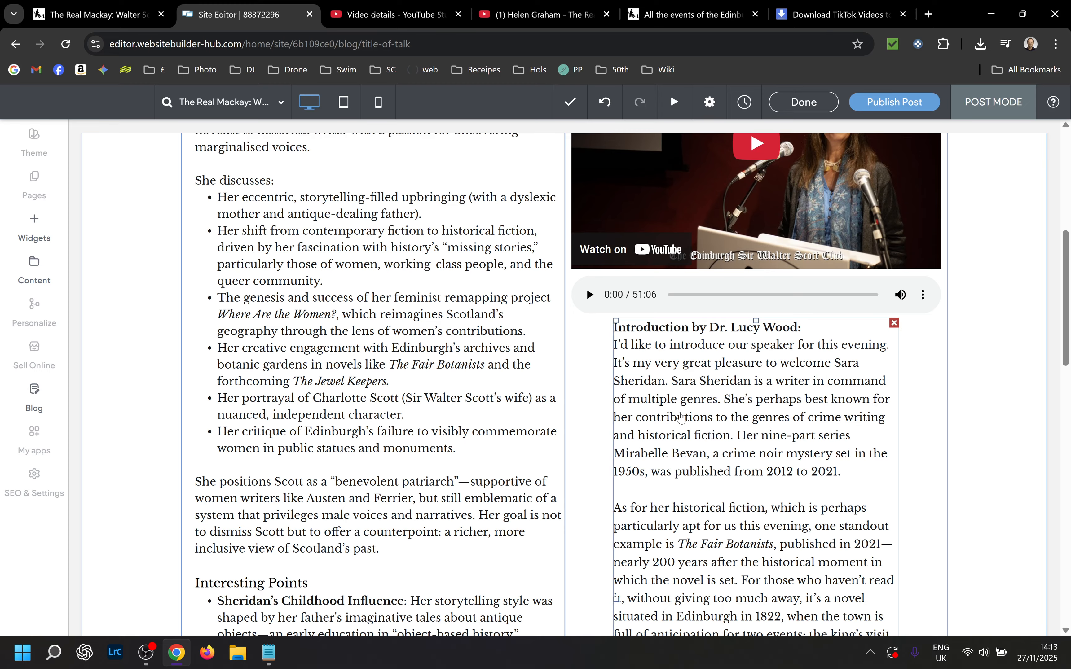
{"action": "double_click", "coordinate": [680, 413]}
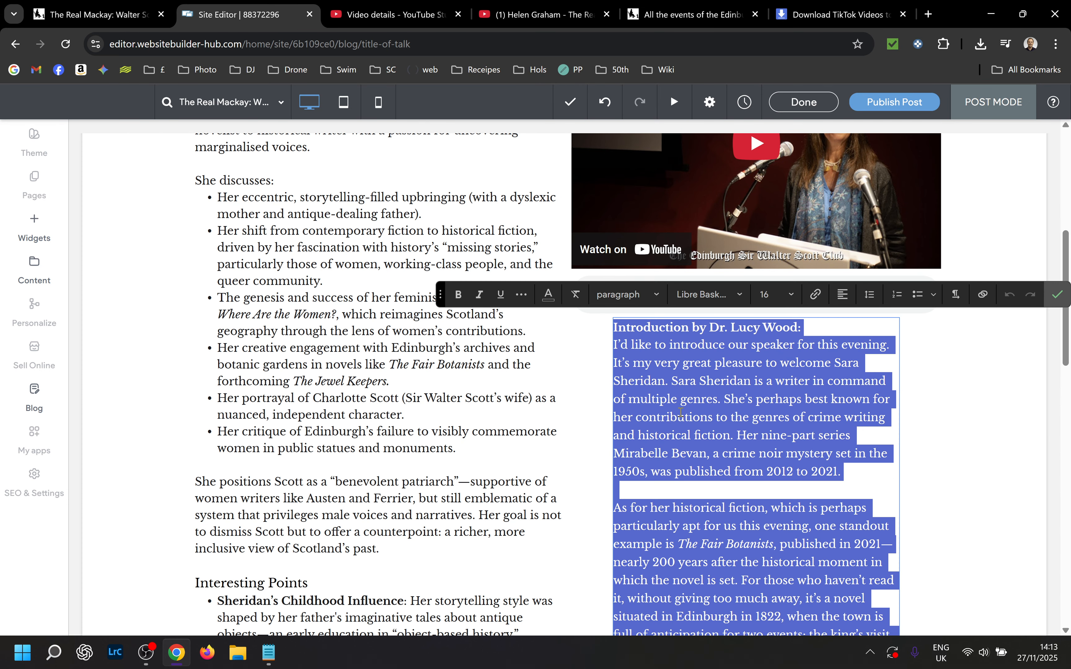
{"action": "left_click", "coordinate": [929, 426]}
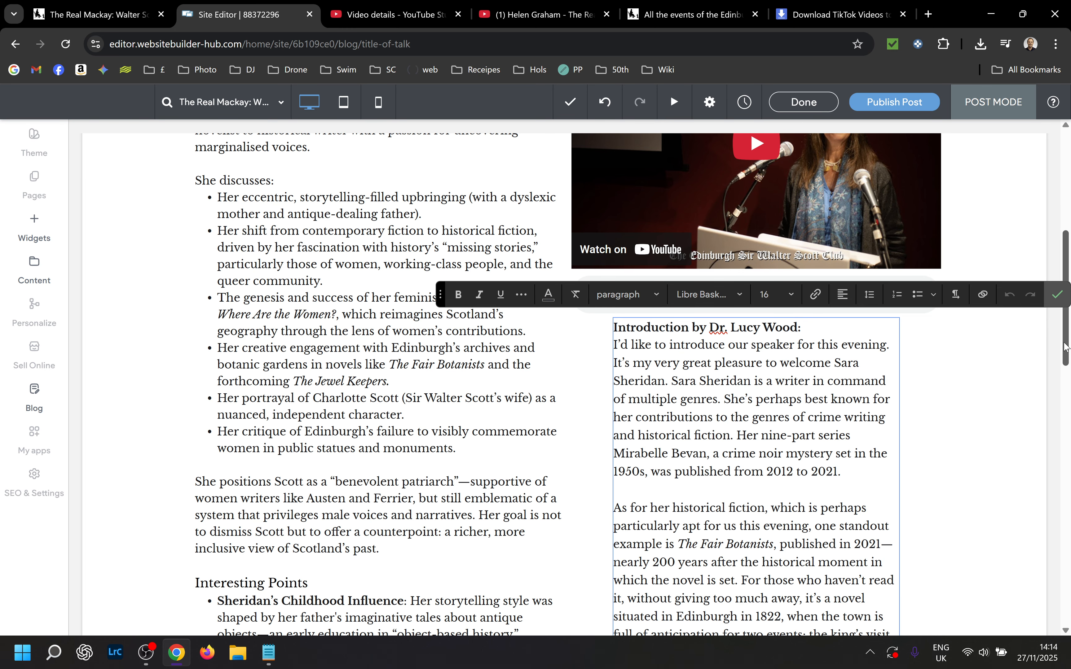
{"action": "key", "text": "ctrl+a"}
{"action": "left_click_drag", "start_coordinate": [1067, 345], "coordinate": [1069, 390]}
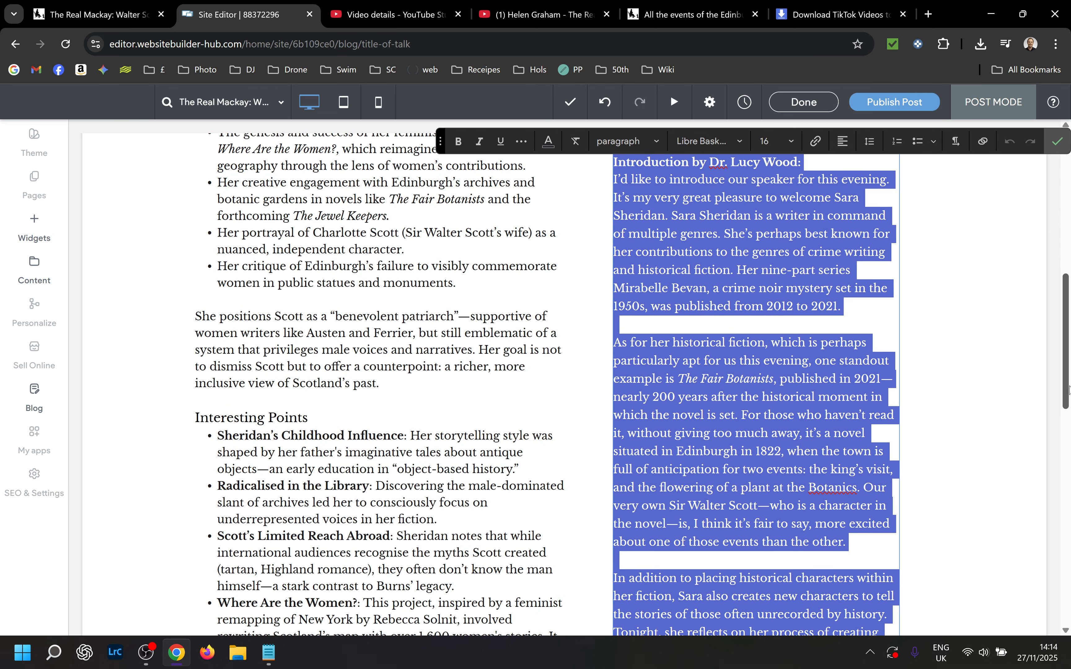
{"action": "left_click", "coordinate": [766, 288]}
{"action": "key", "text": "ctrl+shift+End"}
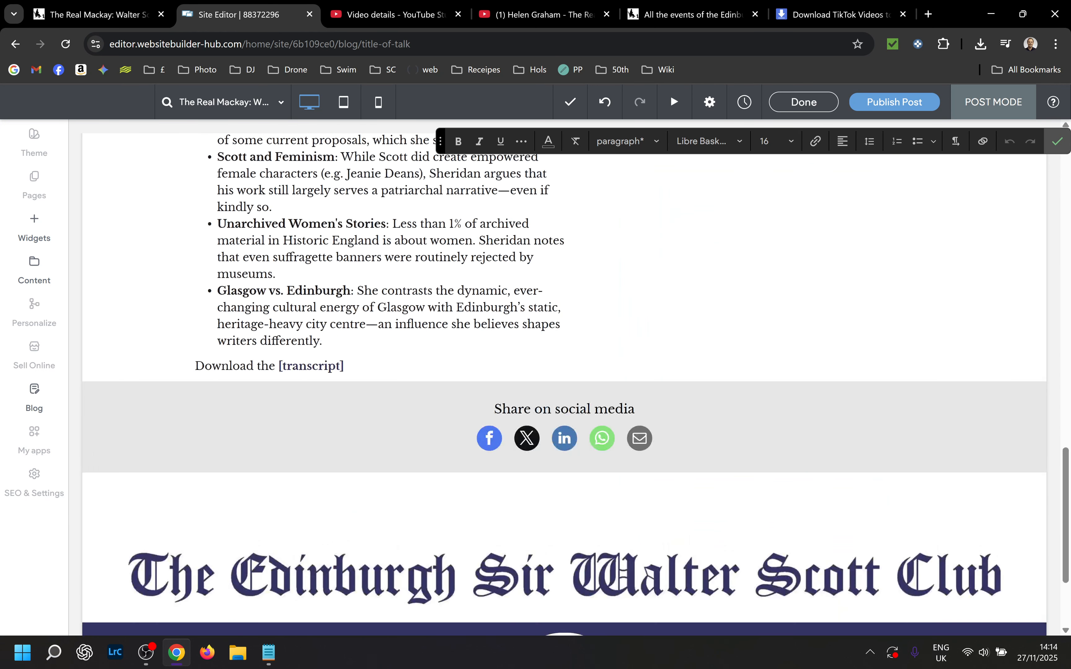
{"action": "key", "text": "Delete"}
{"action": "key", "text": "Return"}
{"action": "key", "text": "Return"}
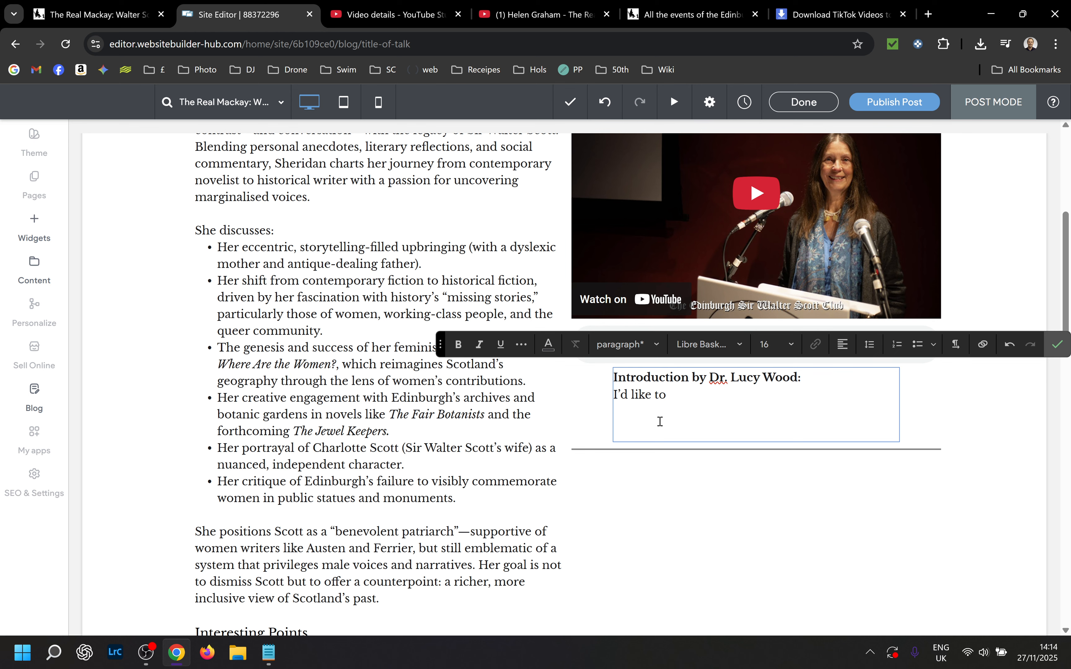
Clear the padding from the Introduction text block
{"action": "left_click", "coordinate": [1058, 344]}
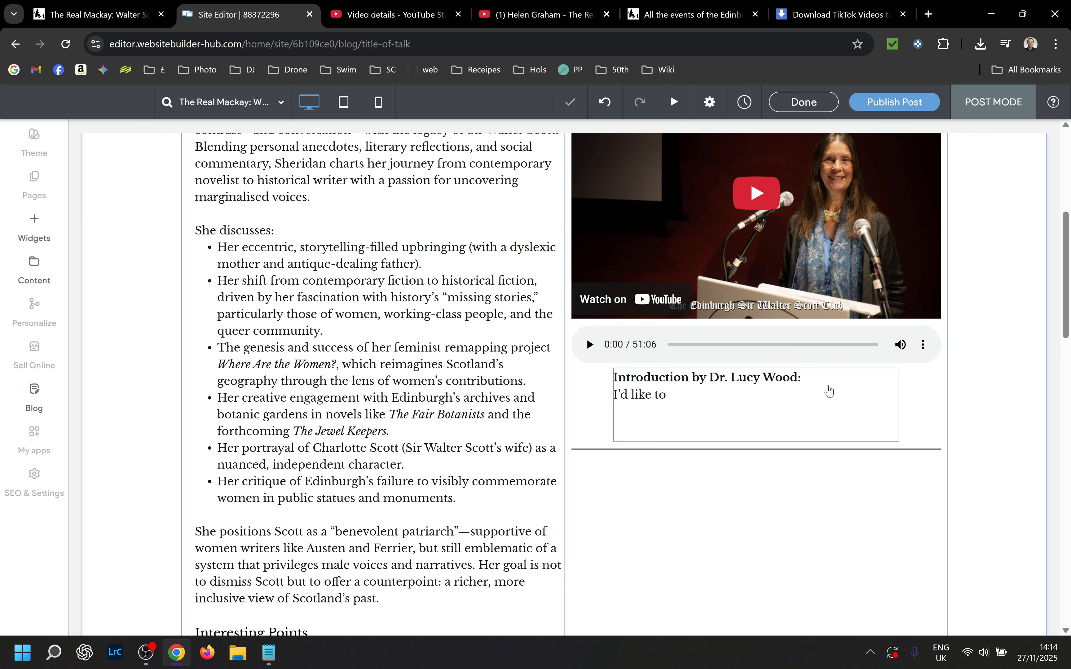
{"action": "right_click", "coordinate": [759, 404]}
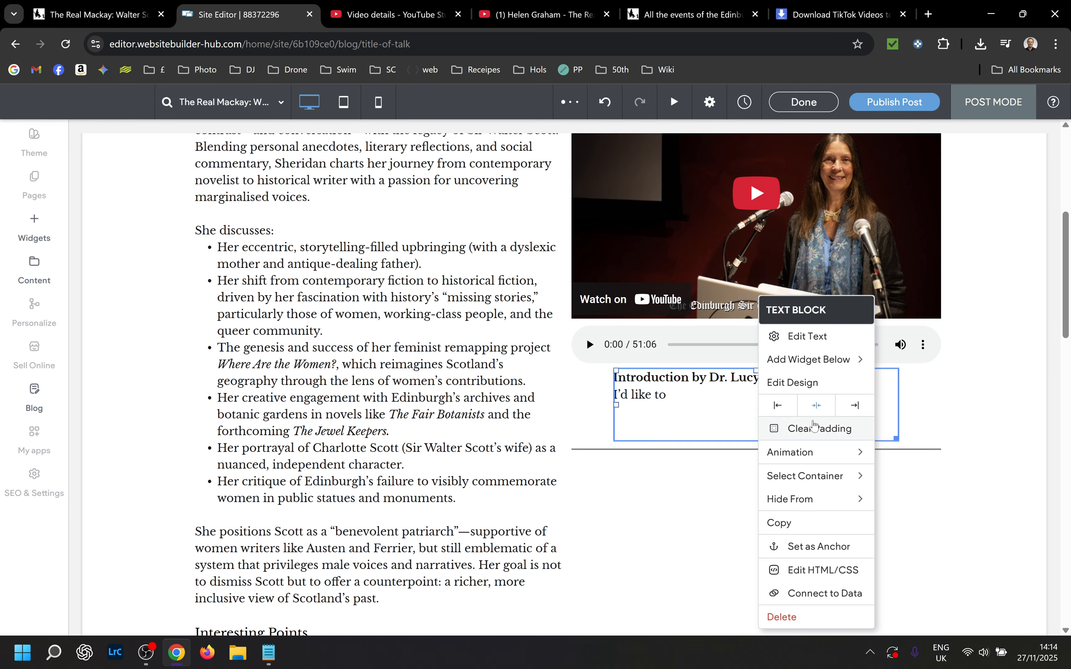
{"action": "left_click", "coordinate": [810, 432]}
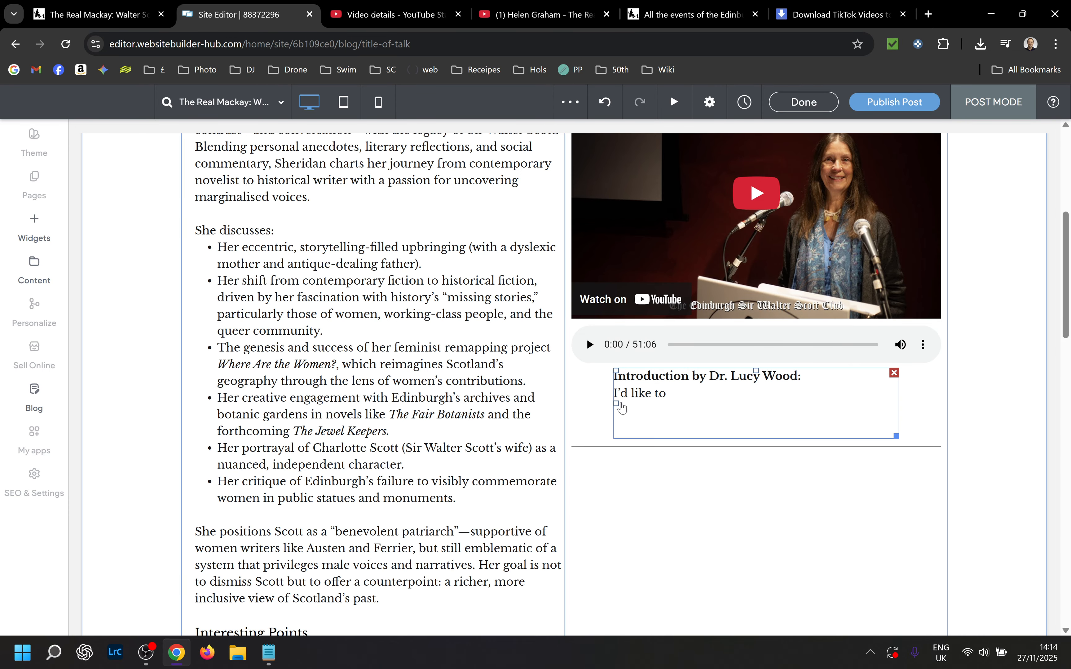
Stretch the Introduction box across the full column width, then bring up the talk's YouTube page
{"action": "left_click_drag", "start_coordinate": [615, 404], "coordinate": [572, 403]}
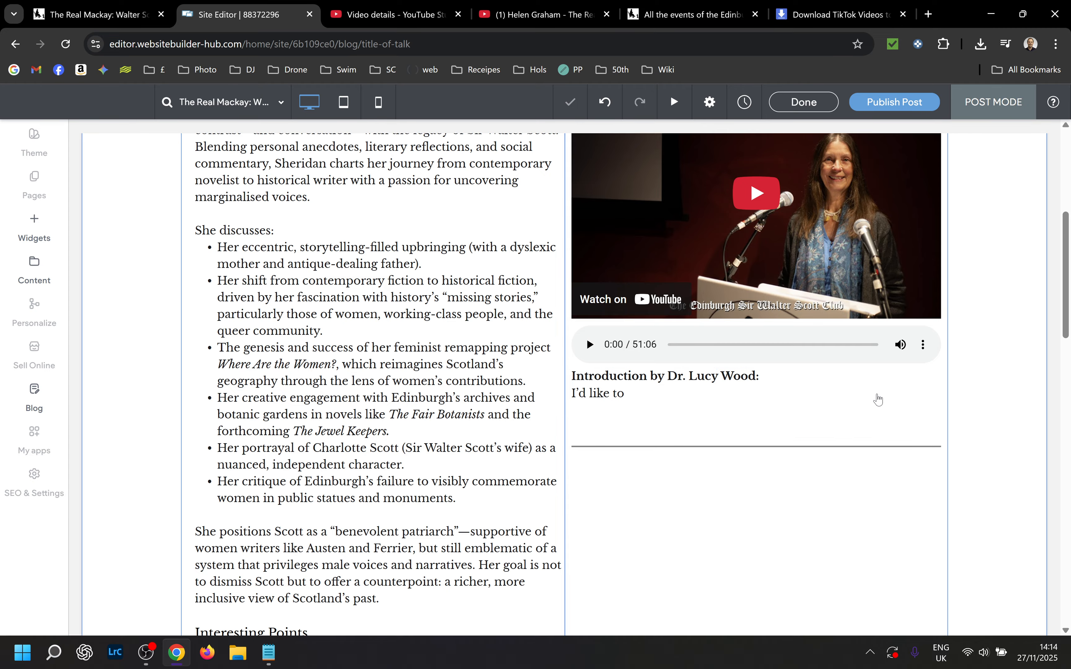
{"action": "left_click", "coordinate": [855, 401]}
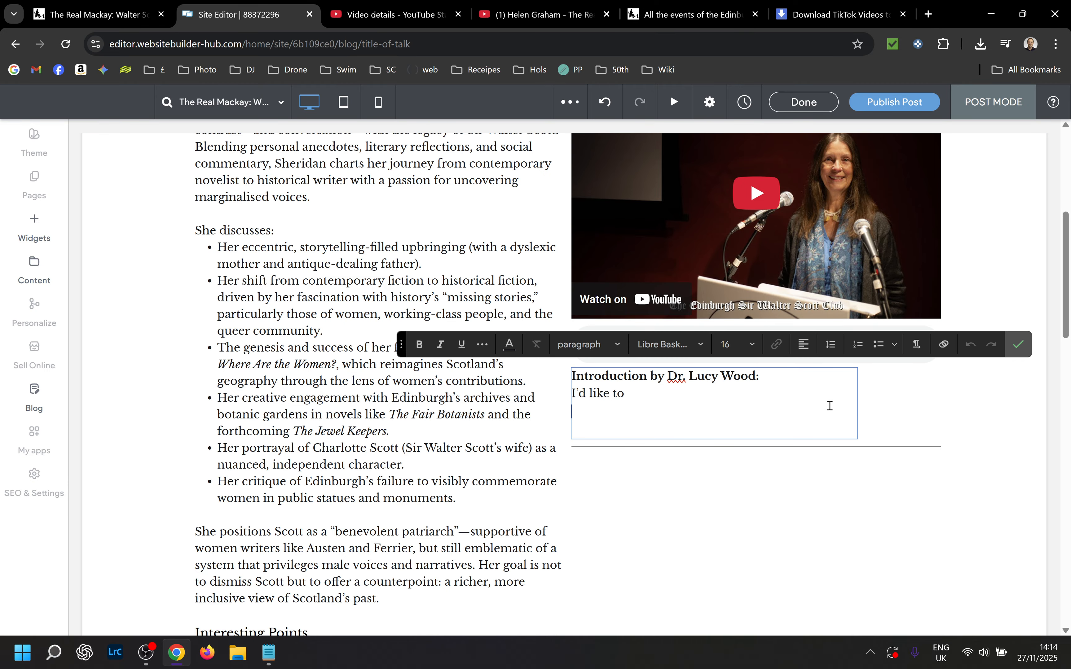
{"action": "left_click", "coordinate": [1019, 344]}
{"action": "left_click", "coordinate": [826, 407]}
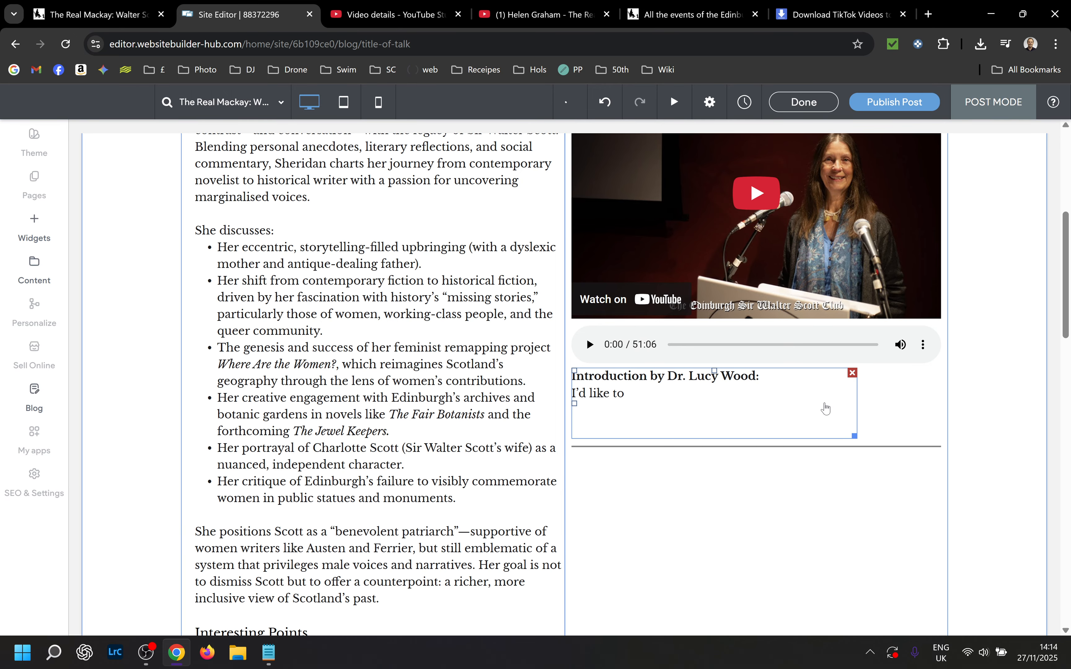
{"action": "left_click", "coordinate": [850, 405]}
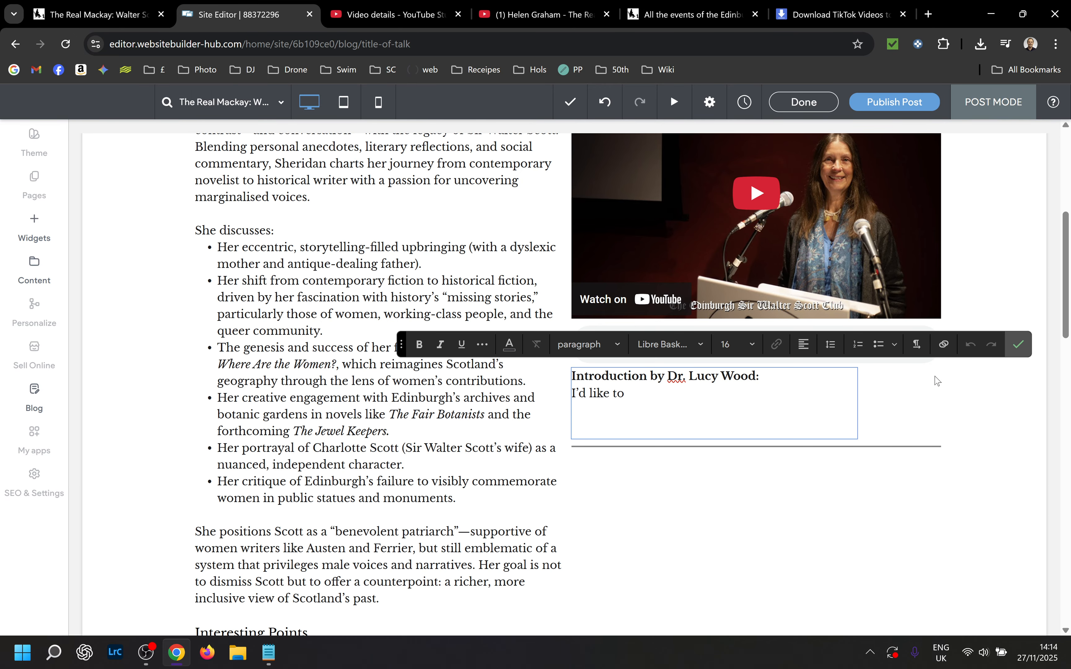
{"action": "left_click", "coordinate": [1019, 345]}
{"action": "left_click", "coordinate": [858, 430]}
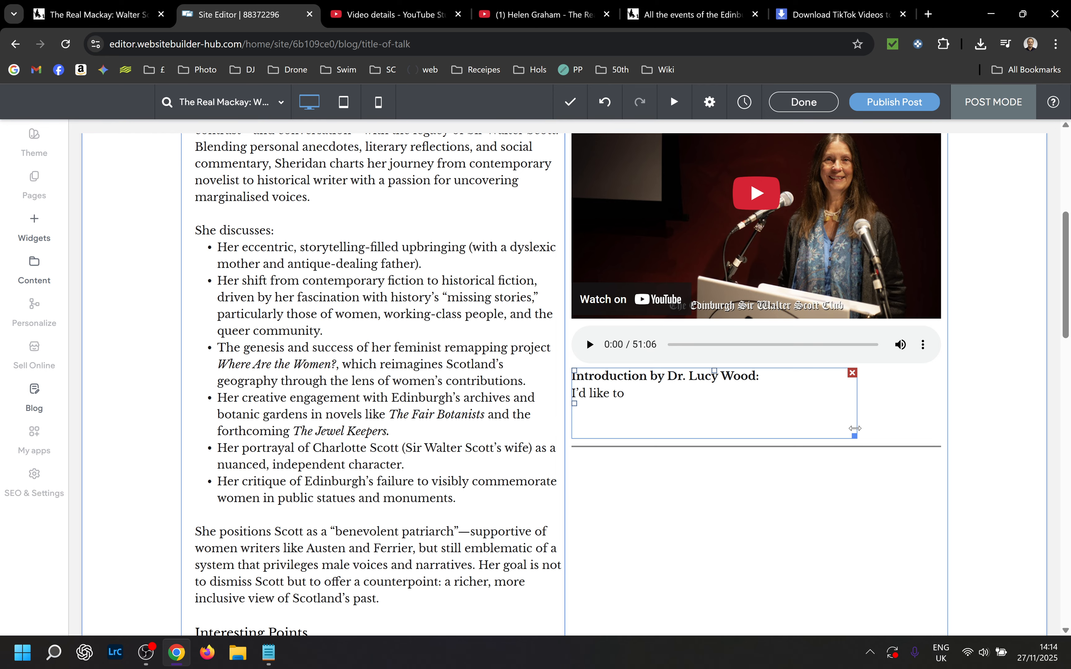
{"action": "left_click_drag", "start_coordinate": [854, 428], "coordinate": [939, 432]}
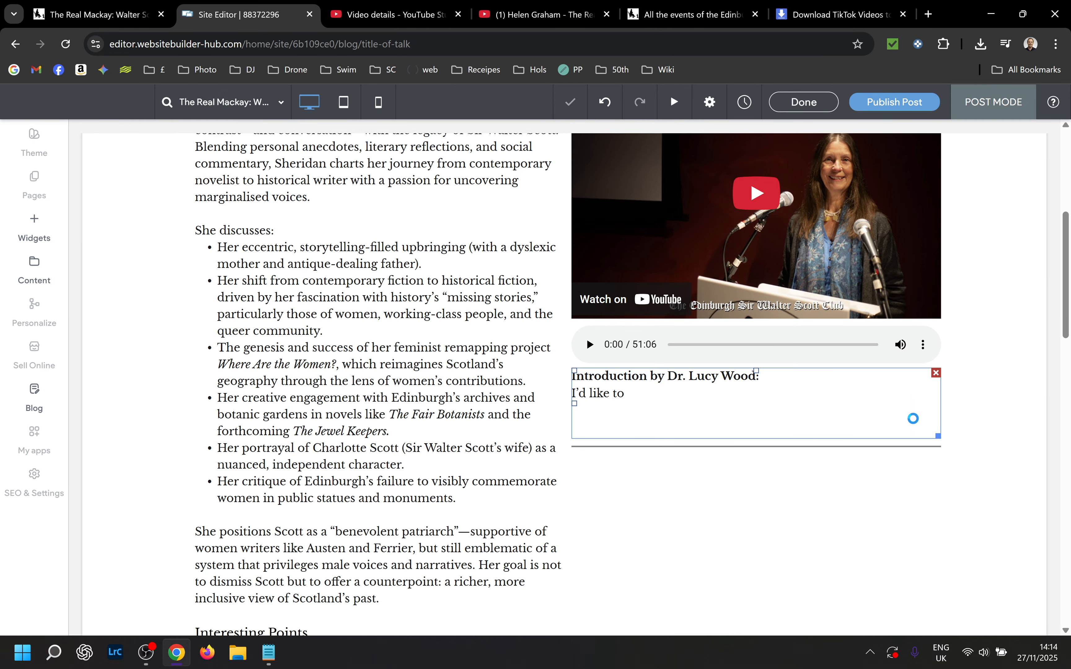
{"action": "left_click", "coordinate": [677, 405]}
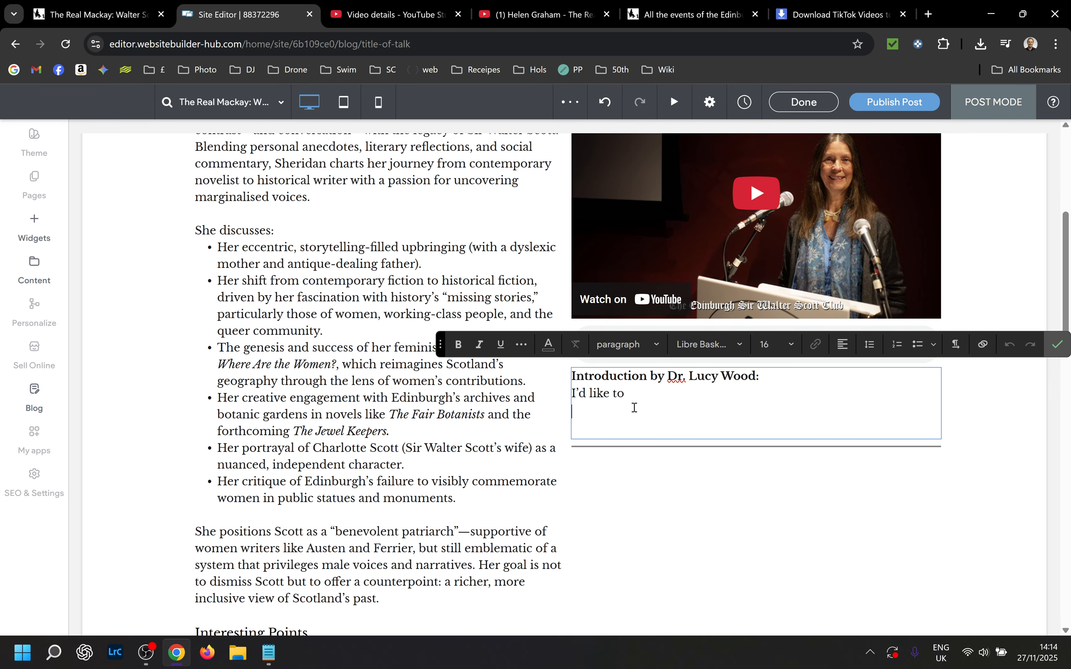
{"action": "left_click", "coordinate": [514, 16]}
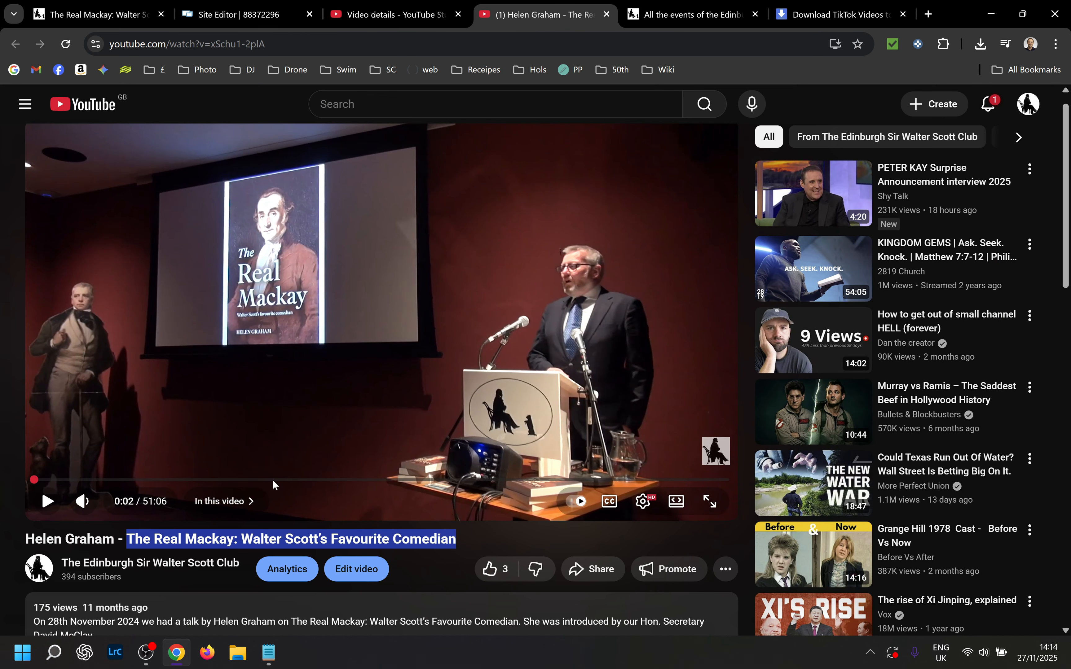
Expand the YouTube description, copy the speaker's bio and synopsis, and return to the blog editor
{"action": "scroll", "coordinate": [454, 287], "scroll_direction": "down", "scroll_amount": 8}
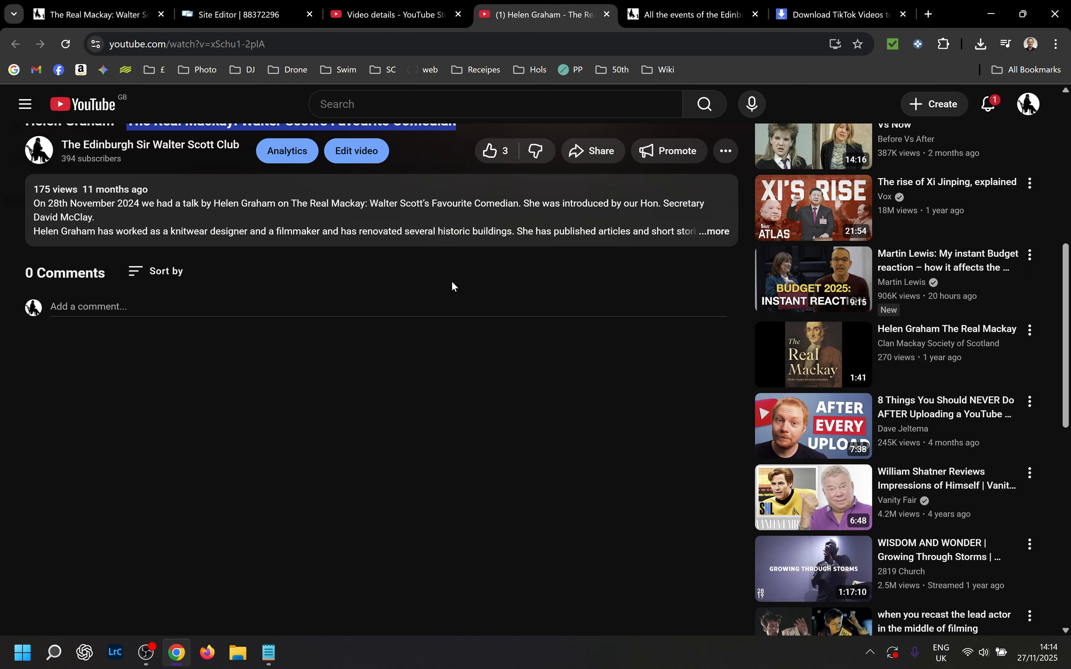
{"action": "left_click", "coordinate": [715, 233]}
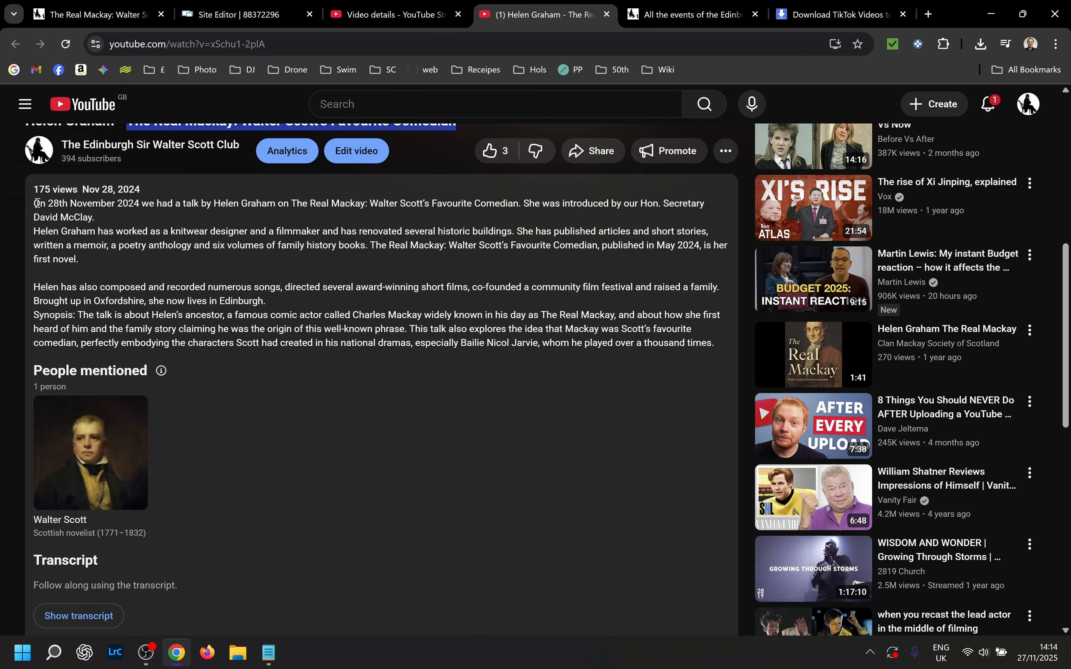
{"action": "left_click_drag", "start_coordinate": [37, 228], "coordinate": [720, 339]}
{"action": "key", "text": "ctrl+c"}
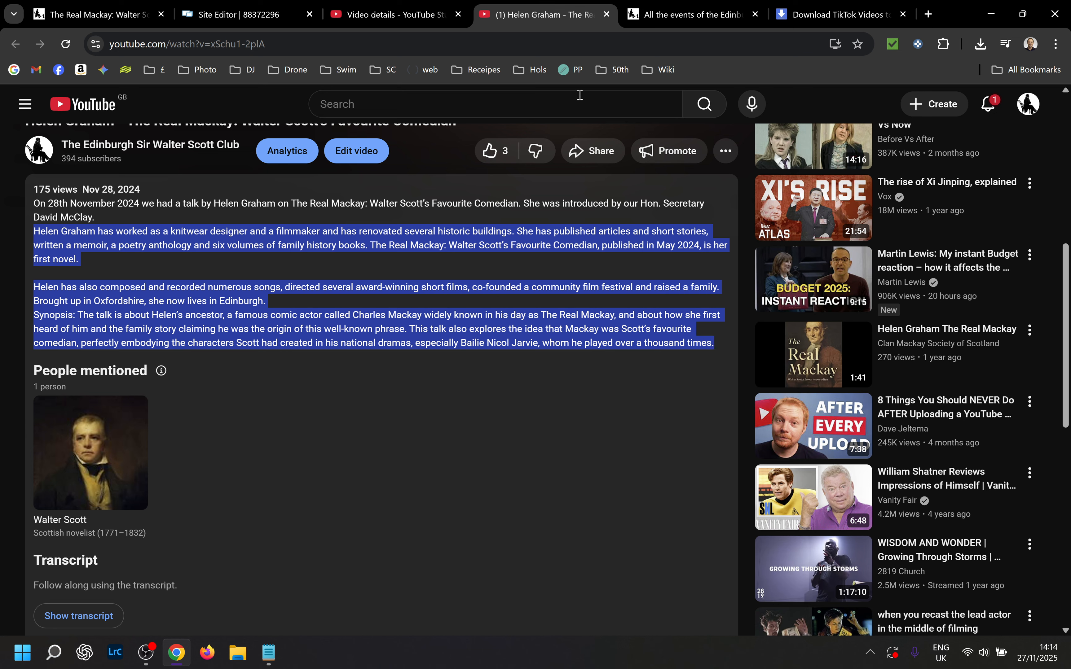
{"action": "left_click", "coordinate": [262, 19]}
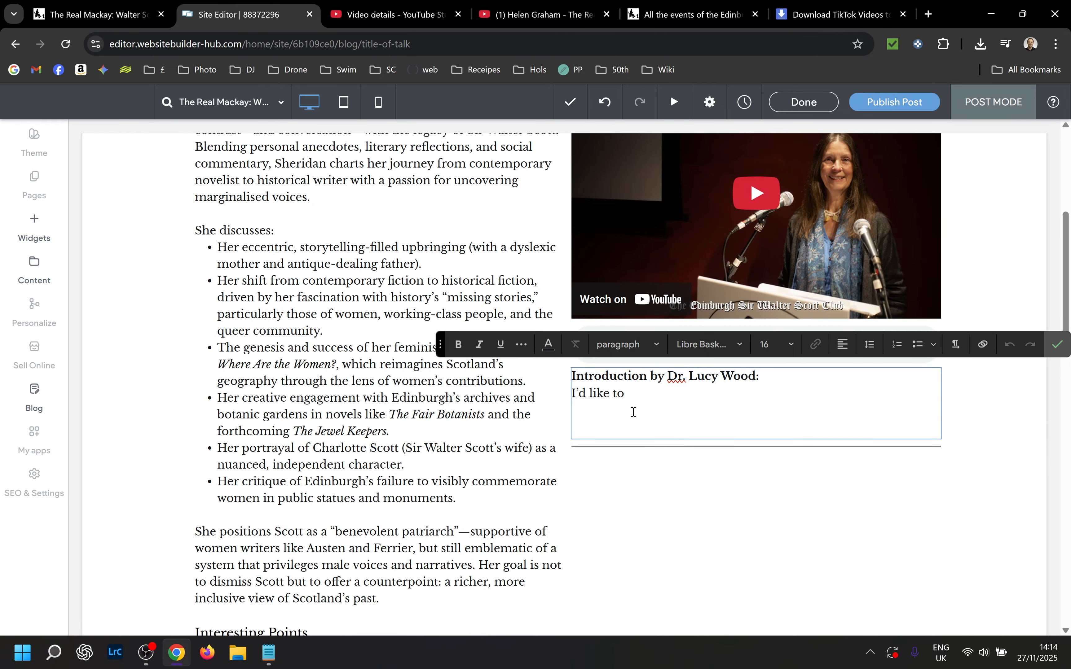
Paste the bio and synopsis into the Introduction, removing the empty line and leftover 'I'd like to'
{"action": "key", "text": "ctrl+v"}
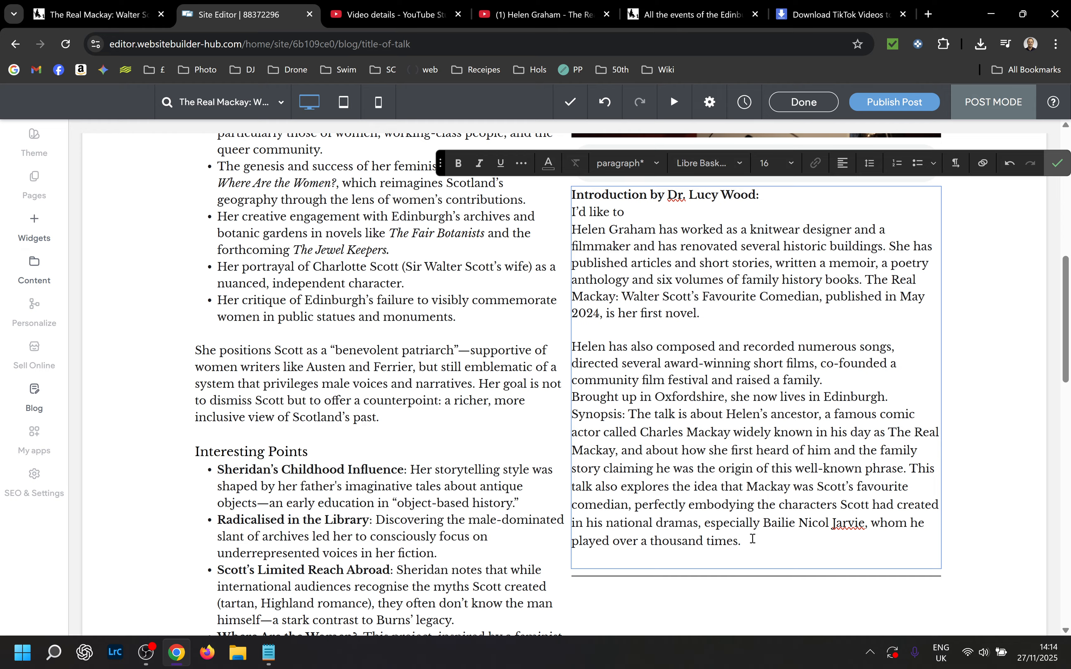
{"action": "key", "text": "BackSpace"}
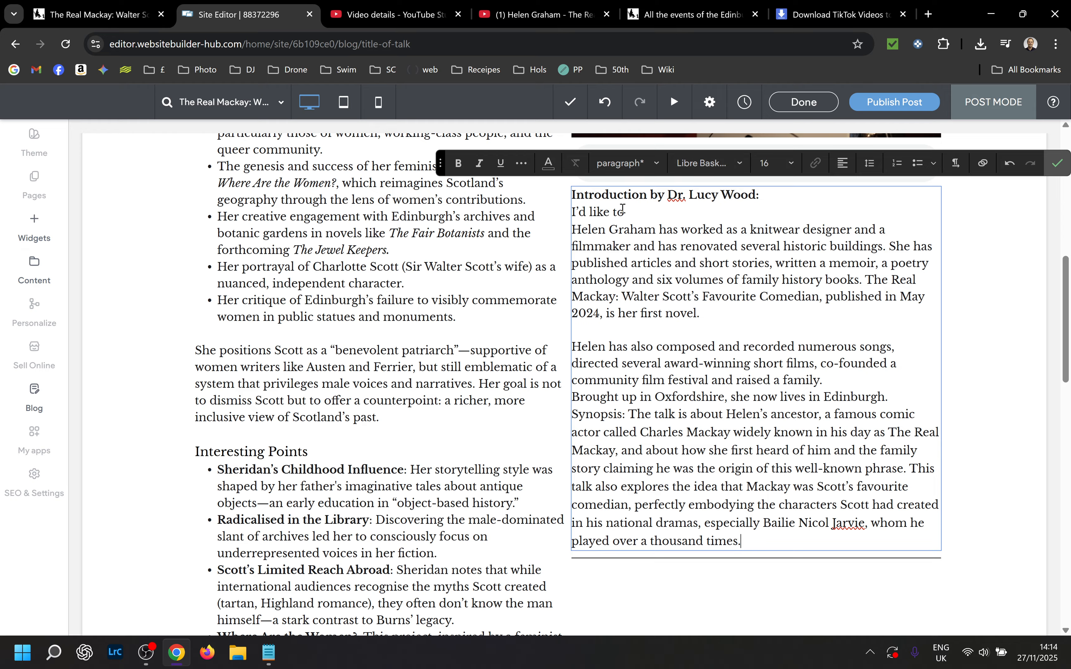
{"action": "left_click_drag", "start_coordinate": [627, 212], "coordinate": [571, 221]}
{"action": "key", "text": "BackSpace"}
{"action": "key", "text": "BackSpace"}
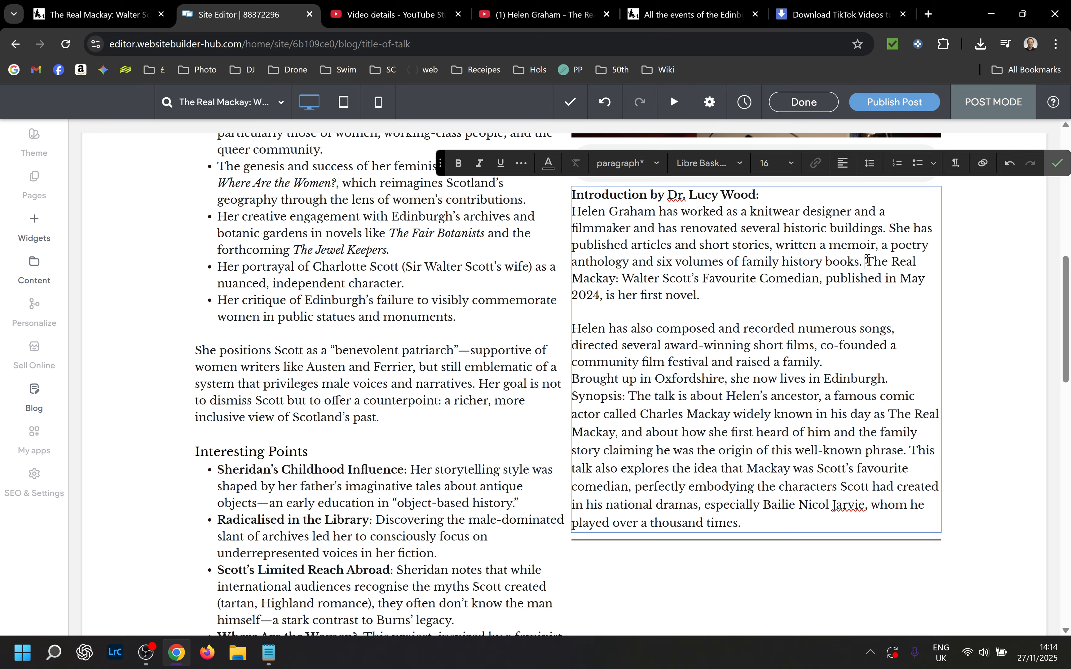
Italicise the book title in the bio and finish editing the Introduction box
{"action": "left_click_drag", "start_coordinate": [867, 261], "coordinate": [820, 279]}
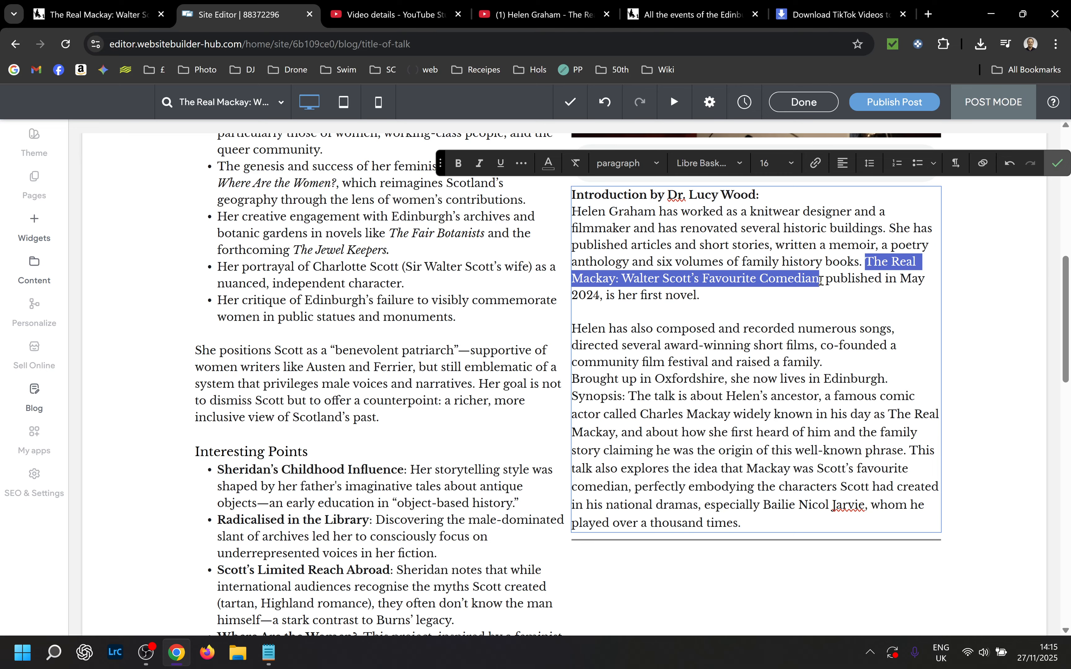
{"action": "key", "text": "ctrl+i"}
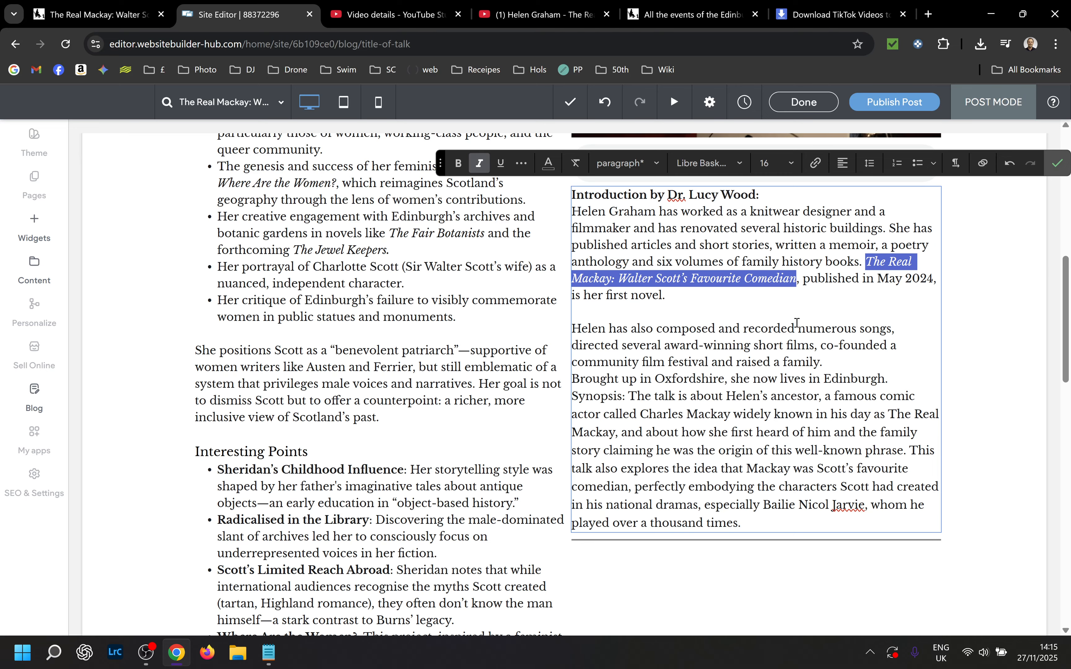
{"action": "left_click", "coordinate": [743, 418]}
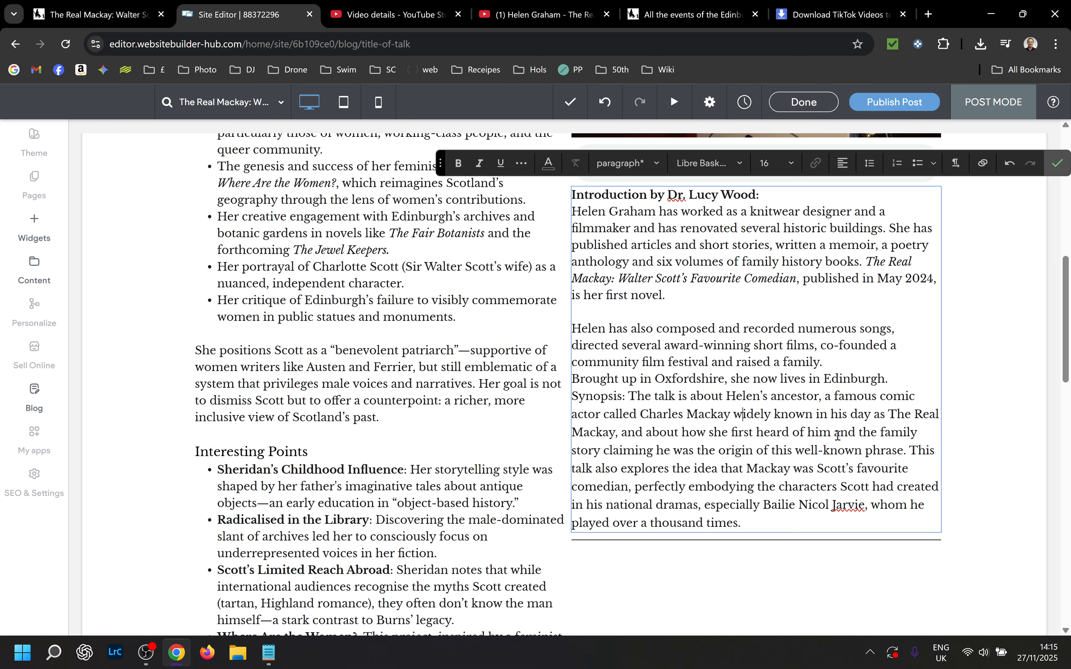
{"action": "left_click", "coordinate": [718, 310]}
{"action": "left_click", "coordinate": [1057, 163]}
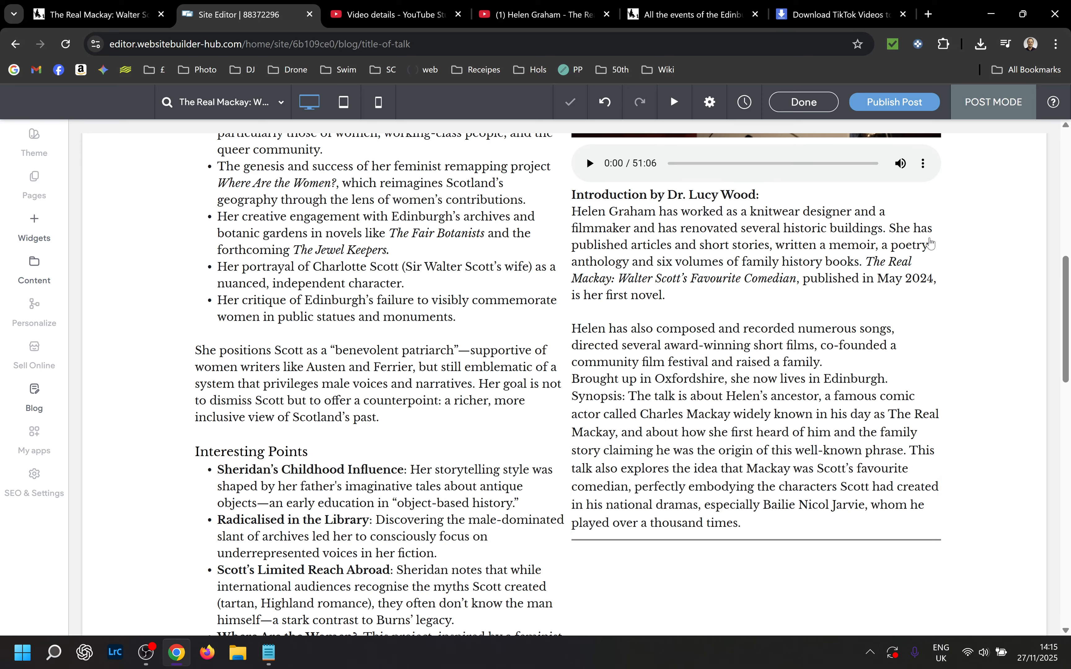
{"action": "left_click_drag", "start_coordinate": [1063, 356], "coordinate": [1064, 291]}
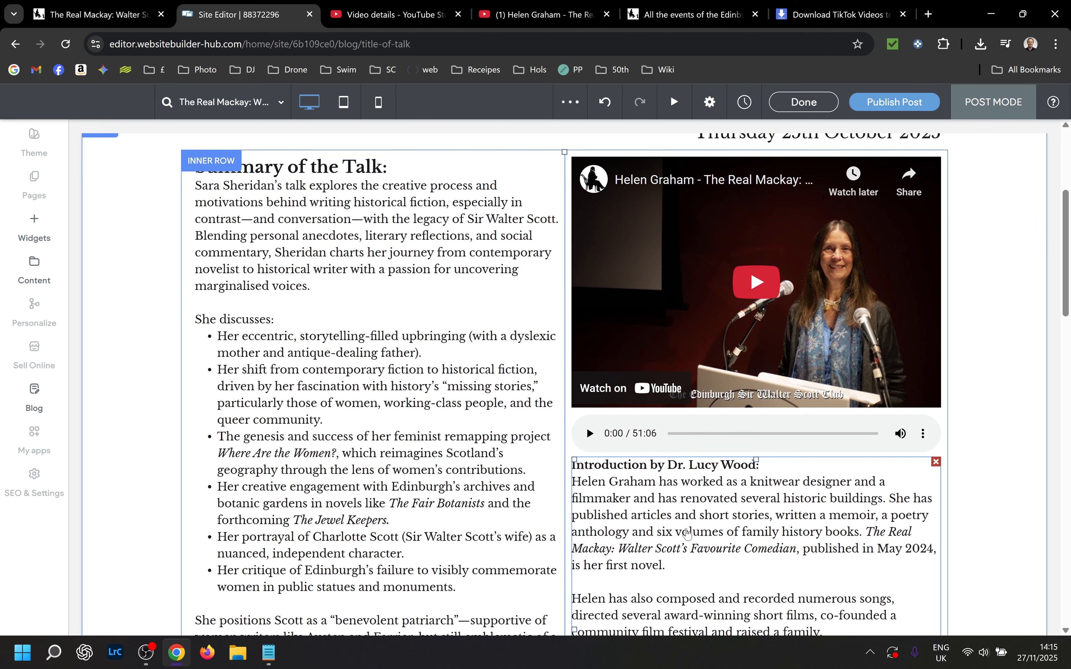
Overwrite the old synopsis and bullets under Summary of the Talk, leaving one short bullet
{"action": "left_click", "coordinate": [356, 322]}
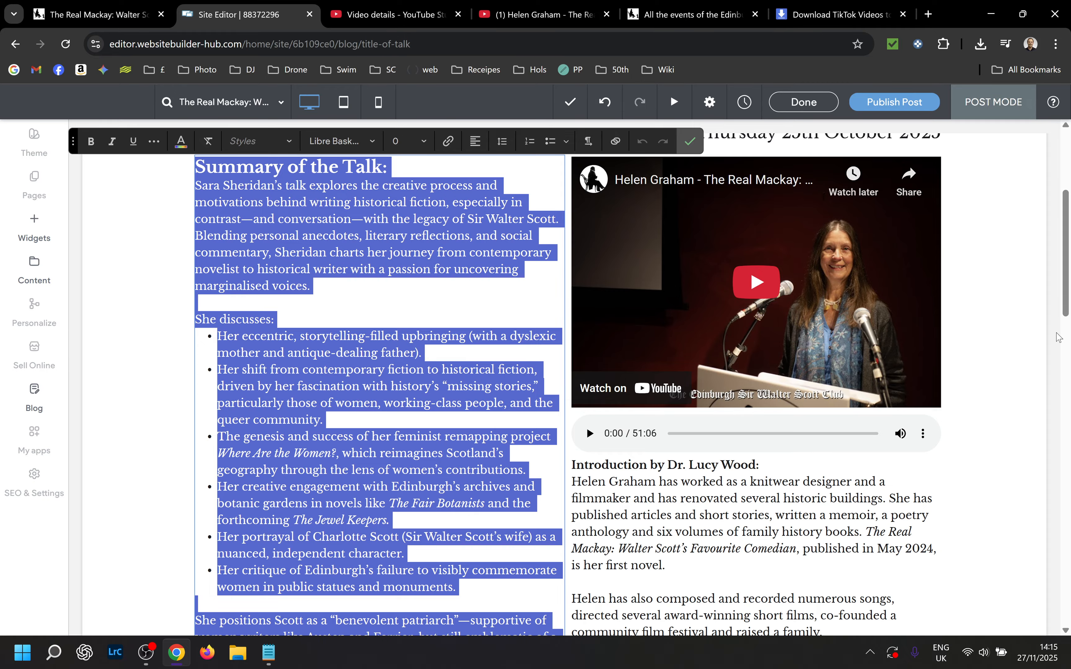
{"action": "scroll", "coordinate": [1068, 309], "scroll_direction": "up", "scroll_amount": 3}
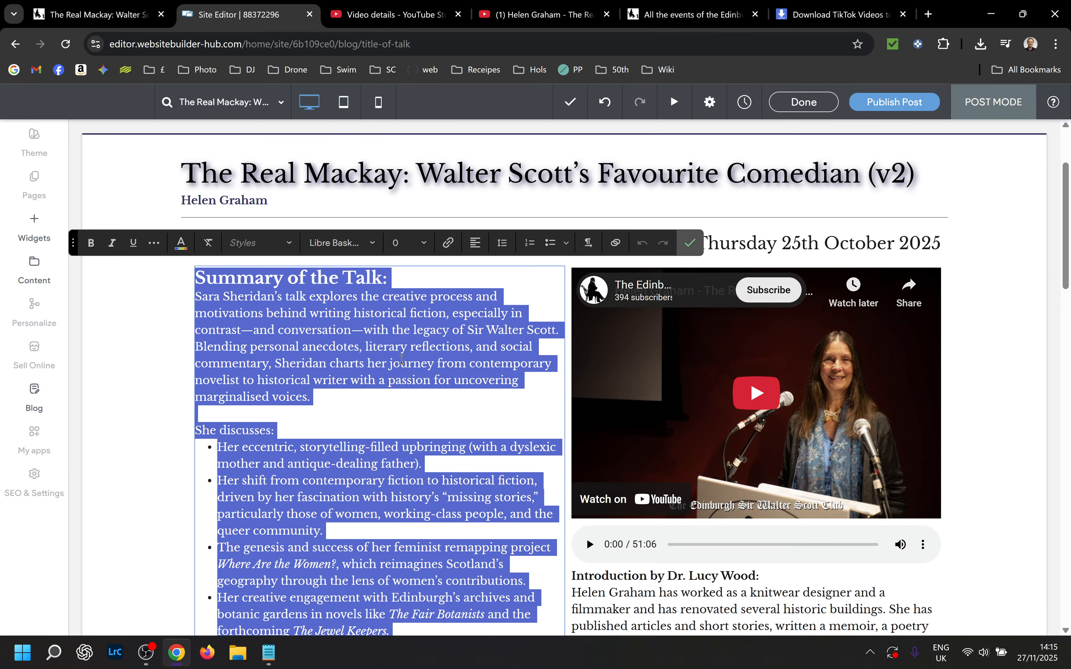
{"action": "left_click", "coordinate": [360, 363]}
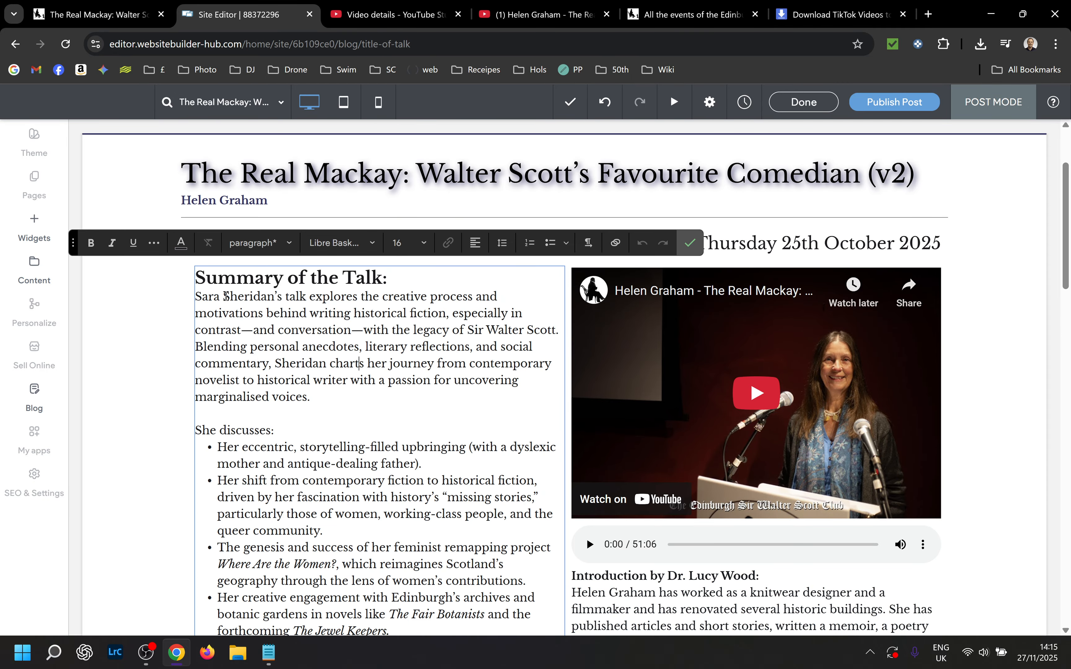
{"action": "left_click_drag", "start_coordinate": [223, 295], "coordinate": [510, 665]}
{"action": "type", "text": "Sara"}
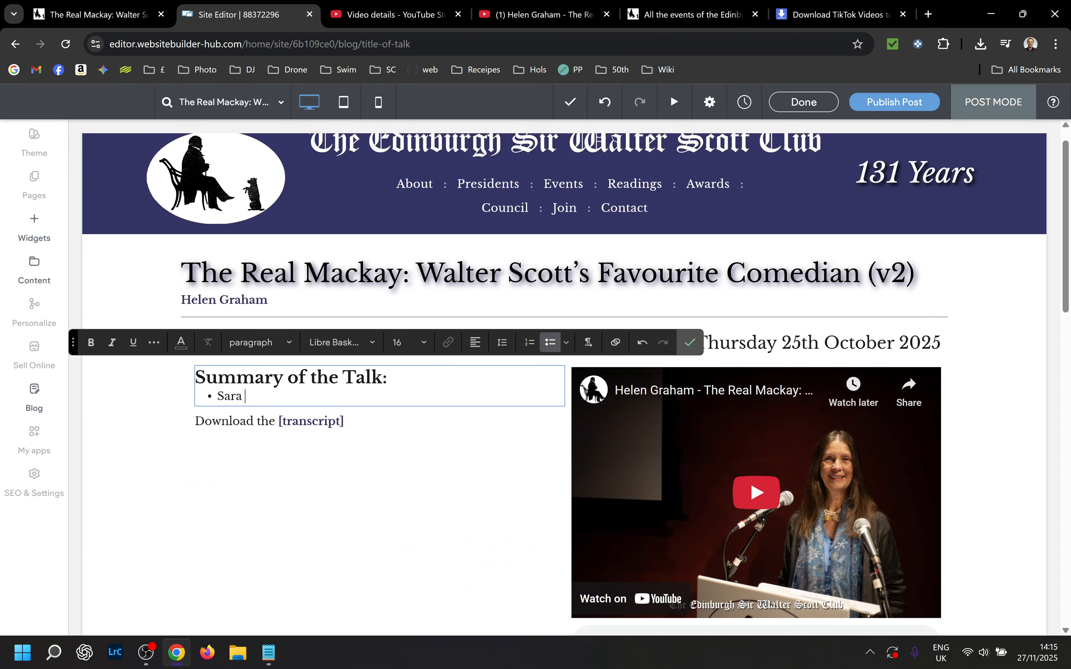
{"action": "key", "text": "Return"}
{"action": "key", "text": "Return"}
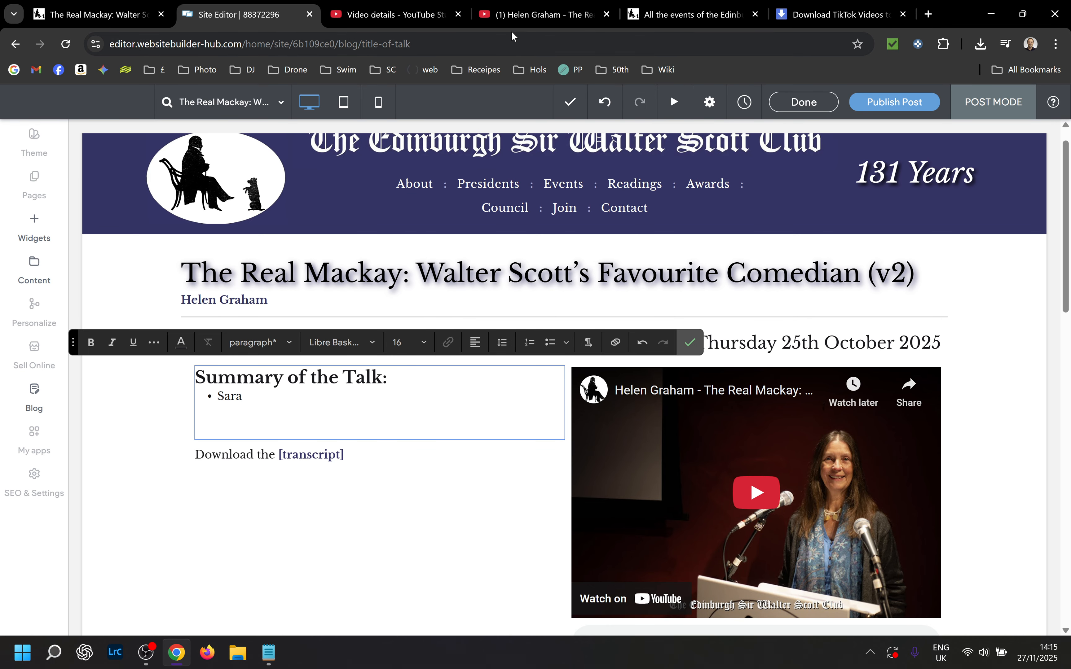
Open the transcript PDF from the club's existing Real Mackay blog post via the events list
{"action": "mouse_move", "coordinate": [707, 17]}
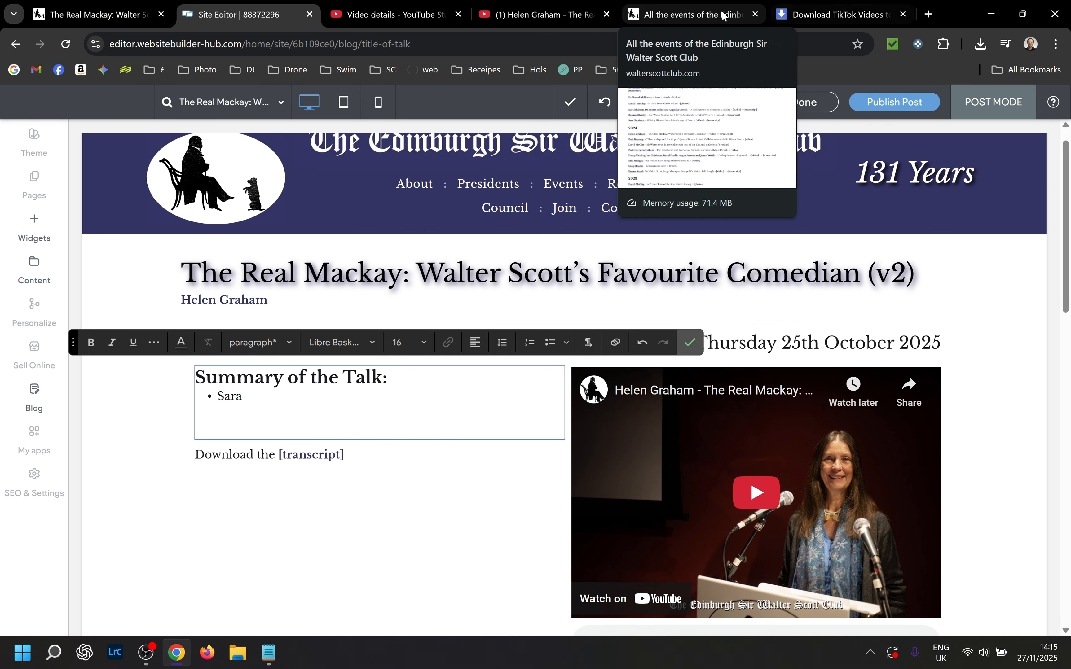
{"action": "left_click", "coordinate": [677, 14]}
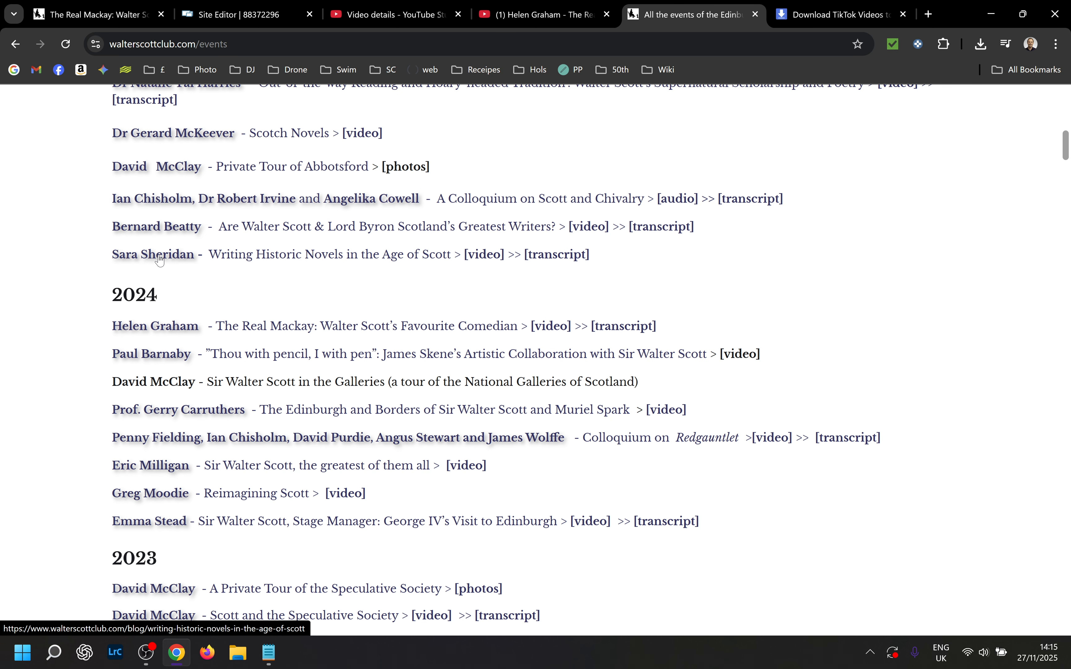
{"action": "left_click", "coordinate": [172, 331]}
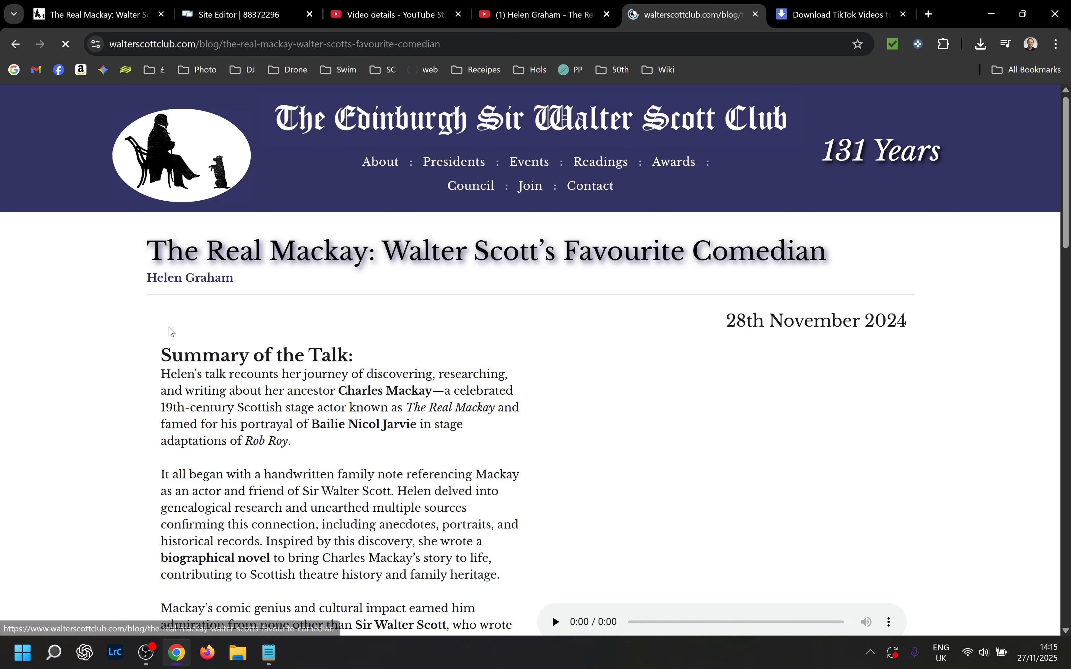
{"action": "scroll", "coordinate": [171, 332], "scroll_direction": "down", "scroll_amount": 20}
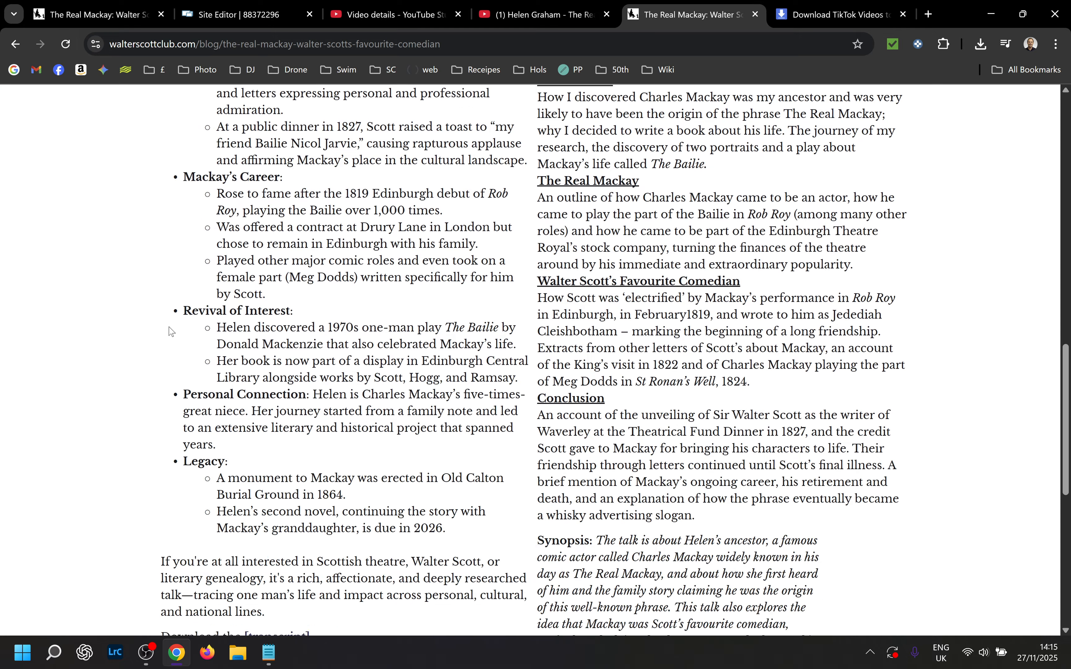
{"action": "scroll", "coordinate": [168, 330], "scroll_direction": "down", "scroll_amount": 10}
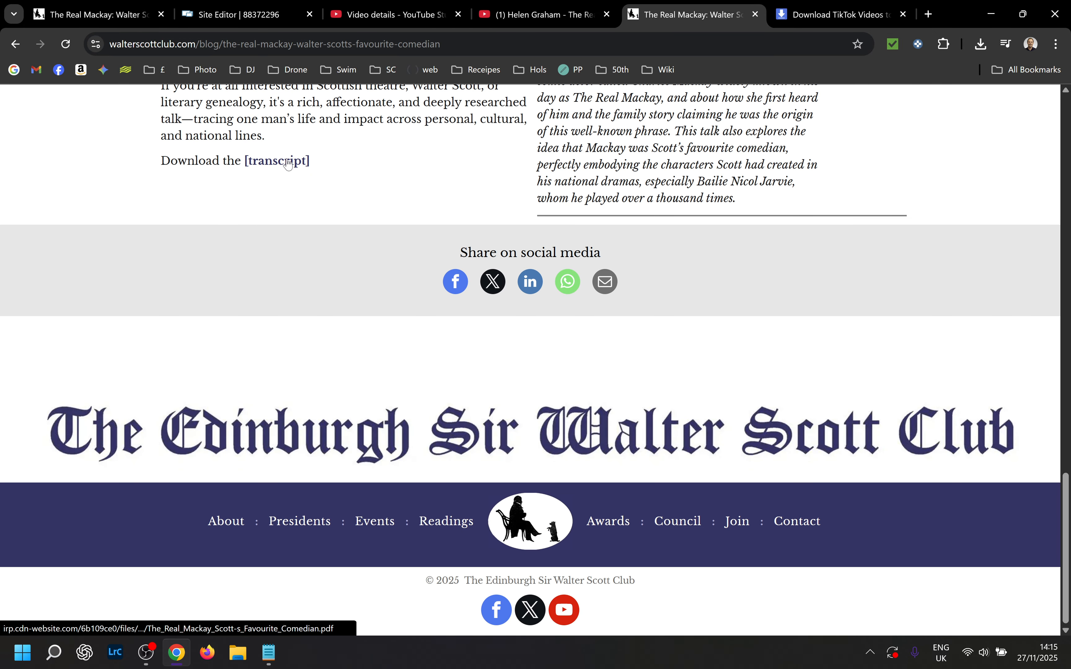
{"action": "left_click", "coordinate": [288, 162]}
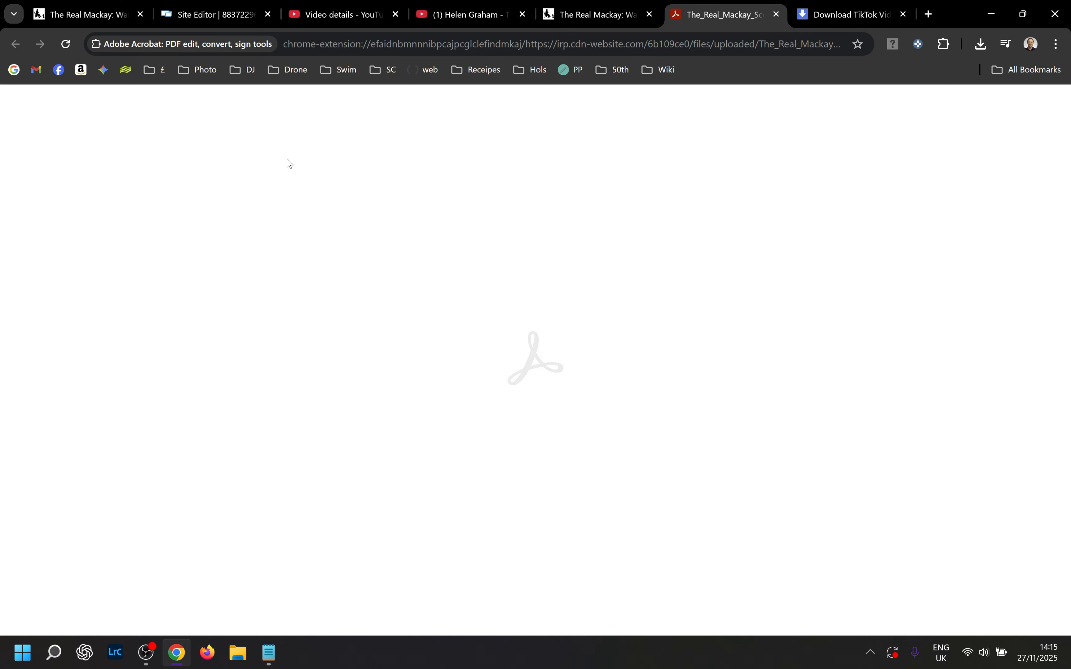
Save The_Real_Mackay_Scott-s_Favourite_Comedian.pdf to Downloads and close the TikTok downloader and PDF tabs
{"action": "left_click", "coordinate": [847, 14]}
{"action": "left_click", "coordinate": [904, 15]}
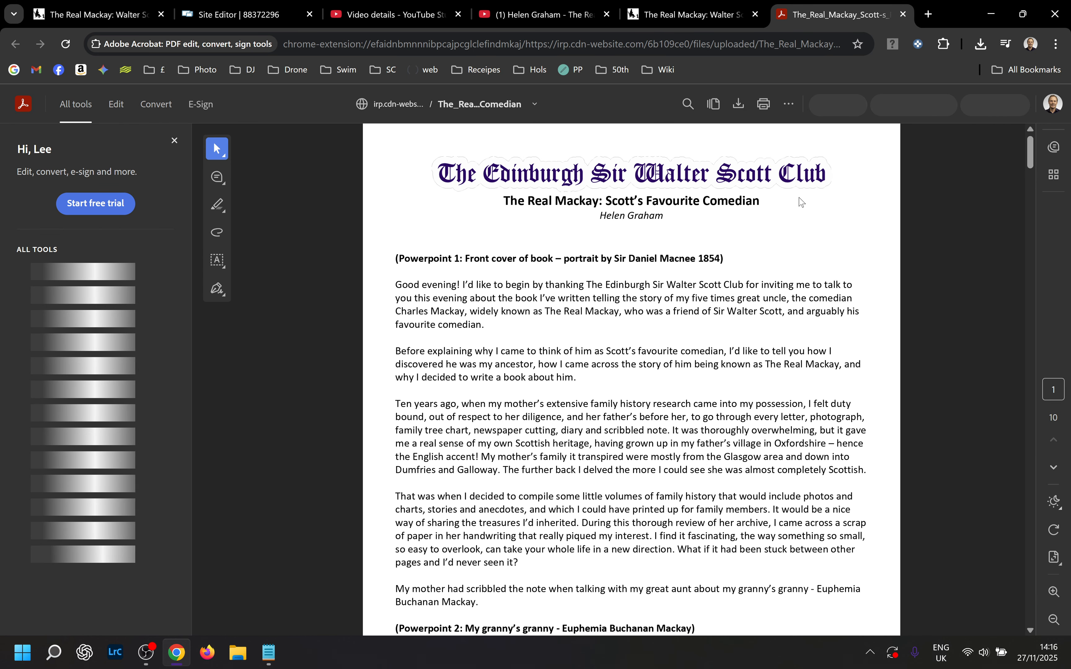
{"action": "left_click", "coordinate": [735, 106]}
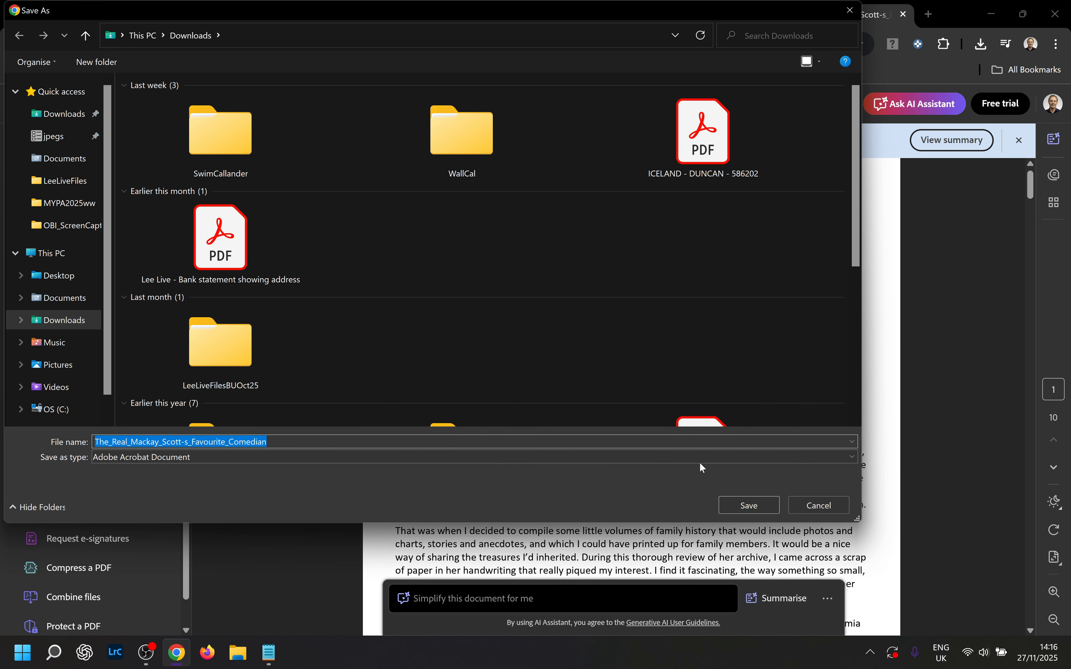
{"action": "left_click", "coordinate": [747, 505]}
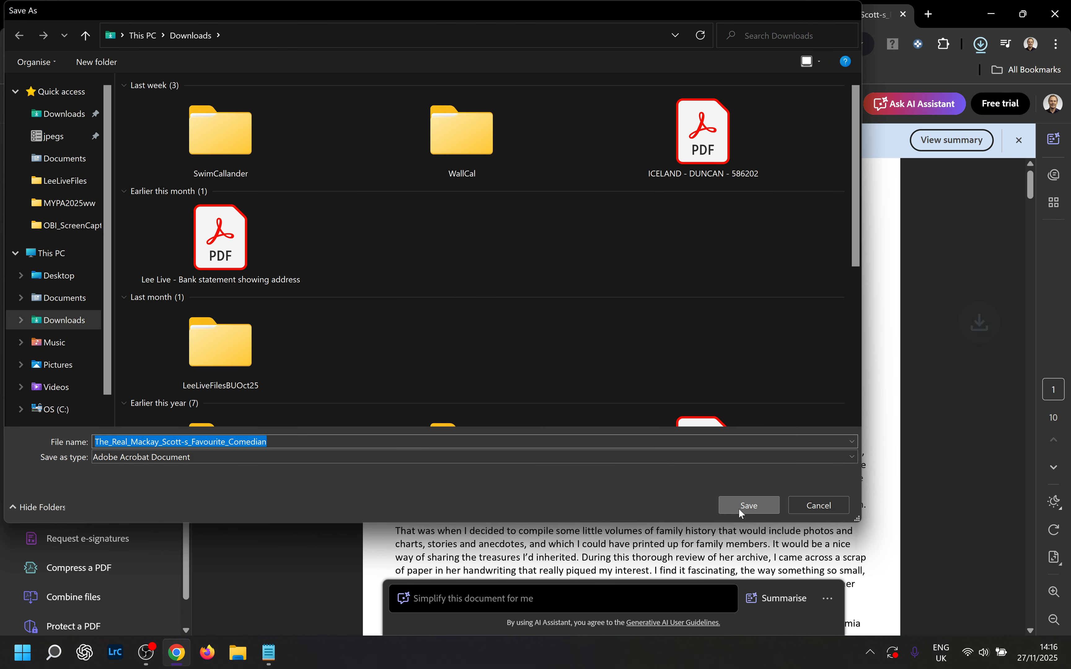
{"action": "left_click", "coordinate": [903, 14]}
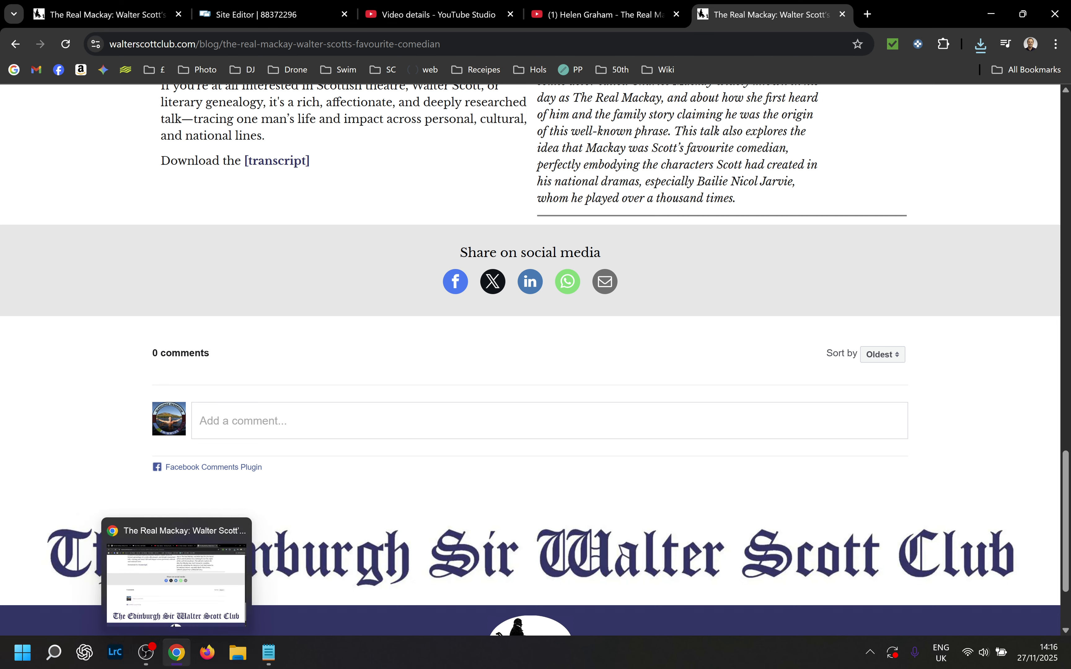
Show the saved transcript PDF in File Explorer's Downloads folder and bring up the summary-request note
{"action": "left_click", "coordinate": [243, 659]}
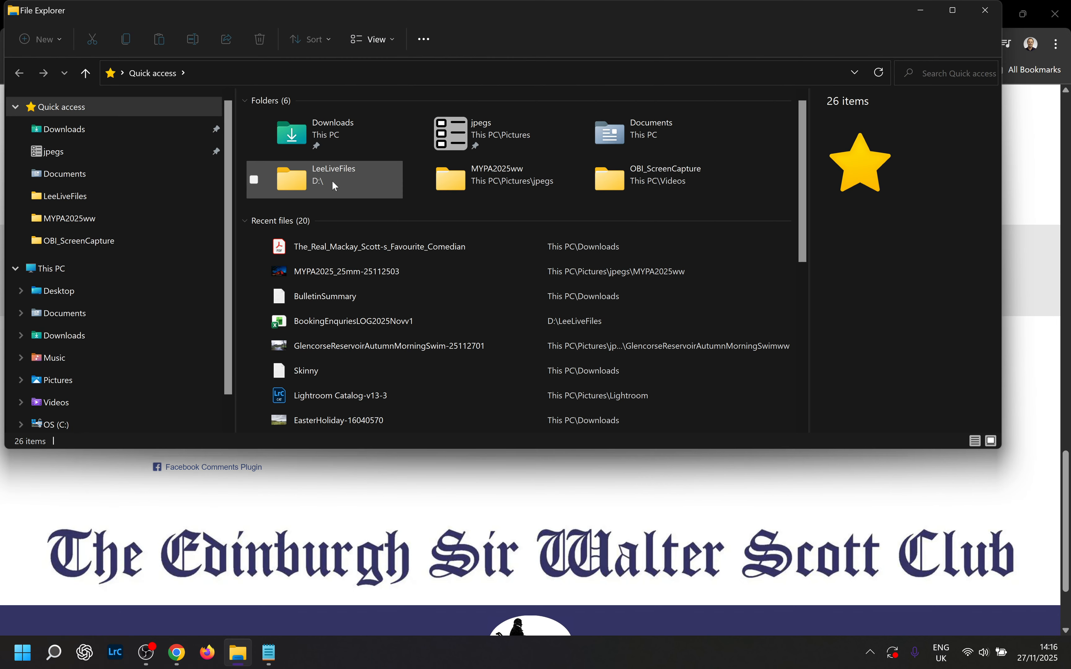
{"action": "left_click", "coordinate": [95, 138]}
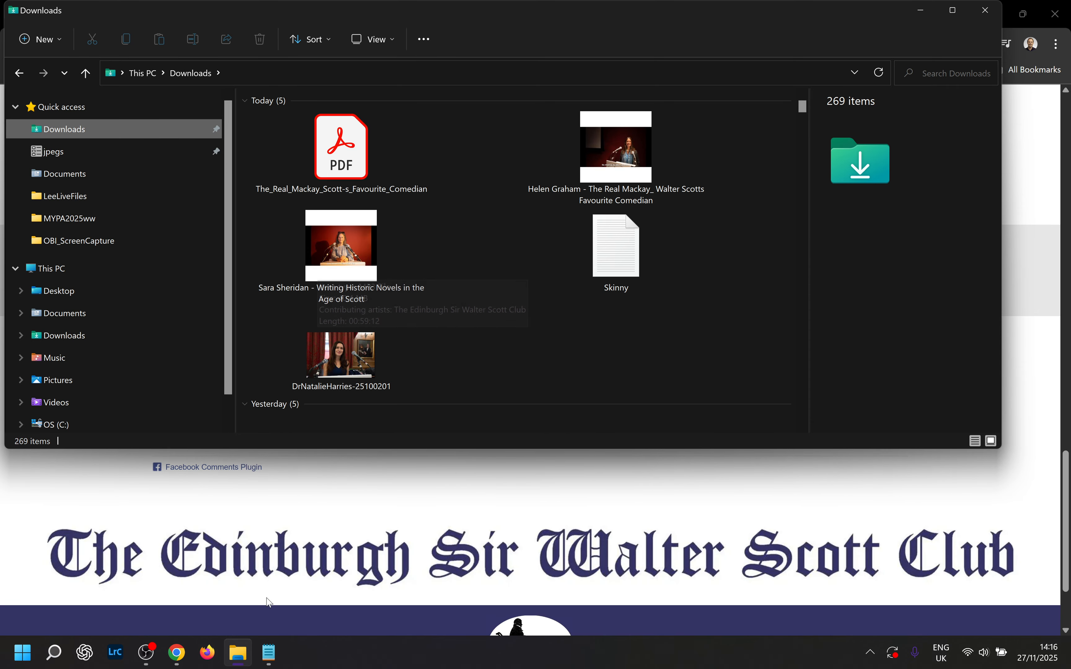
{"action": "left_click", "coordinate": [268, 652]}
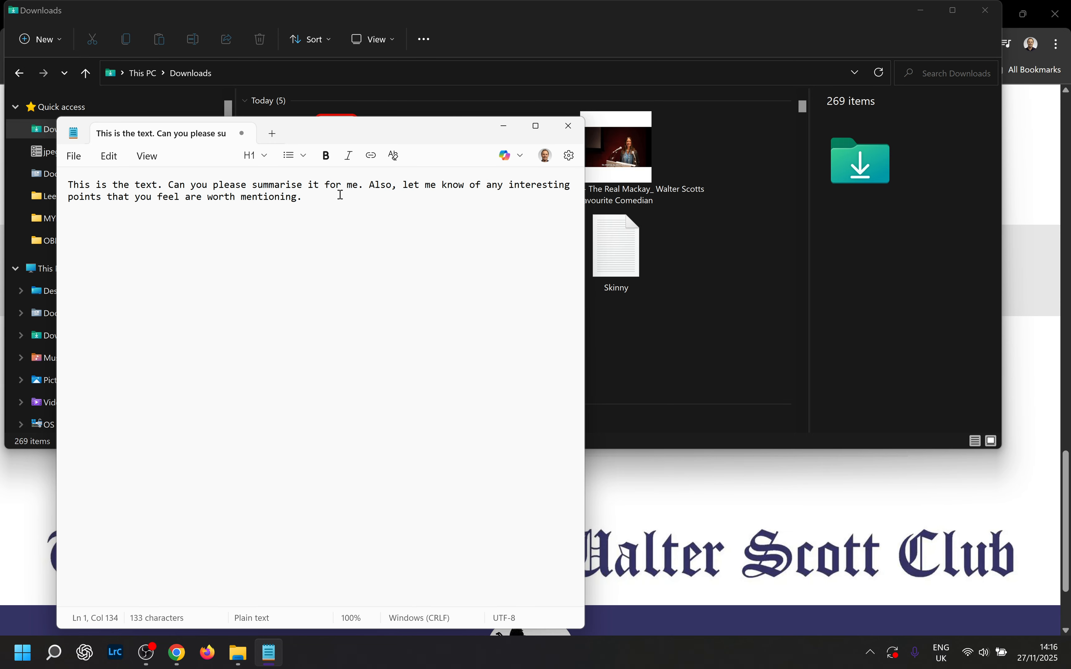
Add an opening line: 'On 25th October 2025 we had a talk by' the speaker 'on the Real Mackay.'
{"action": "left_click", "coordinate": [70, 183]}
{"action": "key", "text": "Return"}
{"action": "key", "text": "Return"}
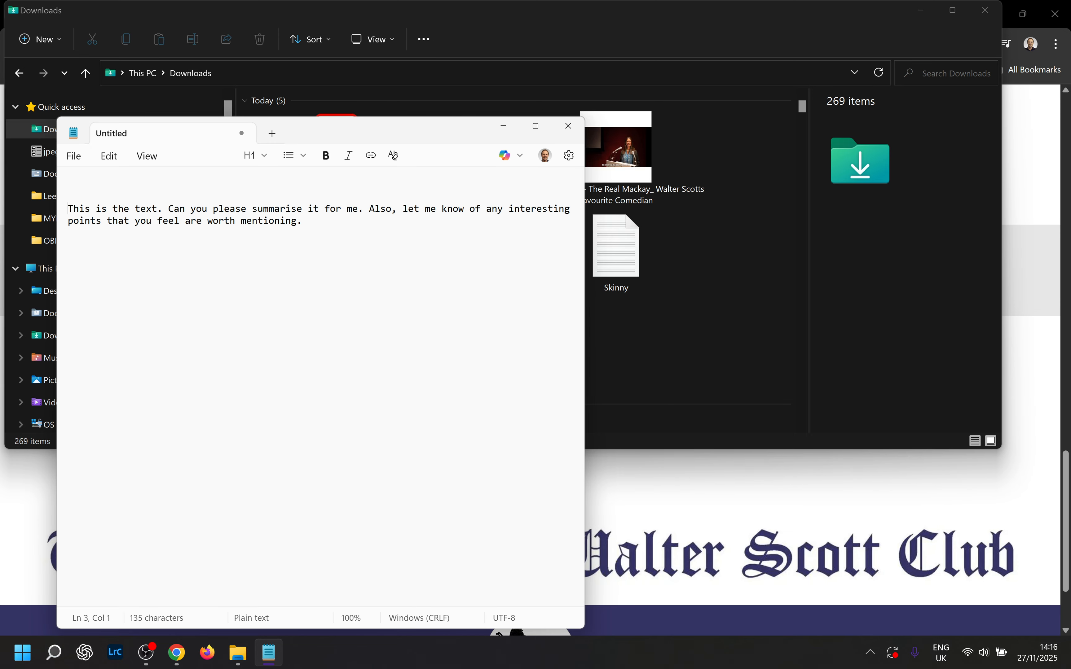
{"action": "key", "text": "Up"}
{"action": "type", "text": "On 25th October"}
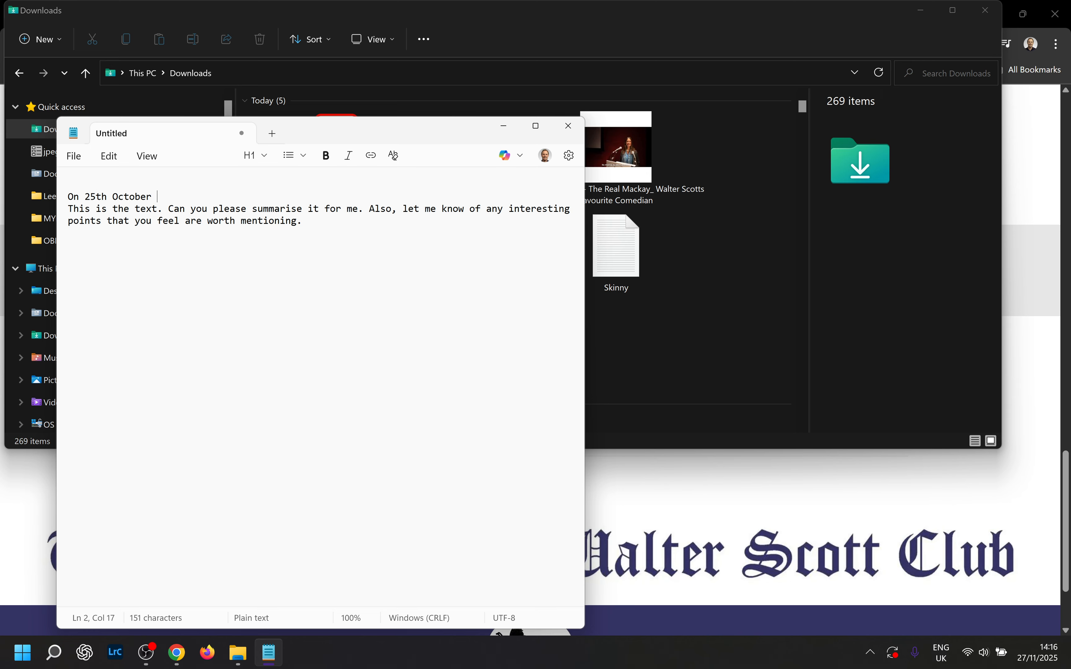
{"action": "type", "text": " 2025"}
{"action": "type", "text": " we h"}
{"action": "key", "text": "BackSpace"}
{"action": "type", "text": "e had"}
{"action": "type", "text": "ta"}
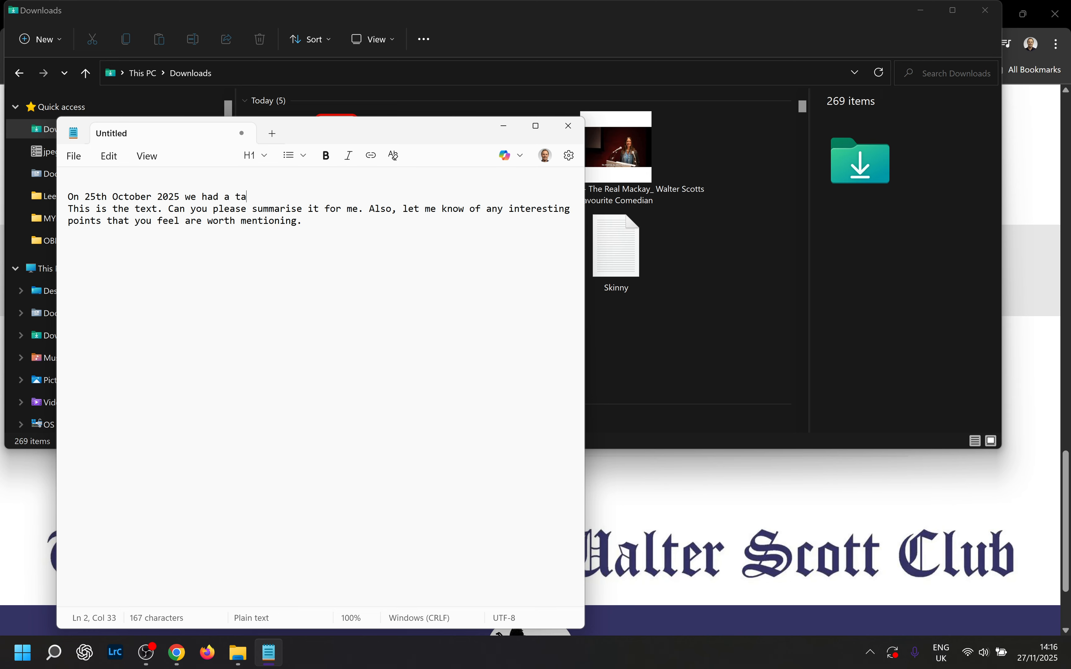
{"action": "type", "text": "lk by Hlen"}
{"action": "key", "text": "BackSpace"}
{"action": "key", "text": "BackSpace"}
{"action": "key", "text": "BackSpace"}
{"action": "type", "text": "en Graham on Blab "}
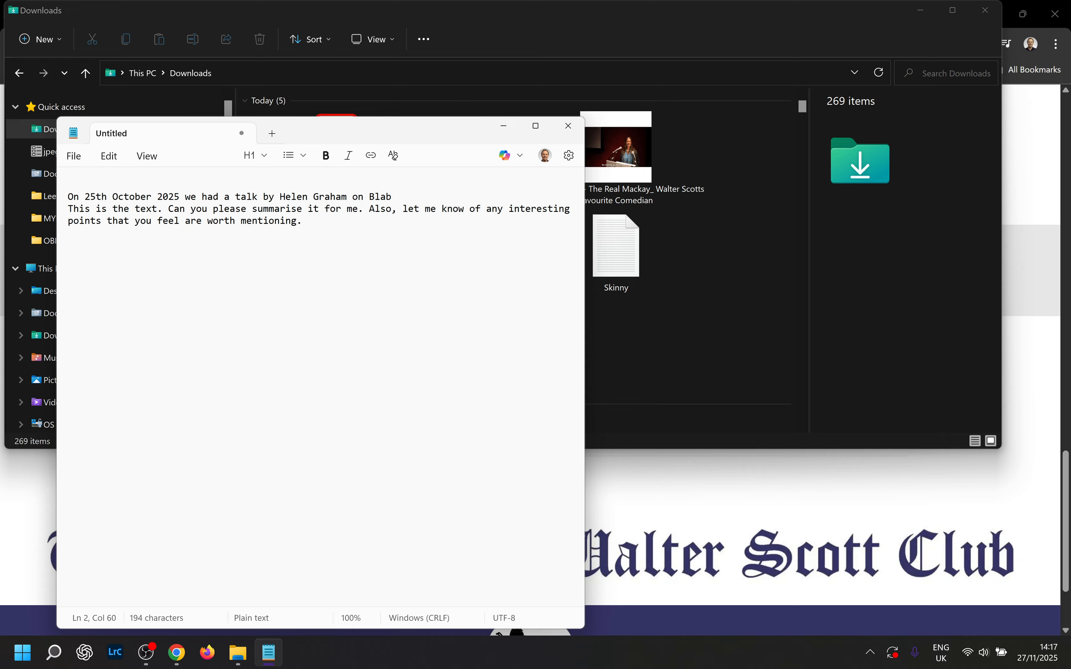
{"action": "type", "text": "blab"}
{"action": "key", "text": "BackSpace"}
{"action": "key", "text": "BackSpace"}
{"action": "key", "text": "BackSpace"}
{"action": "key", "text": "BackSpace"}
{"action": "key", "text": "BackSpace"}
{"action": "key", "text": "BackSpace"}
{"action": "key", "text": "BackSpace"}
{"action": "type", "text": "the Real Mackay."}
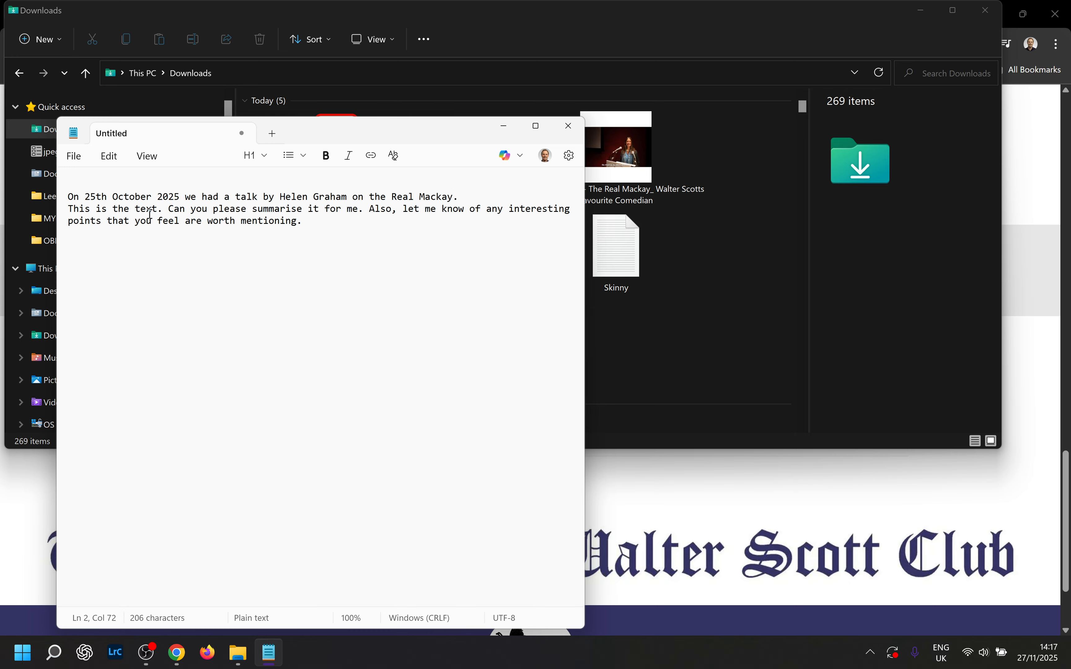
Select the whole prompt text in the note for copying
{"action": "left_click_drag", "start_coordinate": [168, 211], "coordinate": [473, 231]}
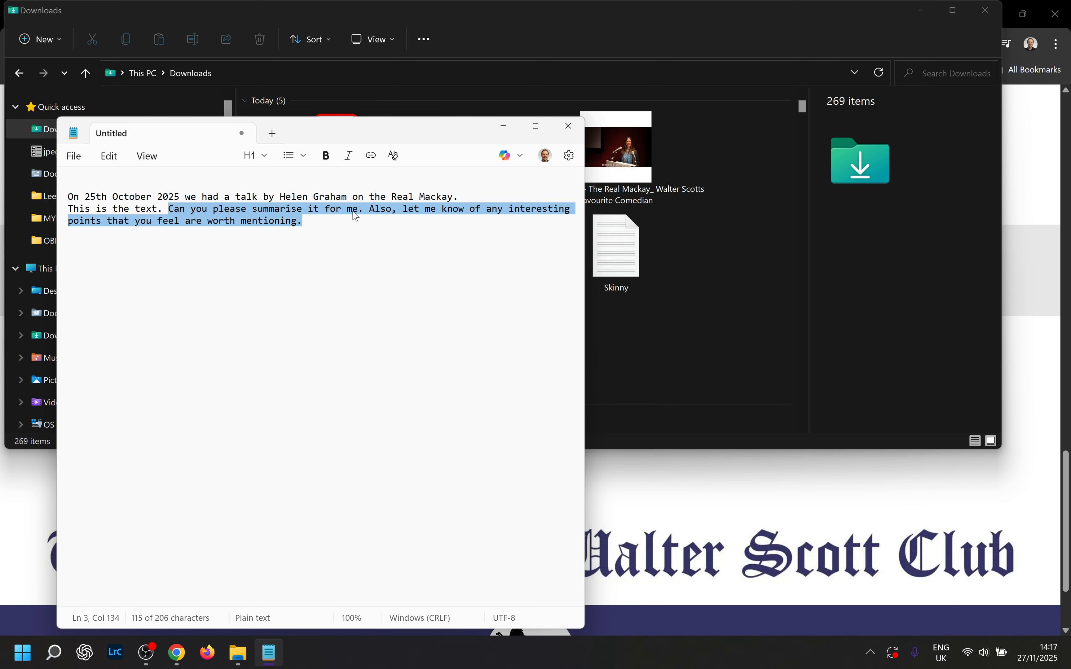
{"action": "left_click", "coordinate": [337, 218]}
{"action": "left_click_drag", "start_coordinate": [311, 220], "coordinate": [61, 201]}
{"action": "key", "text": "ctrl+c"}
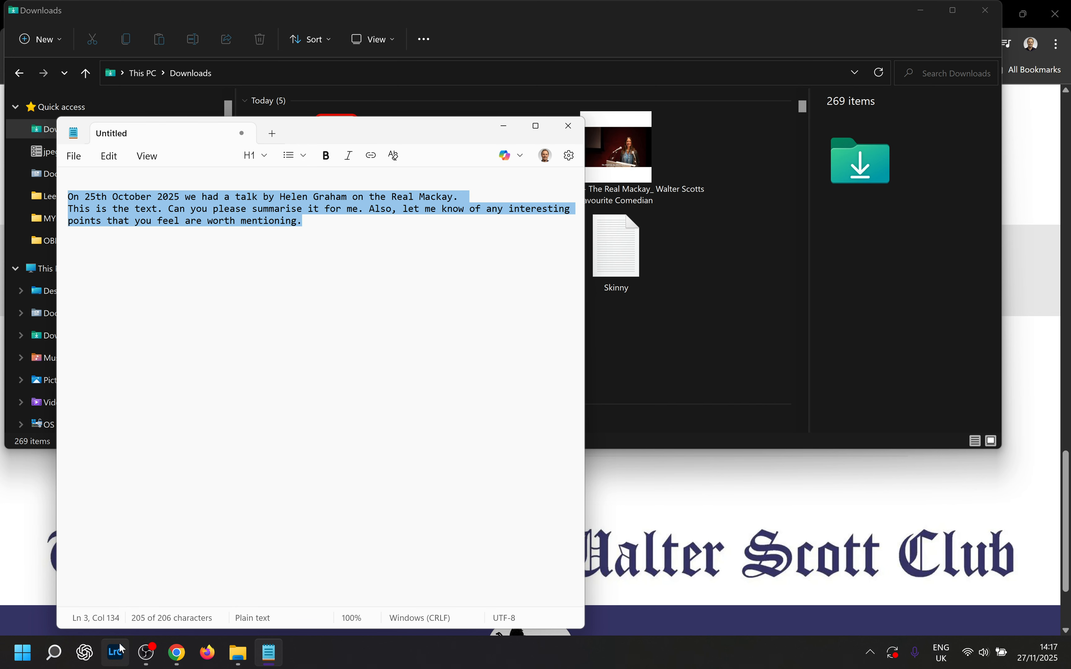
{"action": "left_click", "coordinate": [85, 653]}
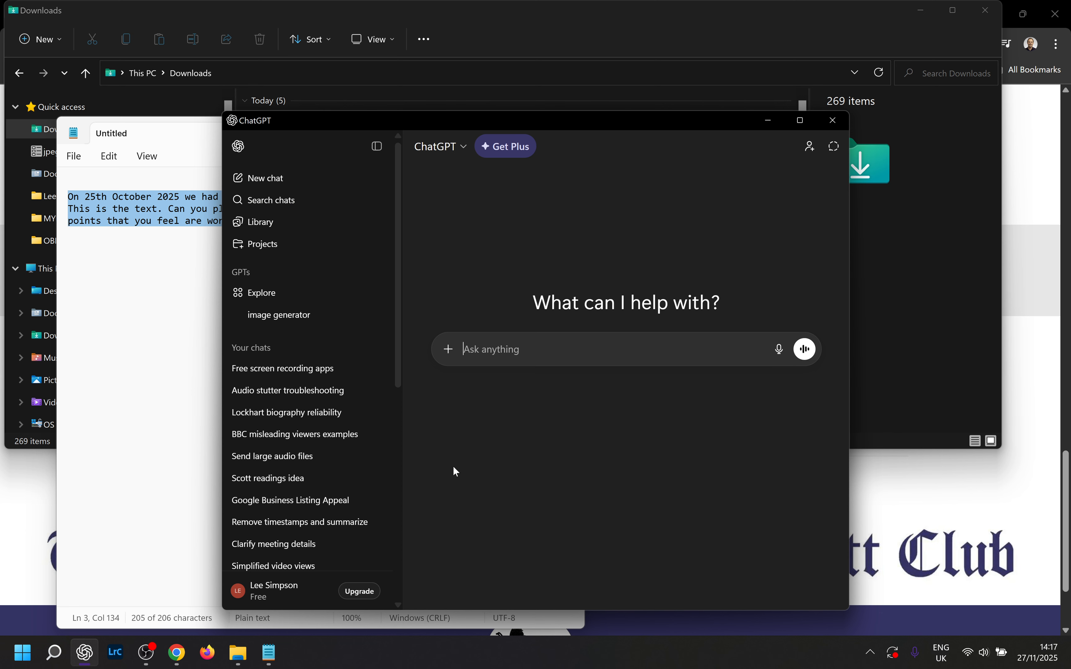
{"action": "key", "text": "ctrl+v"}
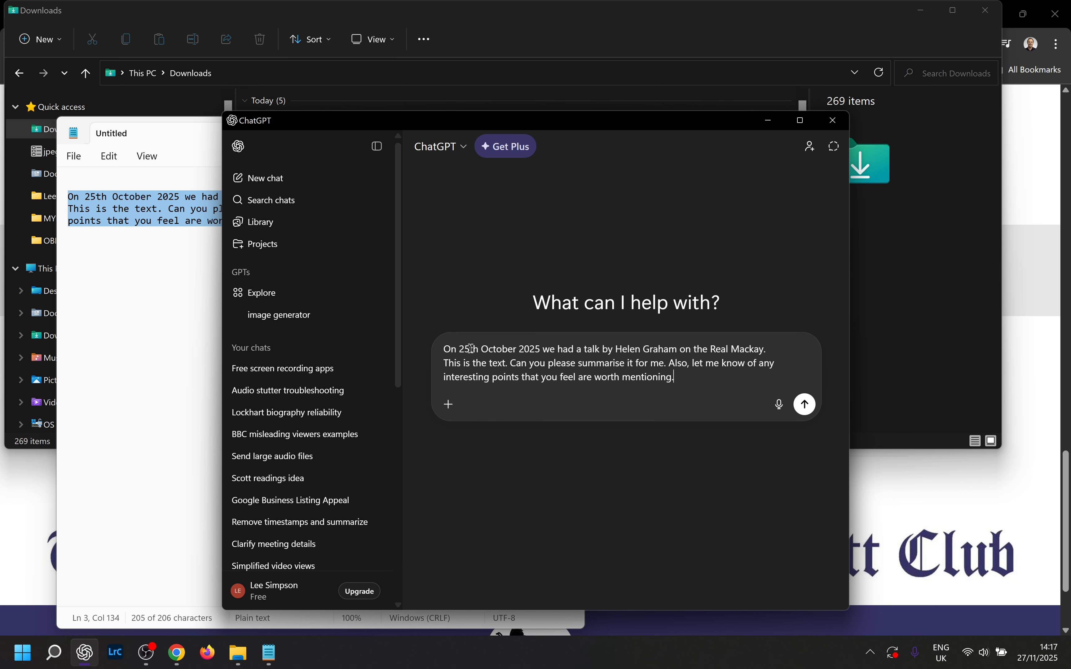
{"action": "left_click", "coordinate": [449, 405]}
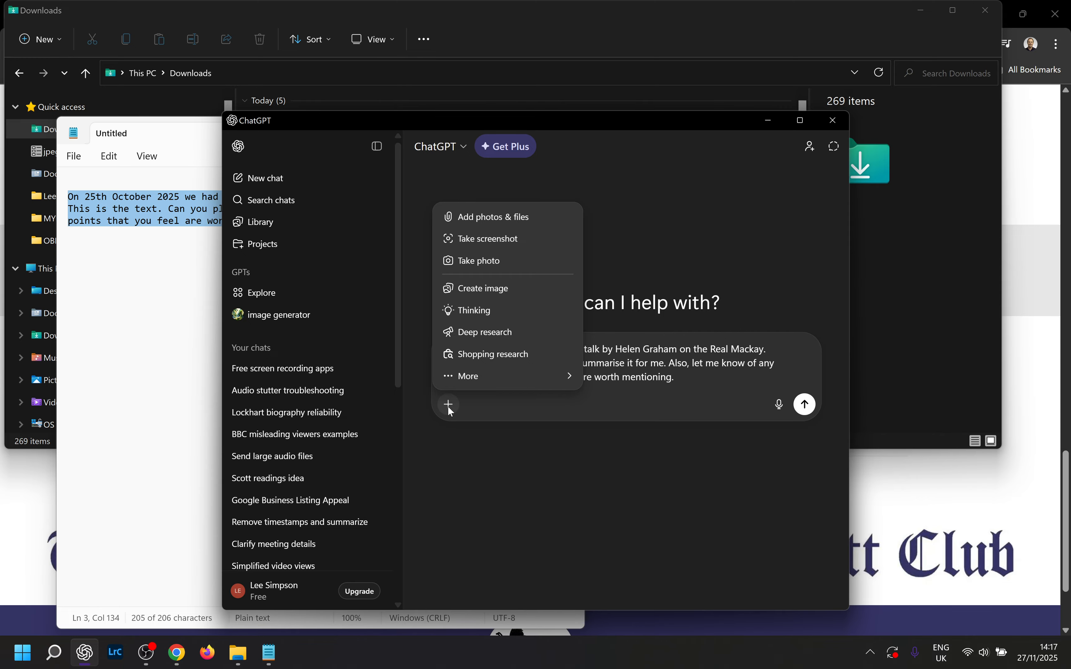
{"action": "left_click", "coordinate": [486, 217]}
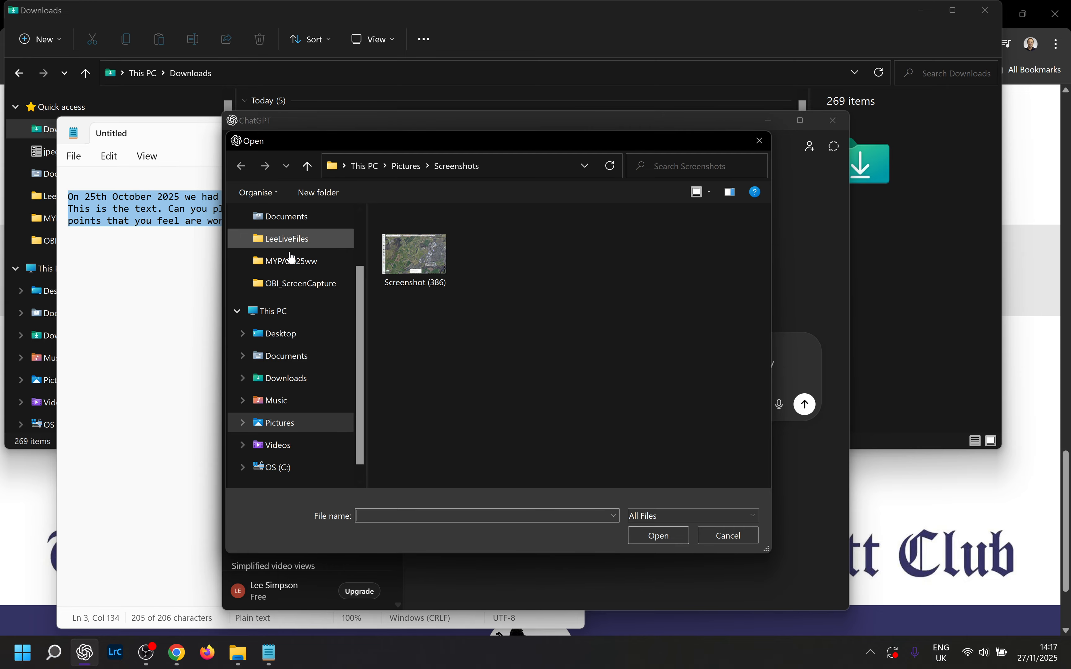
{"action": "left_click", "coordinate": [283, 380]}
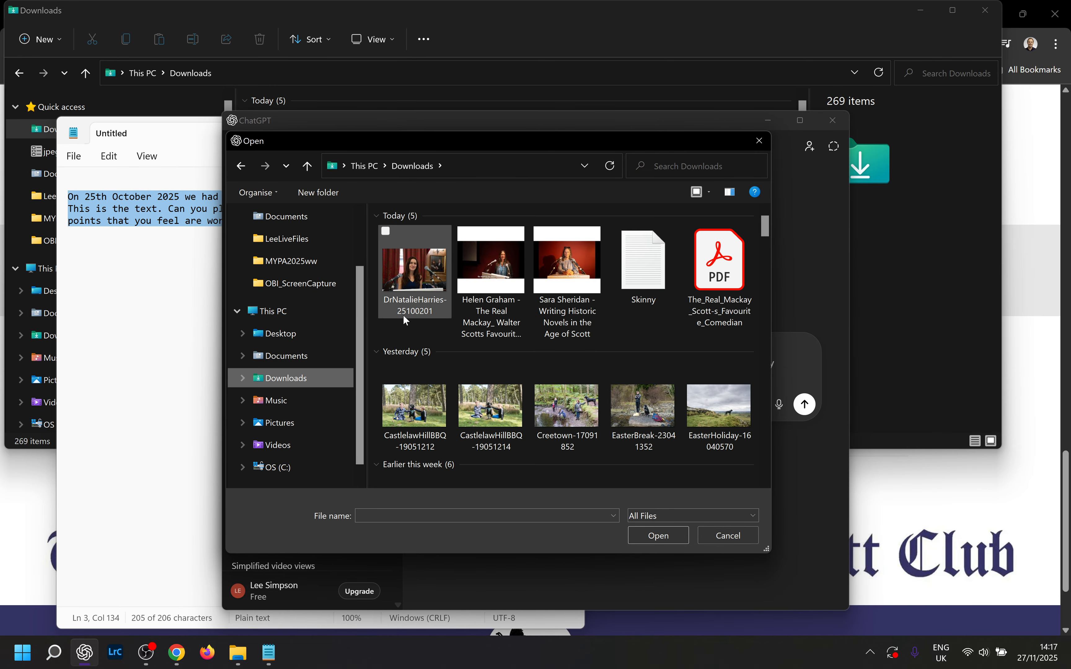
{"action": "left_click", "coordinate": [710, 265]}
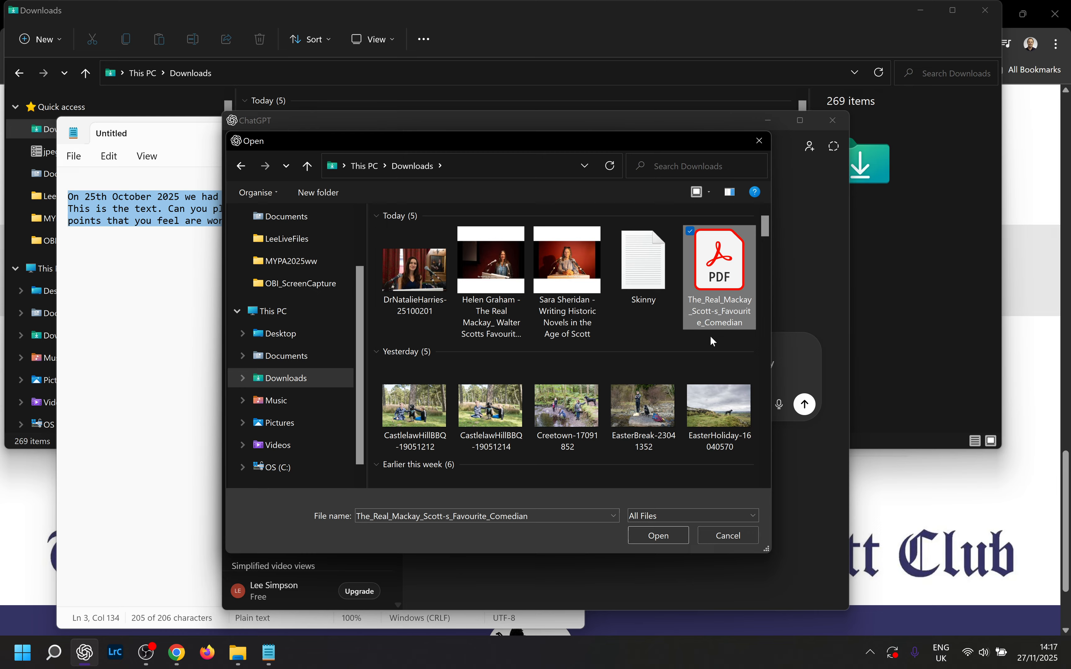
{"action": "left_click", "coordinate": [658, 536]}
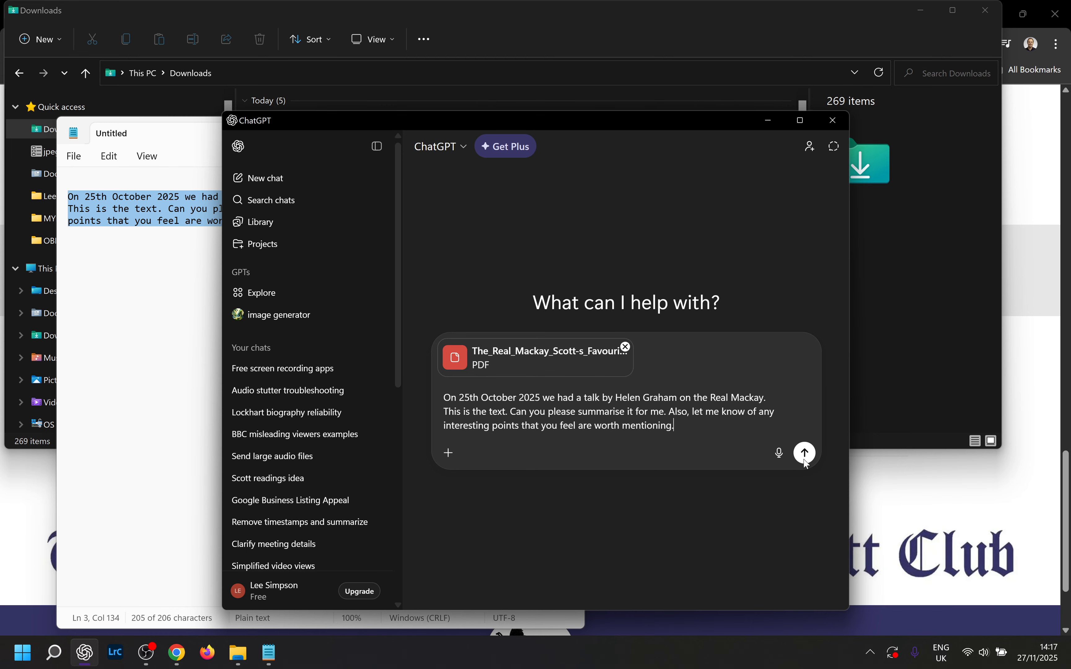
{"action": "left_click", "coordinate": [805, 453]}
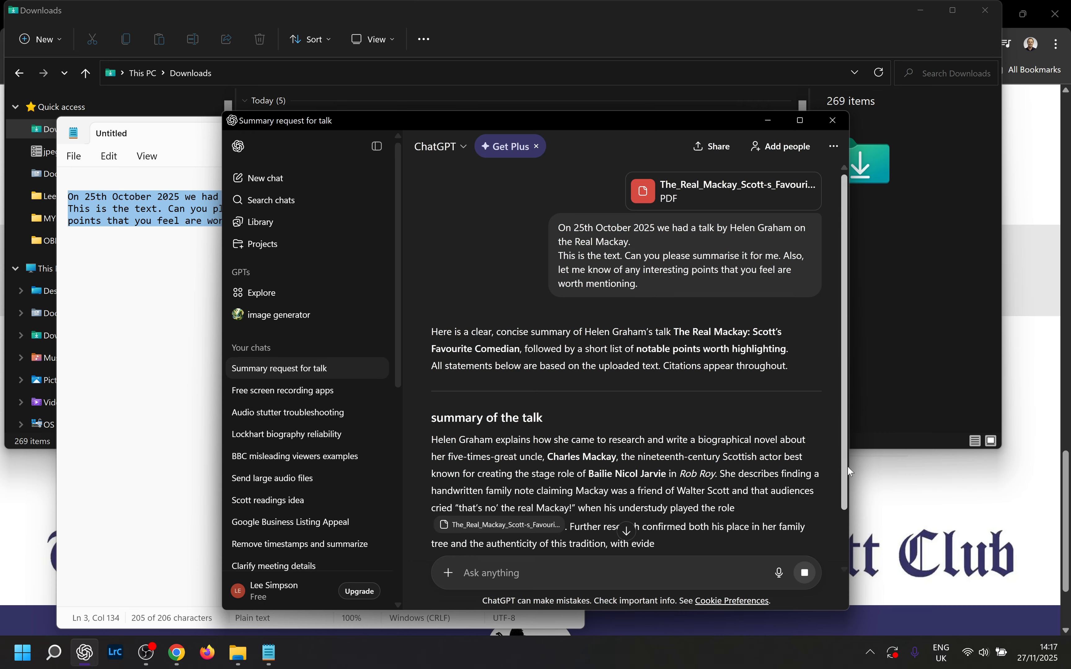
Look over ChatGPT's finished talk summary, checking Rob Roy and the book title, then copy the reply
{"action": "scroll", "coordinate": [660, 329], "scroll_direction": "down", "scroll_amount": 3}
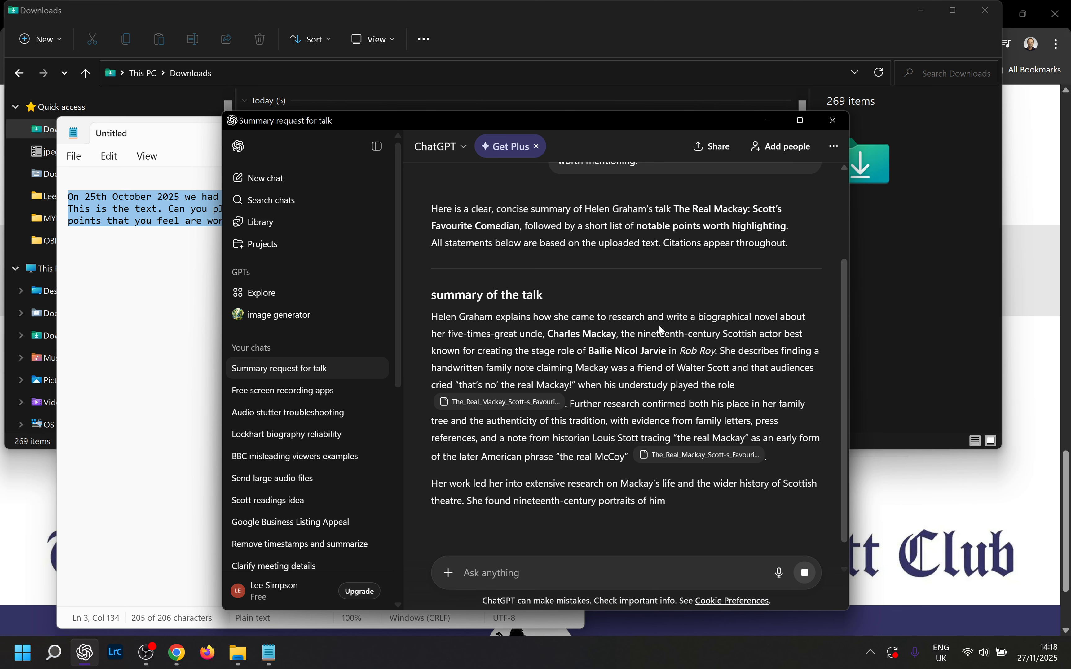
{"action": "left_click_drag", "start_coordinate": [680, 351], "coordinate": [715, 352]}
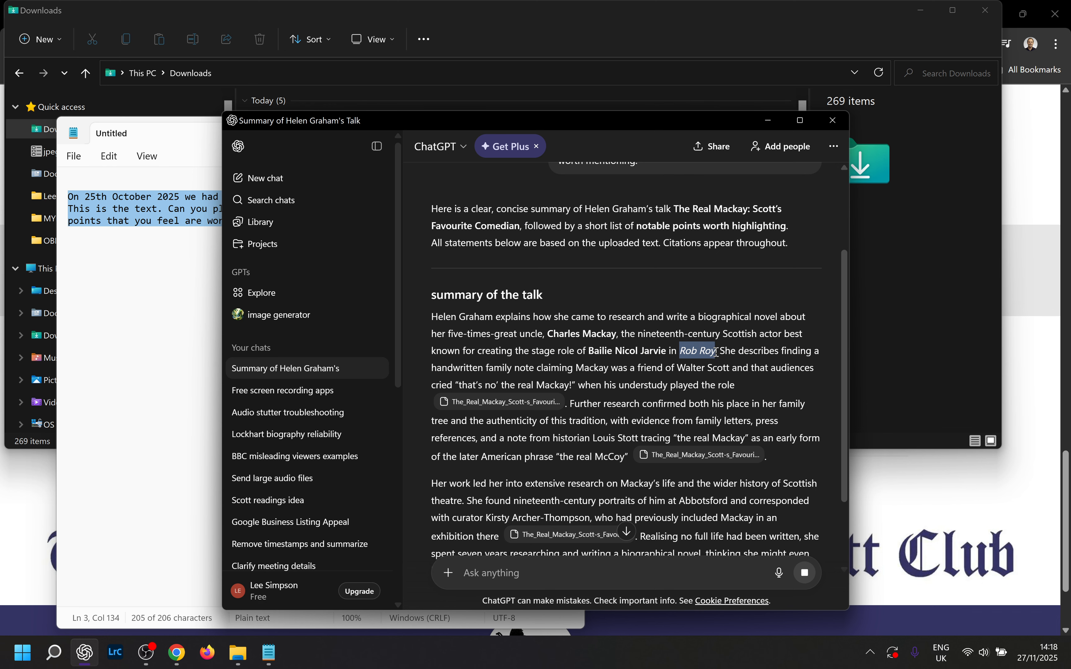
{"action": "left_click", "coordinate": [646, 400]}
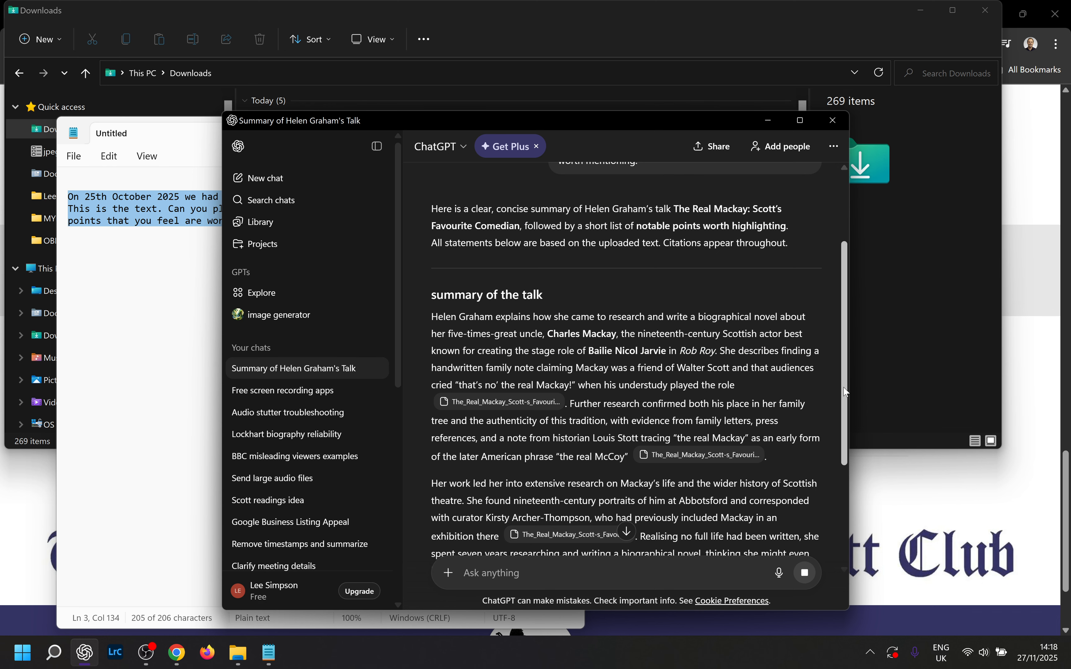
{"action": "left_click_drag", "start_coordinate": [848, 399], "coordinate": [854, 511]}
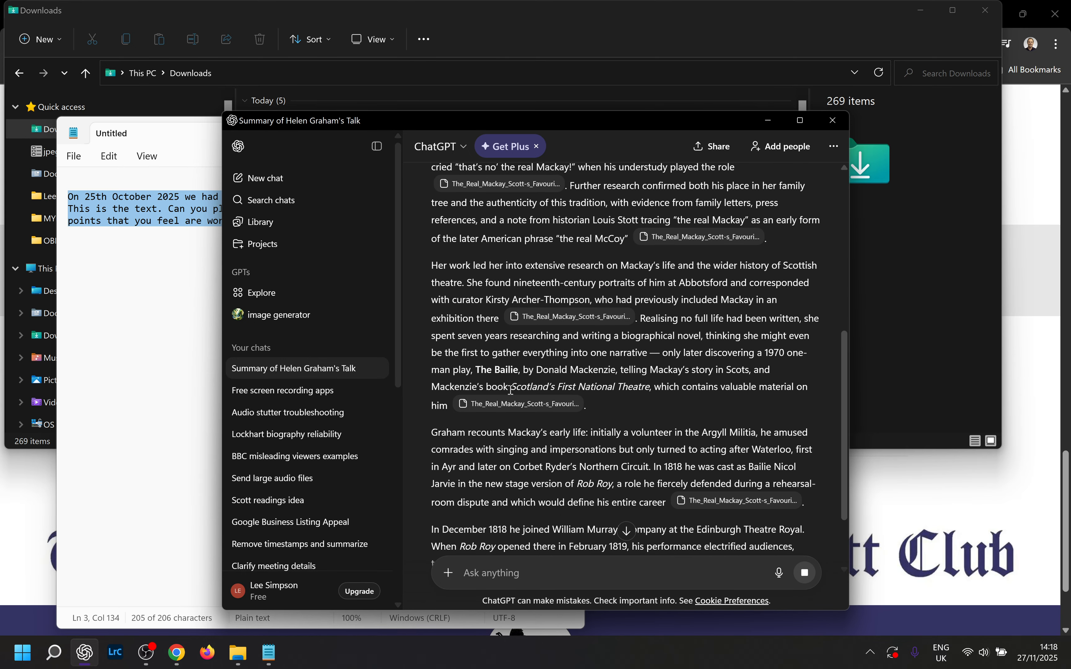
{"action": "left_click_drag", "start_coordinate": [557, 386], "coordinate": [662, 388]}
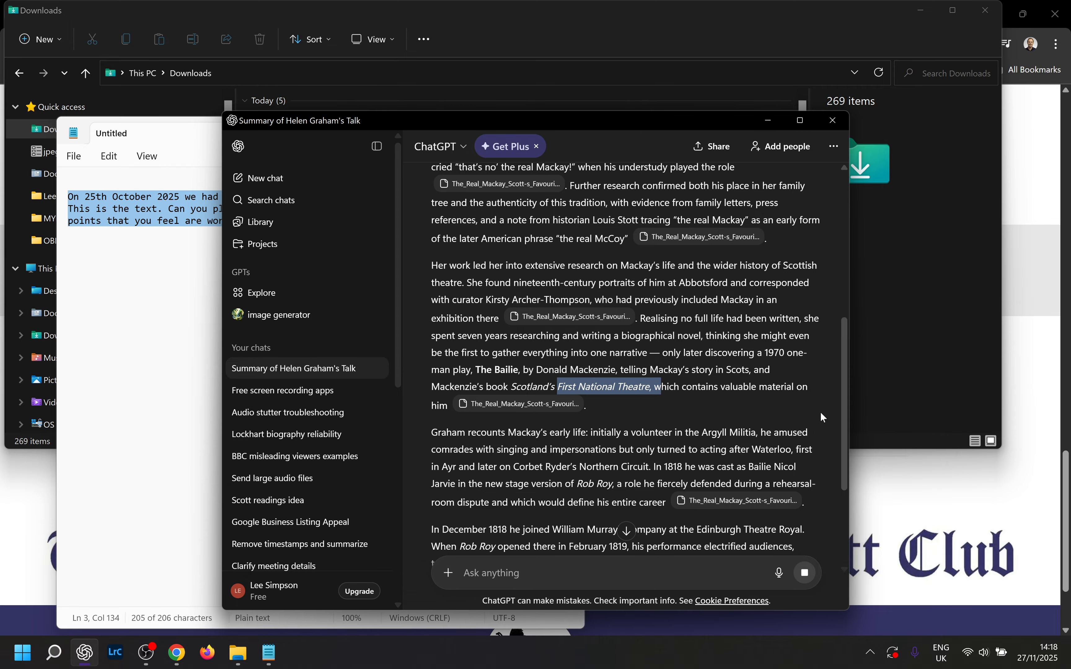
{"action": "left_click_drag", "start_coordinate": [846, 430], "coordinate": [860, 557]}
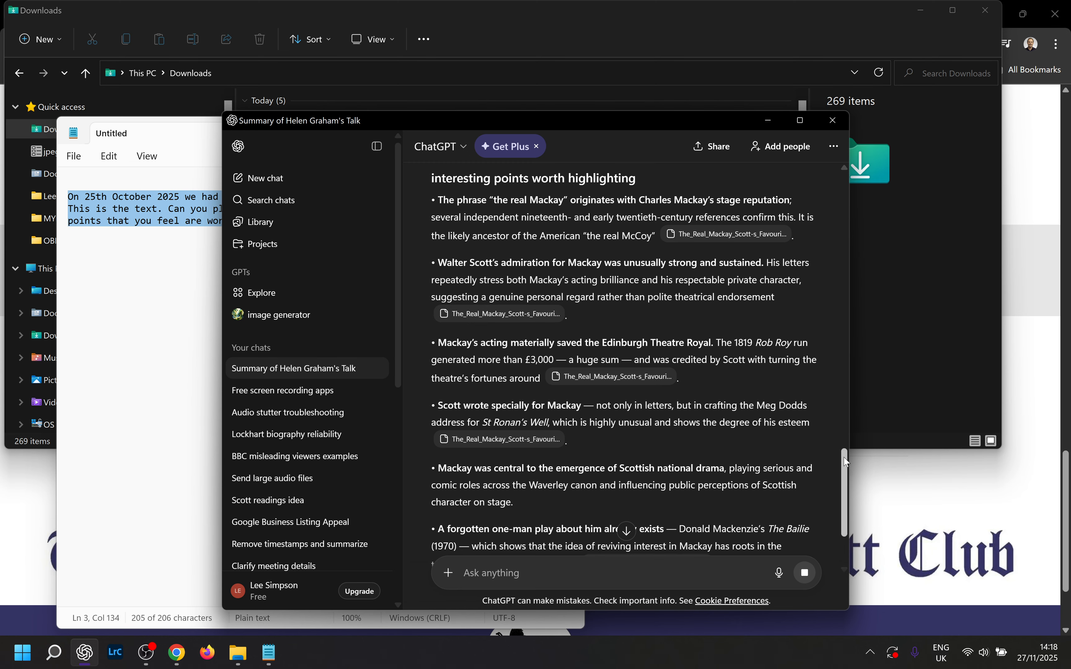
{"action": "left_click_drag", "start_coordinate": [844, 466], "coordinate": [856, 549]}
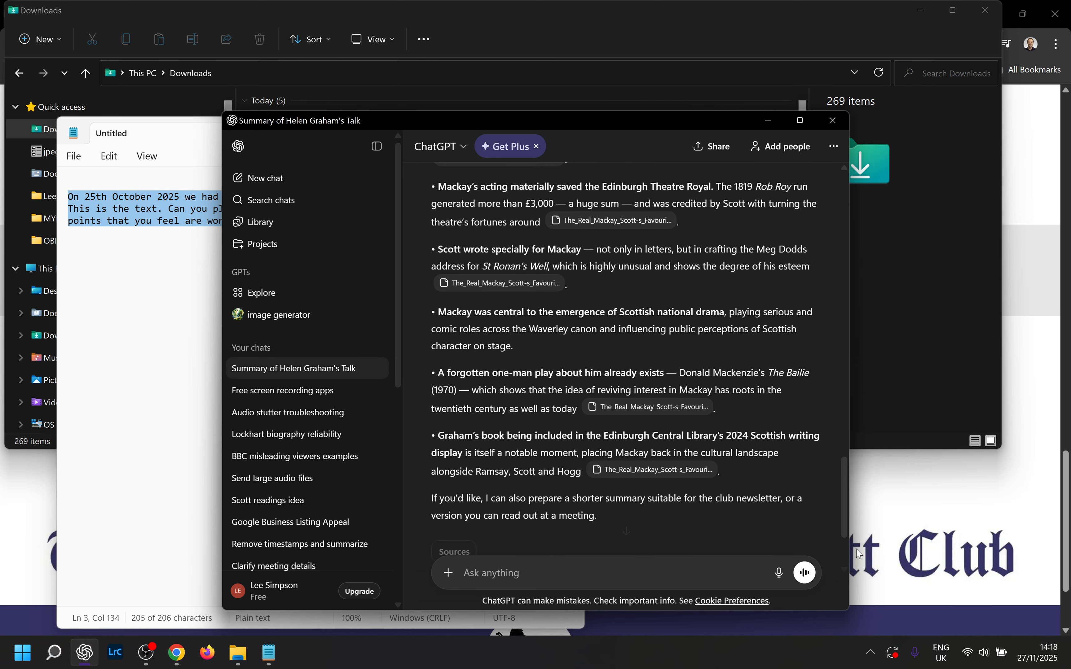
{"action": "scroll", "coordinate": [846, 483], "scroll_direction": "down", "scroll_amount": 3}
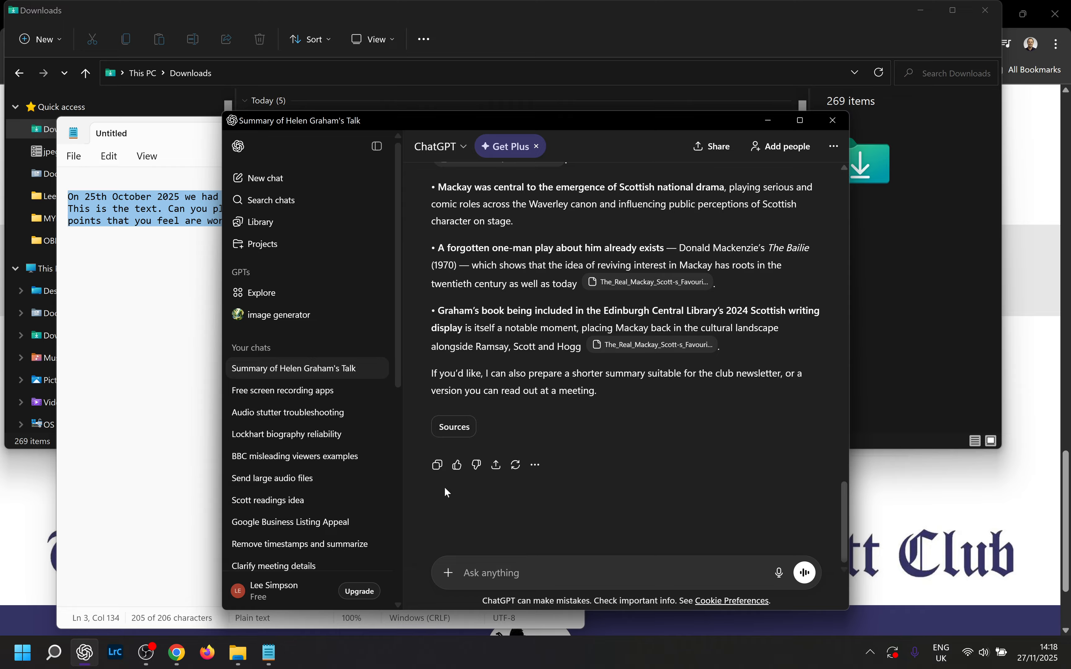
{"action": "left_click", "coordinate": [438, 471]}
Paste ChatGPT's reply under Summary of the Talk in the blog post editor
{"action": "left_click", "coordinate": [182, 660]}
{"action": "left_click", "coordinate": [283, 14]}
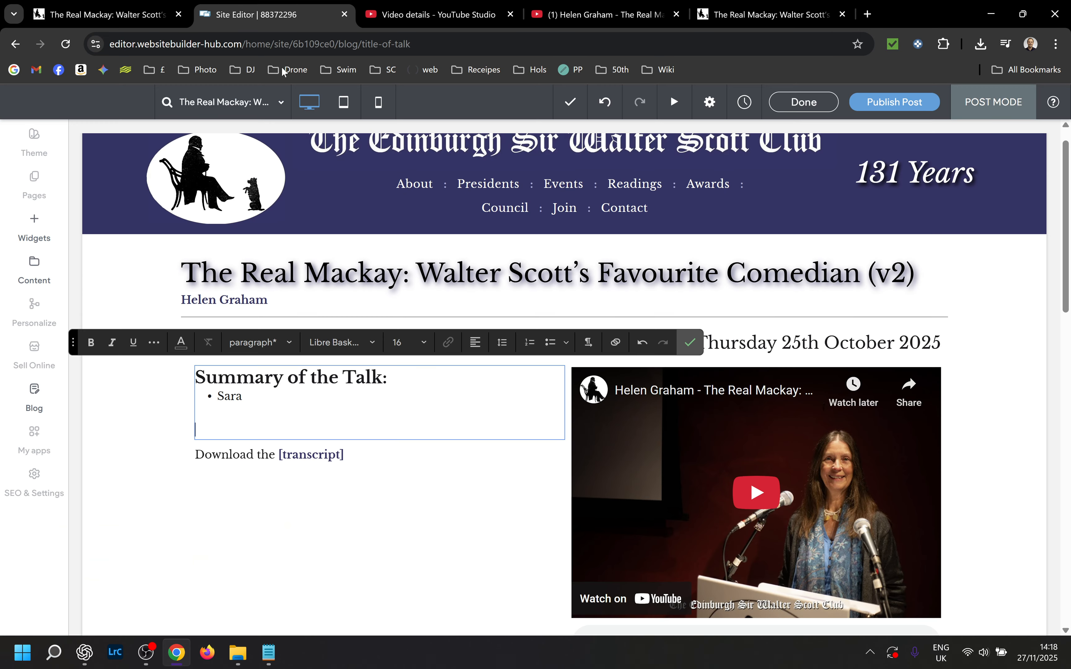
{"action": "key", "text": "ctrl+v"}
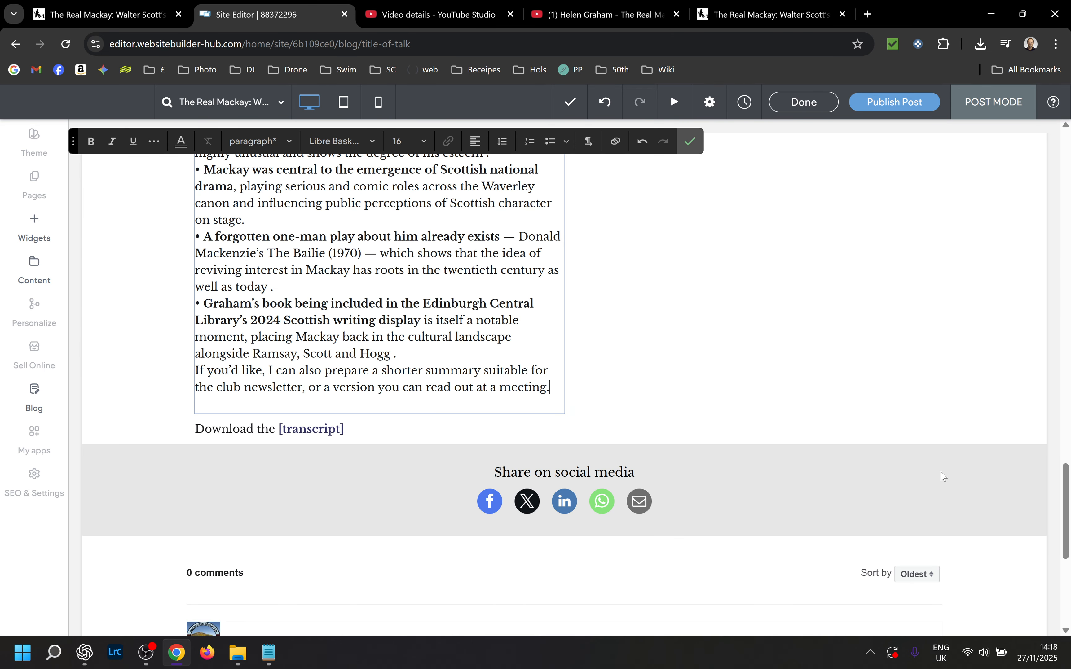
Delete the speaker bullet and ChatGPT's introductory lines from the pasted summary
{"action": "left_click_drag", "start_coordinate": [1068, 518], "coordinate": [1055, 213]}
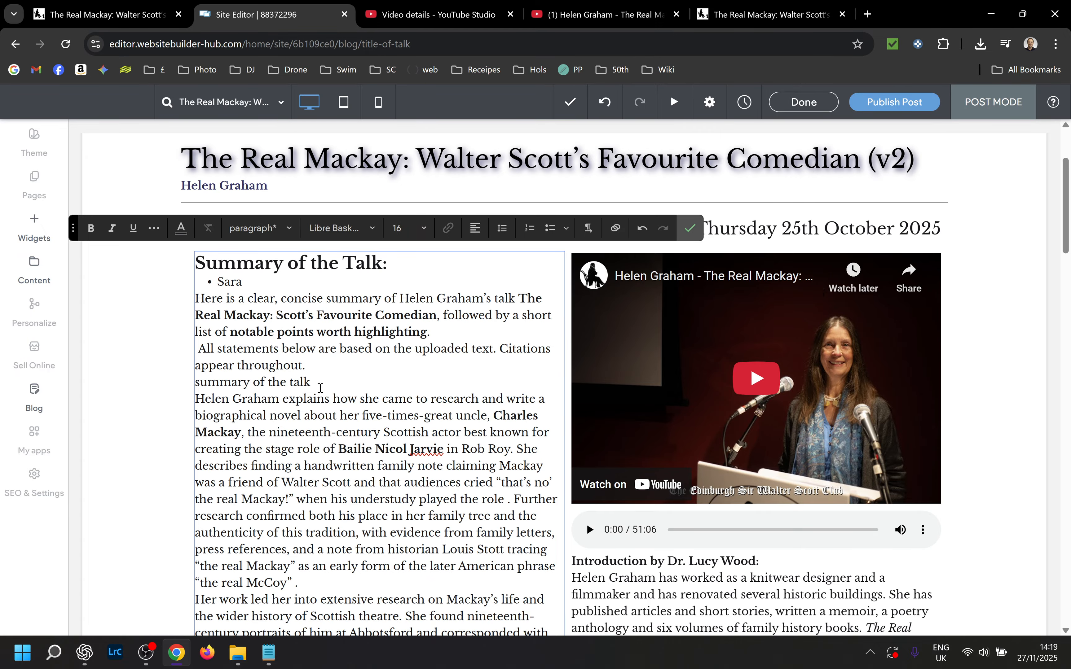
{"action": "left_click_drag", "start_coordinate": [323, 384], "coordinate": [186, 291]}
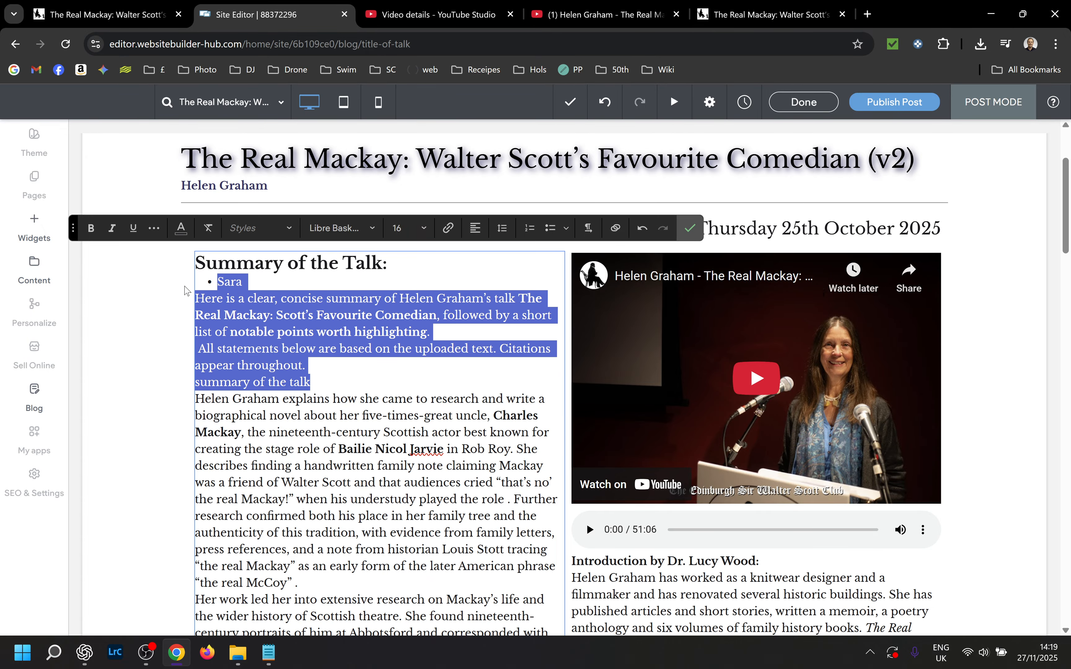
{"action": "key", "text": "BackSpace"}
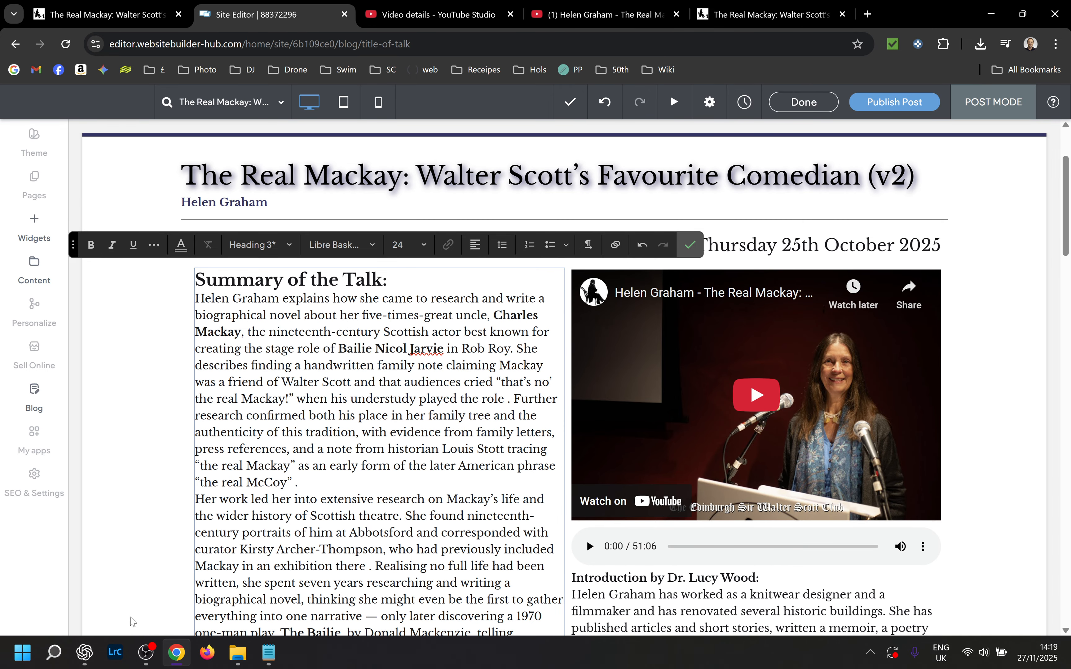
{"action": "left_click", "coordinate": [94, 649]}
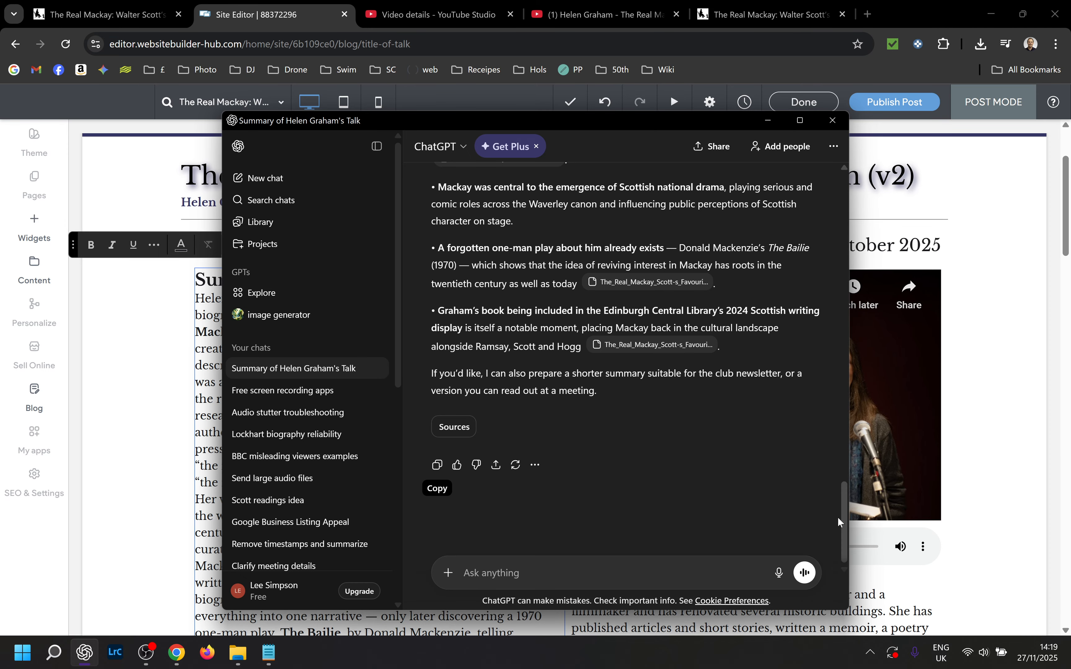
Scroll up ChatGPT's reply and select Rob Roy to confirm it is italicised
{"action": "left_click_drag", "start_coordinate": [844, 528], "coordinate": [847, 260]}
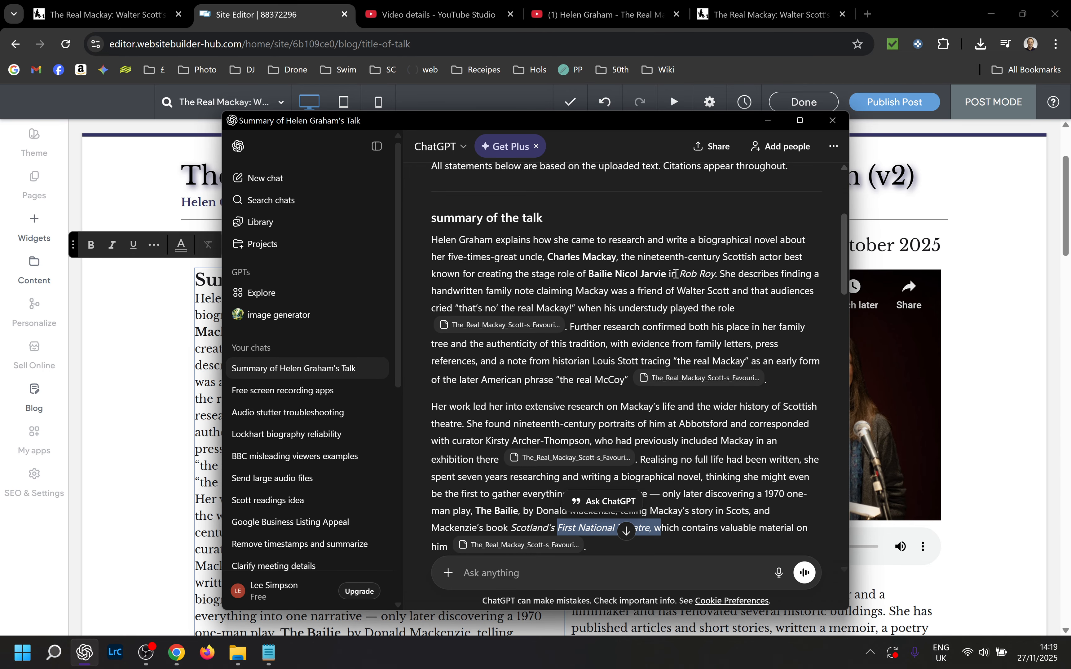
{"action": "left_click_drag", "start_coordinate": [680, 275], "coordinate": [716, 271]}
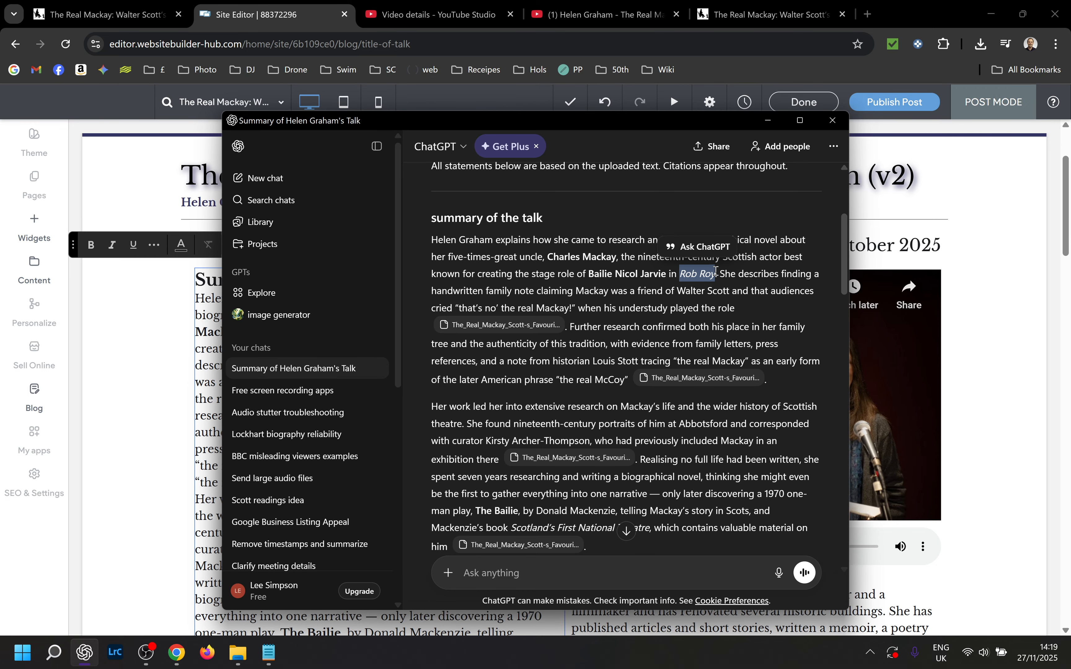
Make Rob Roy italic in the post's pasted summary with Ctrl+I, matching ChatGPT
{"action": "key", "text": "alt+Tab"}
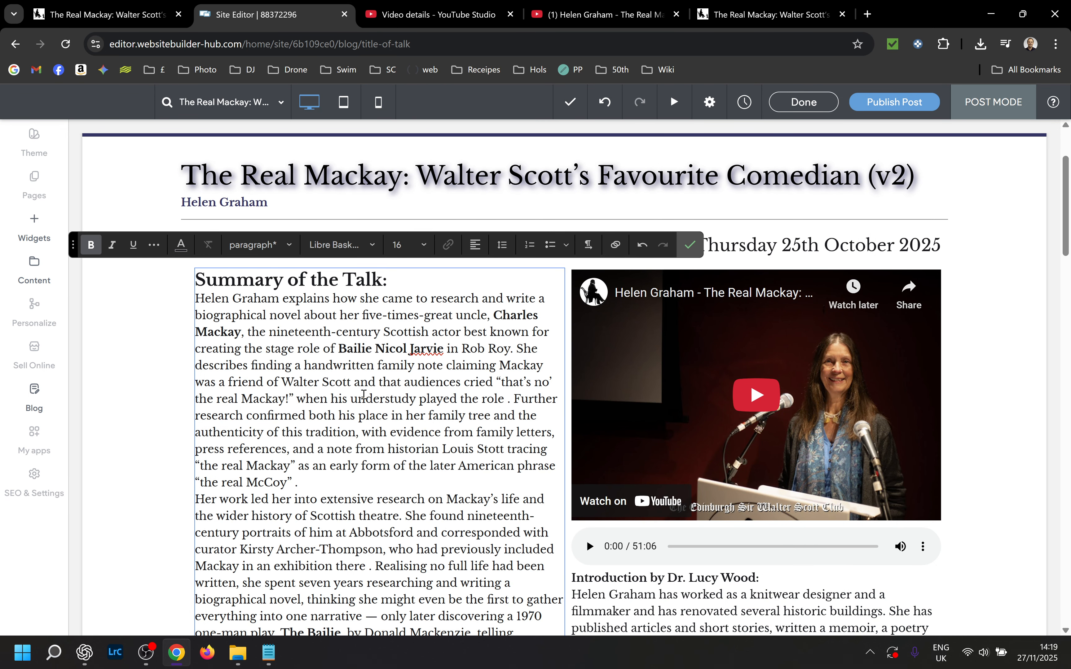
{"action": "left_click_drag", "start_coordinate": [464, 352], "coordinate": [507, 351]}
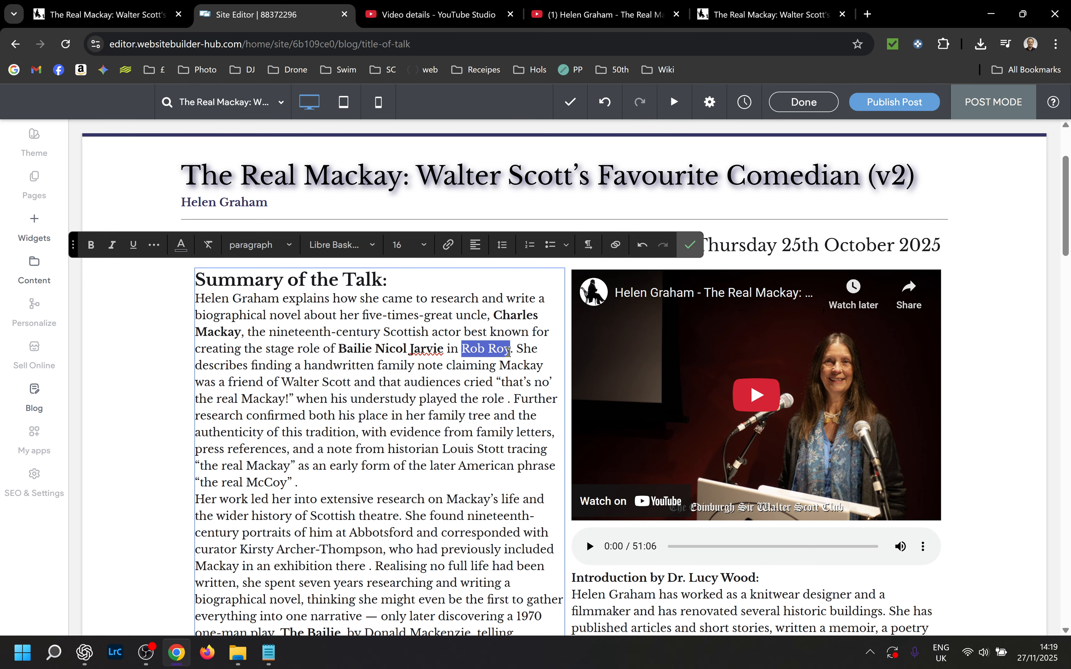
{"action": "key", "text": "ctrl+i"}
{"action": "left_click", "coordinate": [430, 415]}
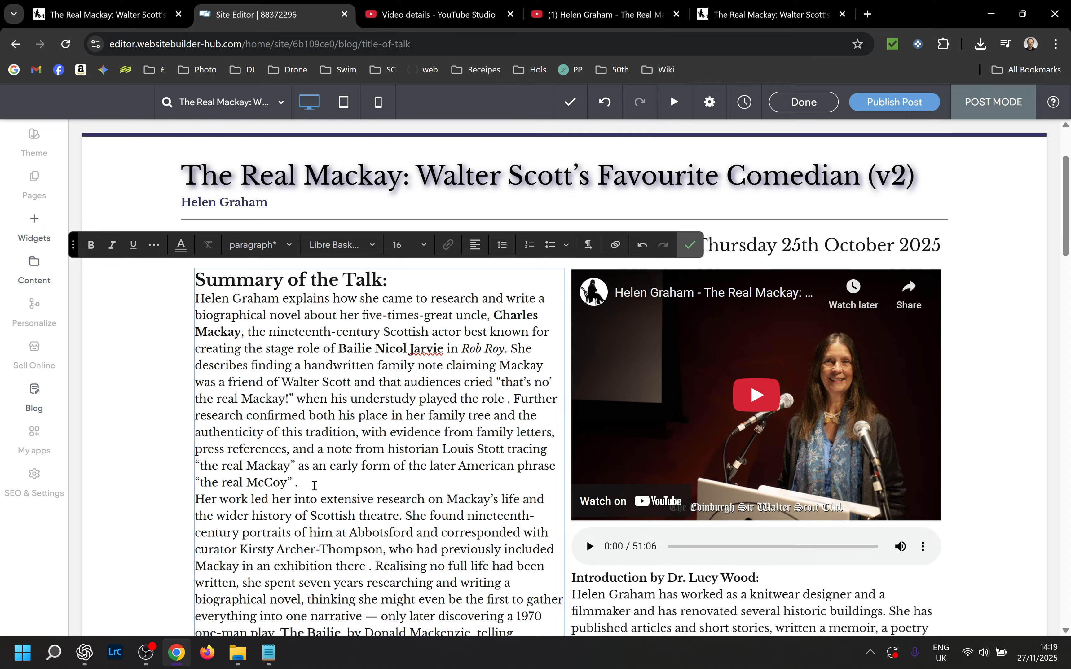
Insert blank lines after the McCoy, entire career and benefit night paragraphs, checking ChatGPT's breaks
{"action": "key", "text": "Return"}
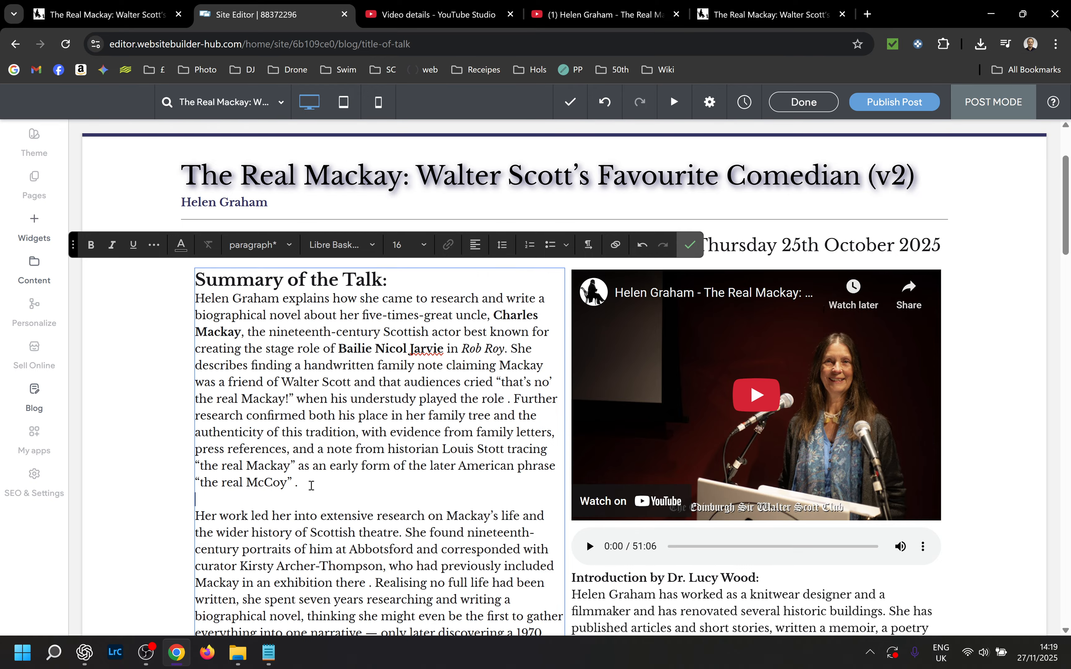
{"action": "left_click_drag", "start_coordinate": [1067, 208], "coordinate": [1069, 281]}
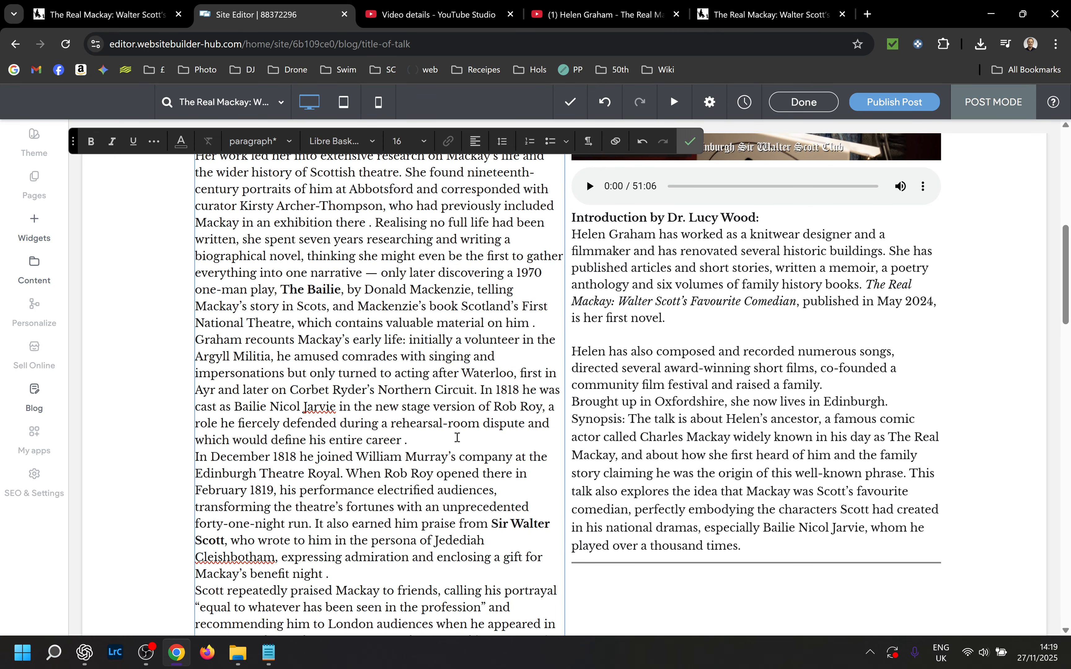
{"action": "left_click", "coordinate": [447, 438]}
{"action": "key", "text": "Return"}
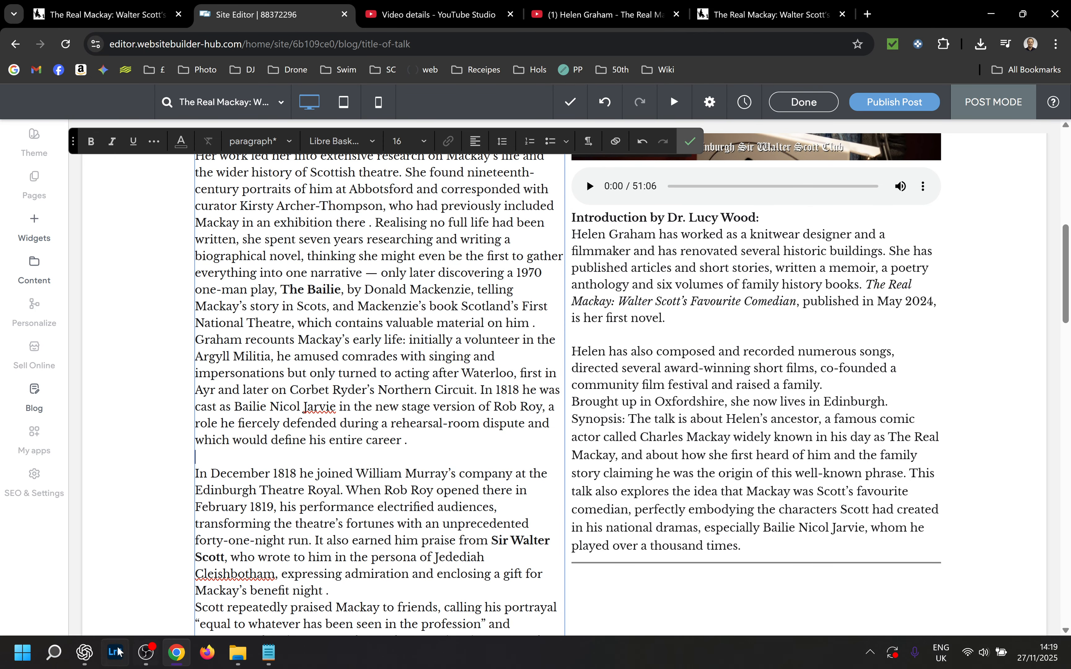
{"action": "left_click", "coordinate": [85, 652]}
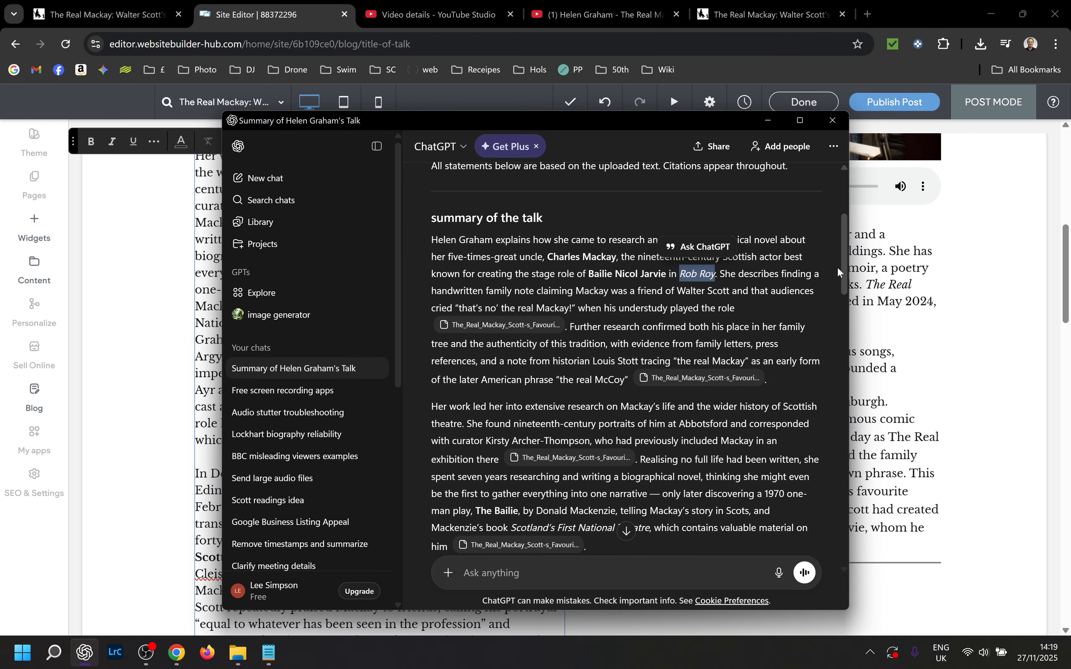
{"action": "scroll", "coordinate": [858, 292], "scroll_direction": "down", "scroll_amount": 2}
{"action": "scroll", "coordinate": [859, 292], "scroll_direction": "down", "scroll_amount": 1}
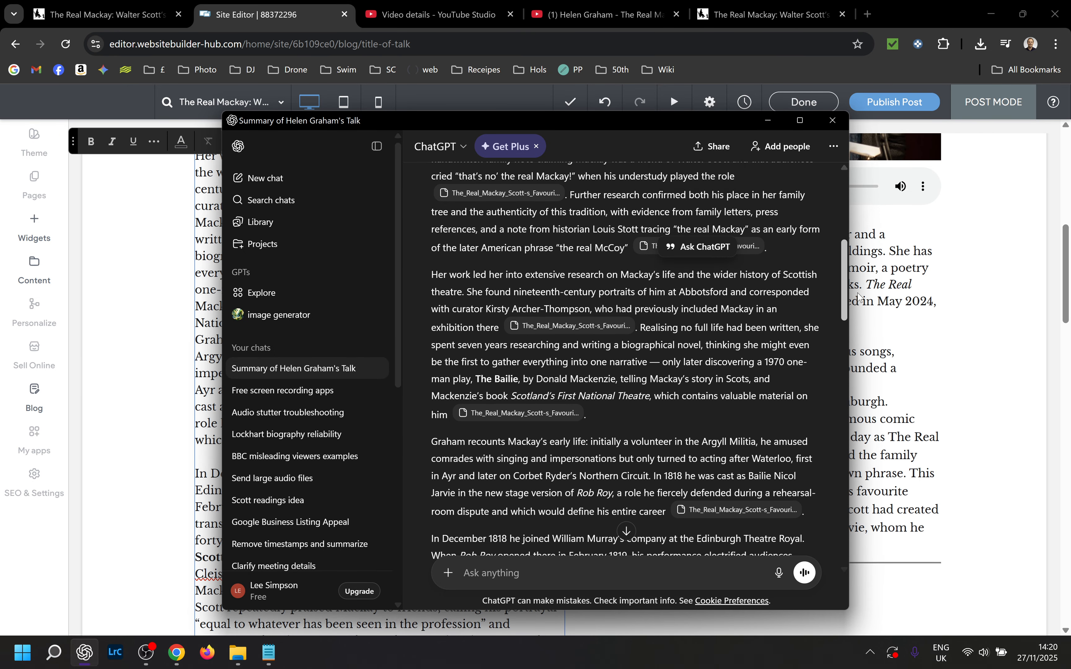
{"action": "left_click", "coordinate": [84, 652]}
{"action": "left_click", "coordinate": [344, 592]}
{"action": "key", "text": "Return"}
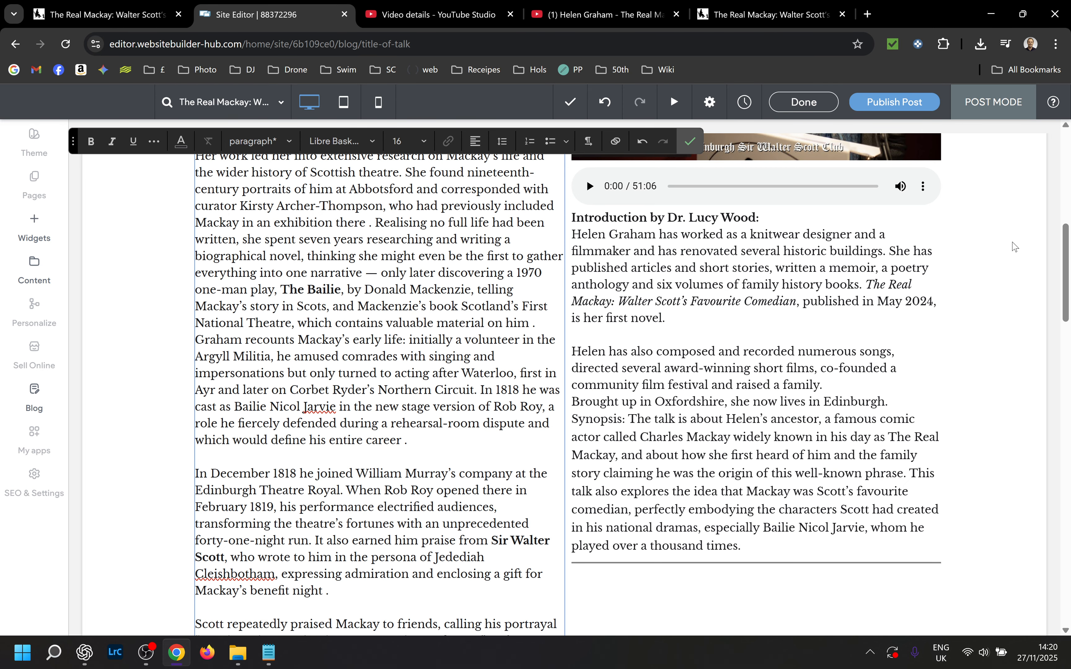
Add blank lines after the gutterbluid and character paragraphs and around the highlights line
{"action": "left_click_drag", "start_coordinate": [1068, 247], "coordinate": [1049, 315]}
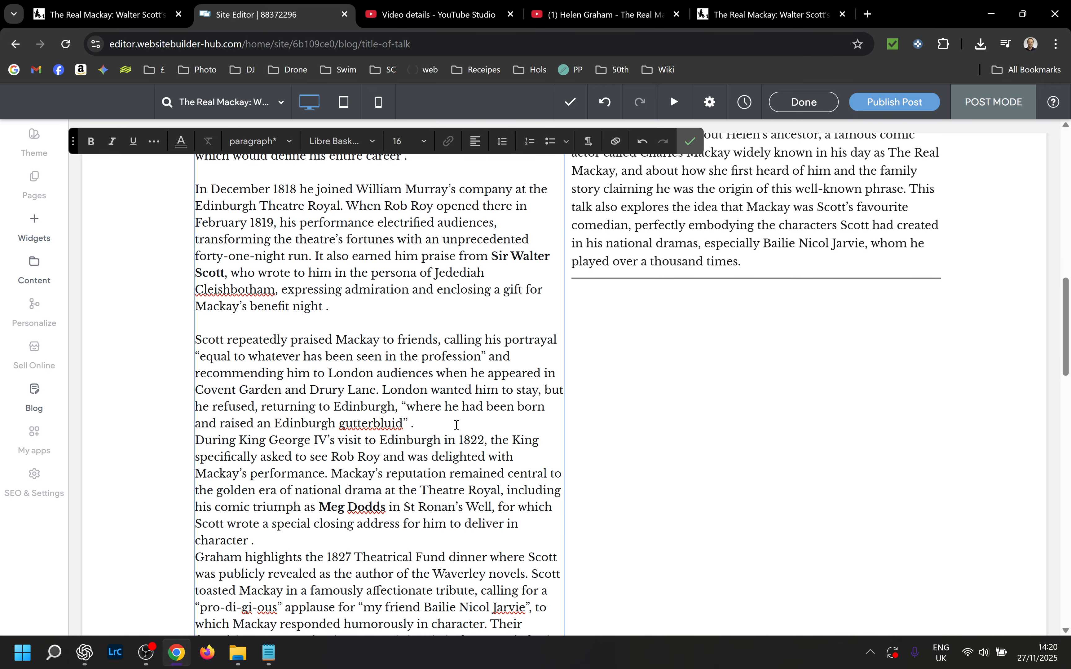
{"action": "key", "text": "Return"}
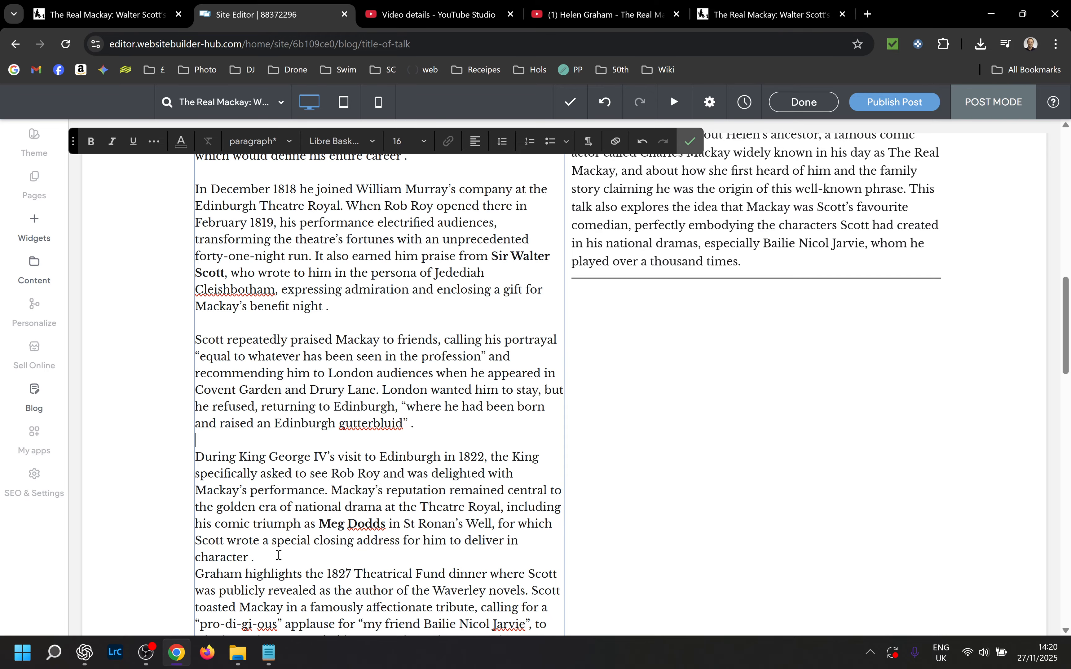
{"action": "key", "text": "Return"}
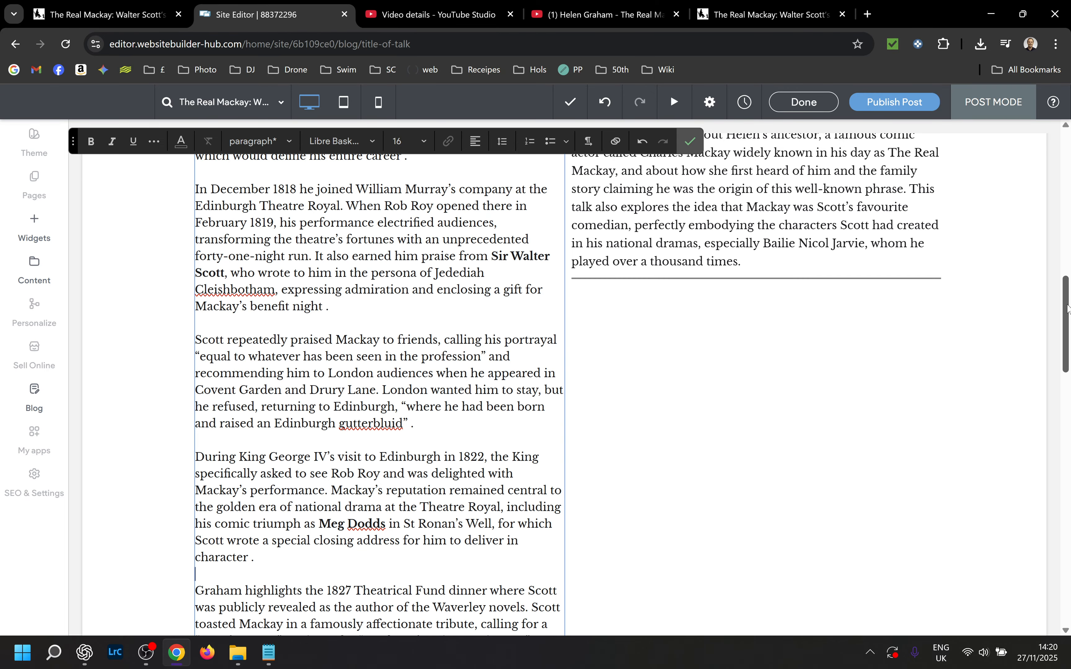
{"action": "left_click_drag", "start_coordinate": [1064, 312], "coordinate": [1069, 441]}
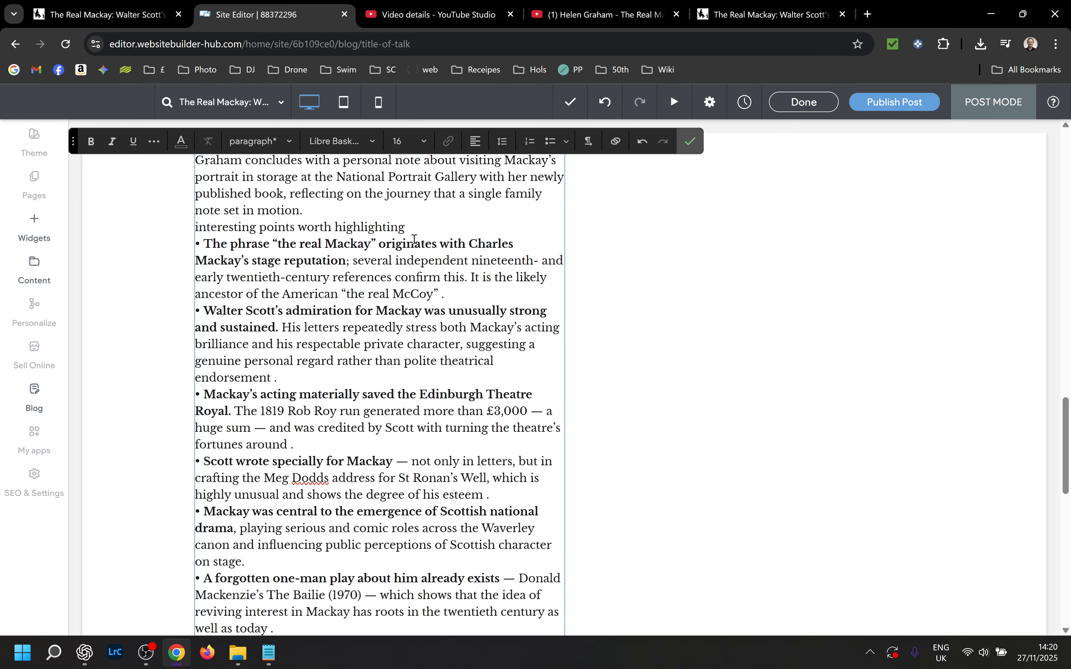
{"action": "key", "text": "Return"}
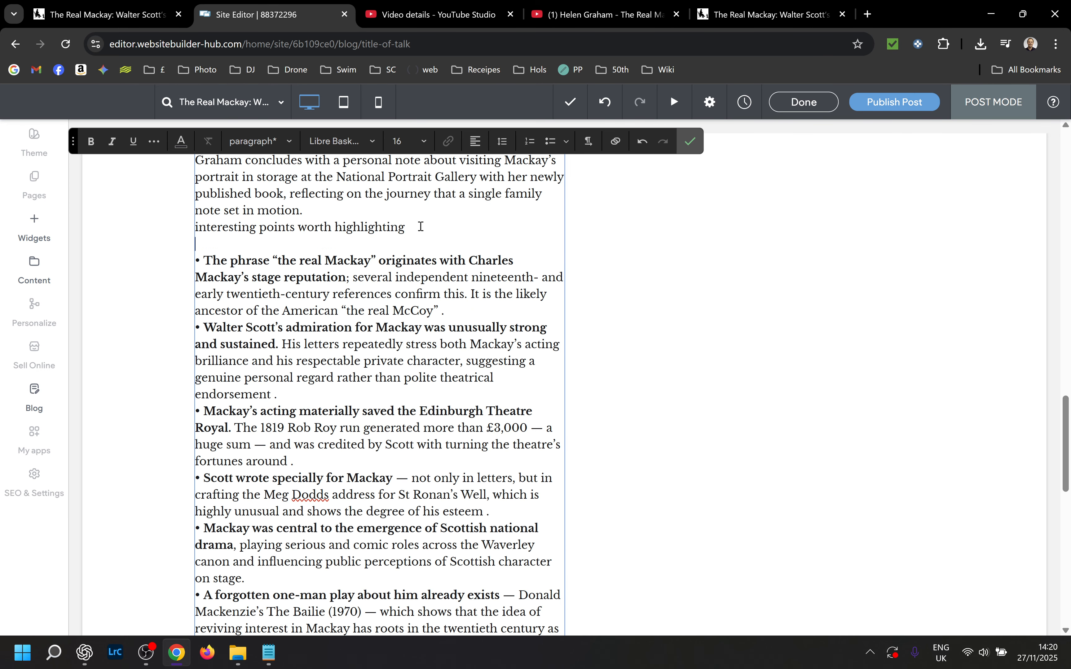
{"action": "left_click", "coordinate": [326, 212]}
{"action": "key", "text": "Return"}
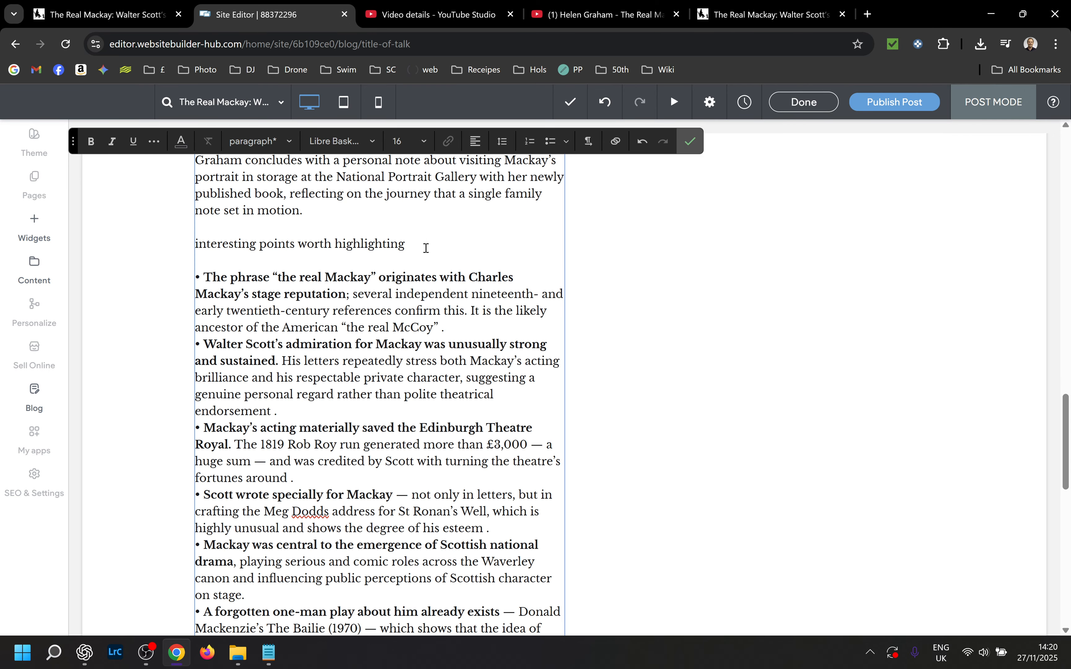
Turn the 'interesting points worth highlighting' line into a Heading 4 and reselect it
{"action": "left_click_drag", "start_coordinate": [420, 243], "coordinate": [174, 251]}
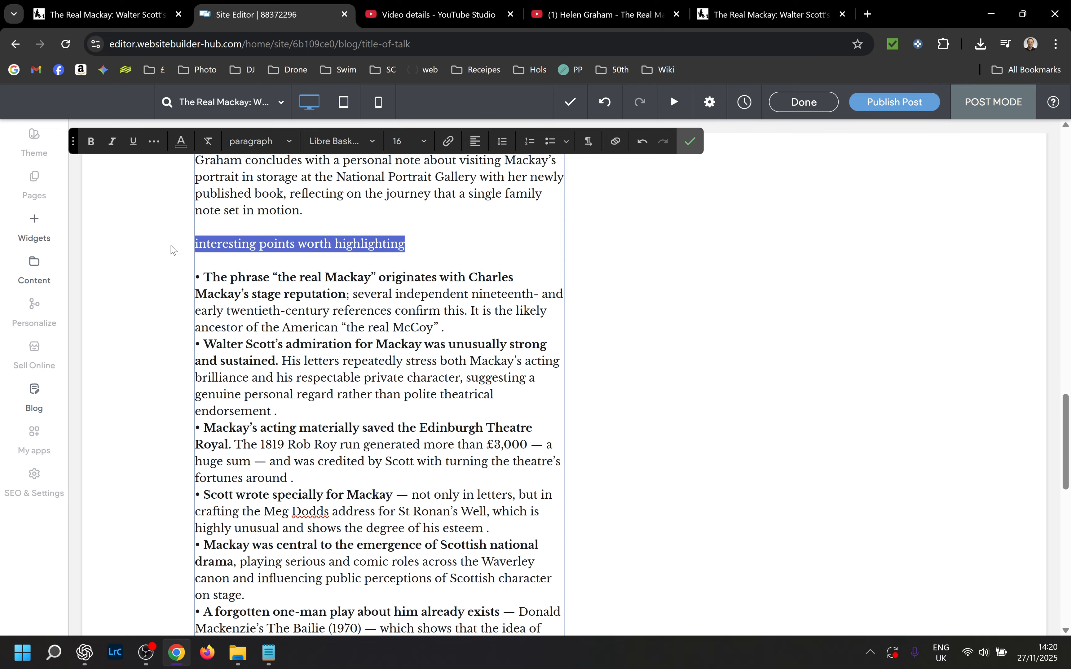
{"action": "left_click", "coordinate": [258, 142]}
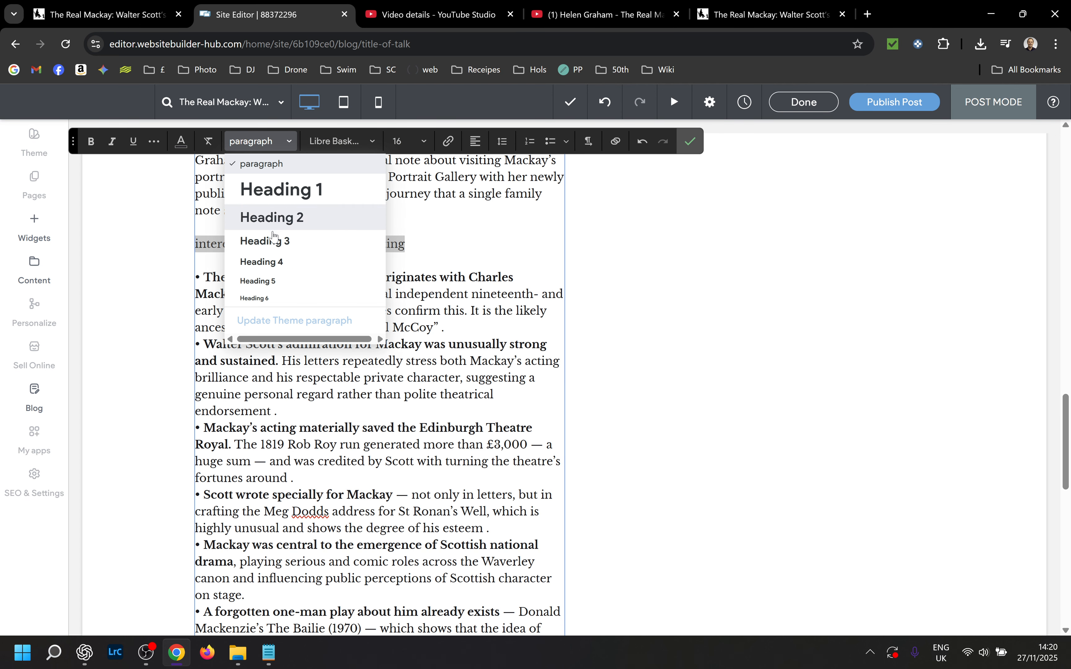
{"action": "left_click", "coordinate": [267, 259]}
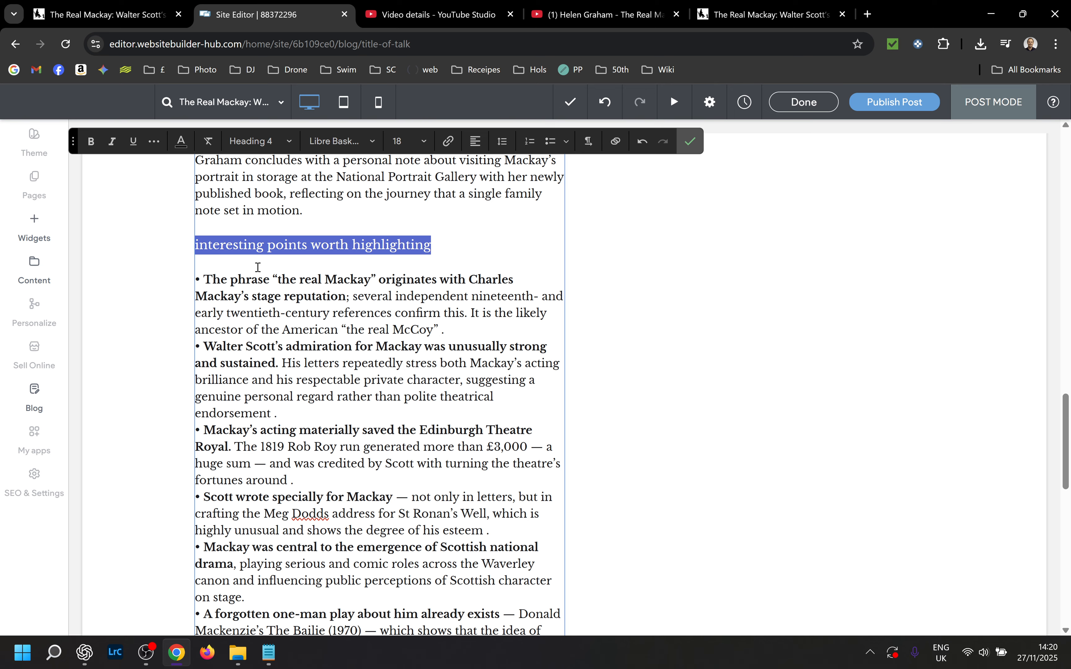
{"action": "left_click", "coordinate": [258, 267]}
{"action": "left_click_drag", "start_coordinate": [436, 244], "coordinate": [347, 254]}
{"action": "left_click", "coordinate": [447, 247]}
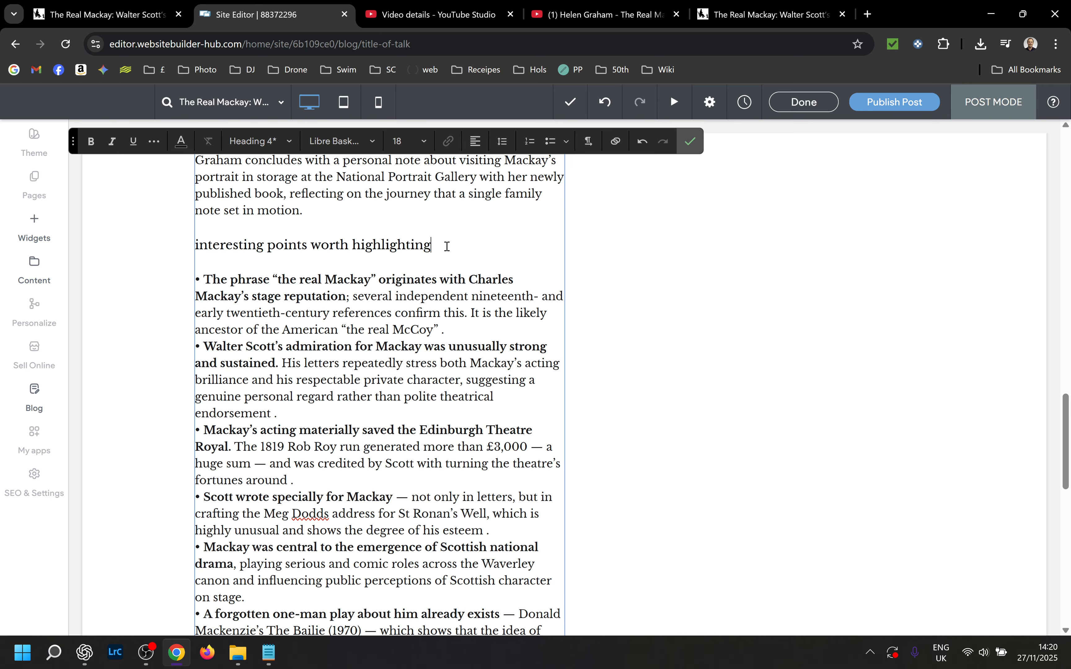
{"action": "left_click_drag", "start_coordinate": [446, 247], "coordinate": [188, 244]}
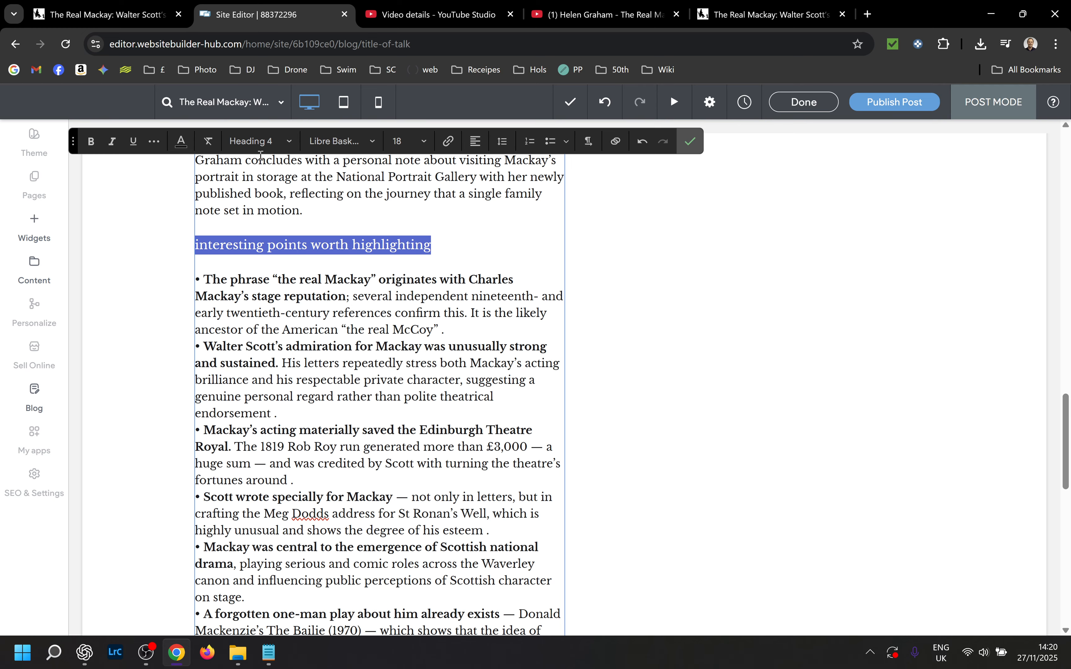
Try Heading 2 and Heading 3 on the line, then settle on a smaller heading style
{"action": "left_click", "coordinate": [254, 140]}
{"action": "left_click", "coordinate": [271, 219]}
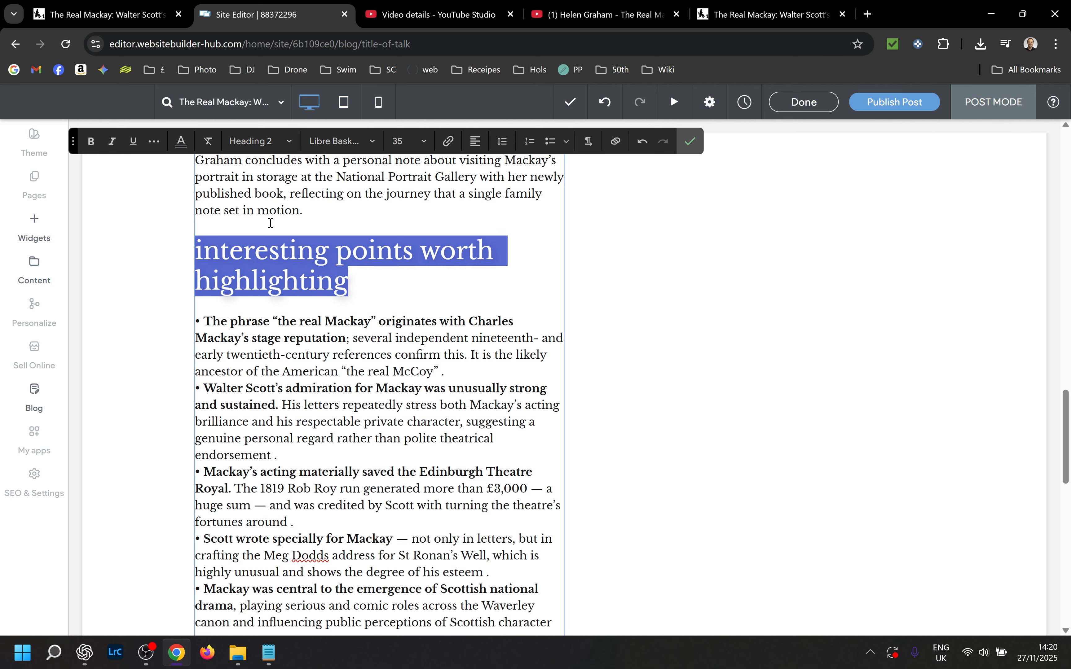
{"action": "left_click", "coordinate": [254, 141]}
{"action": "left_click", "coordinate": [264, 241]}
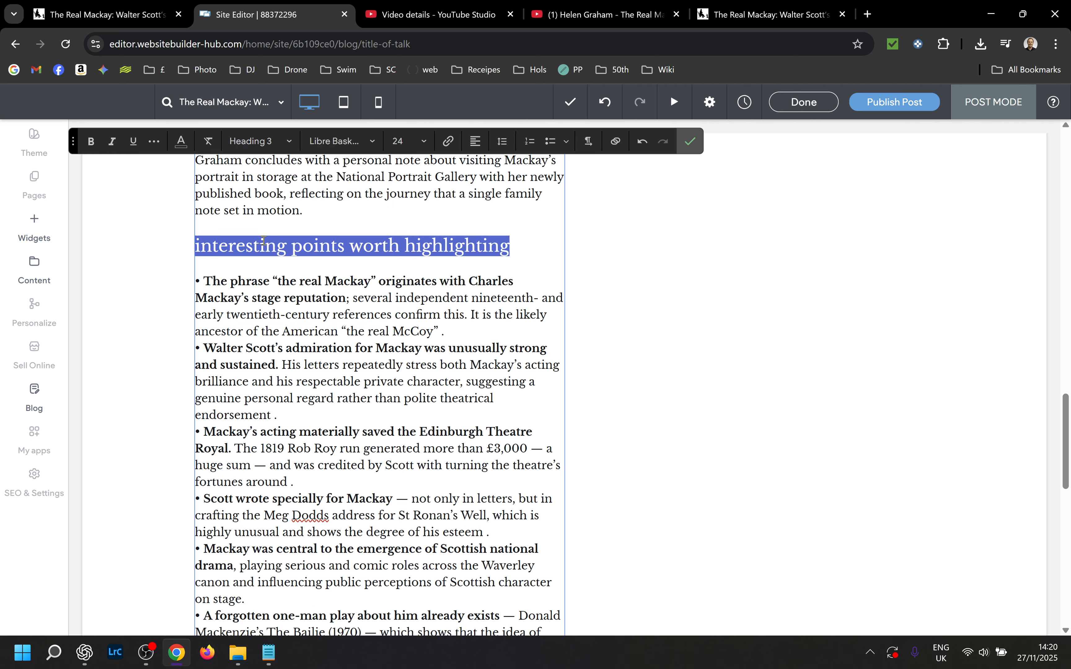
{"action": "left_click", "coordinate": [268, 214]}
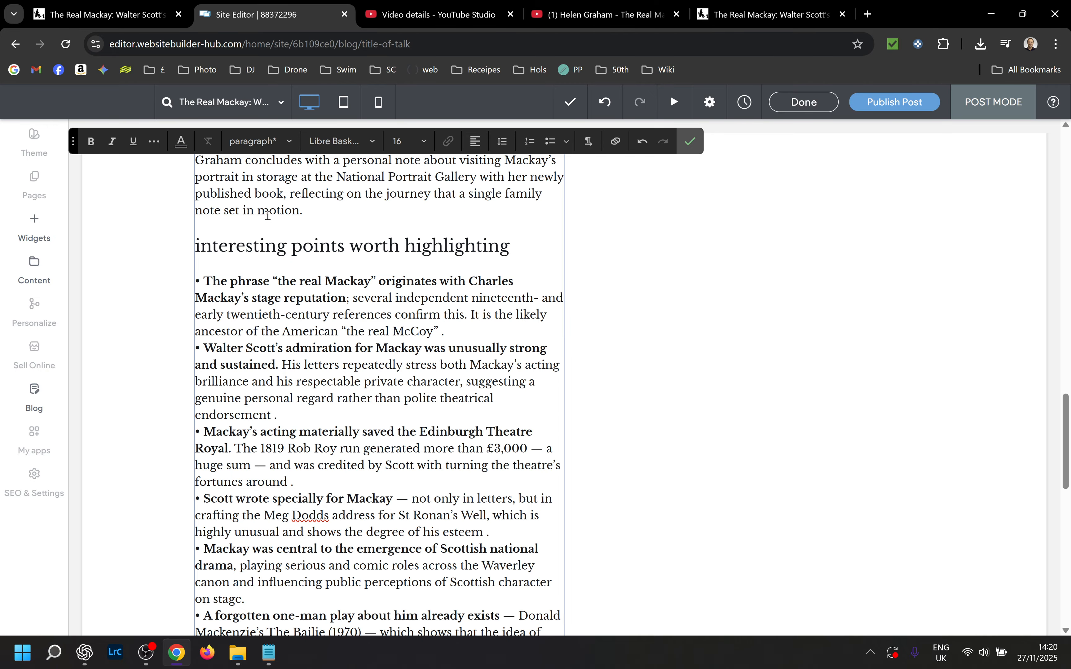
{"action": "left_click", "coordinate": [513, 245]}
{"action": "left_click_drag", "start_coordinate": [196, 246], "coordinate": [513, 256]}
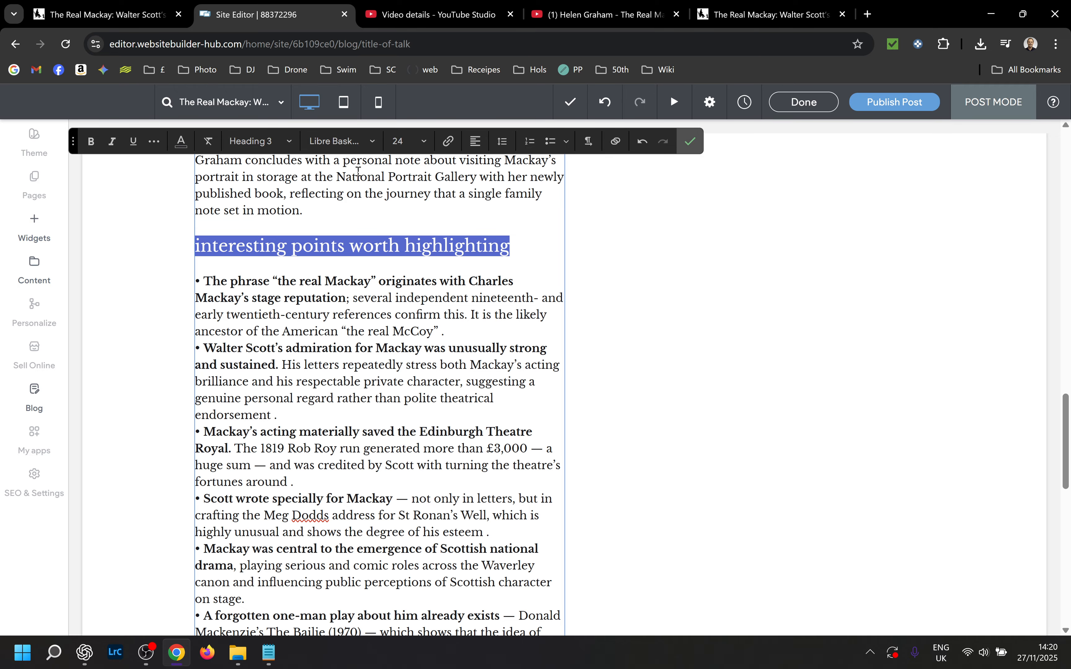
{"action": "left_click", "coordinate": [262, 140]}
{"action": "left_click", "coordinate": [284, 288]}
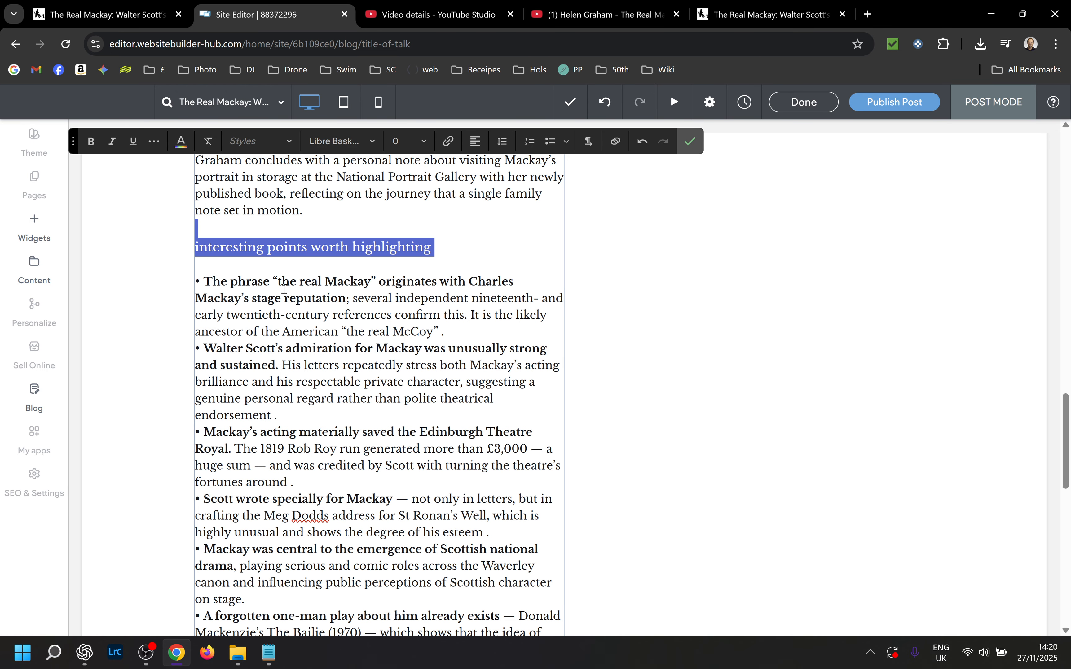
Delete the stray space before the period in the McCoy sentence
{"action": "left_click", "coordinate": [286, 327]}
{"action": "left_click", "coordinate": [442, 340]}
{"action": "key", "text": "BackSpace"}
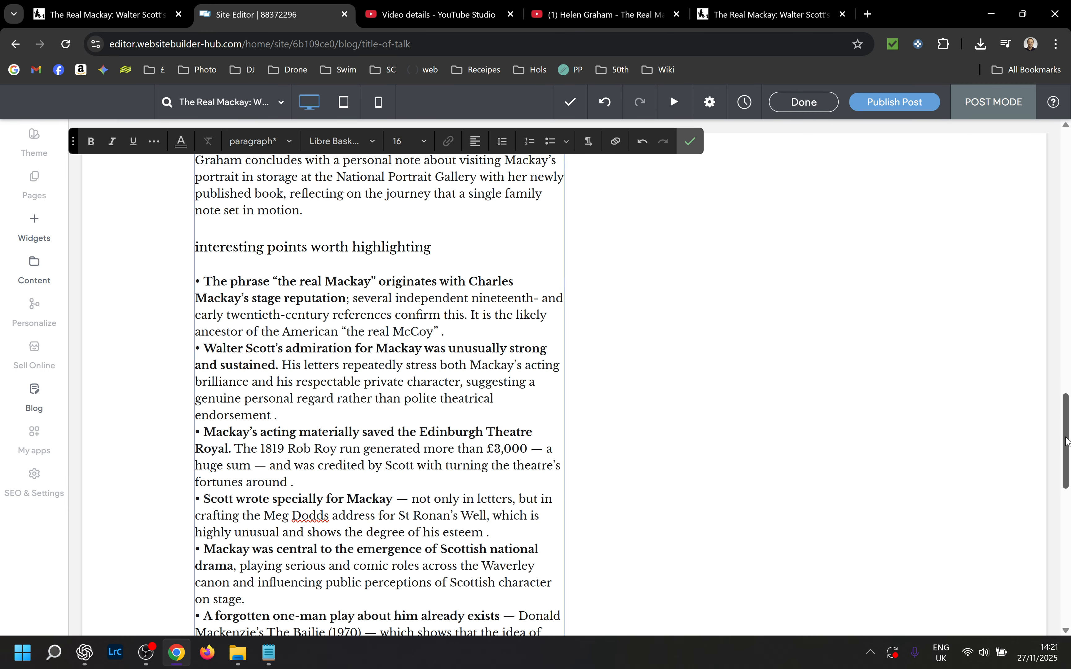
{"action": "left_click_drag", "start_coordinate": [1068, 448], "coordinate": [1068, 489]}
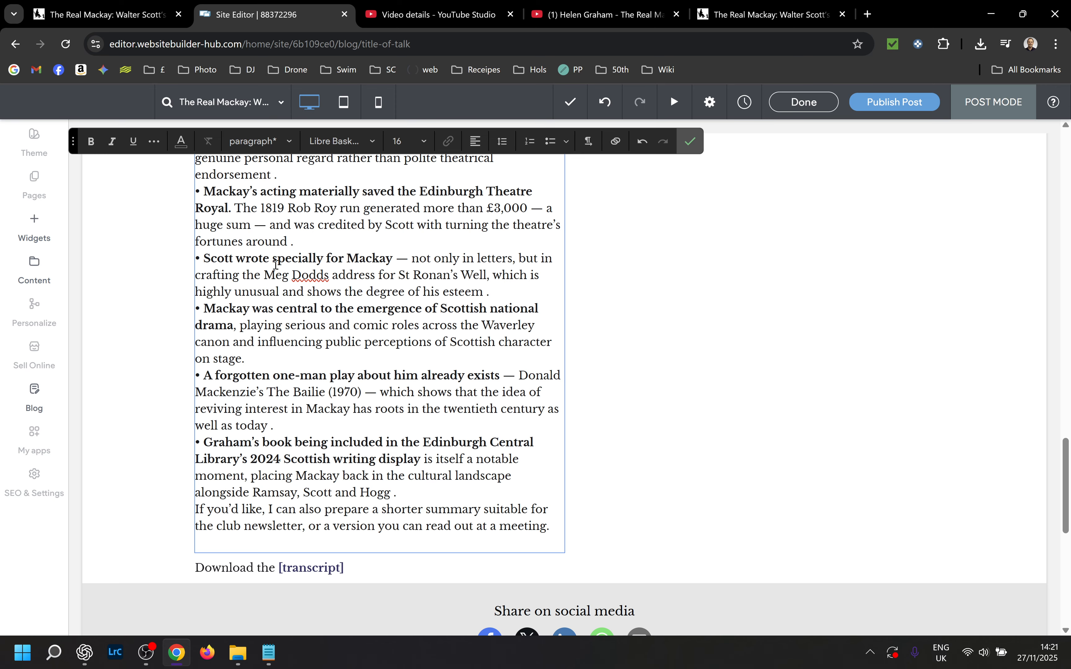
Italicise 'Rob Roy' with Ctrl+I in the bullet about the 1819 run, leaving Meg Dodds and St Ronan's Well plain
{"action": "left_click_drag", "start_coordinate": [264, 275], "coordinate": [329, 275]}
{"action": "left_click_drag", "start_coordinate": [399, 275], "coordinate": [488, 276]}
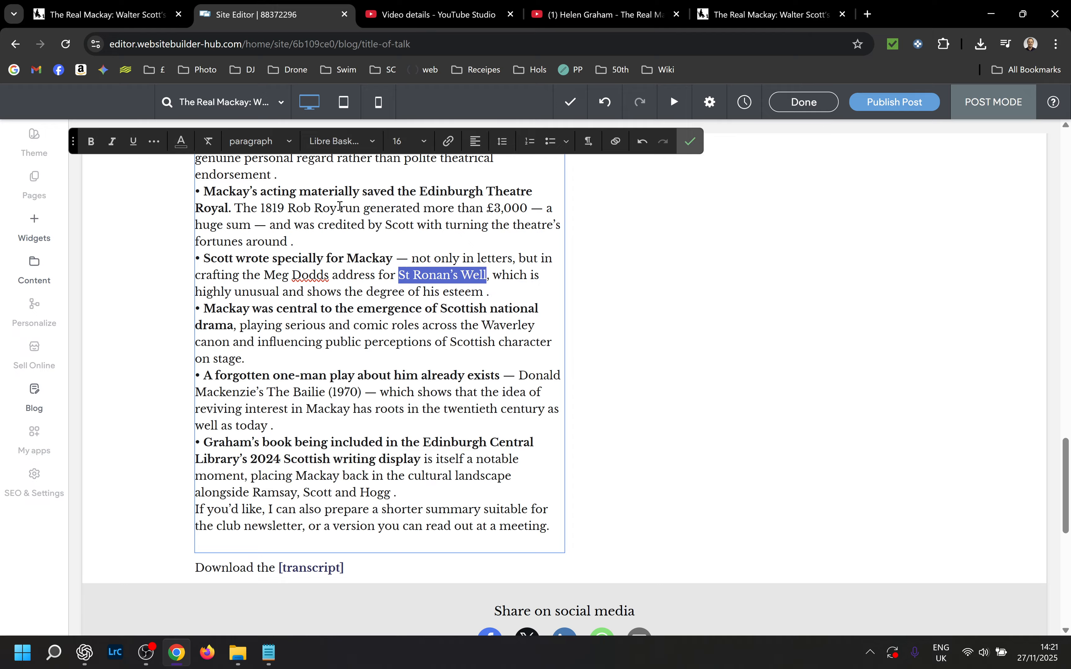
{"action": "left_click_drag", "start_coordinate": [340, 206], "coordinate": [287, 204]}
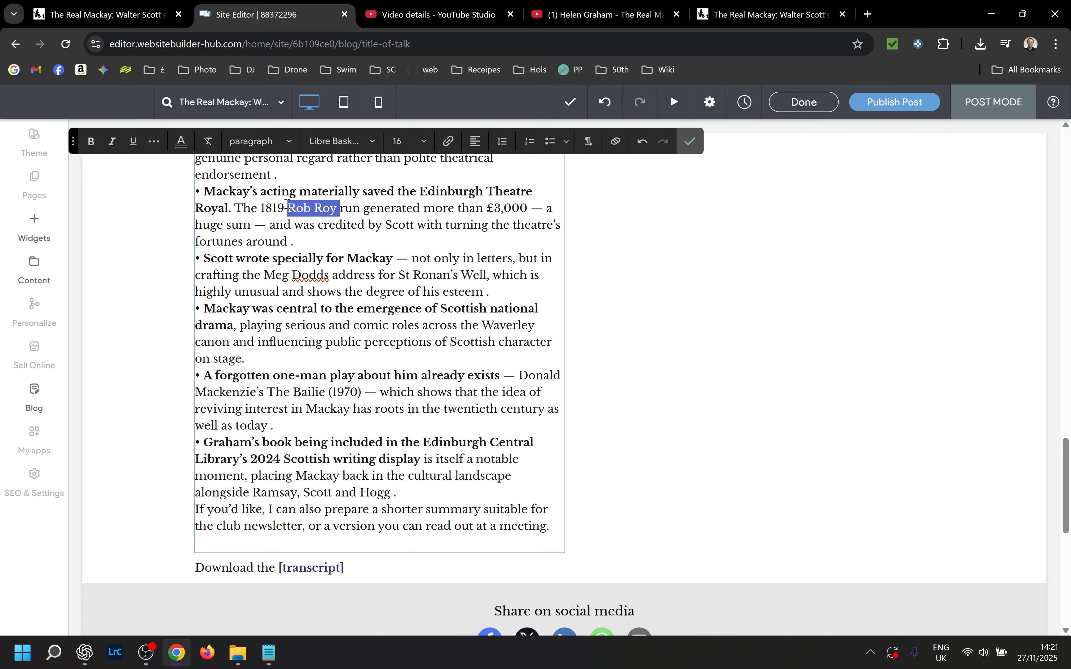
{"action": "key", "text": "ctrl+i"}
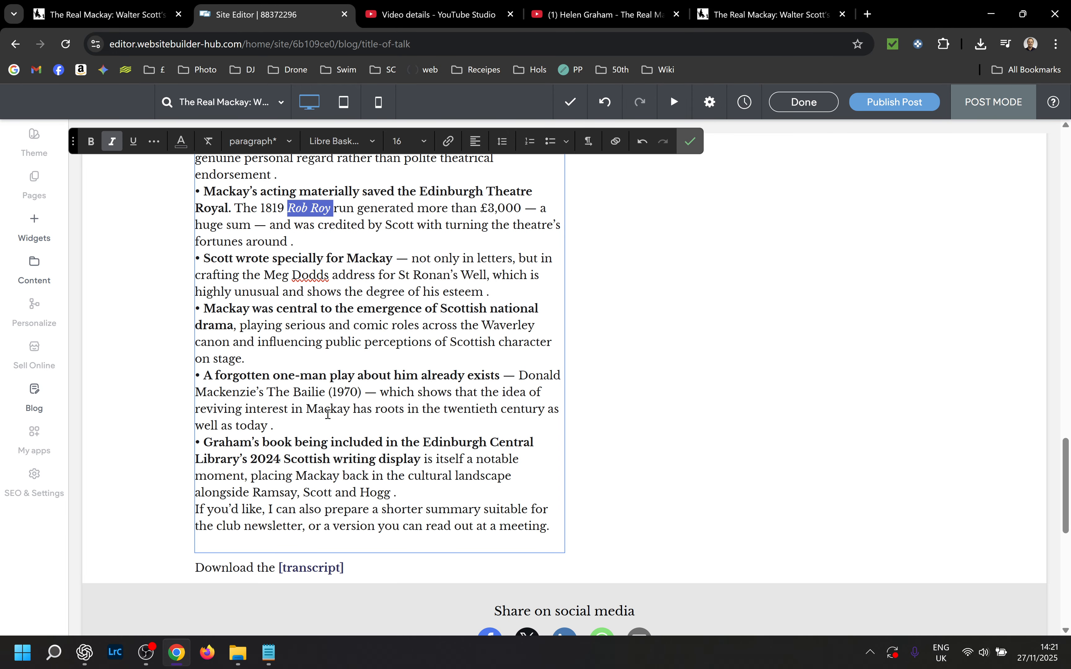
{"action": "left_click", "coordinate": [336, 513]}
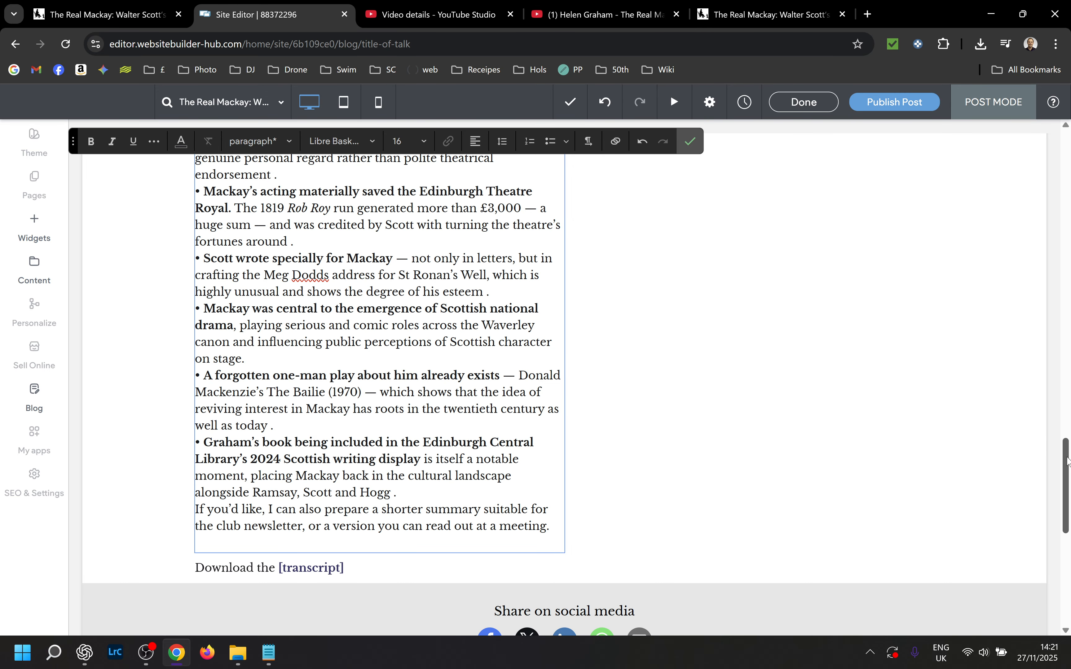
{"action": "left_click_drag", "start_coordinate": [1068, 464], "coordinate": [1068, 500]}
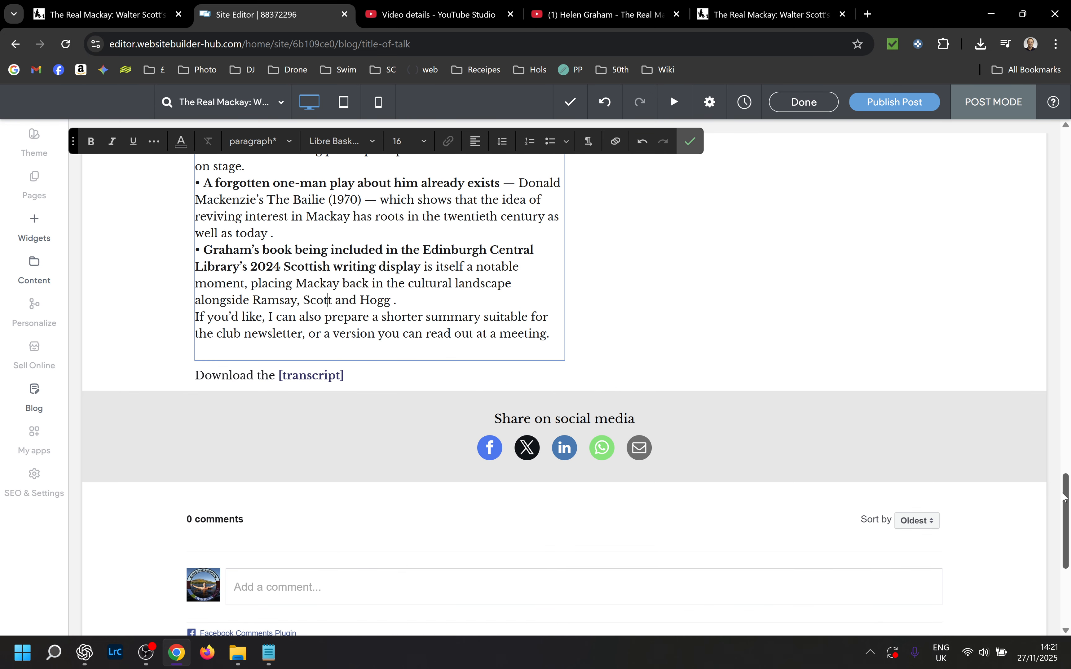
{"action": "left_click", "coordinate": [252, 384]}
Select the [transcript] link text and open the File Library via Change file in its link settings
{"action": "double_click", "coordinate": [251, 383]}
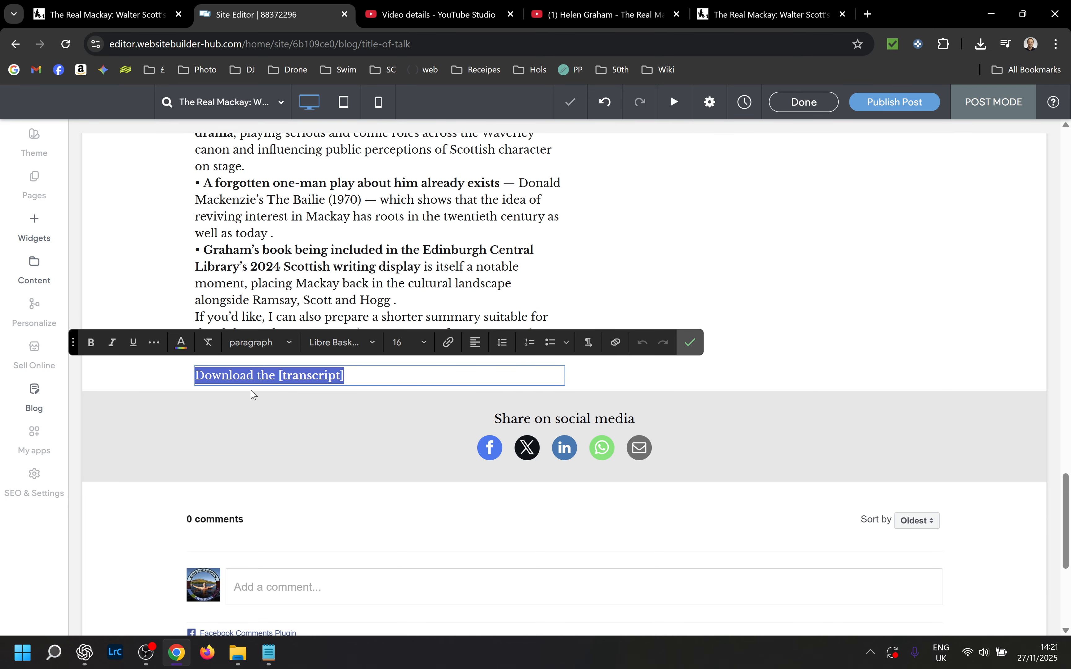
{"action": "left_click", "coordinate": [257, 376]}
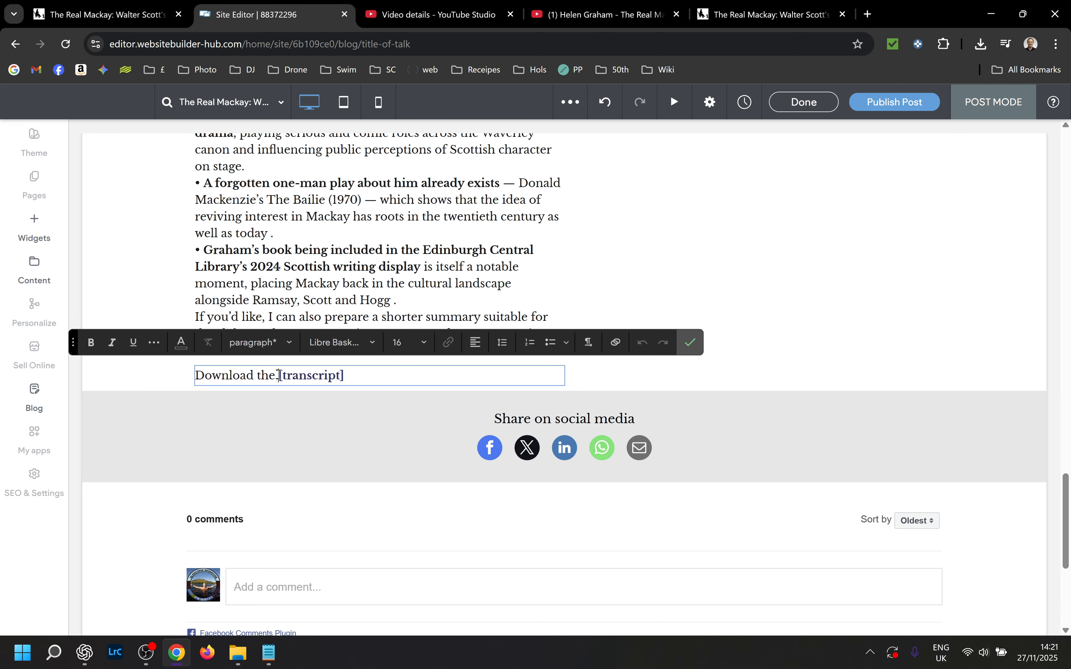
{"action": "left_click_drag", "start_coordinate": [279, 376], "coordinate": [370, 382]}
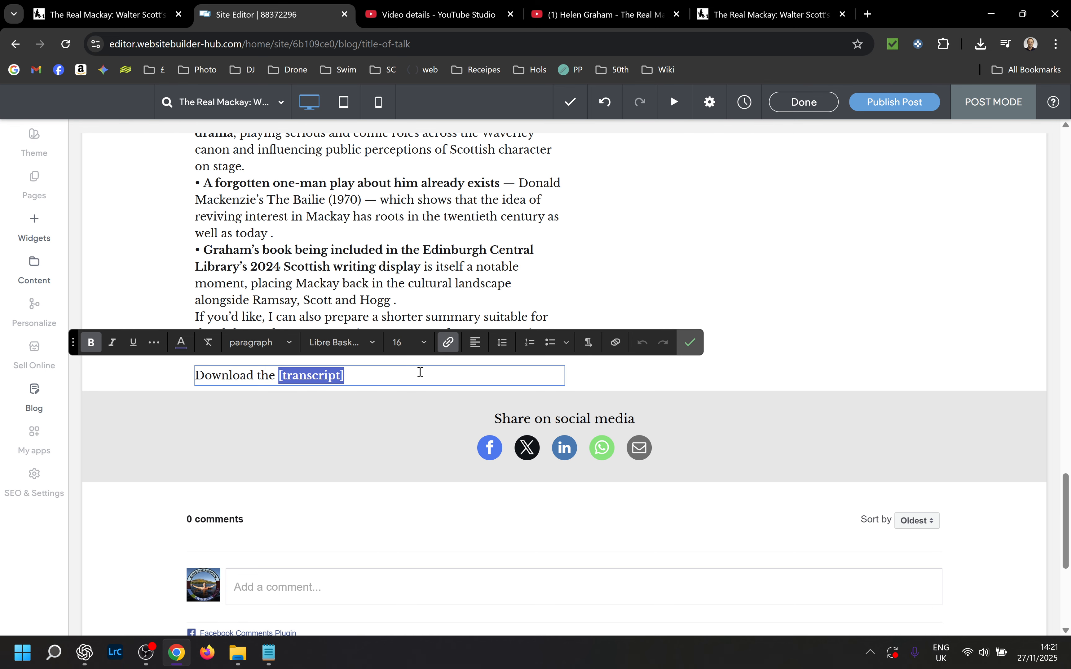
{"action": "left_click", "coordinate": [450, 348]}
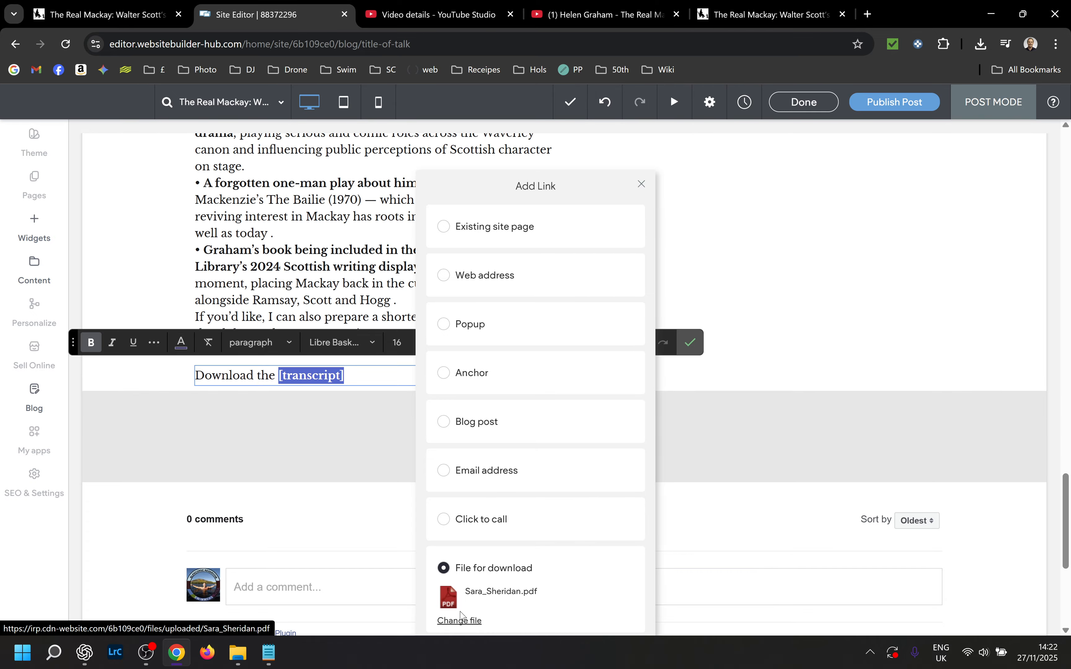
{"action": "left_click", "coordinate": [450, 622]}
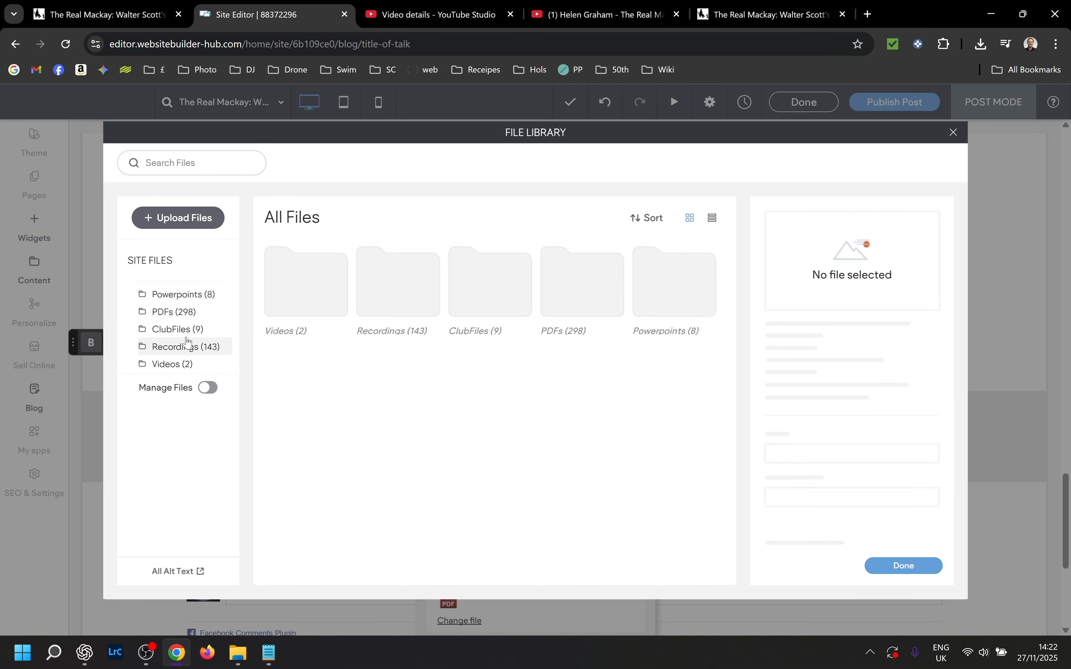
Open the PDF folder and begin uploading the Real Mackay PDF from Downloads, then cancel
{"action": "left_click", "coordinate": [168, 318]}
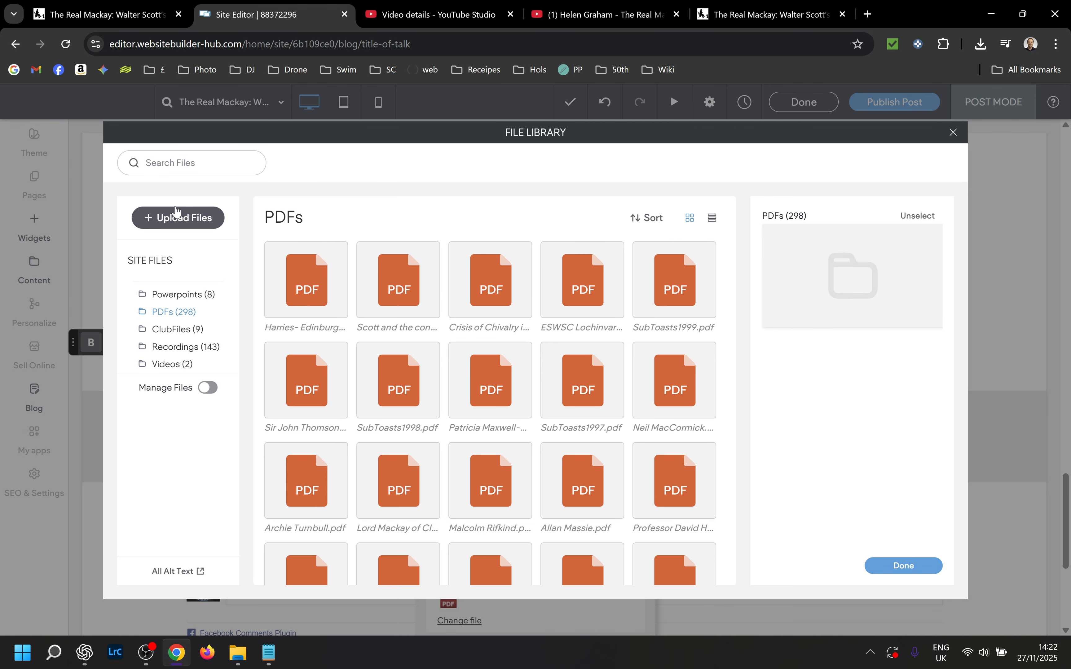
{"action": "left_click", "coordinate": [177, 217]}
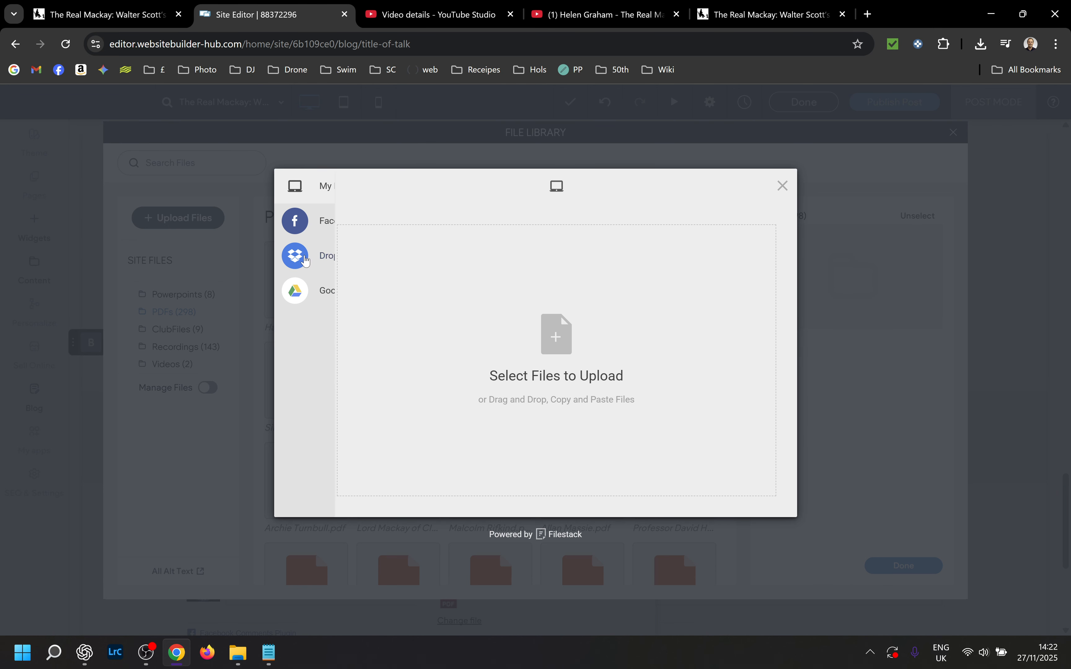
{"action": "left_click", "coordinate": [563, 342]}
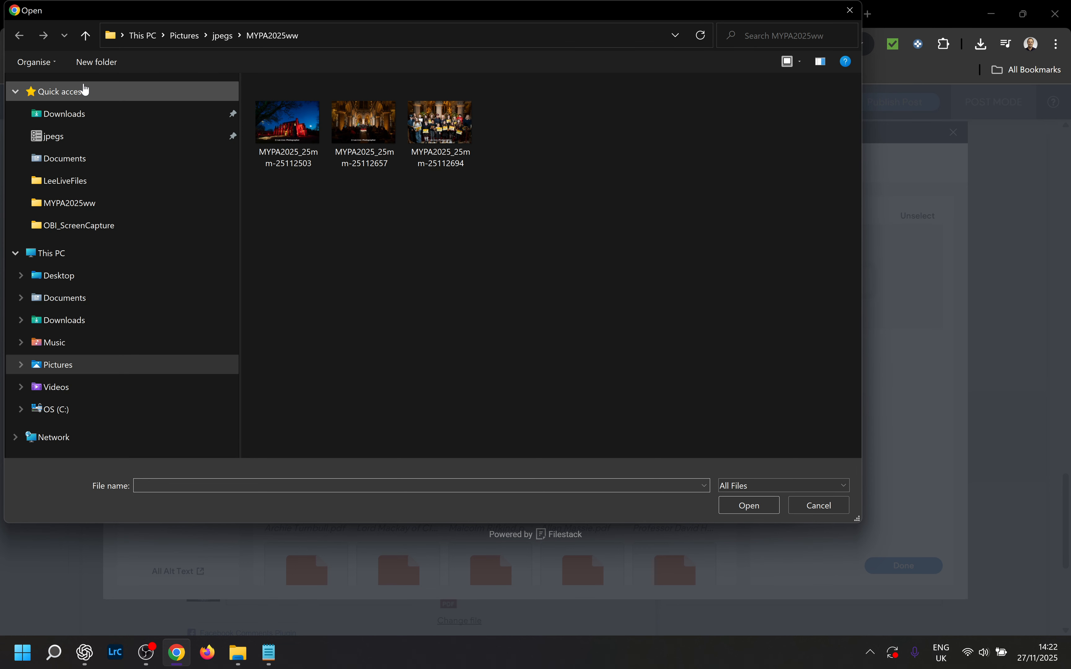
{"action": "left_click", "coordinate": [66, 113]}
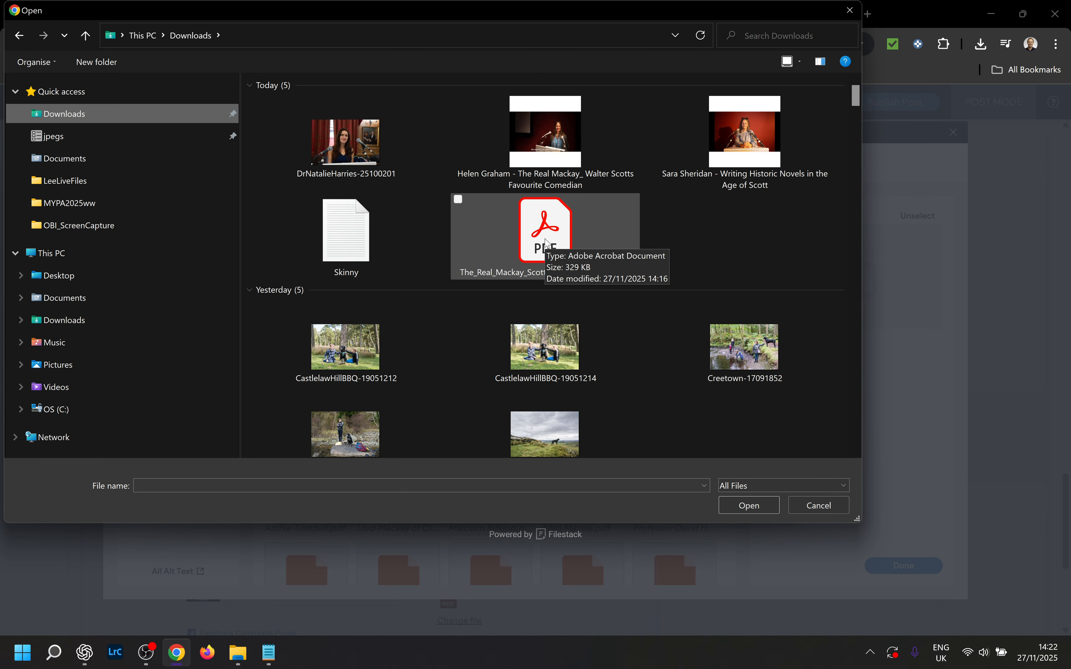
{"action": "left_click", "coordinate": [551, 257]}
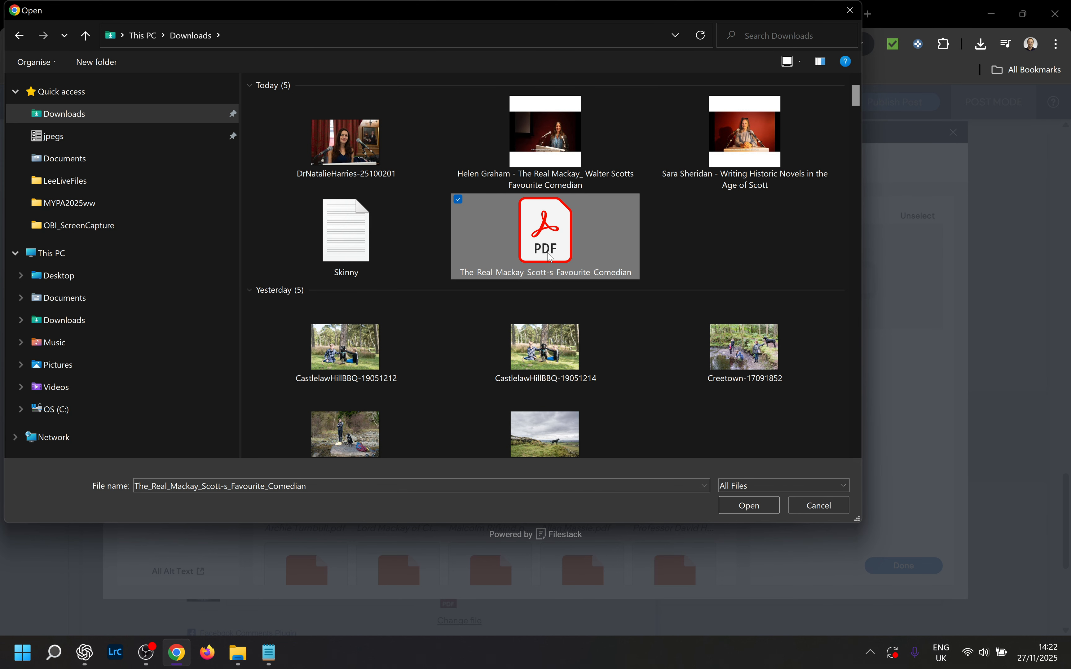
{"action": "left_click", "coordinate": [806, 507]}
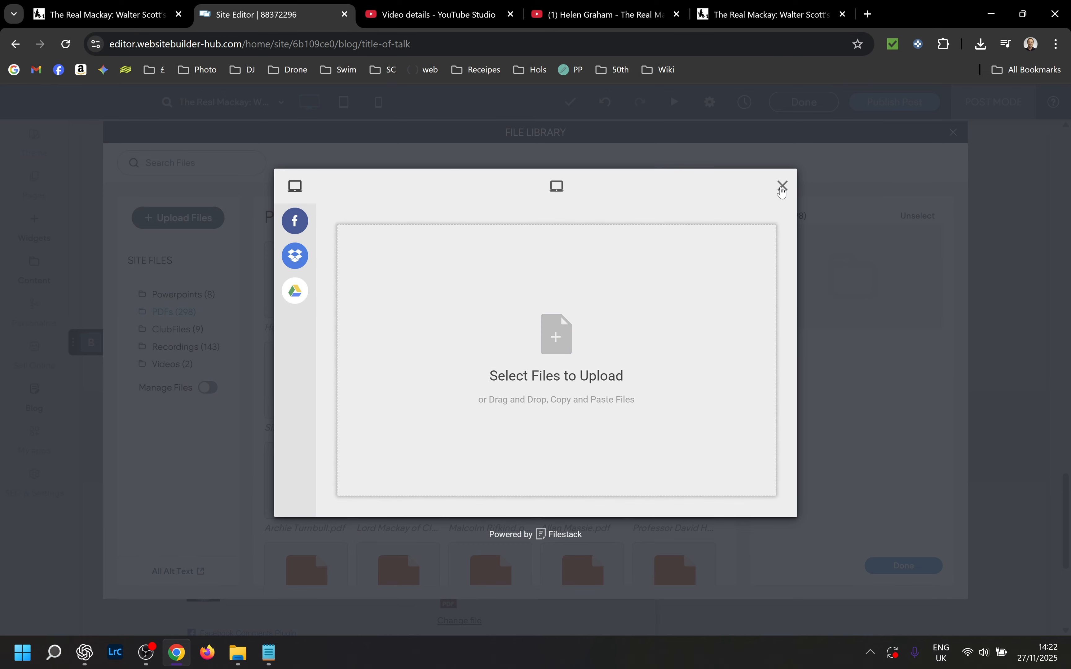
{"action": "left_click", "coordinate": [782, 186]}
Search the File Library for 'real' and select The Real Mackay Scott-s Favourite Comedian.pdf
{"action": "left_click", "coordinate": [227, 164]}
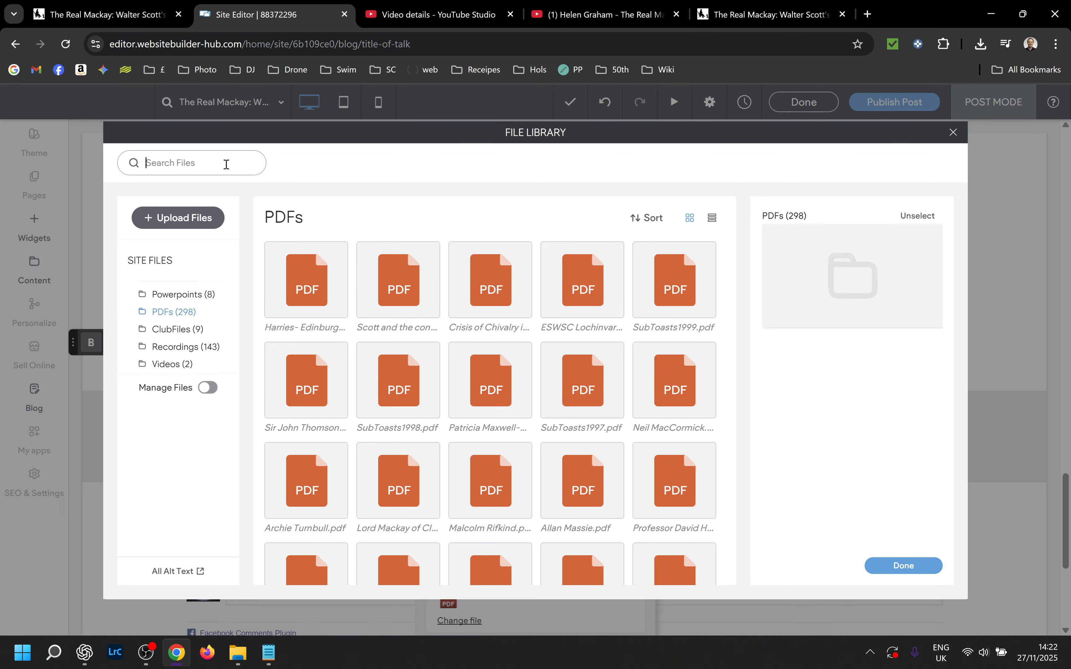
{"action": "type", "text": "helen"}
{"action": "key", "text": "Return"}
{"action": "key", "text": "BackSpace"}
{"action": "key", "text": "BackSpace"}
{"action": "key", "text": "BackSpace"}
{"action": "key", "text": "BackSpace"}
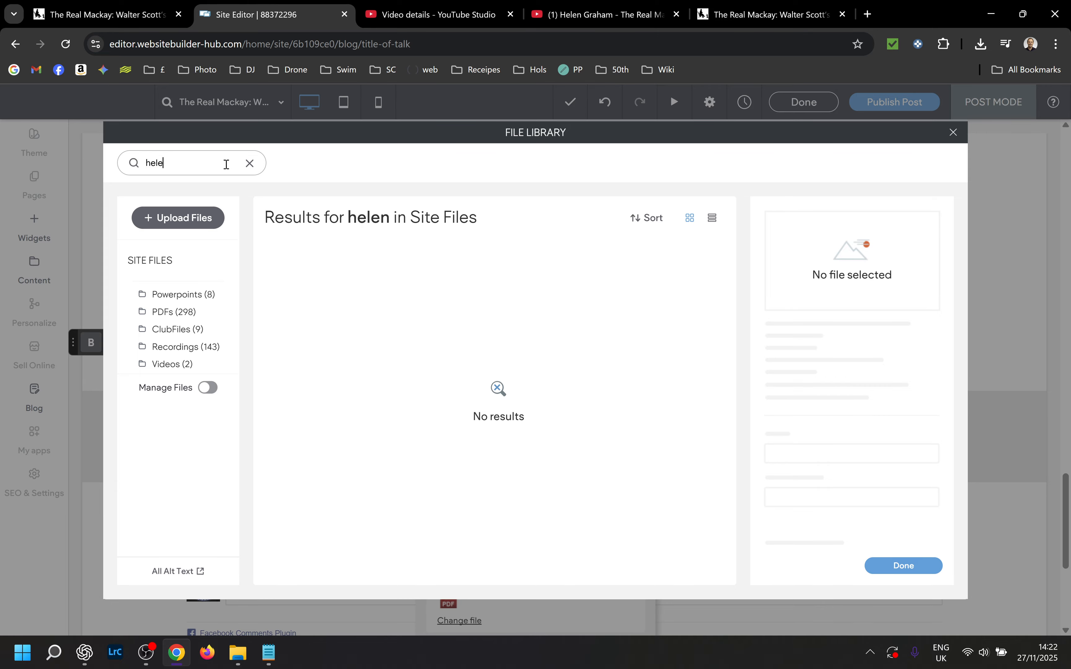
{"action": "key", "text": "Return"}
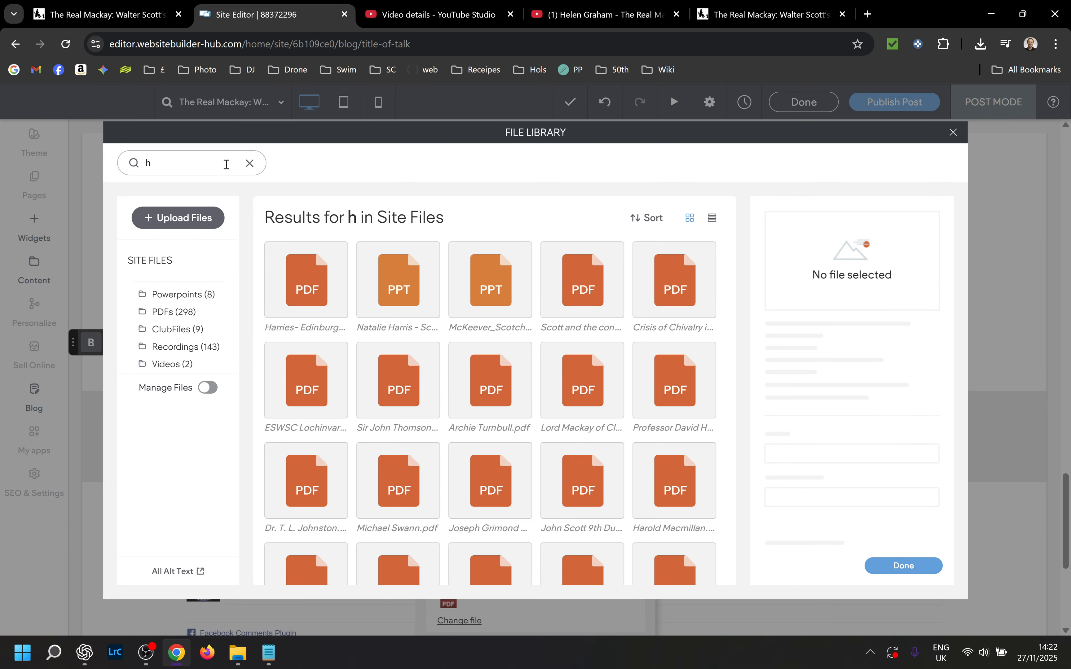
{"action": "type", "text": "real"}
{"action": "key", "text": "BackSpace"}
{"action": "key", "text": "BackSpace"}
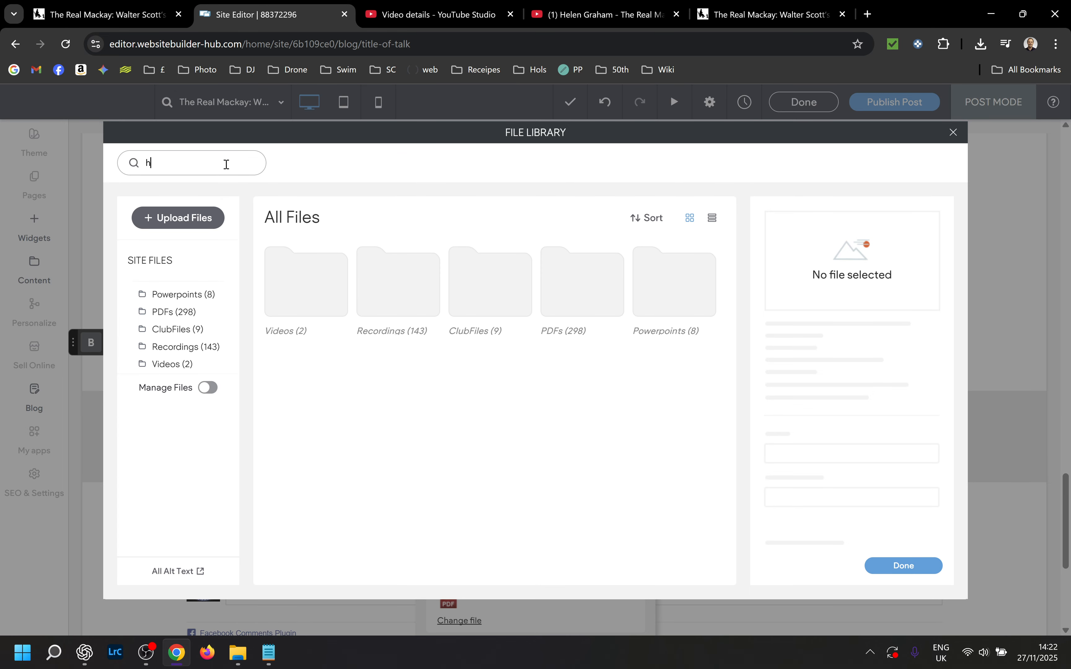
{"action": "key", "text": "BackSpace"}
{"action": "type", "text": "real"}
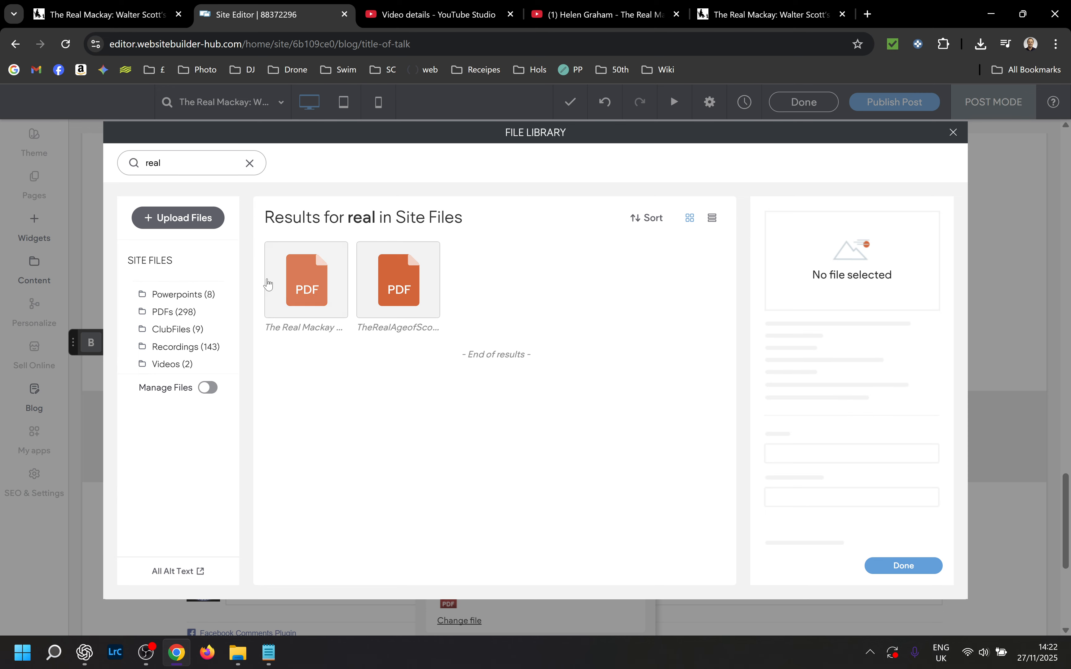
{"action": "mouse_move", "coordinate": [297, 332]}
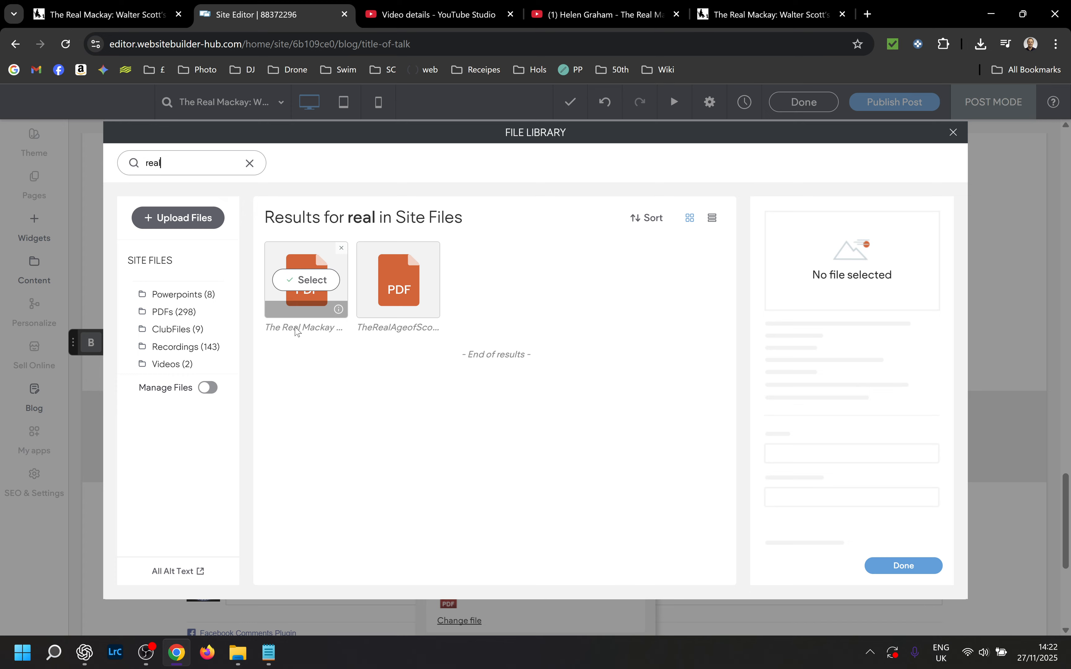
{"action": "left_click", "coordinate": [305, 283]}
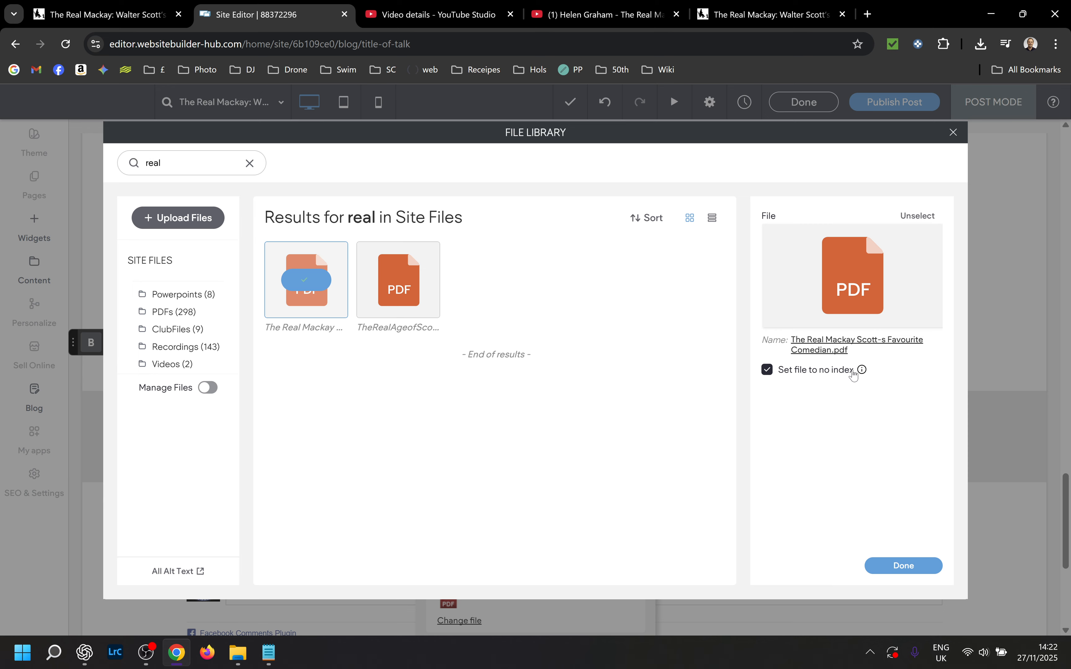
Keep no-index on, confirm the PDF for the transcript link, and close the link settings
{"action": "left_click", "coordinate": [768, 371]}
{"action": "left_click", "coordinate": [769, 375]}
{"action": "left_click", "coordinate": [896, 571]}
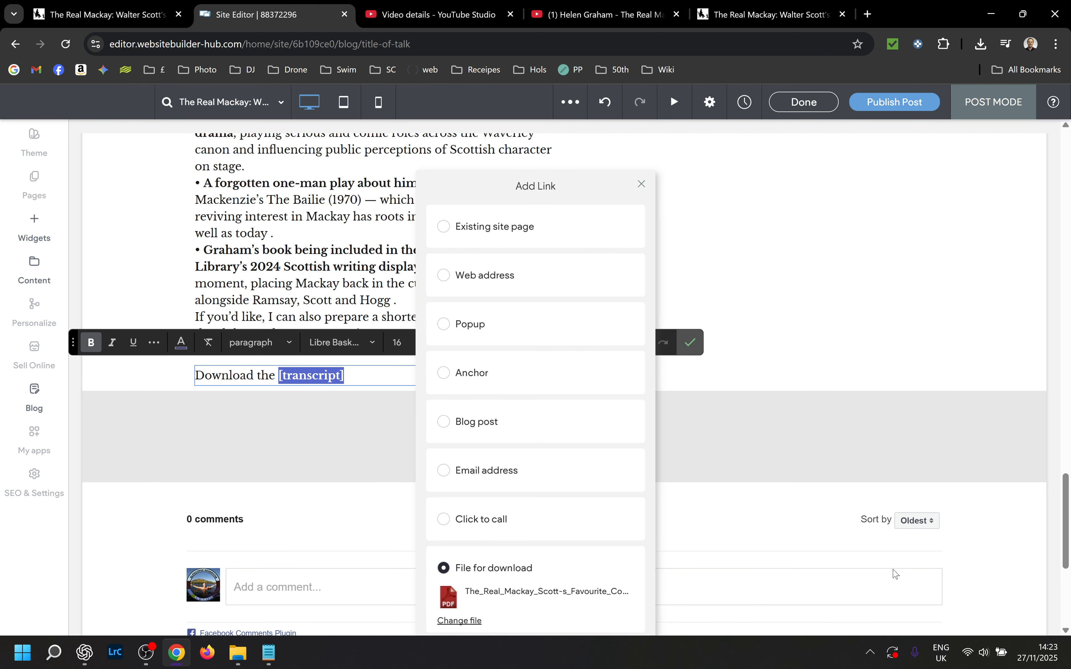
{"action": "left_click", "coordinate": [642, 184]}
Finish editing the transcript block and exit the post editor to the Blog Posts list
{"action": "left_click", "coordinate": [689, 344]}
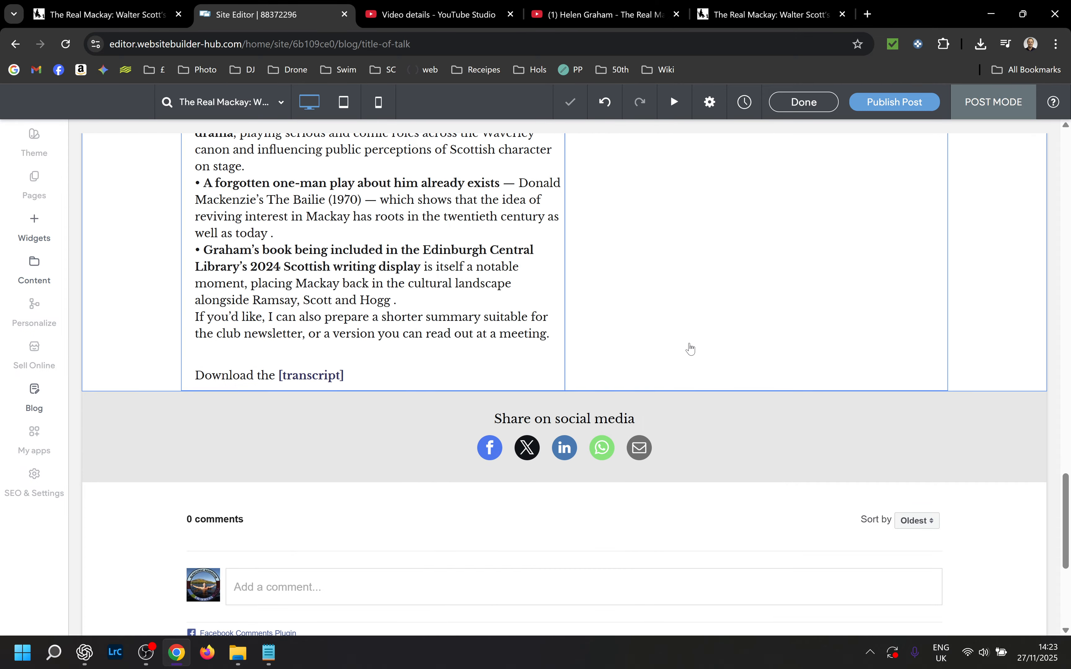
{"action": "mouse_move", "coordinate": [1067, 555]}
{"action": "left_mouse_down"}
{"action": "mouse_move", "coordinate": [1068, 208]}
{"action": "mouse_move", "coordinate": [1065, 565]}
{"action": "left_mouse_up"}
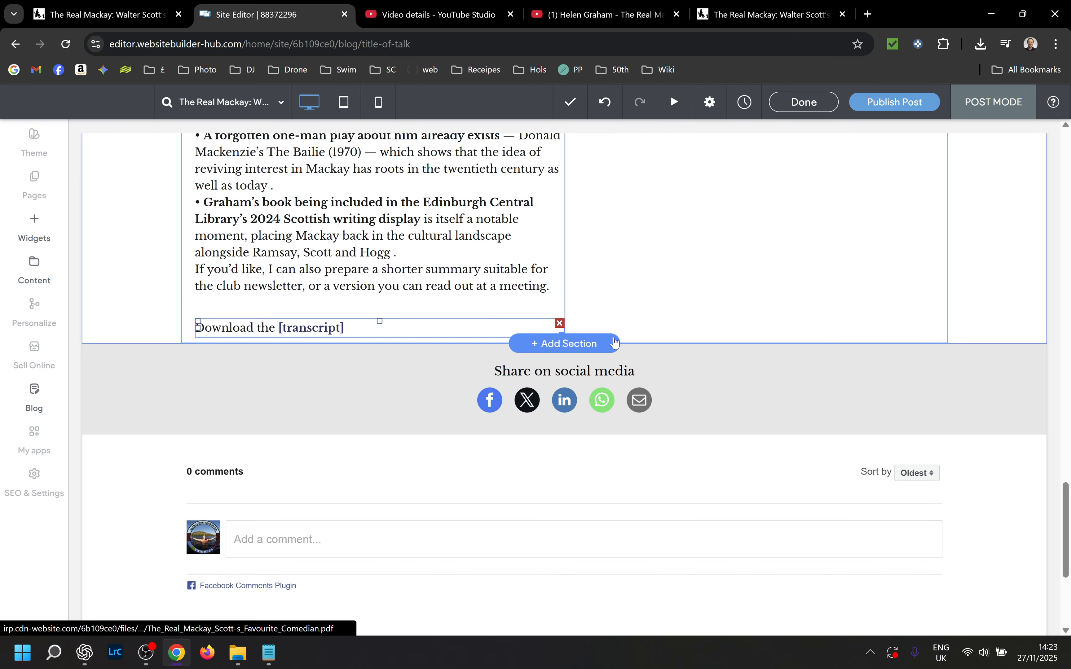
{"action": "left_click_drag", "start_coordinate": [1068, 540], "coordinate": [1067, 177]}
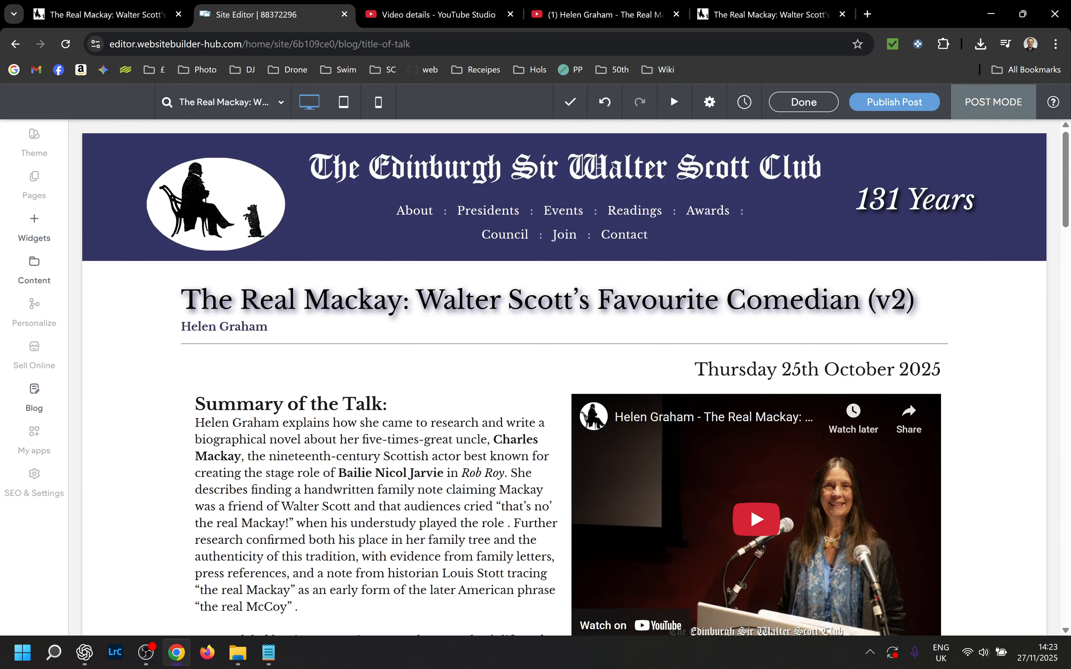
{"action": "left_click", "coordinate": [802, 110]}
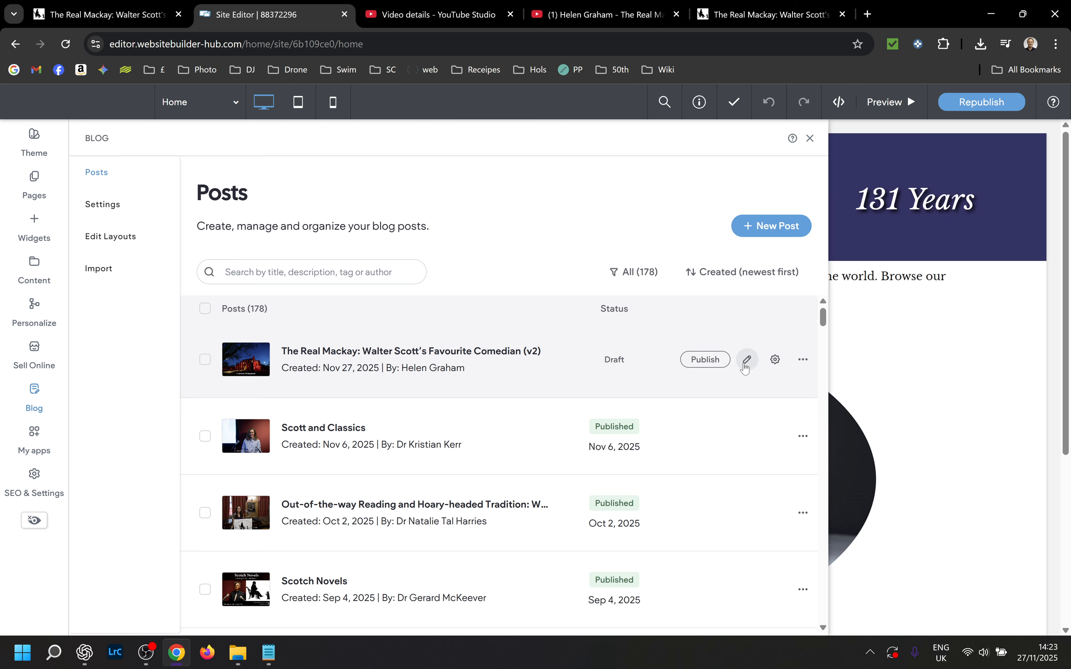
Replace the v2 post's URL slug with the original post's title copied from the live site
{"action": "left_click", "coordinate": [774, 366]}
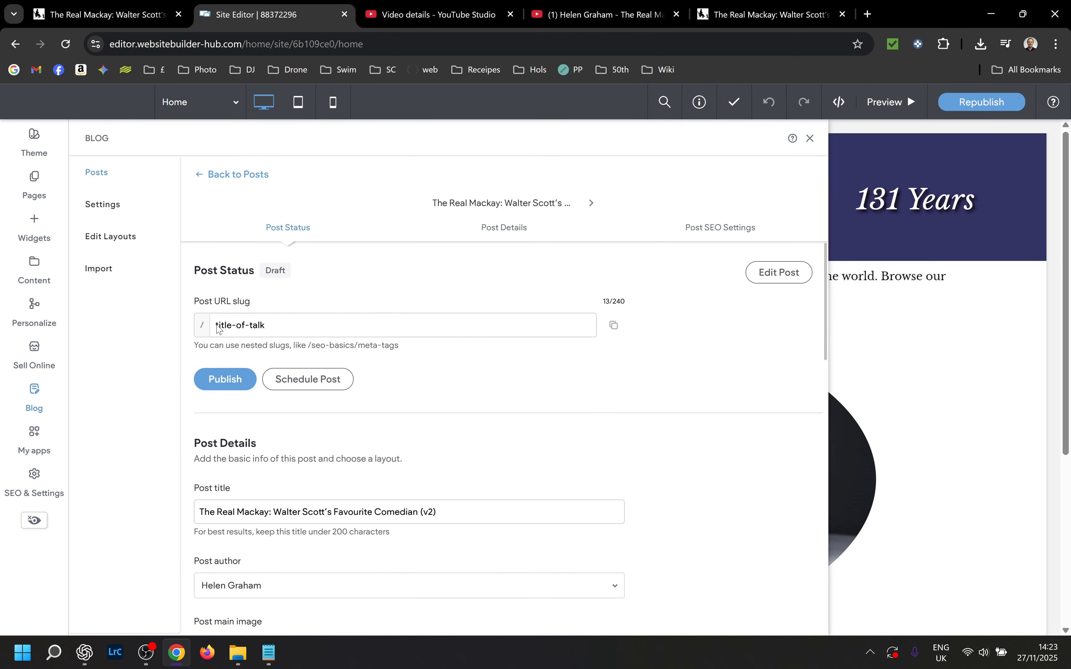
{"action": "left_click_drag", "start_coordinate": [285, 325], "coordinate": [210, 326]}
{"action": "key", "text": "BackSpace"}
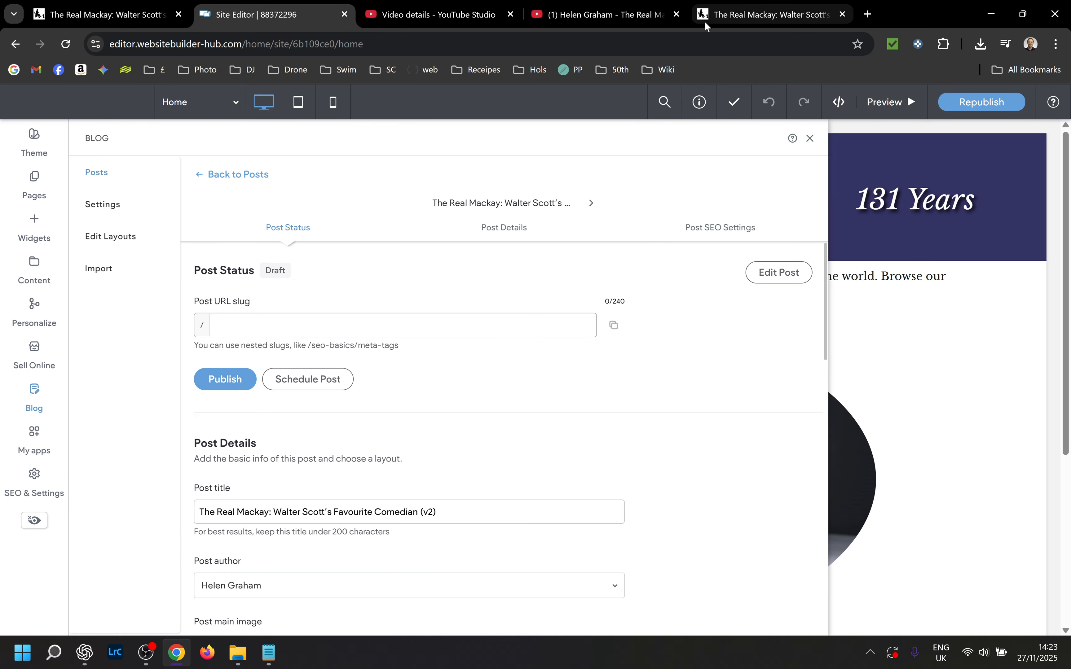
{"action": "left_click", "coordinate": [753, 15]}
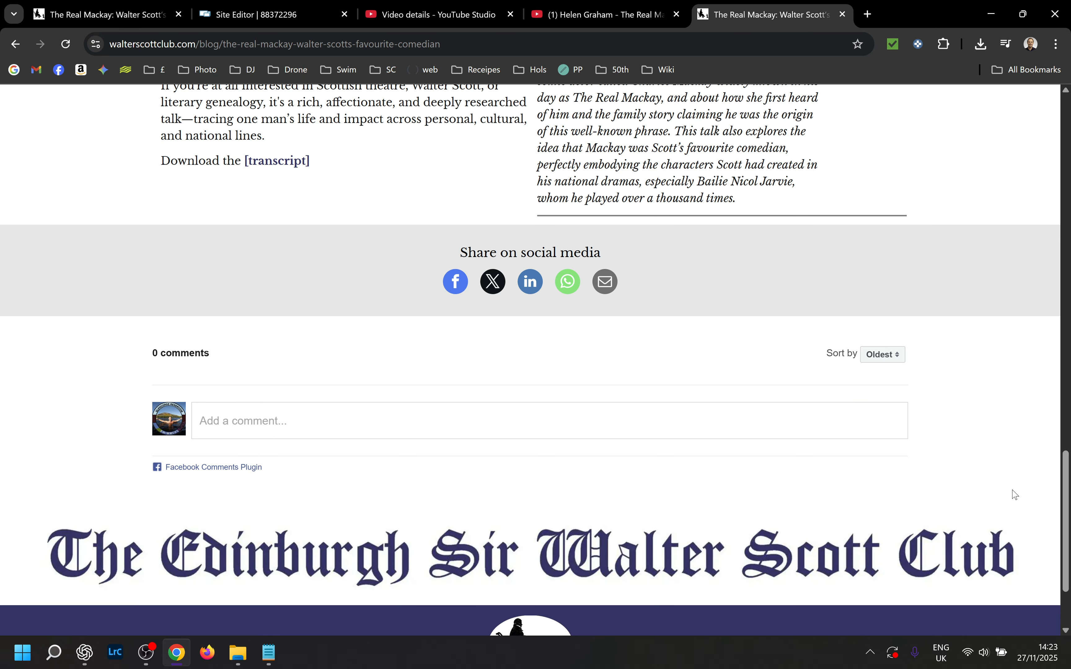
{"action": "left_click_drag", "start_coordinate": [1067, 542], "coordinate": [1063, 136]}
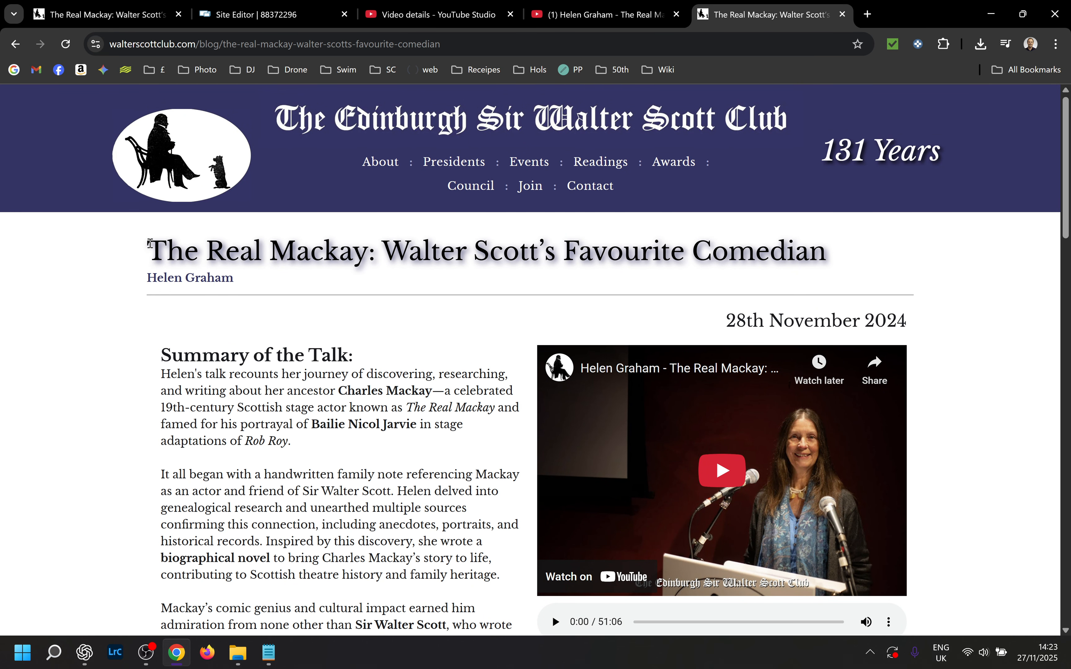
{"action": "left_click_drag", "start_coordinate": [149, 244], "coordinate": [819, 246]}
{"action": "key", "text": "ctrl+c"}
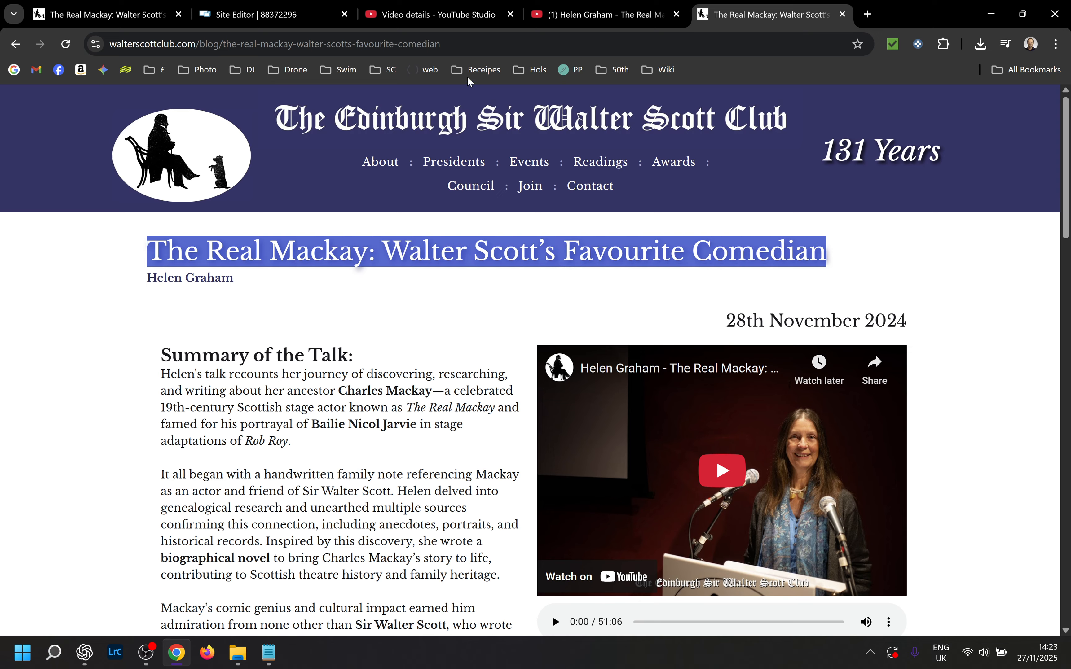
{"action": "left_click", "coordinate": [305, 14]}
{"action": "left_click", "coordinate": [252, 326]}
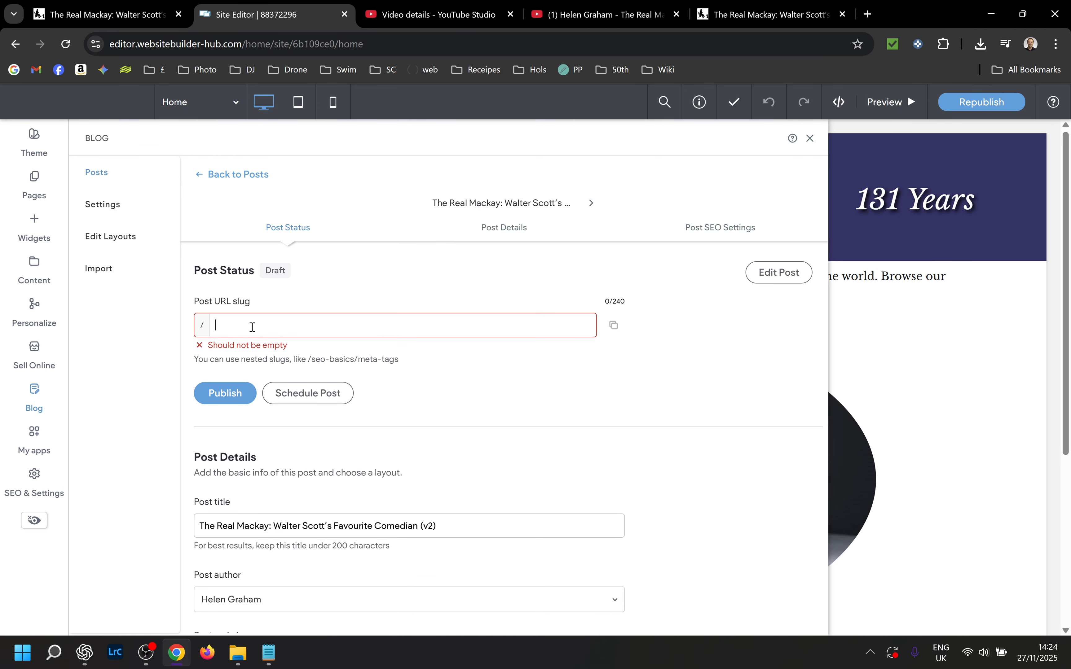
{"action": "key", "text": "ctrl+v"}
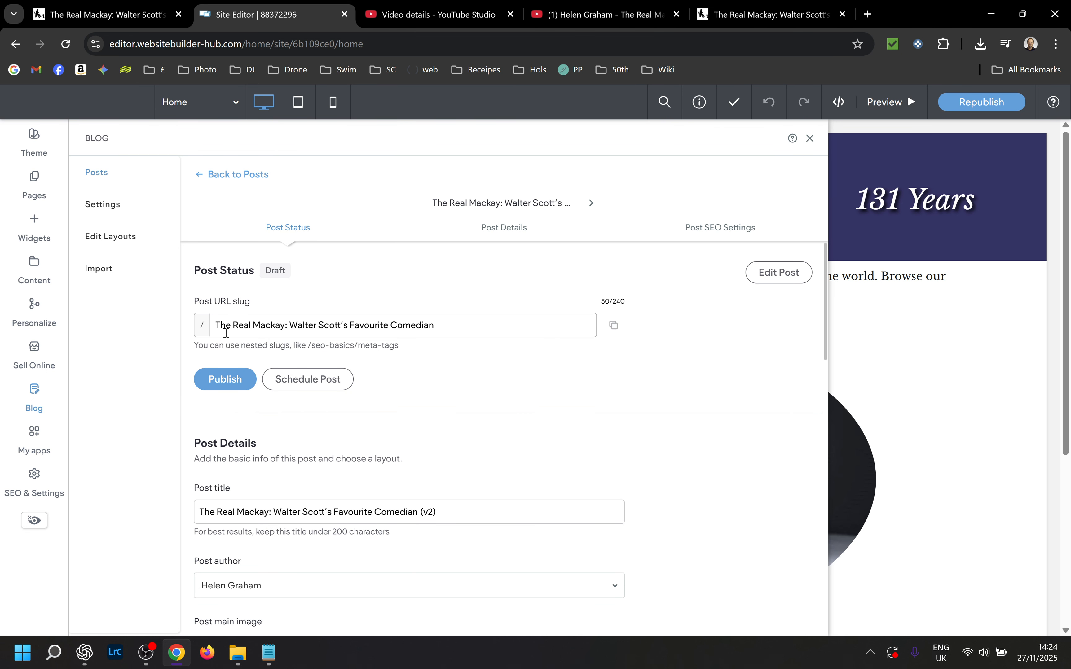
Prefix the slug with 'blog/' and publish the v2 post
{"action": "left_click", "coordinate": [216, 326]}
{"action": "type", "text": "Blog/"}
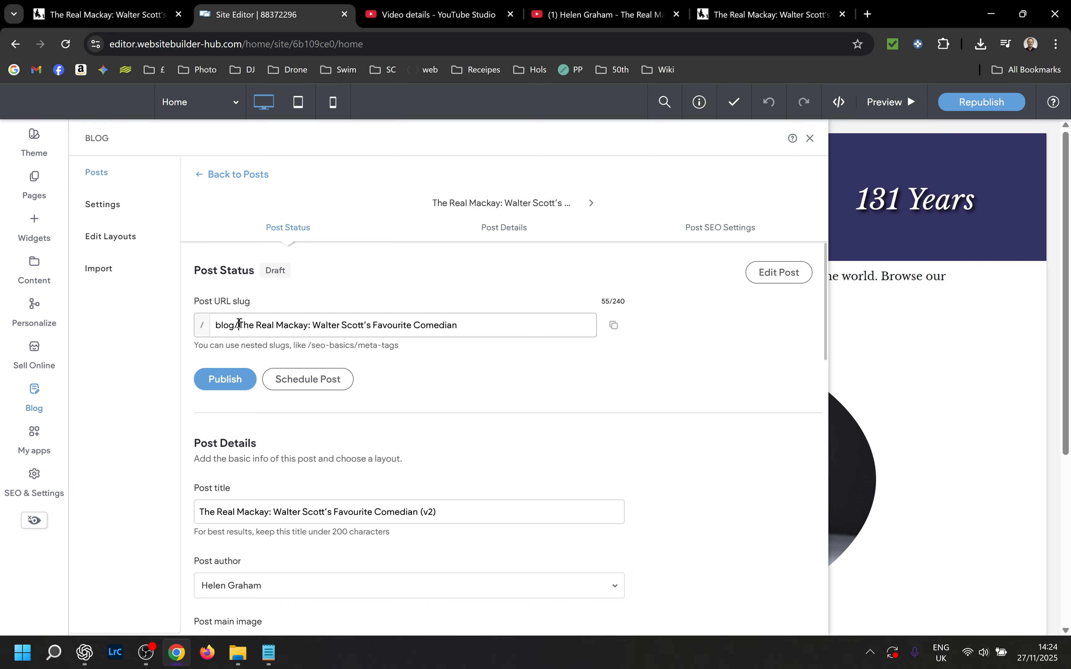
{"action": "left_click_drag", "start_coordinate": [240, 323], "coordinate": [172, 333]}
{"action": "key", "text": "Right"}
{"action": "left_click_drag", "start_coordinate": [239, 326], "coordinate": [211, 325]}
{"action": "left_click_drag", "start_coordinate": [241, 323], "coordinate": [211, 325]}
{"action": "left_click", "coordinate": [216, 381]}
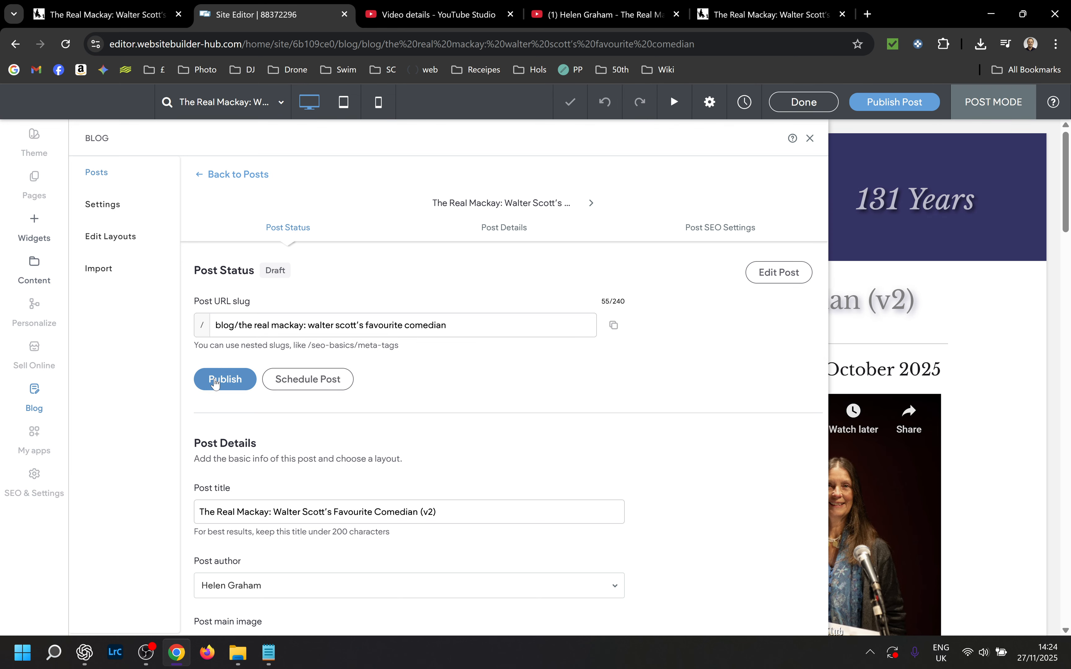
{"action": "left_click", "coordinate": [216, 381]}
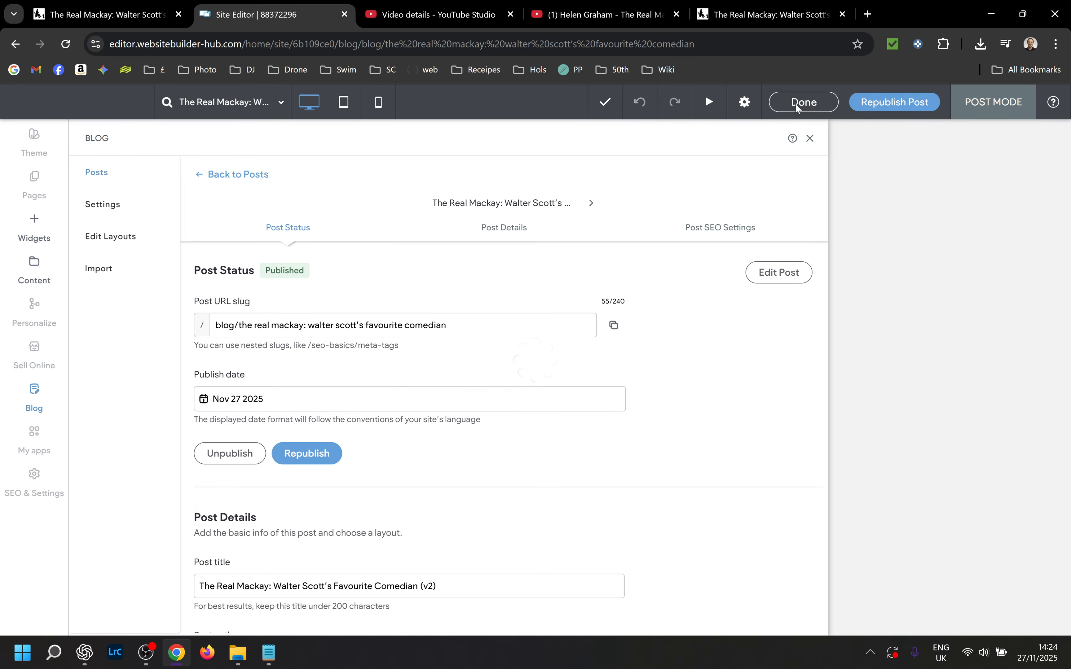
Review the Past Talks and Papers list on walterscottclub.com's Events page, noting the first 2025 talk
{"action": "left_click", "coordinate": [759, 14]}
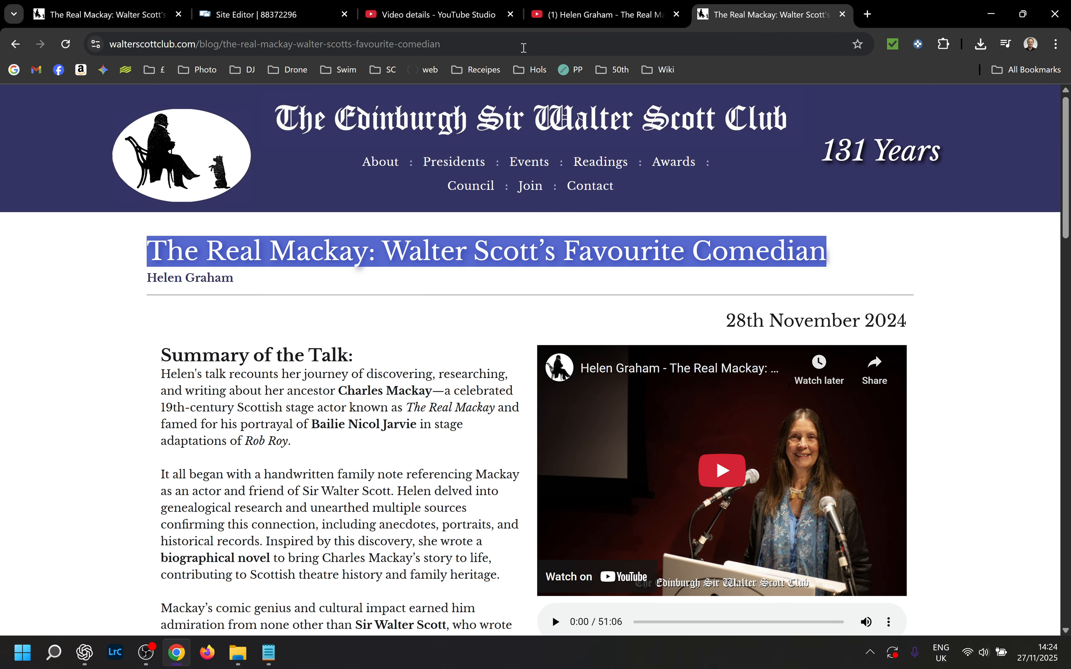
{"action": "left_click", "coordinate": [529, 162]}
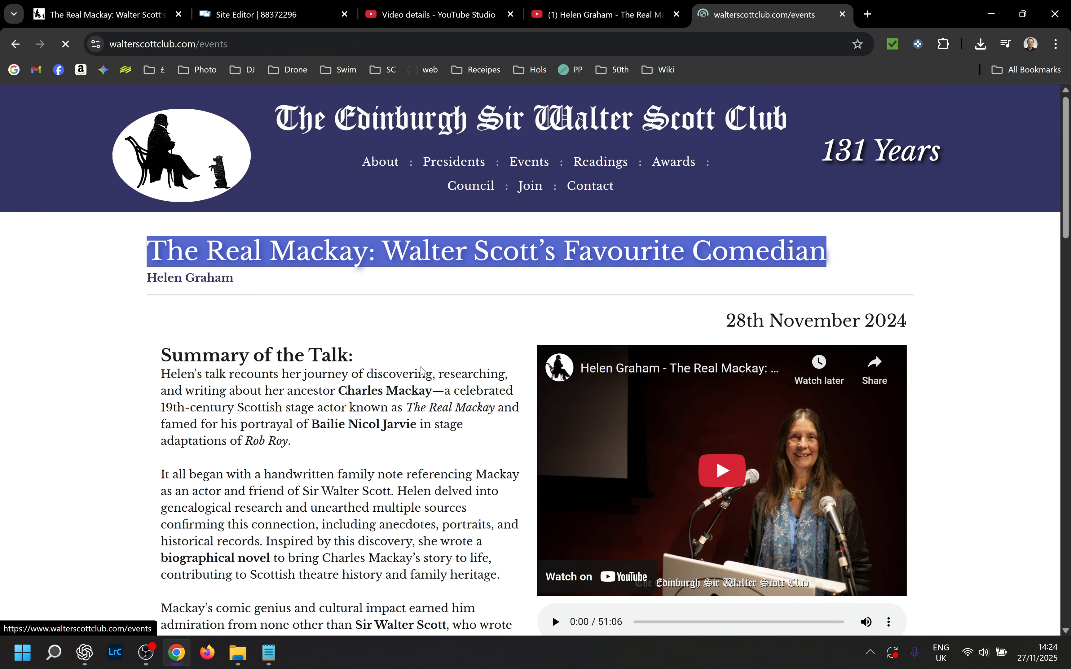
{"action": "scroll", "coordinate": [501, 258], "scroll_direction": "down", "scroll_amount": 1}
{"action": "scroll", "coordinate": [530, 360], "scroll_direction": "down", "scroll_amount": 5}
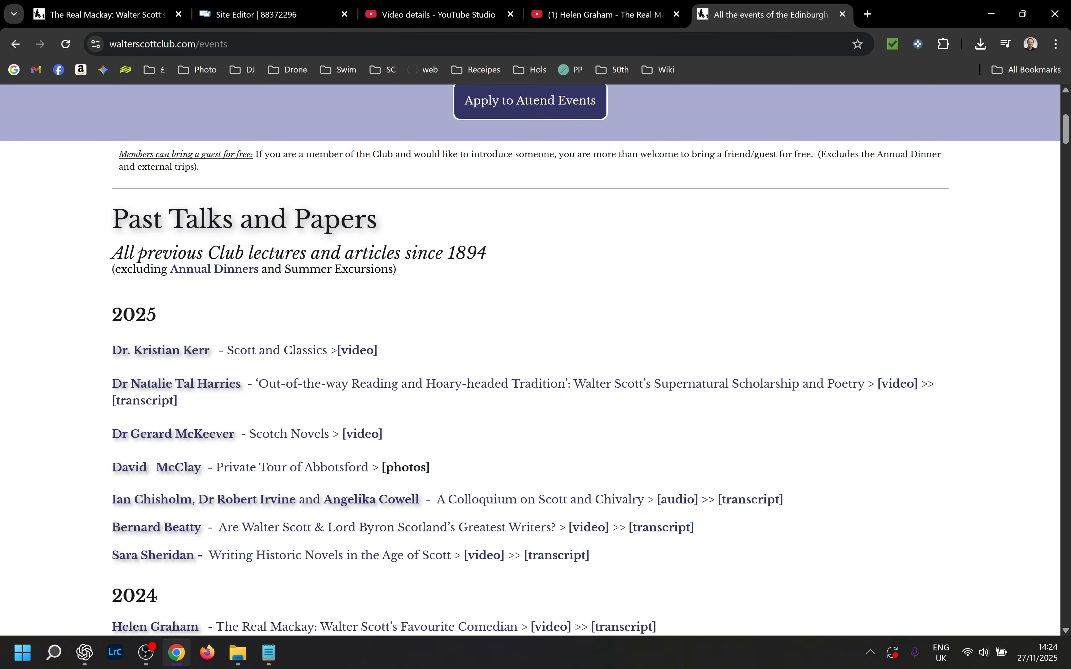
{"action": "left_click_drag", "start_coordinate": [101, 340], "coordinate": [409, 364]}
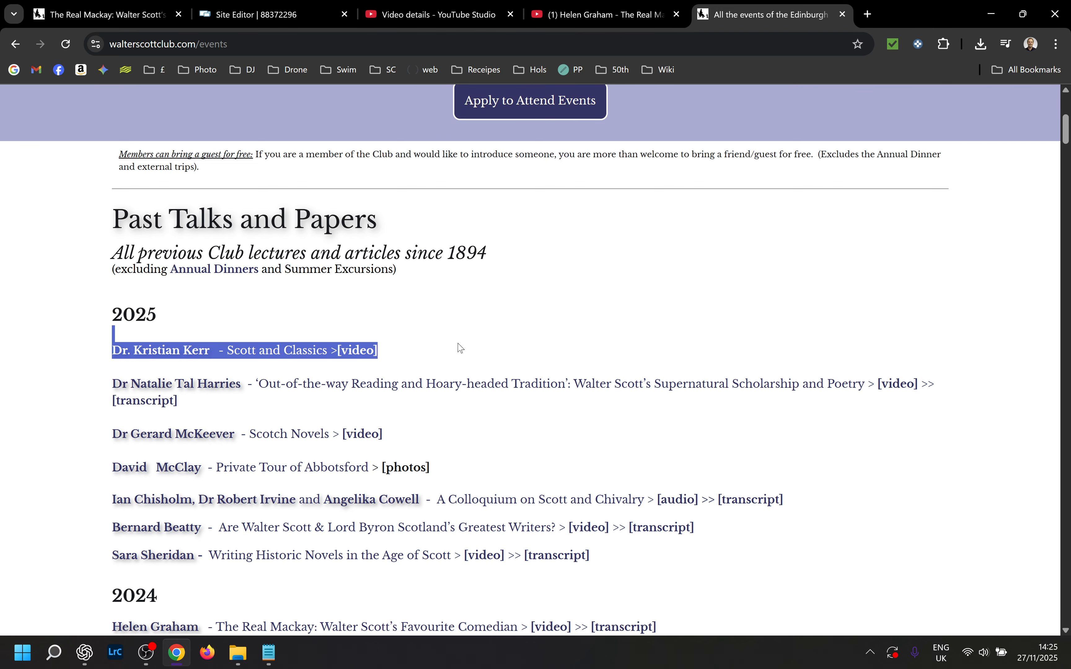
{"action": "scroll", "coordinate": [506, 323], "scroll_direction": "up", "scroll_amount": 6}
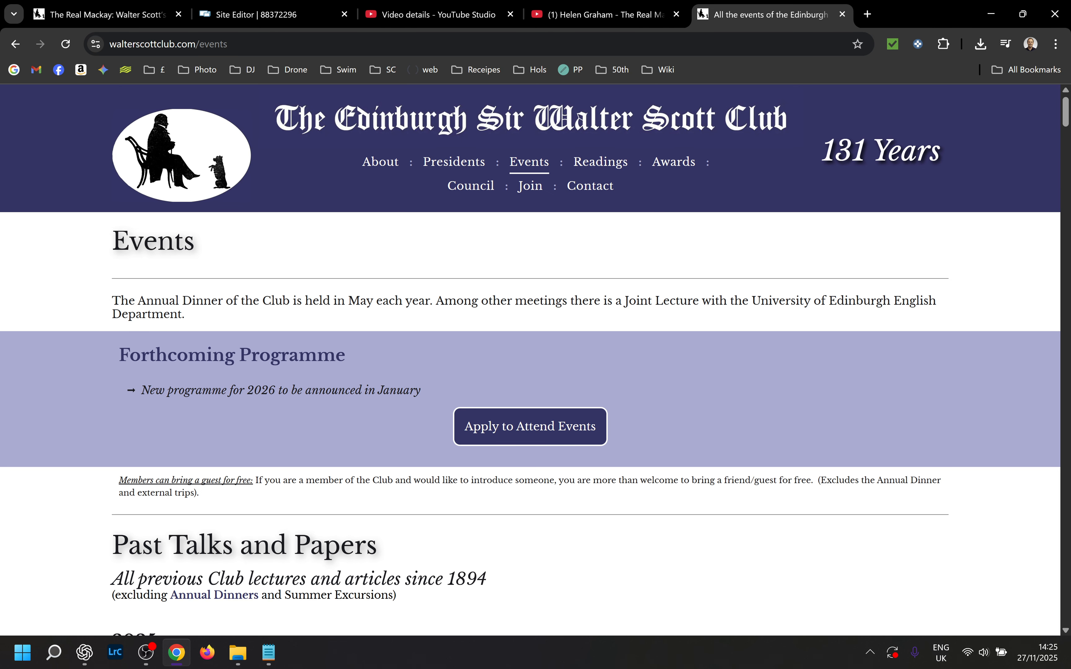
{"action": "left_click", "coordinate": [258, 17]}
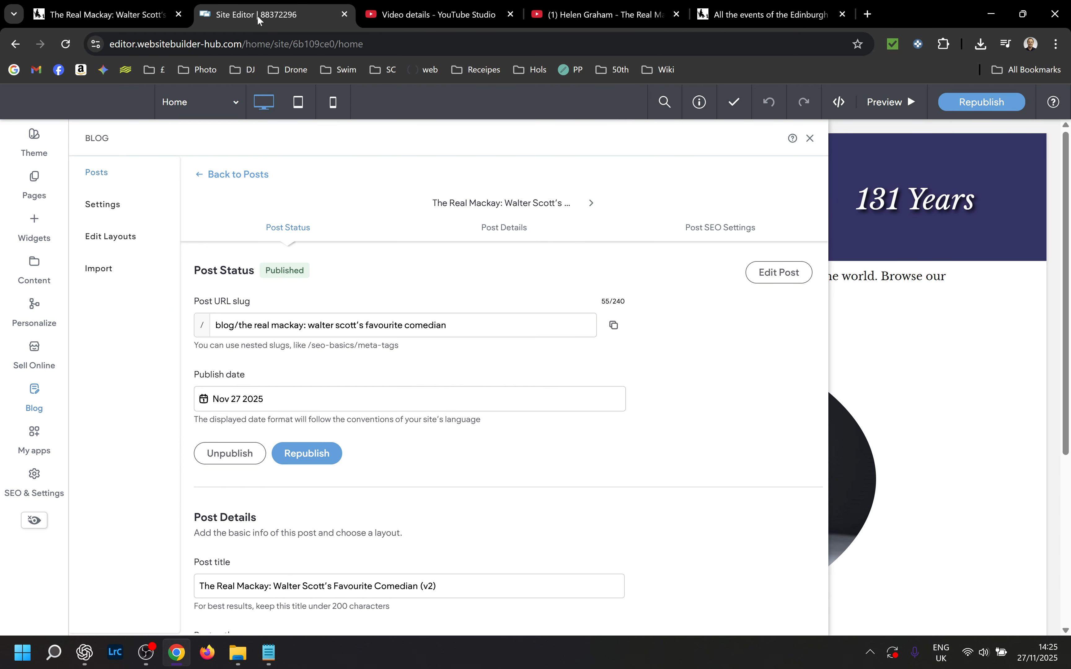
Close the Blog settings panel and switch the editor to the Events page, scrolled to Past Talks and Papers
{"action": "left_click", "coordinate": [810, 140]}
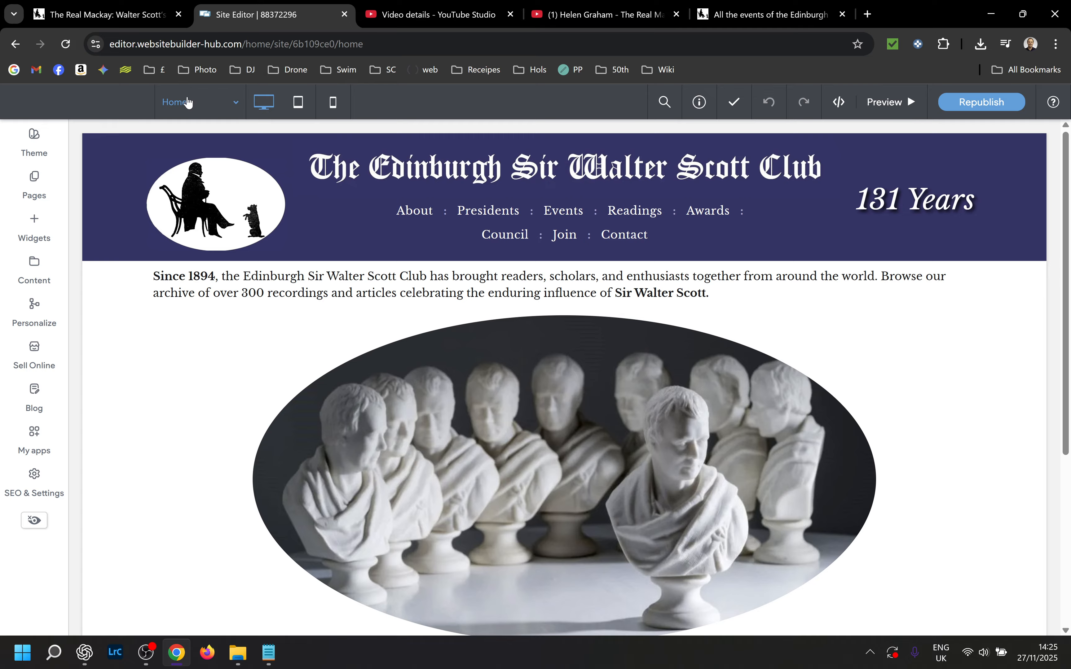
{"action": "left_click", "coordinate": [185, 101]}
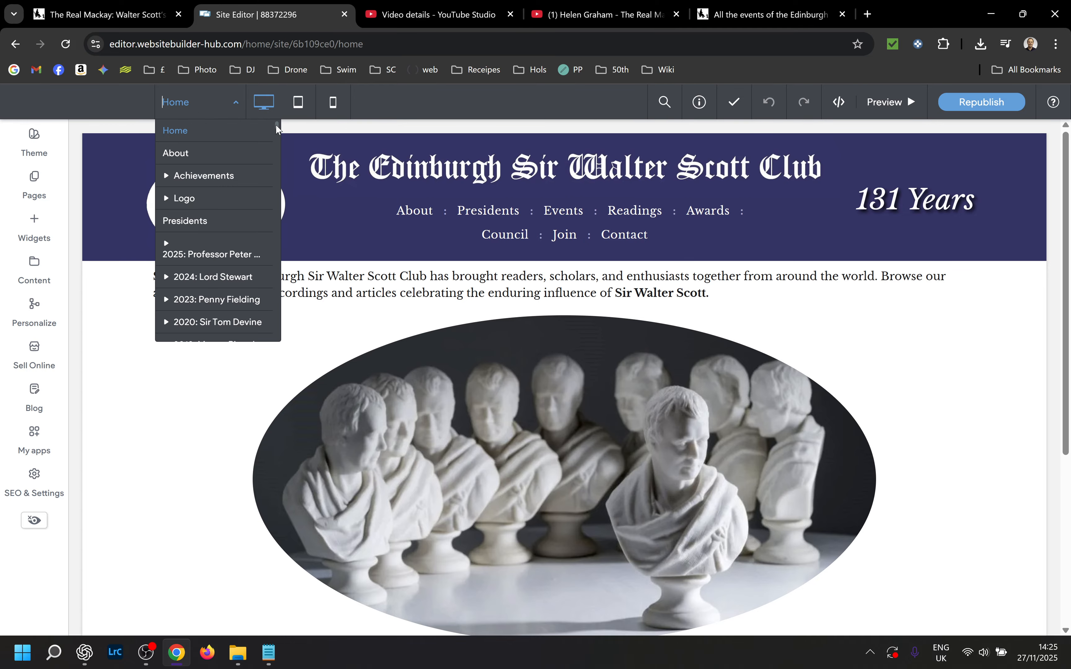
{"action": "left_click_drag", "start_coordinate": [277, 125], "coordinate": [293, 286]}
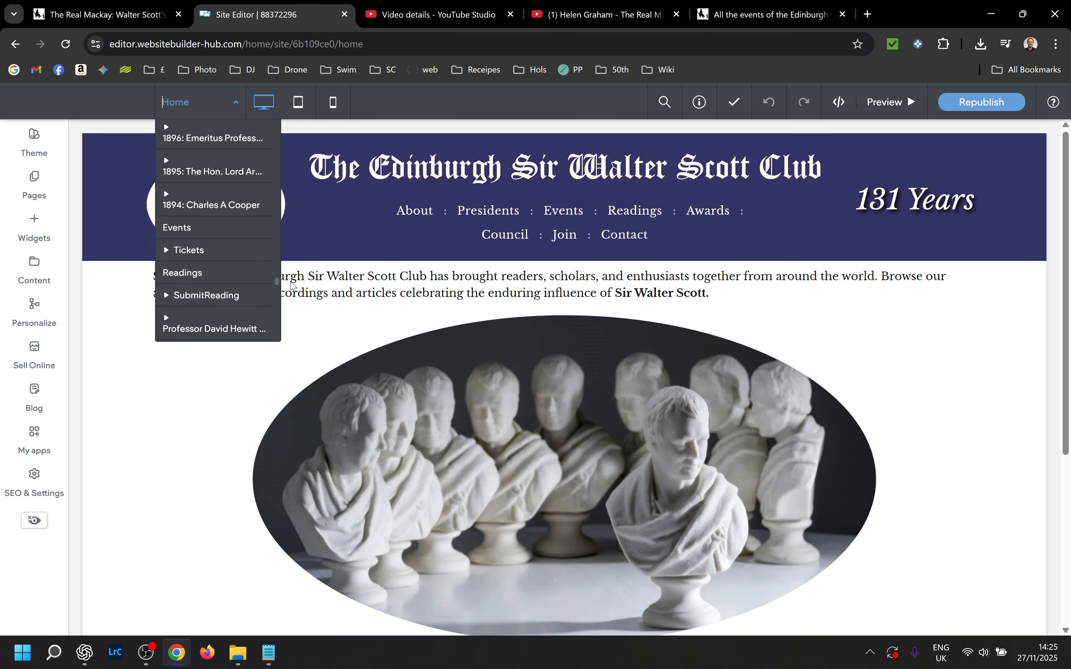
{"action": "left_click", "coordinate": [178, 229]}
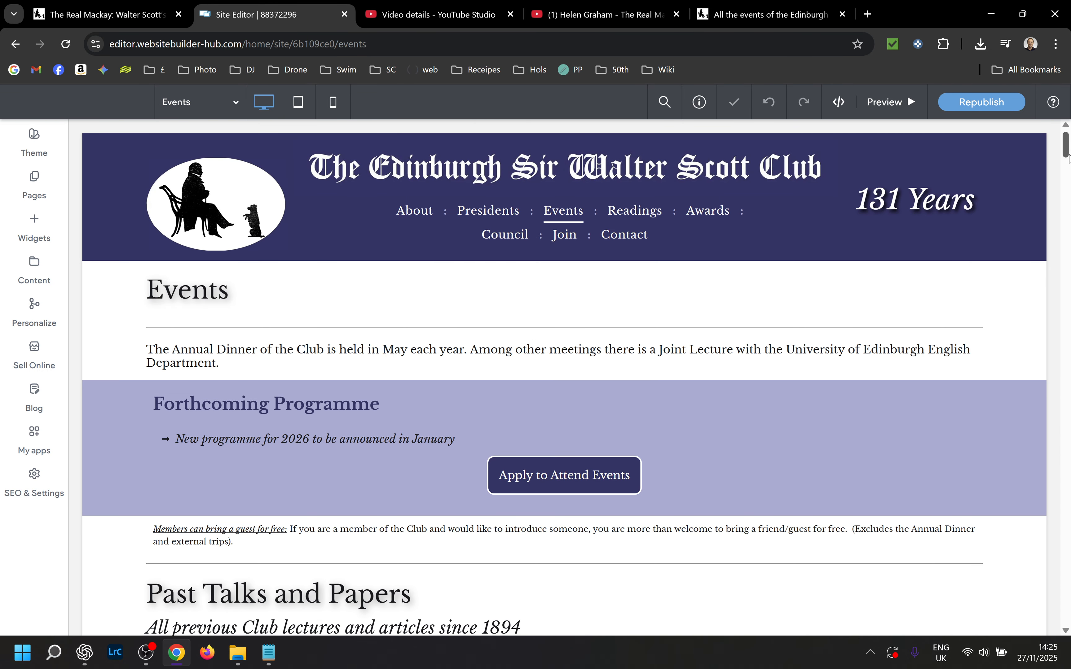
{"action": "scroll", "coordinate": [322, 309], "scroll_direction": "down", "scroll_amount": 8}
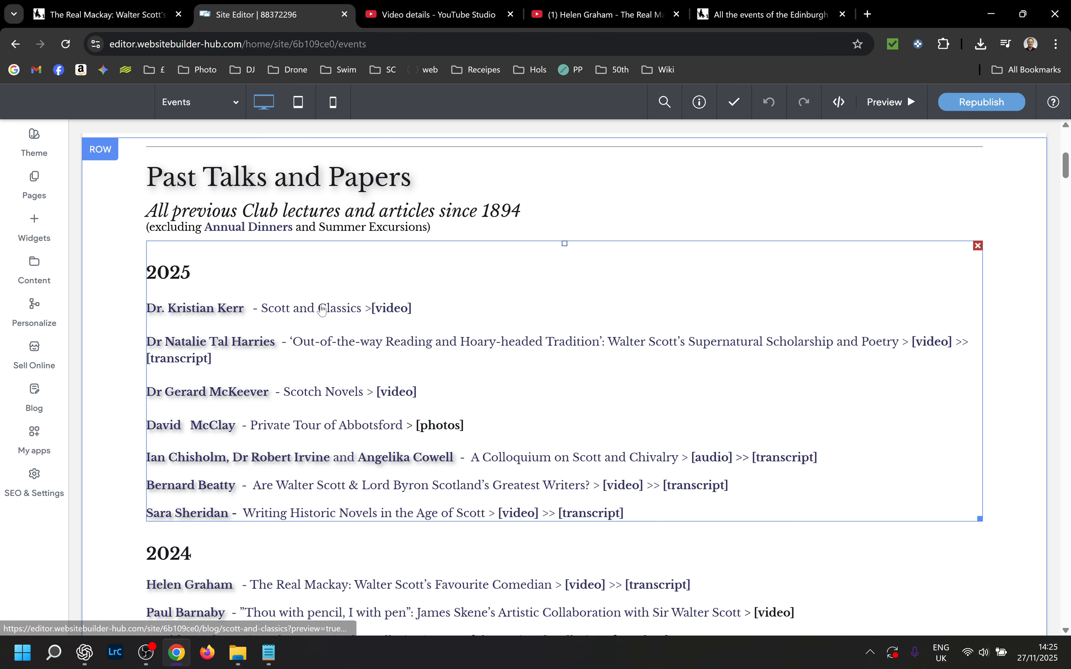
Add a new first 2025 entry: the speaker's name - The Real Mackay > [video] >> [transcript]
{"action": "left_click", "coordinate": [196, 292]}
{"action": "left_click", "coordinate": [197, 293]}
{"action": "key", "text": "Return"}
{"action": "key", "text": "Return"}
{"action": "key", "text": "Up"}
{"action": "type", "text": "H"}
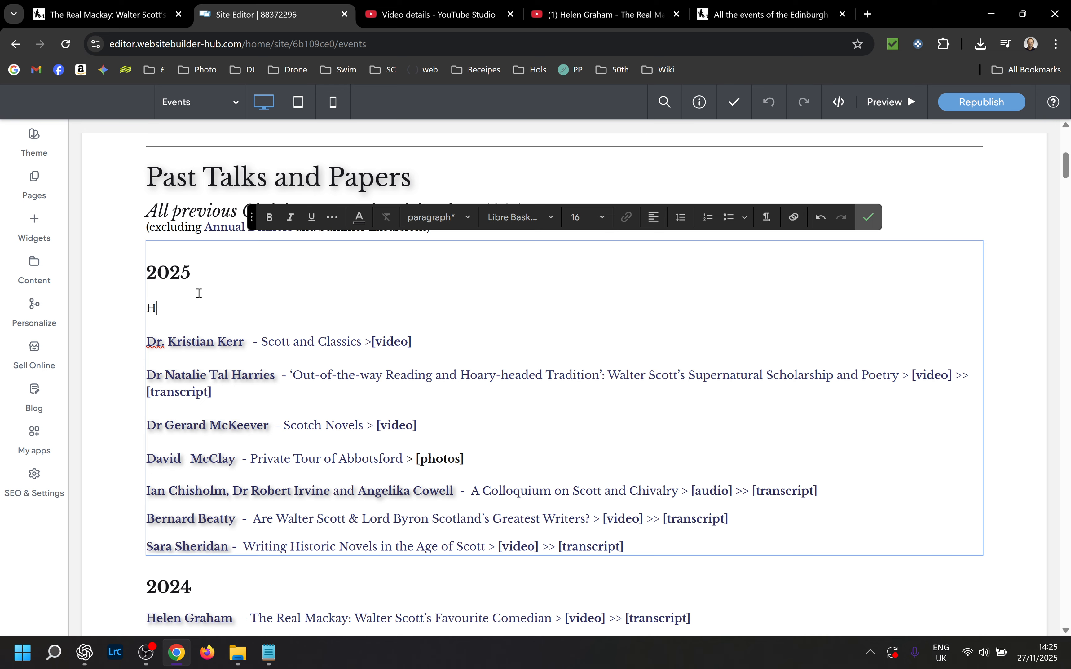
{"action": "type", "text": "elen Graham - The Real Mac"}
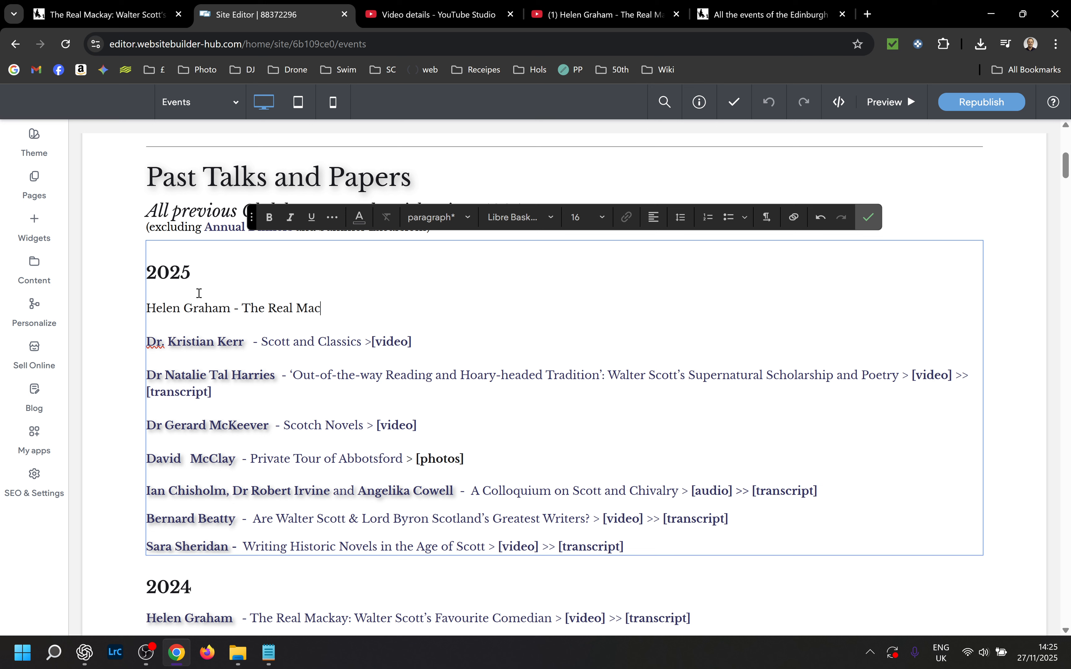
{"action": "type", "text": "h"}
{"action": "key", "text": "BackSpace"}
{"action": "type", "text": "kay ."}
{"action": "key", "text": "BackSpace"}
{"action": "type", "text": "> ["}
{"action": "left_click", "coordinate": [373, 341]}
{"action": "left_click", "coordinate": [366, 313]}
{"action": "type", "text": "vi"}
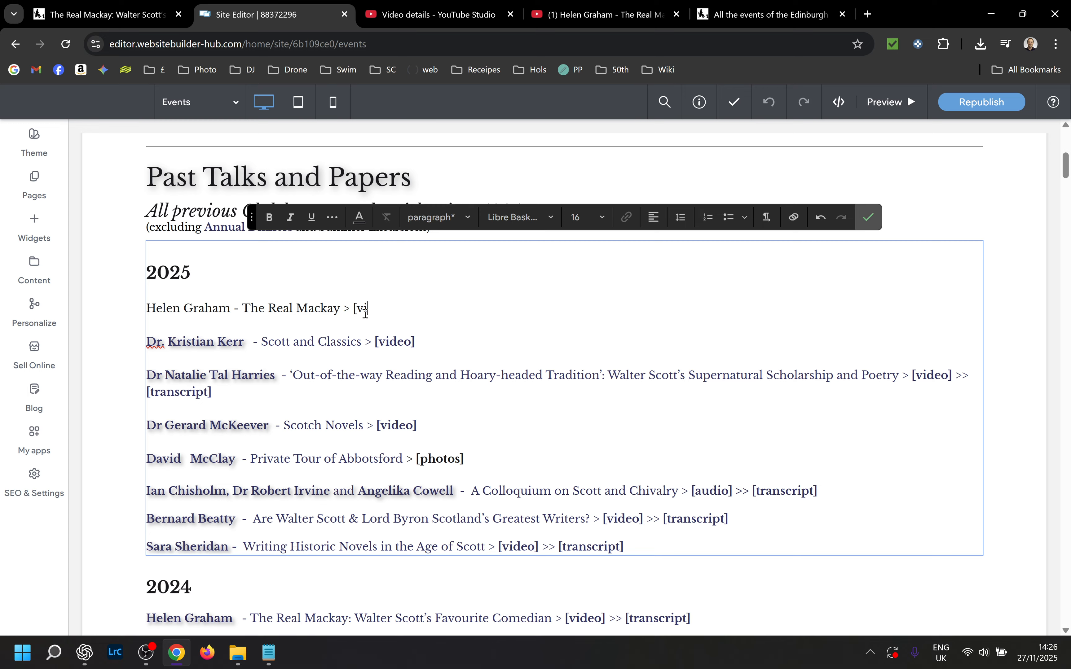
{"action": "type", "text": "deo] >> [transcript]"}
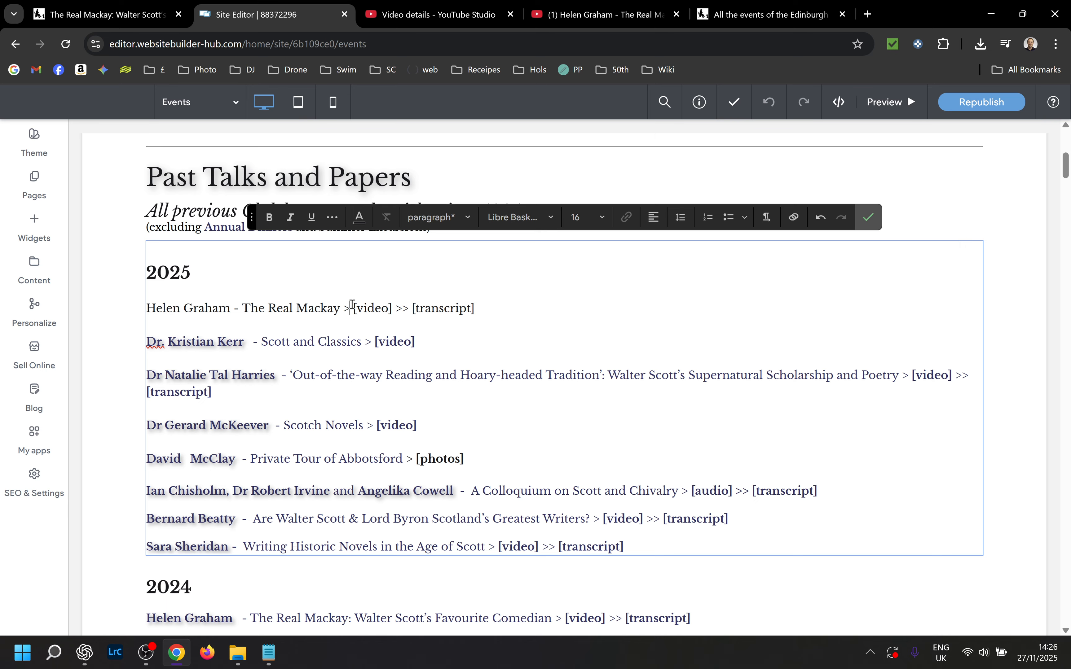
Bold [video], [transcript] and the speaker's name in the new entry
{"action": "left_click_drag", "start_coordinate": [351, 309], "coordinate": [486, 309]}
{"action": "key", "text": "ctrl+b"}
{"action": "key", "text": "ctrl+b"}
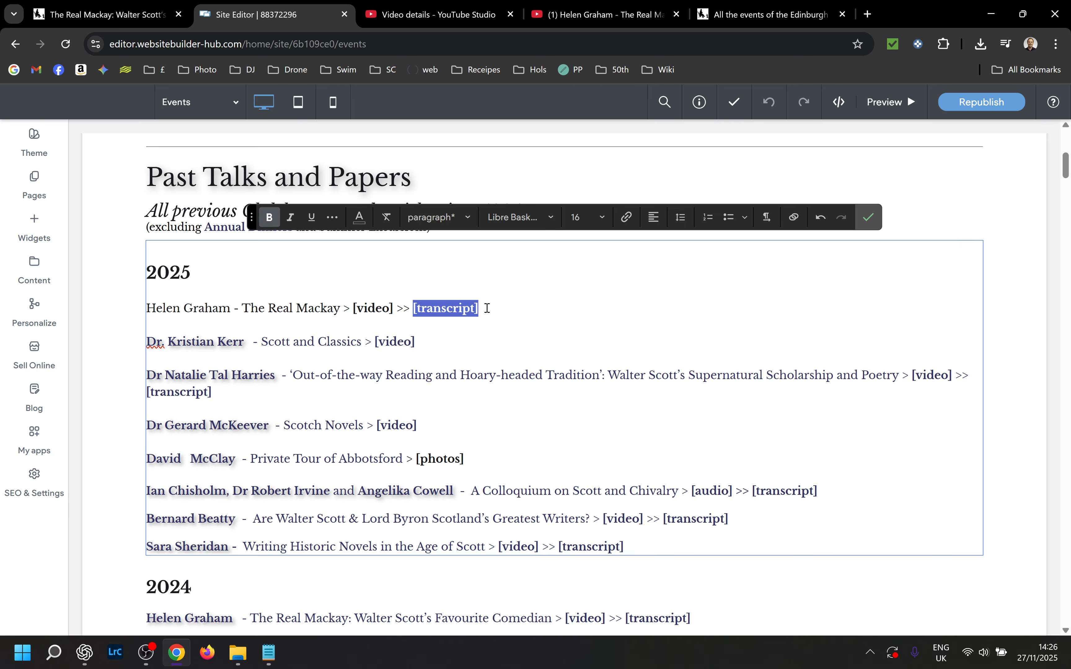
{"action": "left_click", "coordinate": [292, 326]}
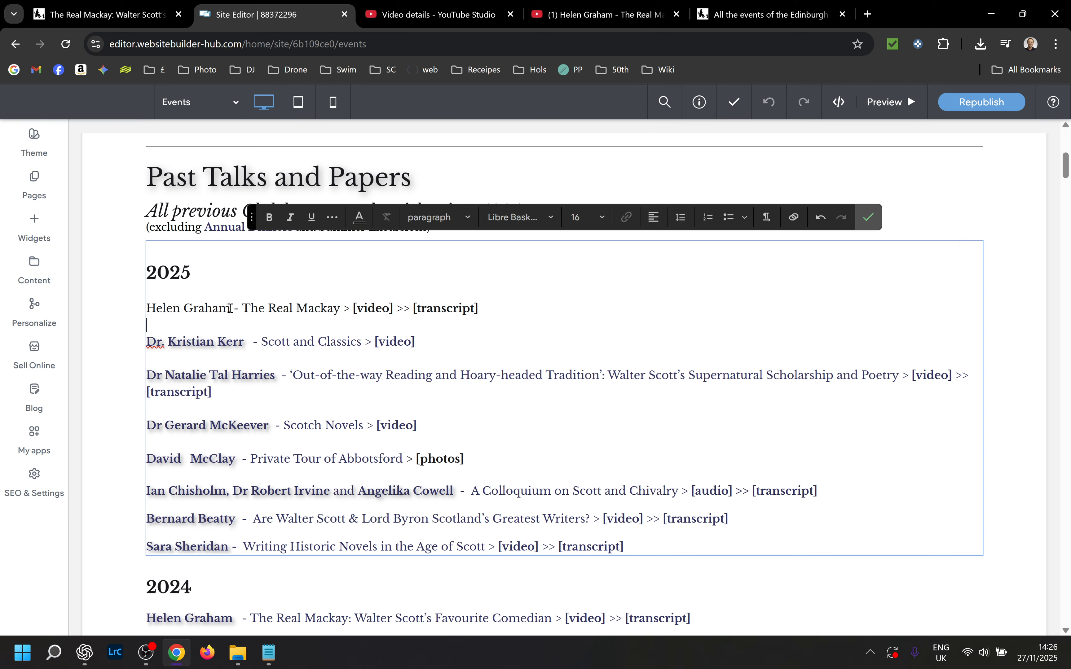
{"action": "left_click_drag", "start_coordinate": [231, 309], "coordinate": [138, 314]}
{"action": "key", "text": "ctrl+b"}
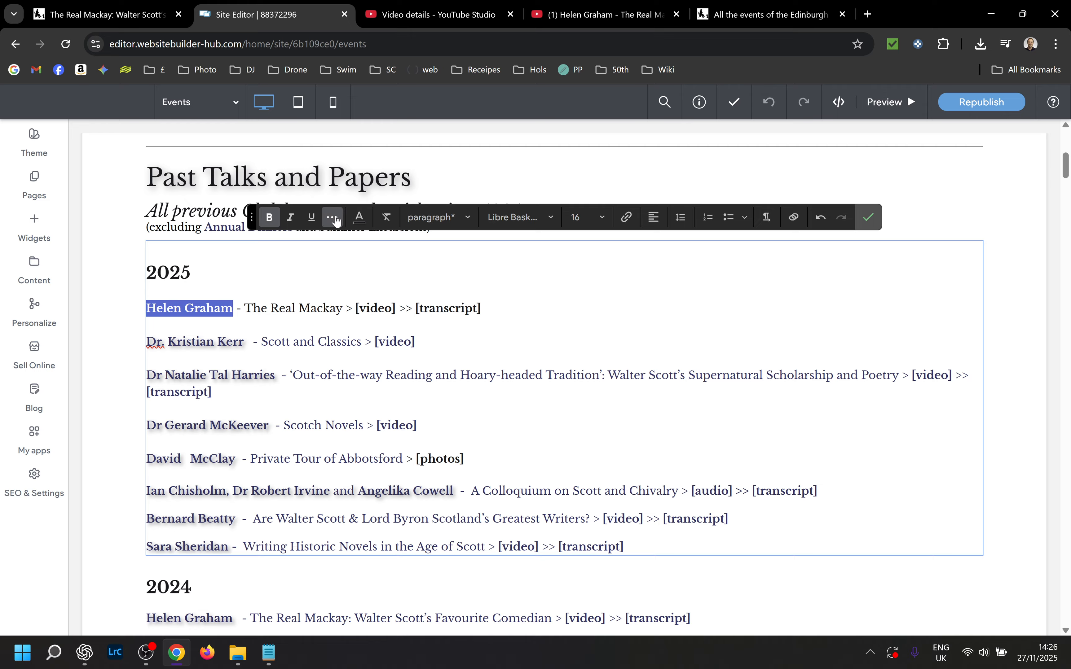
Turn on a text shadow for the Real Mackay speaker name with blur 5, cast bottom-right
{"action": "left_click", "coordinate": [331, 222]}
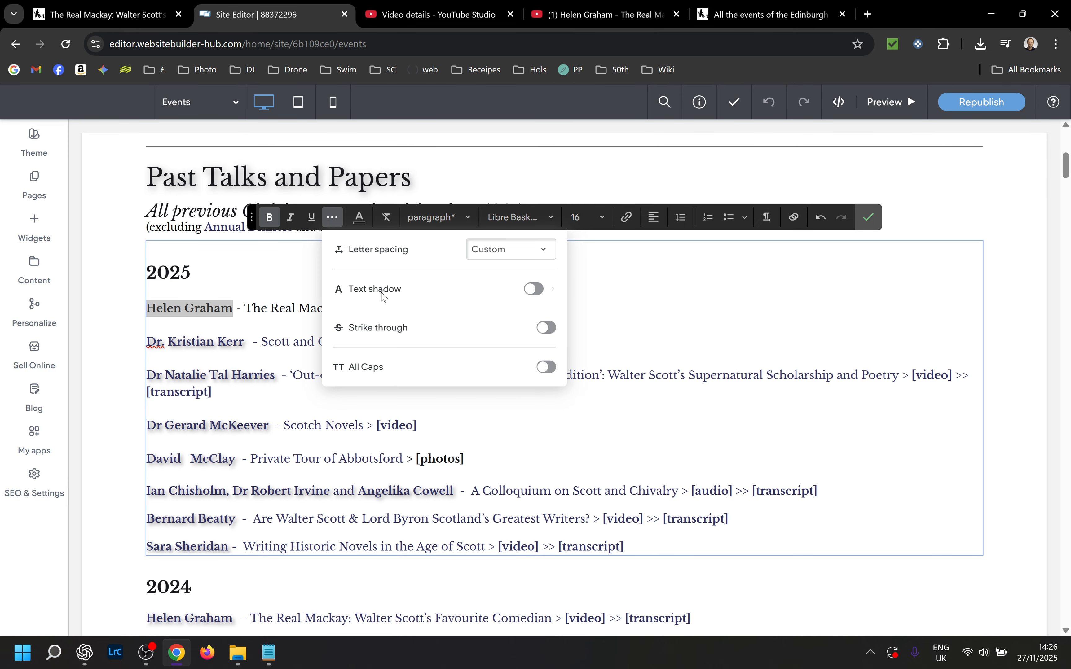
{"action": "left_click", "coordinate": [537, 290]}
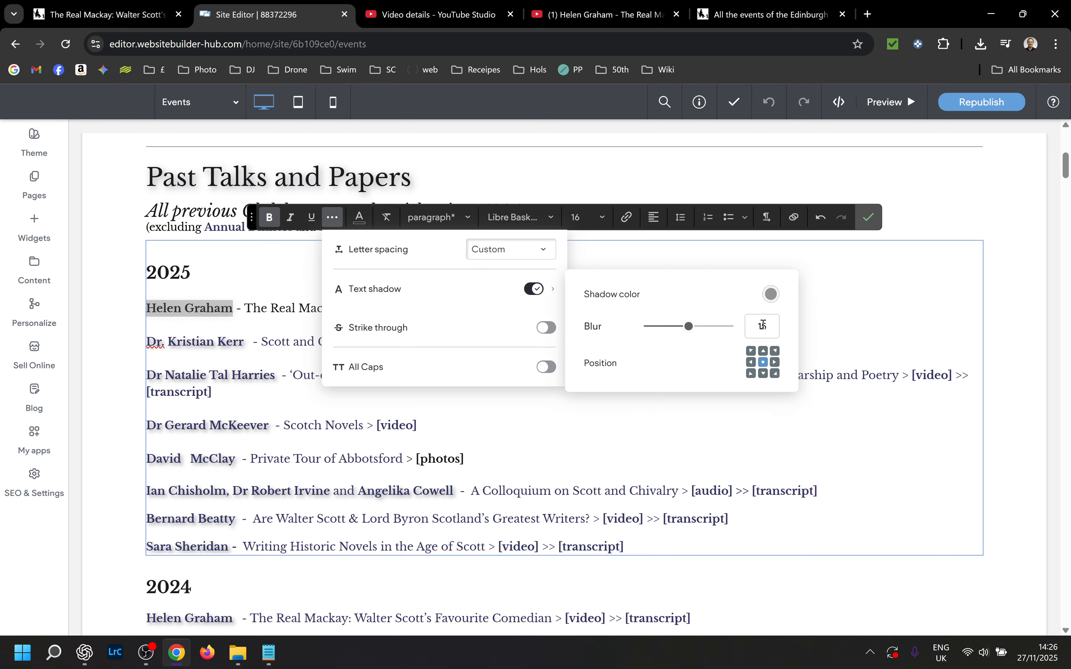
{"action": "double_click", "coordinate": [751, 324]}
{"action": "type", "text": "5"}
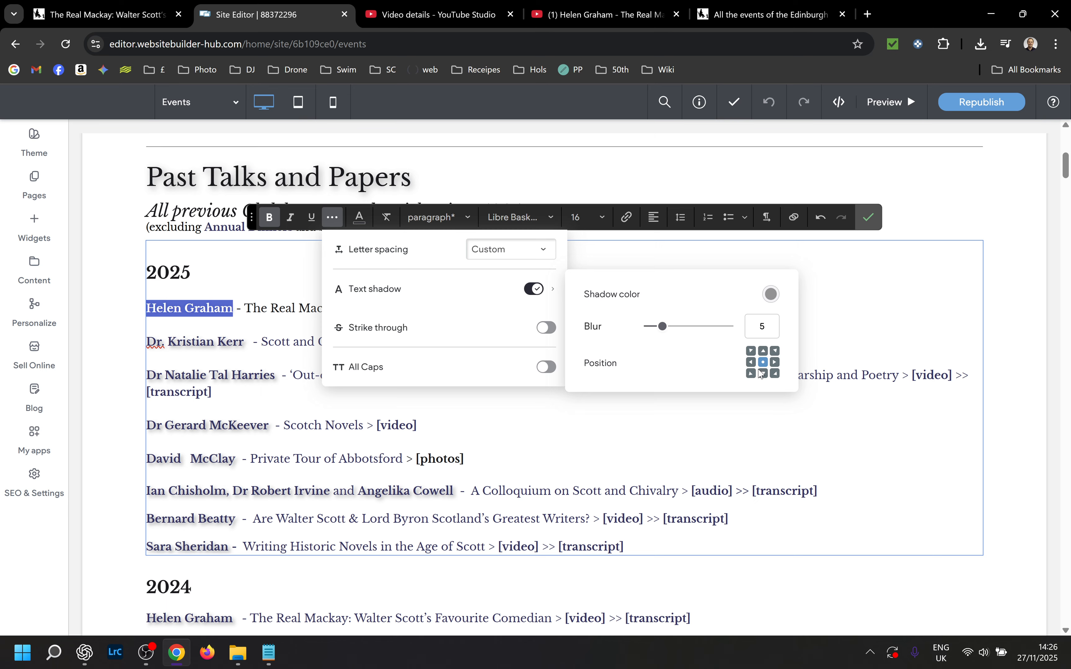
{"action": "left_click", "coordinate": [776, 376]}
{"action": "left_click", "coordinate": [496, 442]}
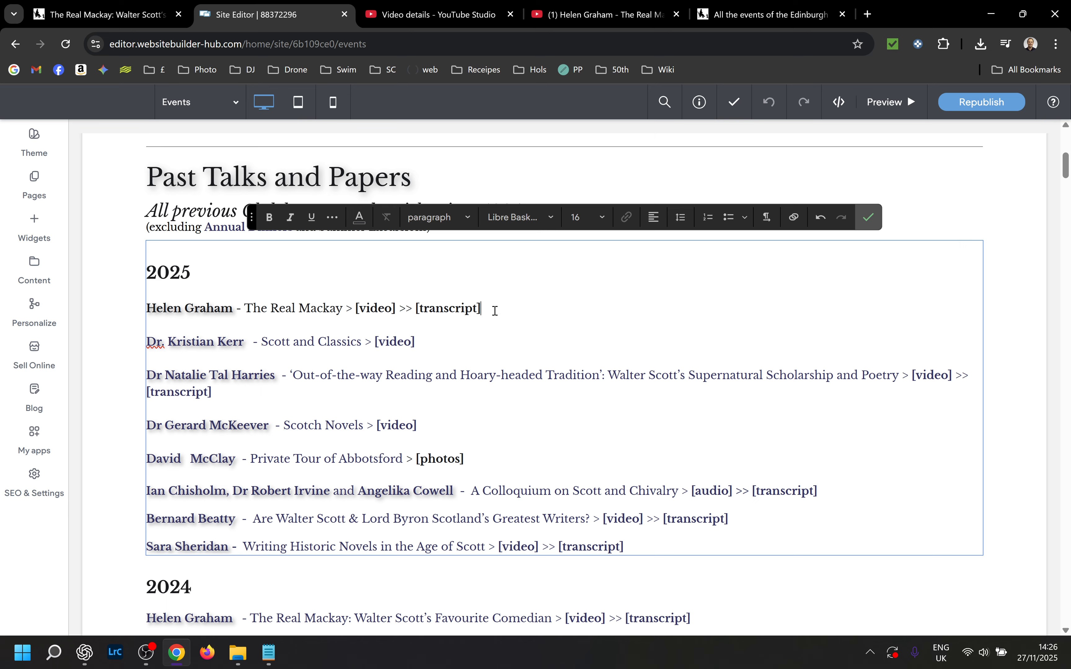
{"action": "left_click_drag", "start_coordinate": [496, 311], "coordinate": [402, 319]}
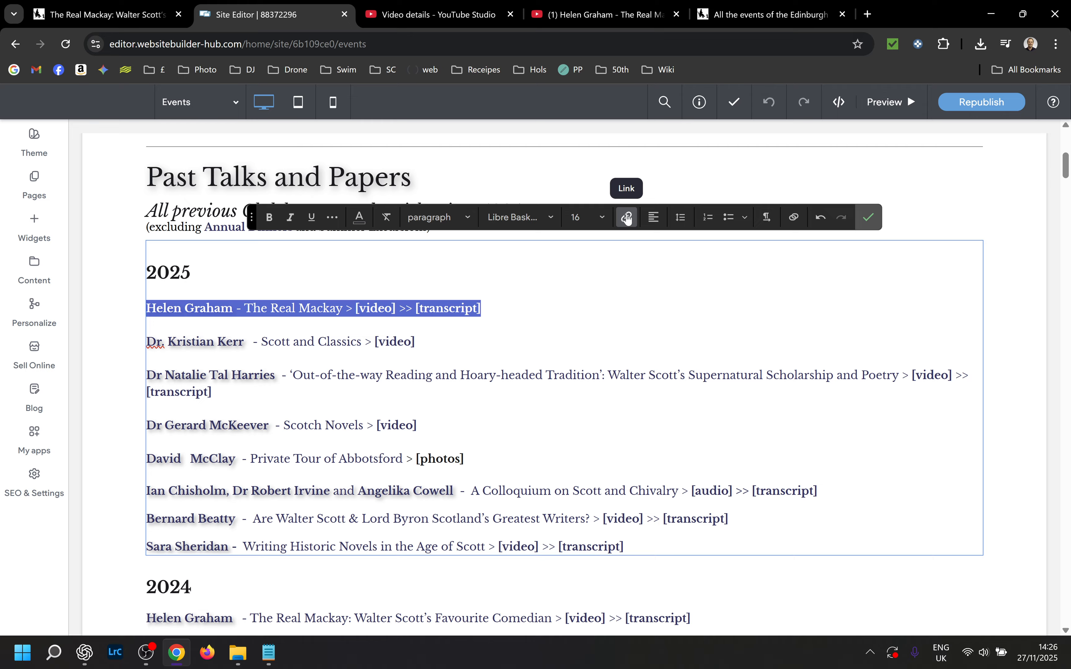
Link the selected entry to the blog post 'The Real Mackay (v2)' and confirm the text edits
{"action": "left_click", "coordinate": [627, 217]}
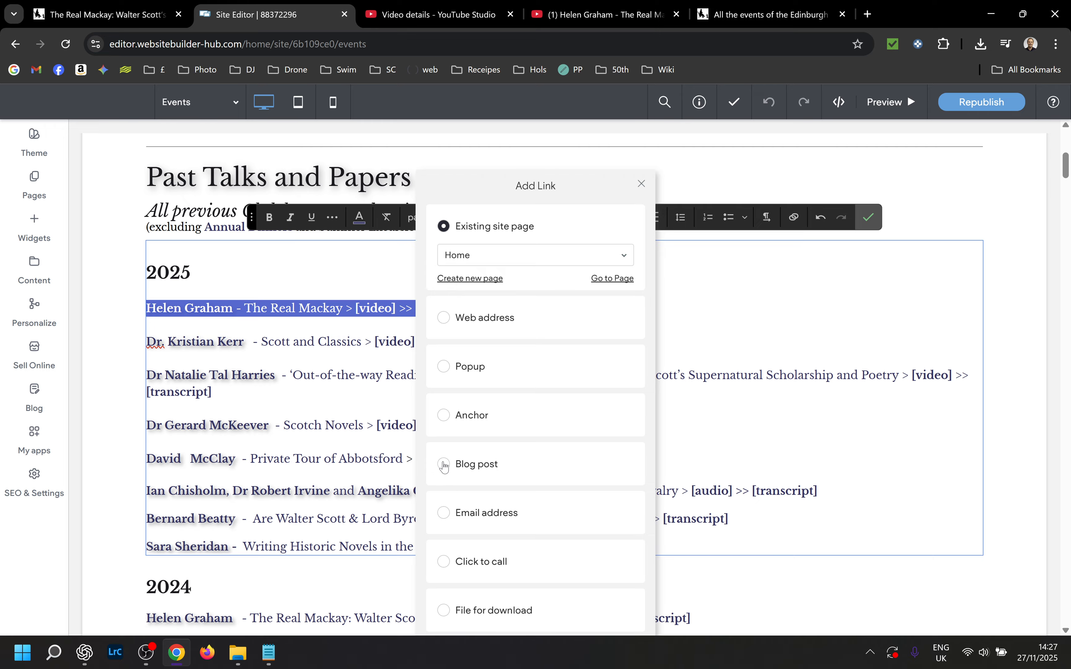
{"action": "left_click", "coordinate": [444, 465]}
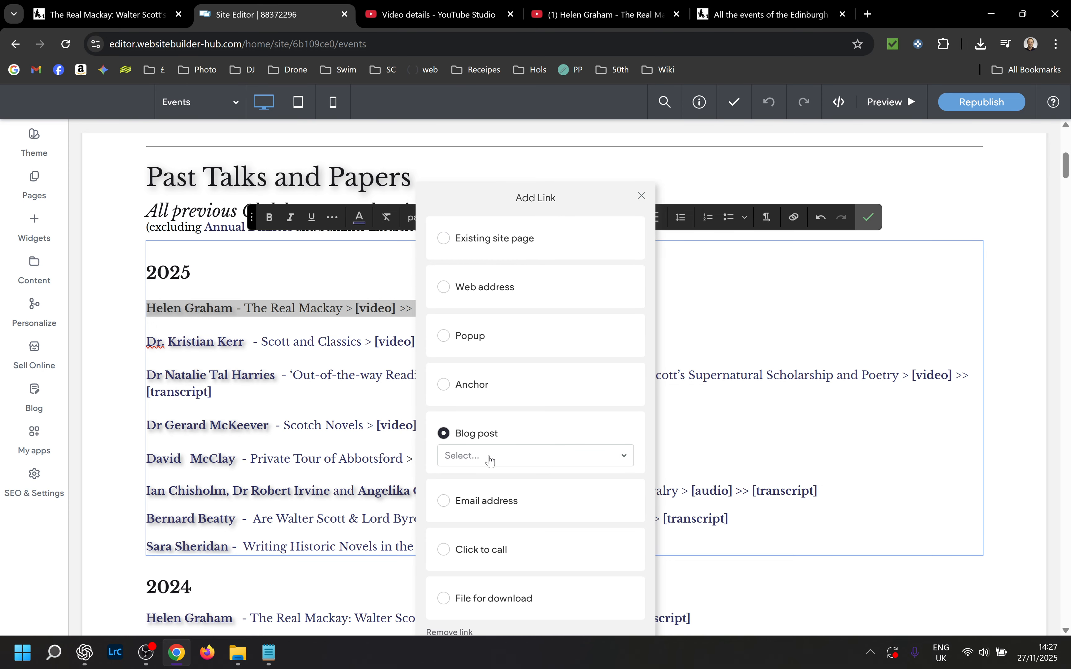
{"action": "left_click", "coordinate": [491, 462]}
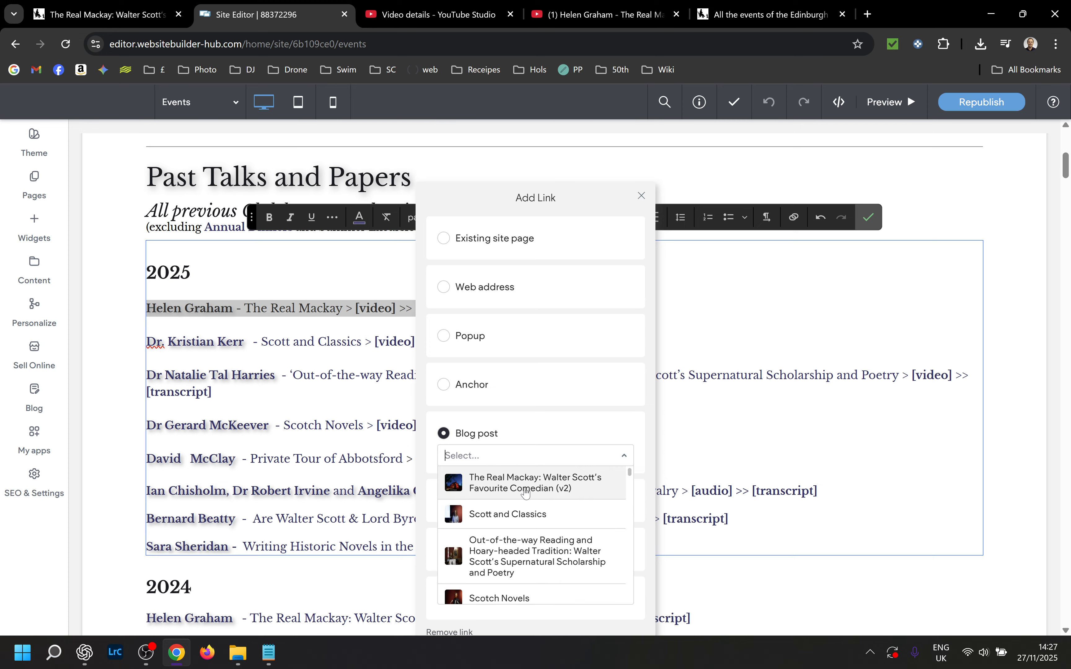
{"action": "left_click", "coordinate": [526, 489]}
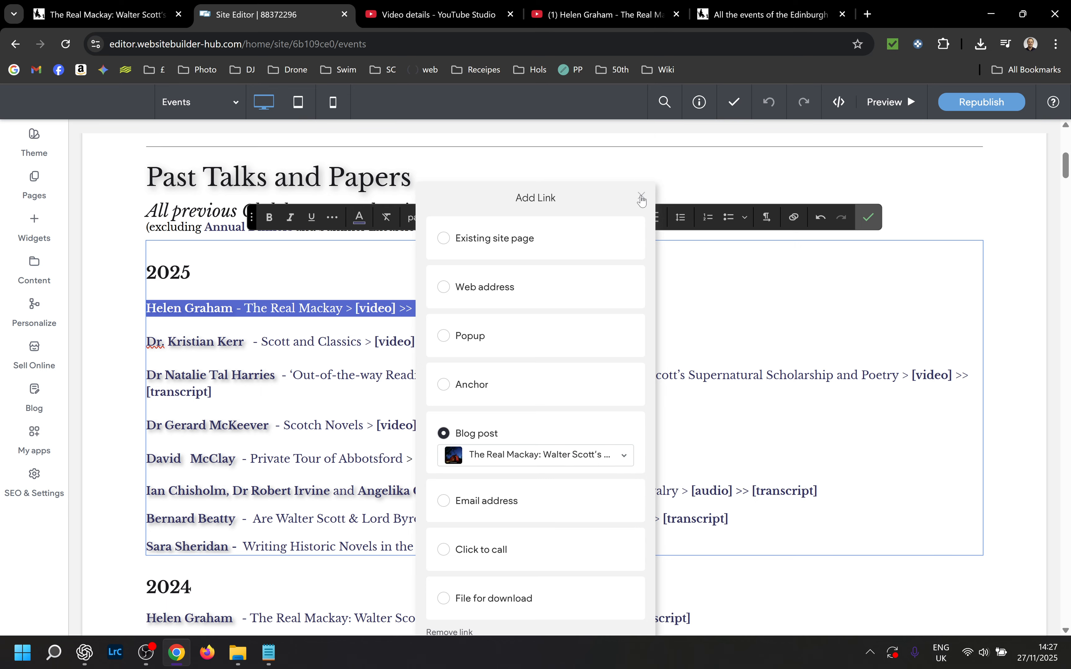
{"action": "left_click", "coordinate": [642, 198]}
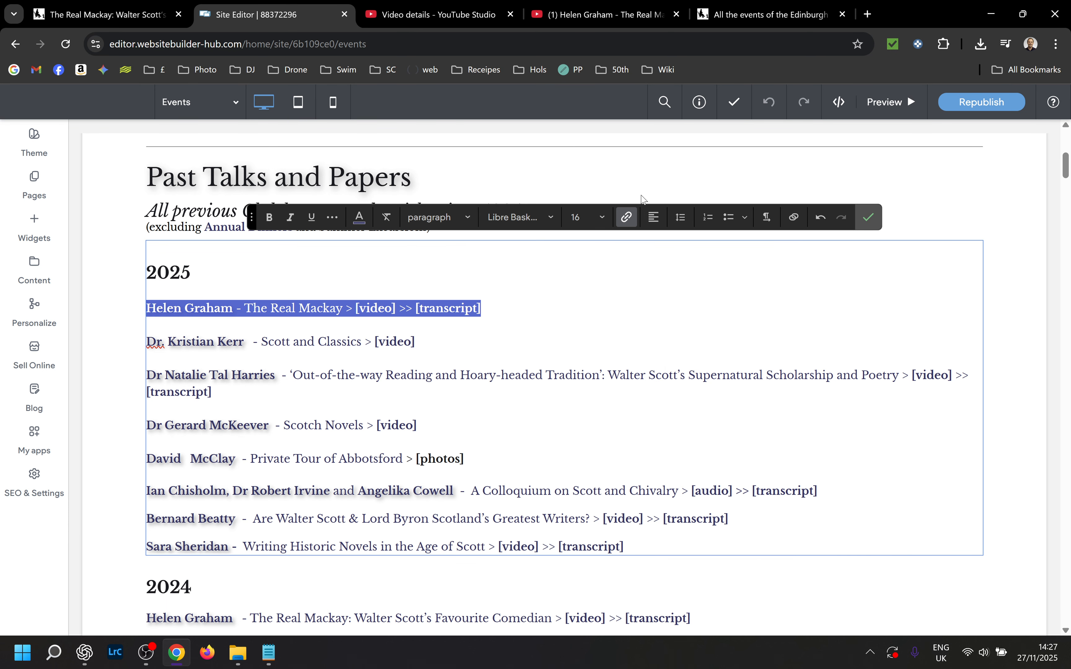
{"action": "left_click", "coordinate": [478, 350]}
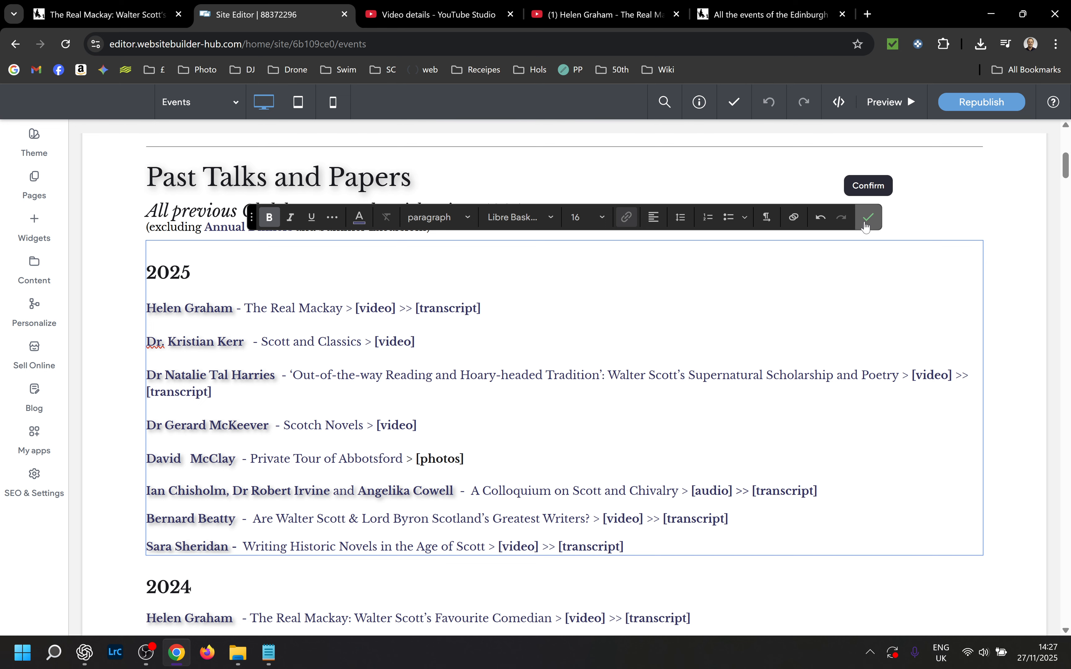
{"action": "left_click", "coordinate": [866, 228]}
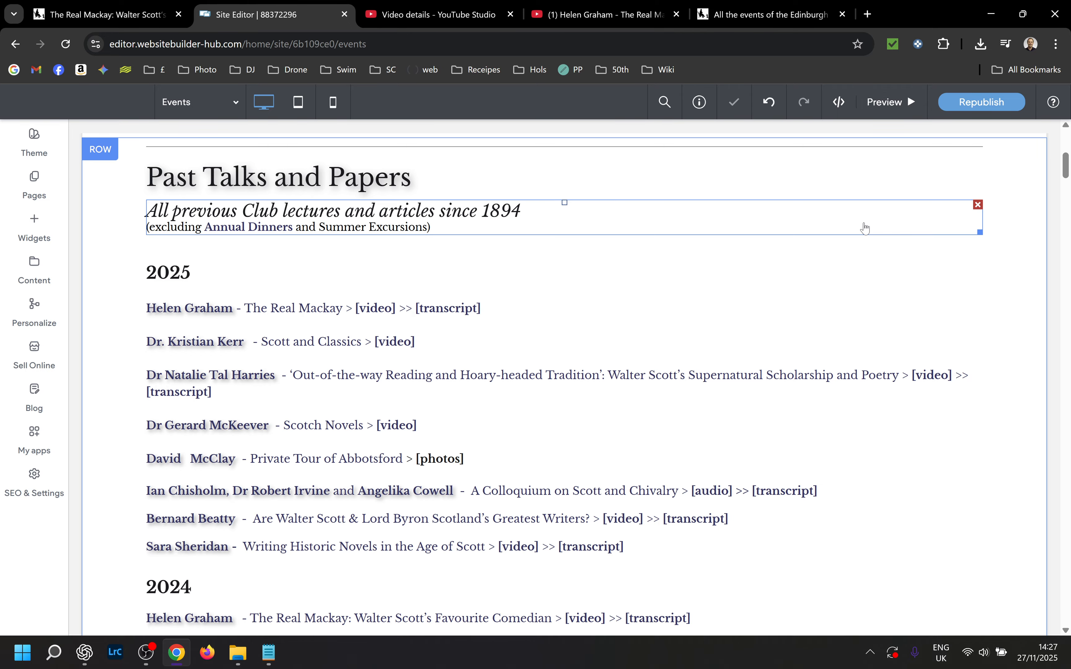
Republish the site, then switch to the live walterscottclub.com Events page
{"action": "left_click", "coordinate": [971, 106]}
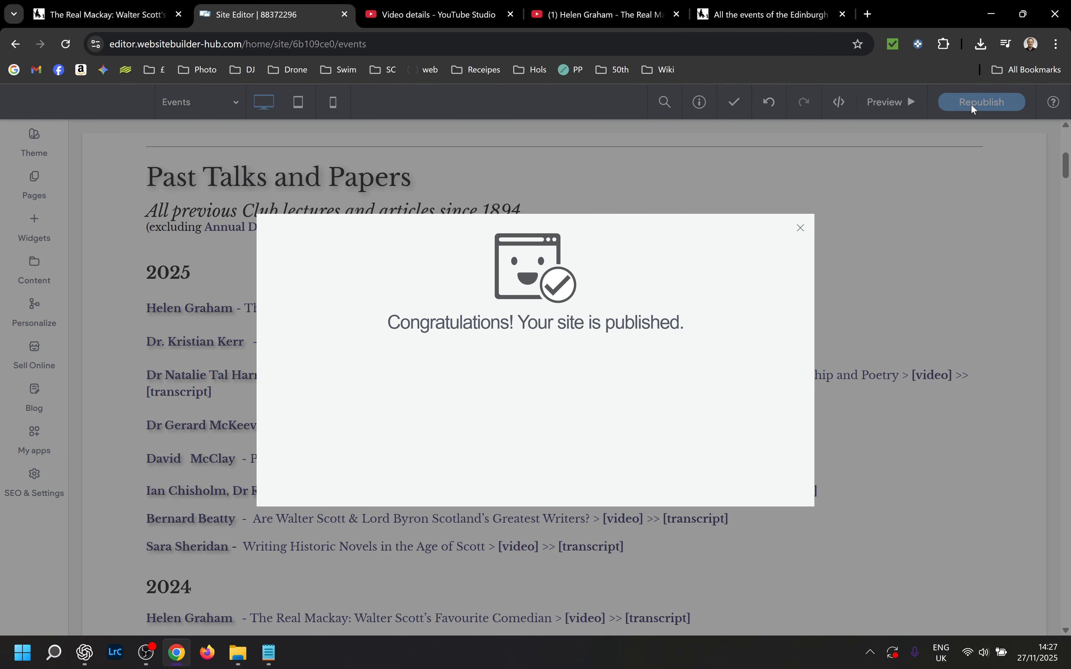
{"action": "left_click", "coordinate": [770, 14]}
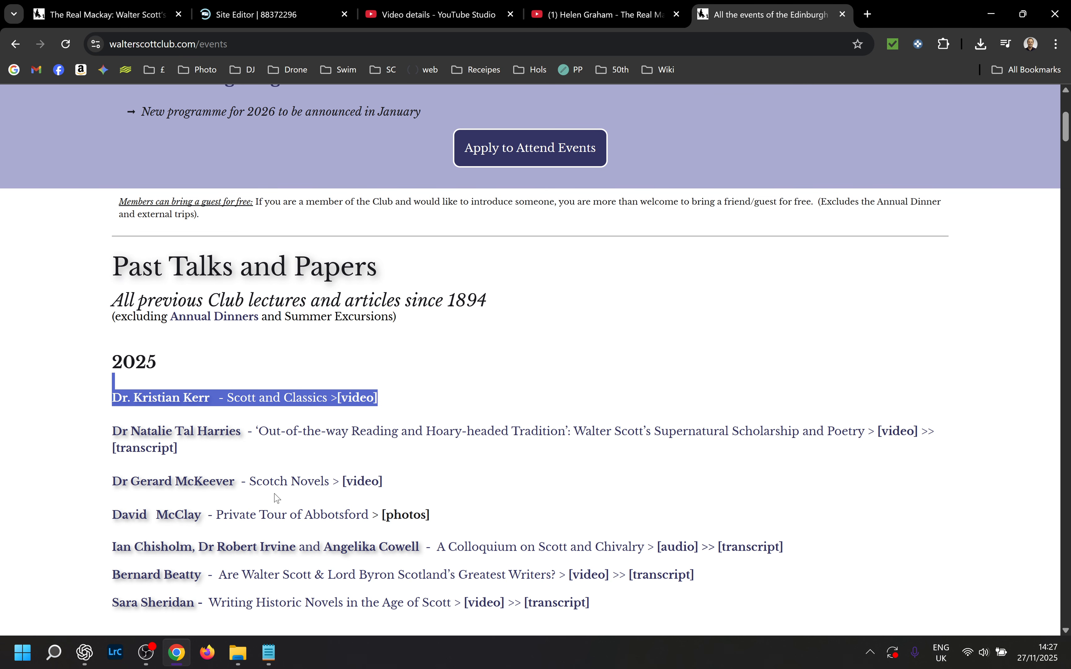
Reload the live Events page and view The Real Mackay and Scott and Classics talk posts
{"action": "left_click", "coordinate": [305, 446]}
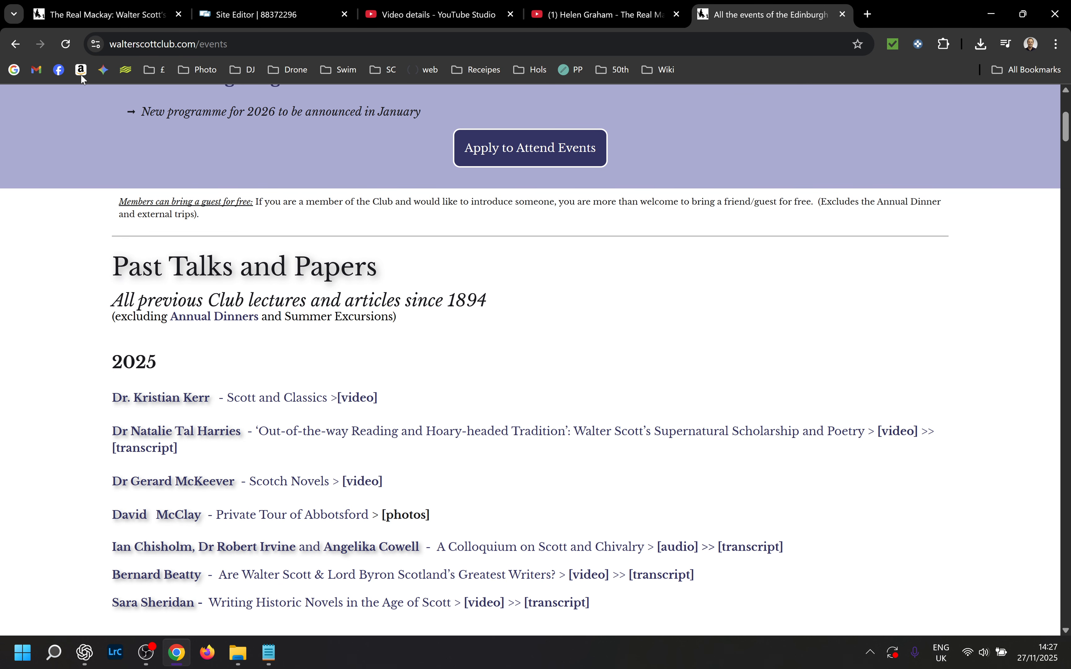
{"action": "left_click", "coordinate": [67, 45]}
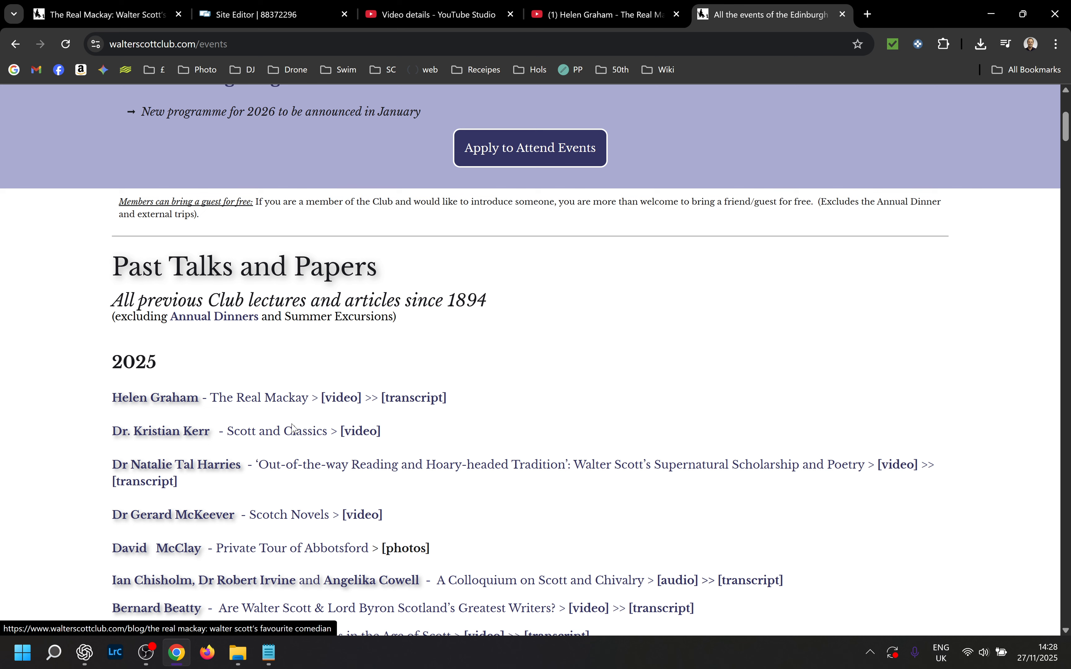
{"action": "left_click", "coordinate": [258, 398]}
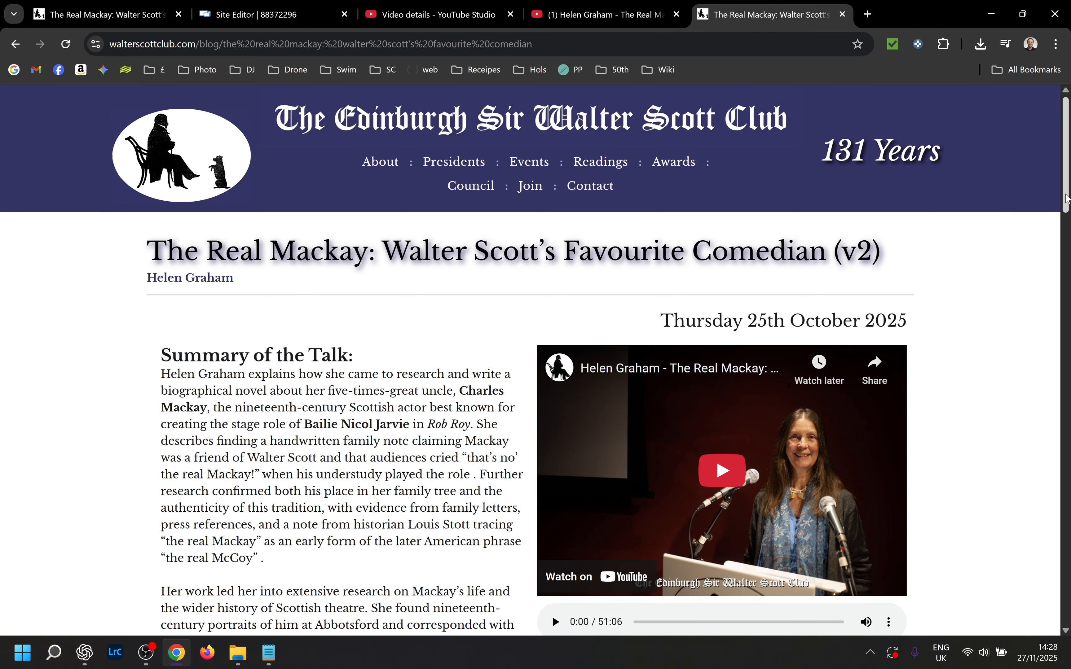
{"action": "scroll", "coordinate": [1064, 201], "scroll_direction": "down", "scroll_amount": 3}
{"action": "scroll", "coordinate": [1064, 201], "scroll_direction": "up", "scroll_amount": 3}
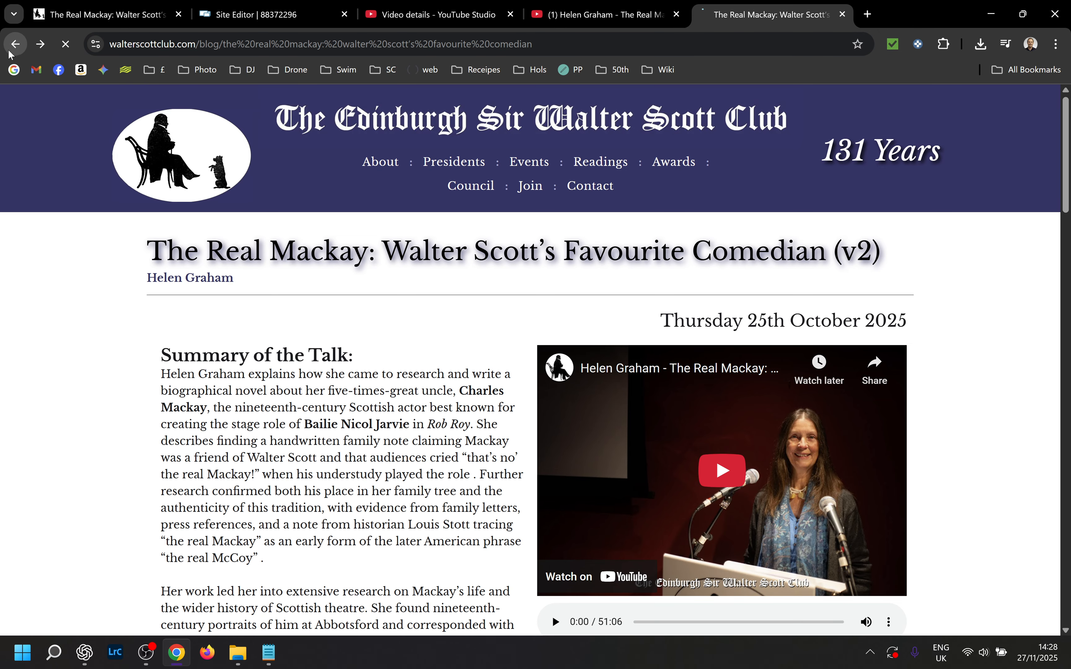
{"action": "left_click", "coordinate": [15, 44]}
{"action": "left_click", "coordinate": [182, 432]}
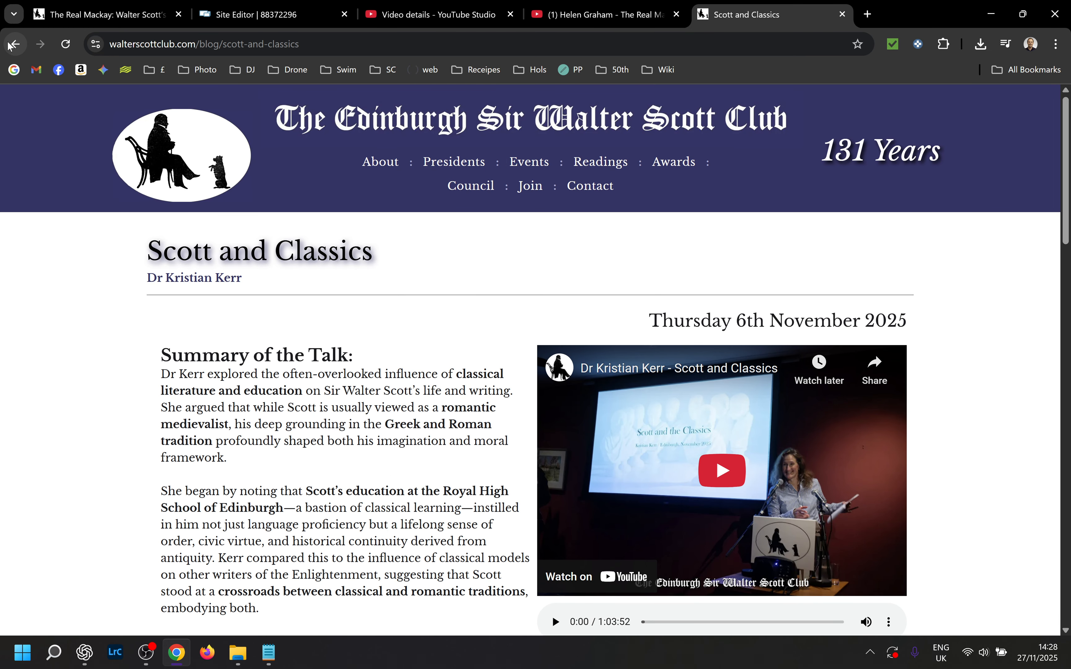
{"action": "left_click", "coordinate": [15, 44]}
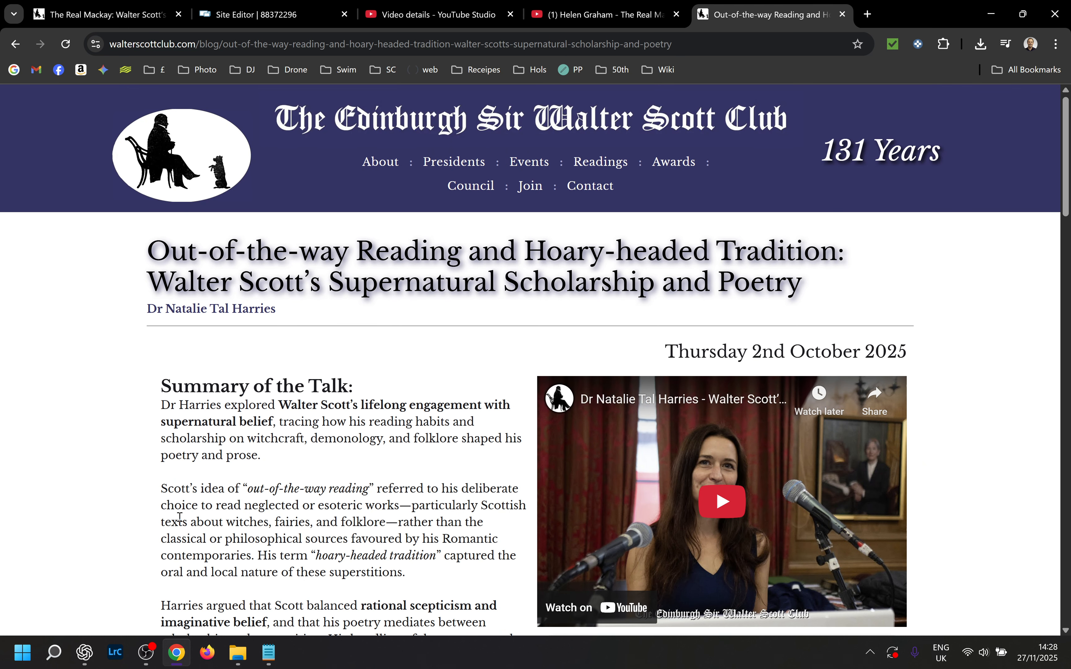
Trim the post's web address to /blog to view the blog listing, then return to the site editor
{"action": "left_click_drag", "start_coordinate": [197, 44], "coordinate": [221, 44]}
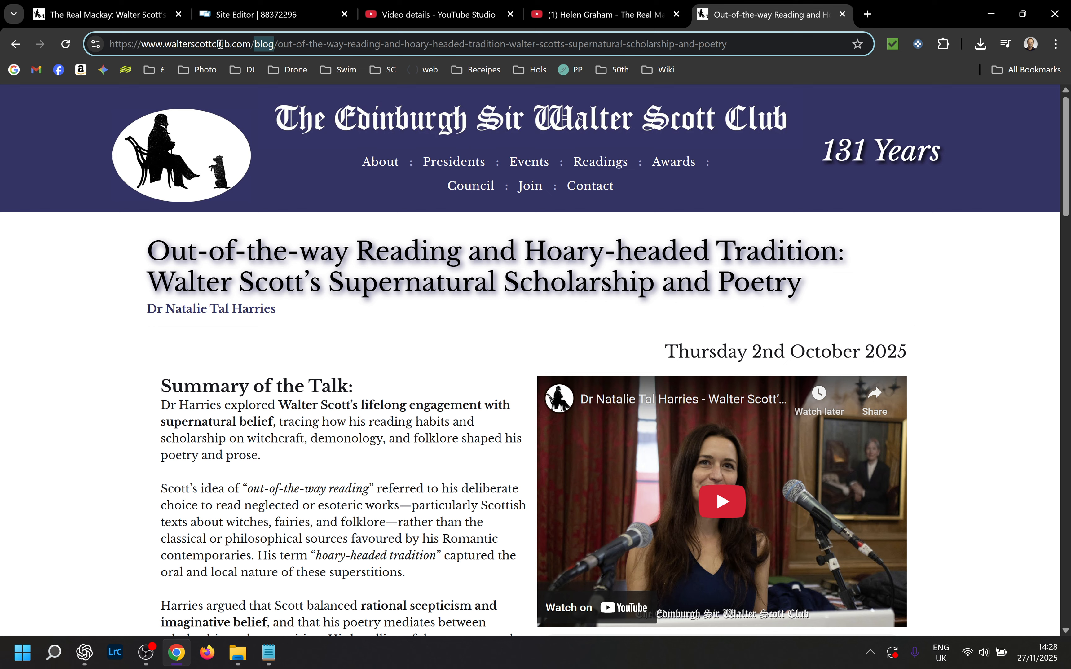
{"action": "left_click", "coordinate": [275, 44]}
{"action": "left_click_drag", "start_coordinate": [256, 43], "coordinate": [274, 43]}
{"action": "left_click", "coordinate": [284, 39]}
{"action": "left_click_drag", "start_coordinate": [277, 40], "coordinate": [730, 43]}
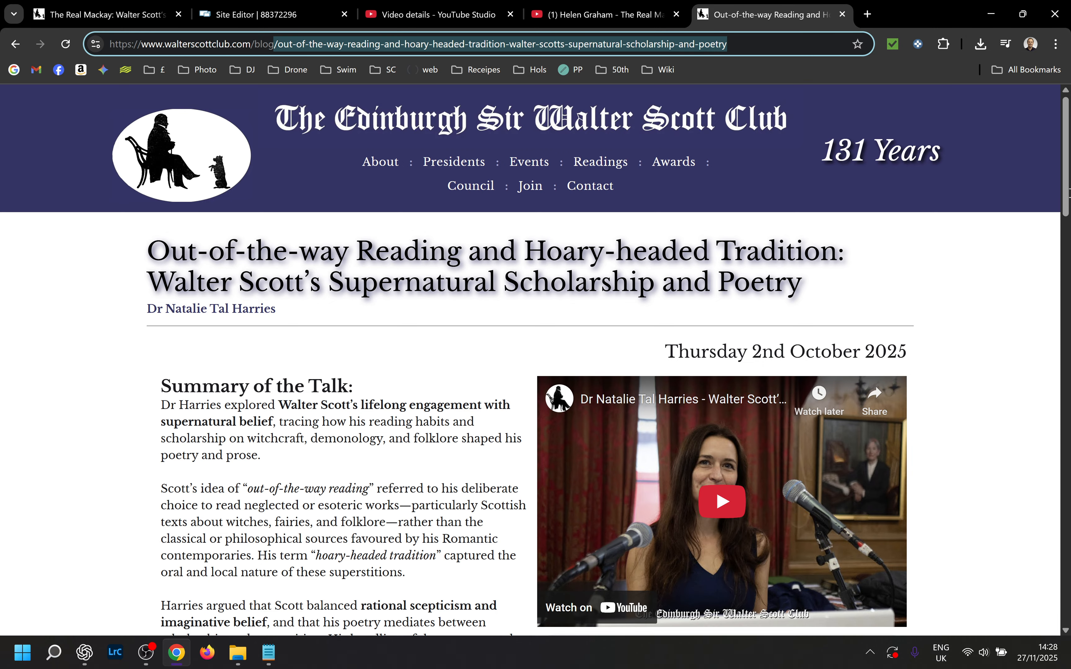
{"action": "key", "text": "BackSpace"}
{"action": "key", "text": "Return"}
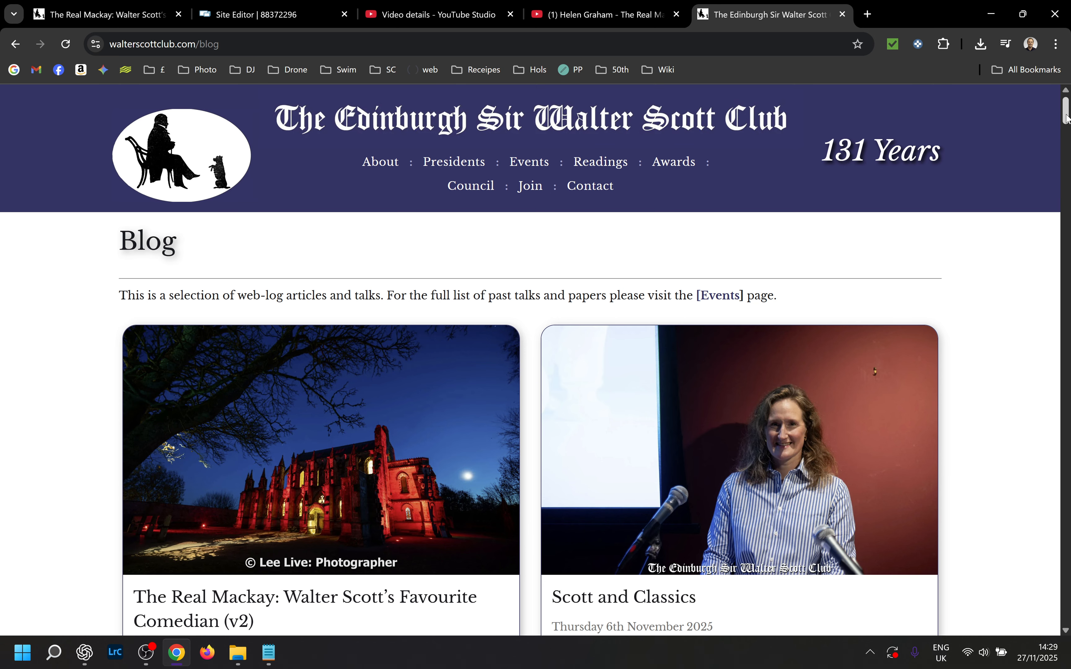
{"action": "mouse_move", "coordinate": [1066, 116]}
{"action": "left_mouse_down"}
{"action": "mouse_move", "coordinate": [1066, 251]}
{"action": "mouse_move", "coordinate": [1061, 116]}
{"action": "left_mouse_up"}
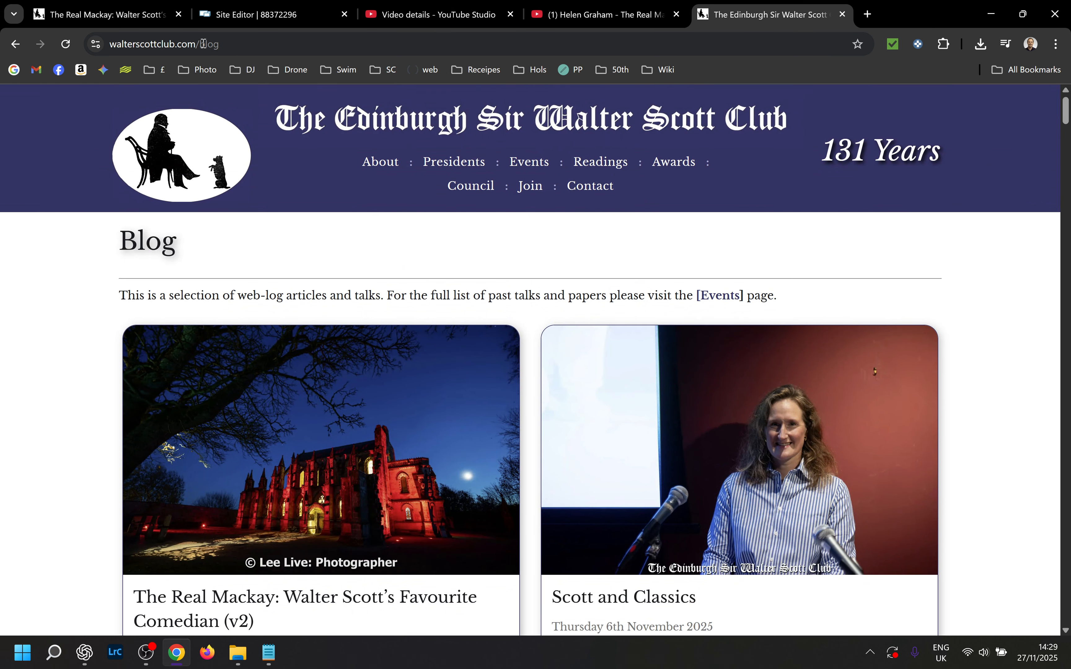
{"action": "left_click_drag", "start_coordinate": [202, 44], "coordinate": [286, 46]}
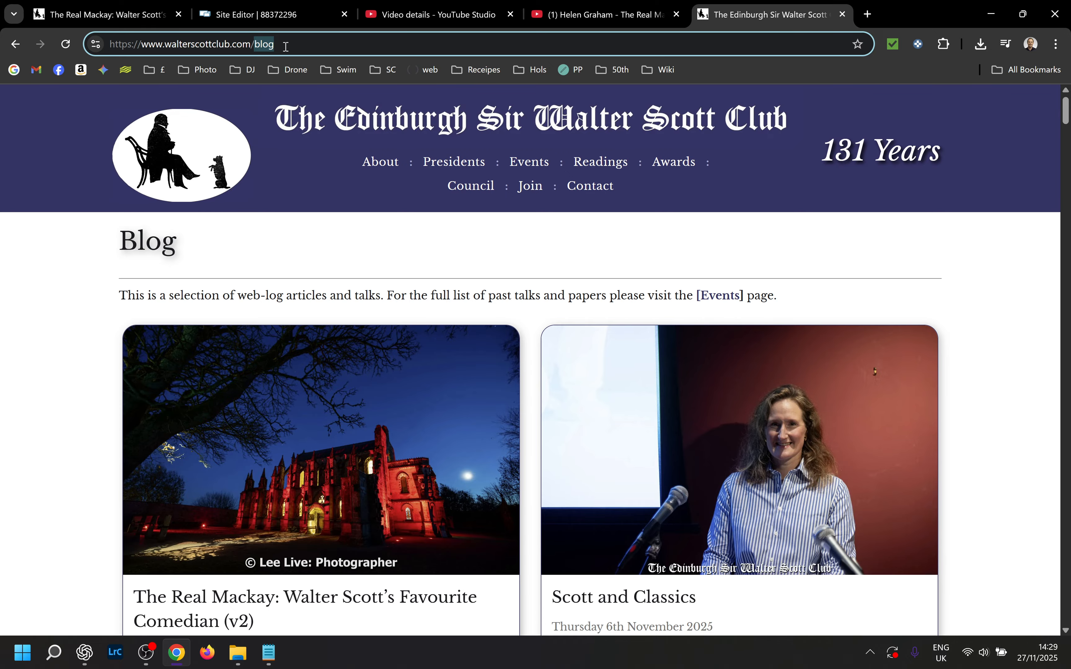
{"action": "left_click", "coordinate": [264, 15]}
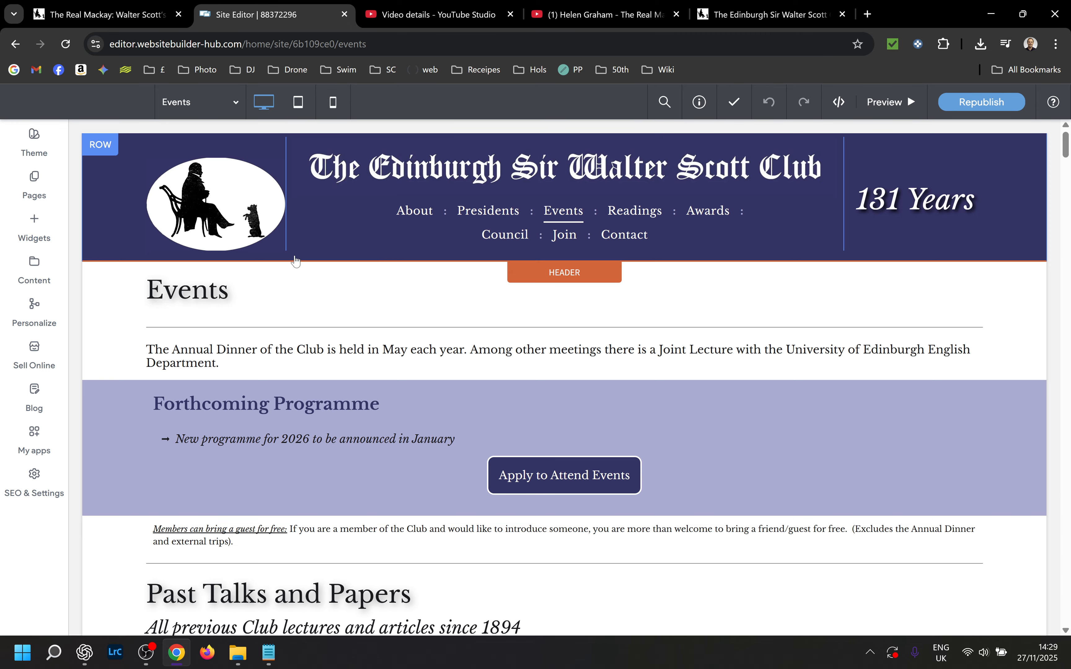
Duplicate the Scott and Classics post from the blog posts list
{"action": "left_click", "coordinate": [35, 398]}
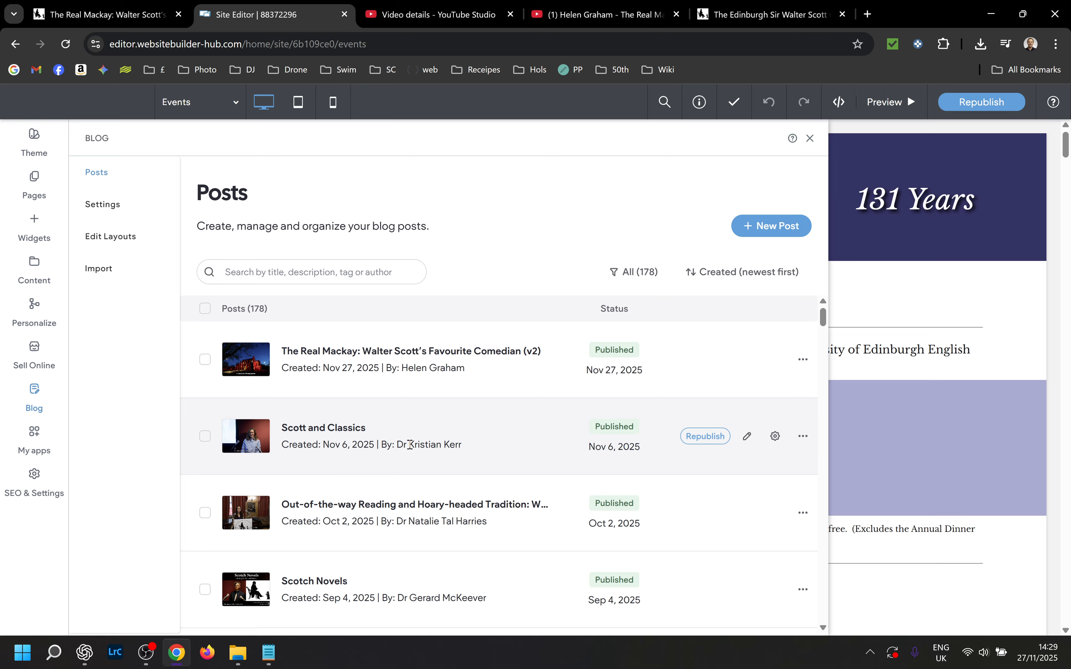
{"action": "left_click_drag", "start_coordinate": [410, 445], "coordinate": [480, 447]}
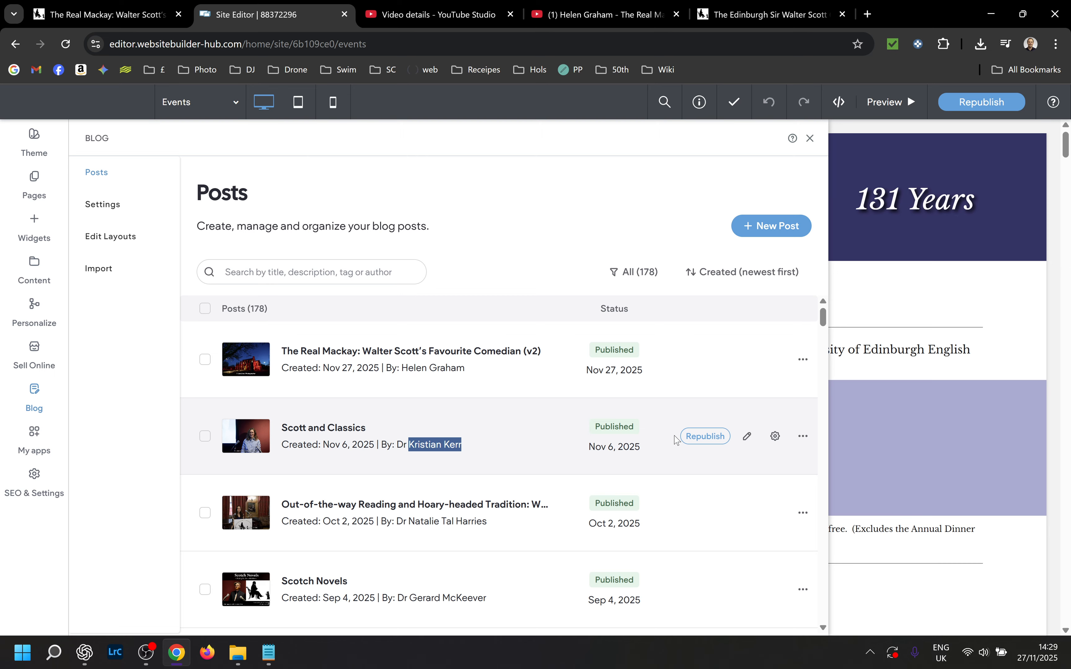
{"action": "left_click", "coordinate": [804, 439]}
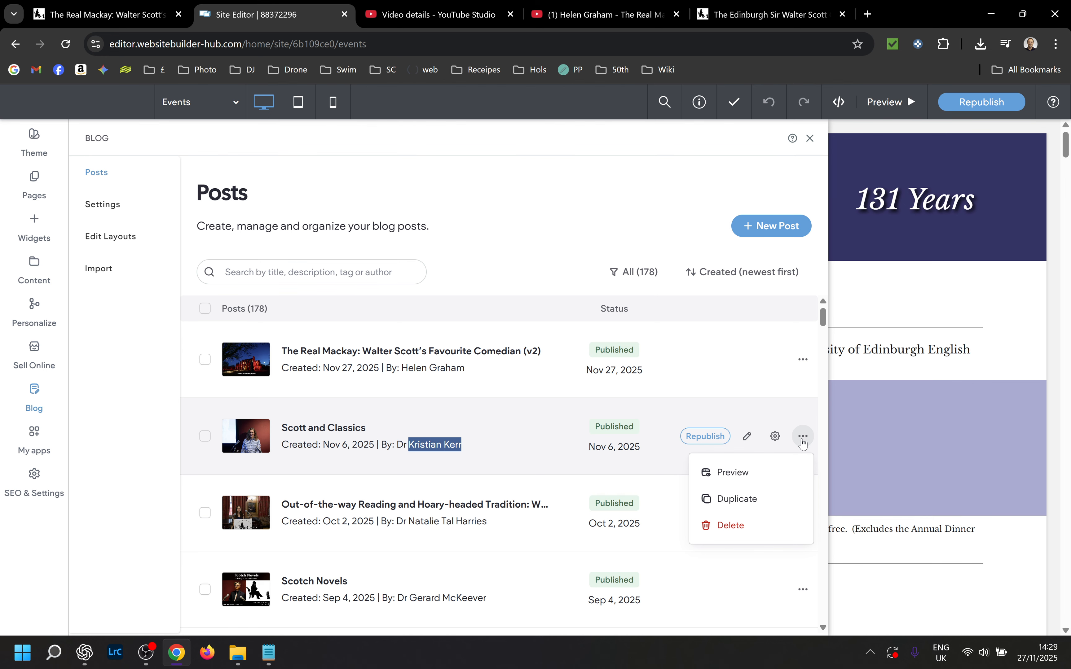
{"action": "left_click", "coordinate": [748, 499]}
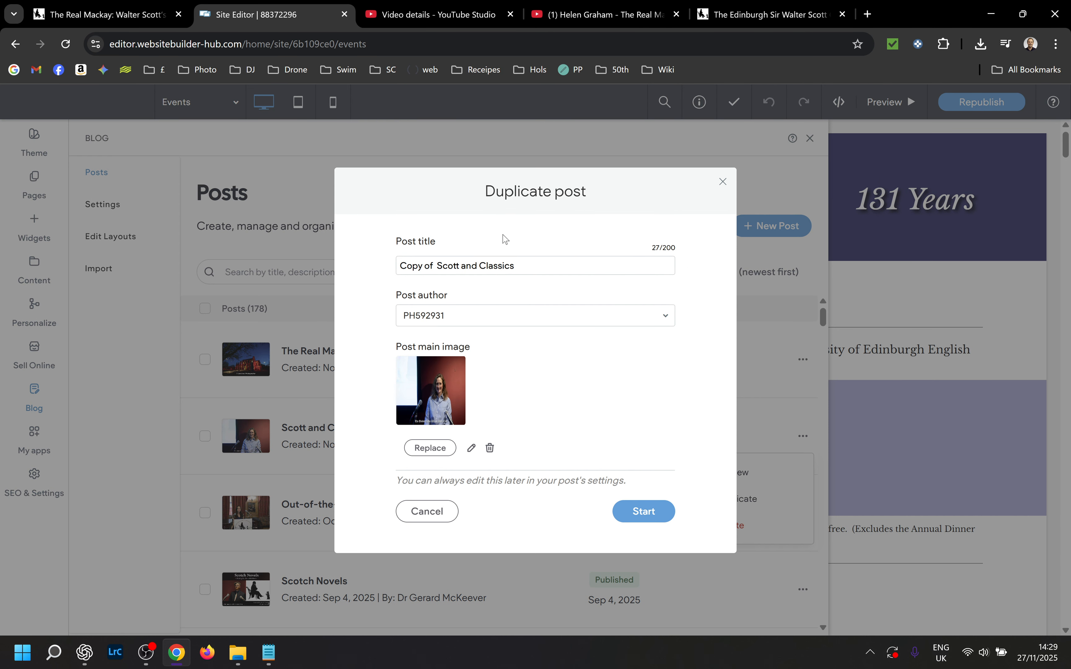
Title the copy 'Title Talk', give it a test author and the floodlit red building photo, and create it
{"action": "left_click_drag", "start_coordinate": [515, 266], "coordinate": [399, 256]}
{"action": "type", "text": "T"}
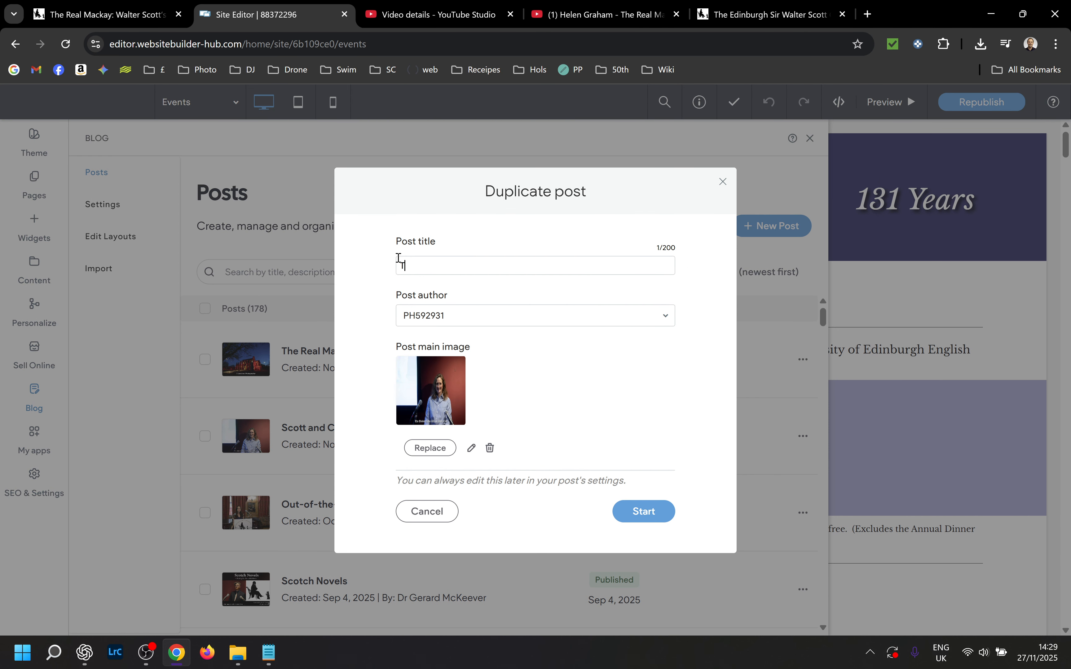
{"action": "type", "text": "itle Talk"}
{"action": "left_click", "coordinate": [452, 320]}
{"action": "type", "text": "Fr"}
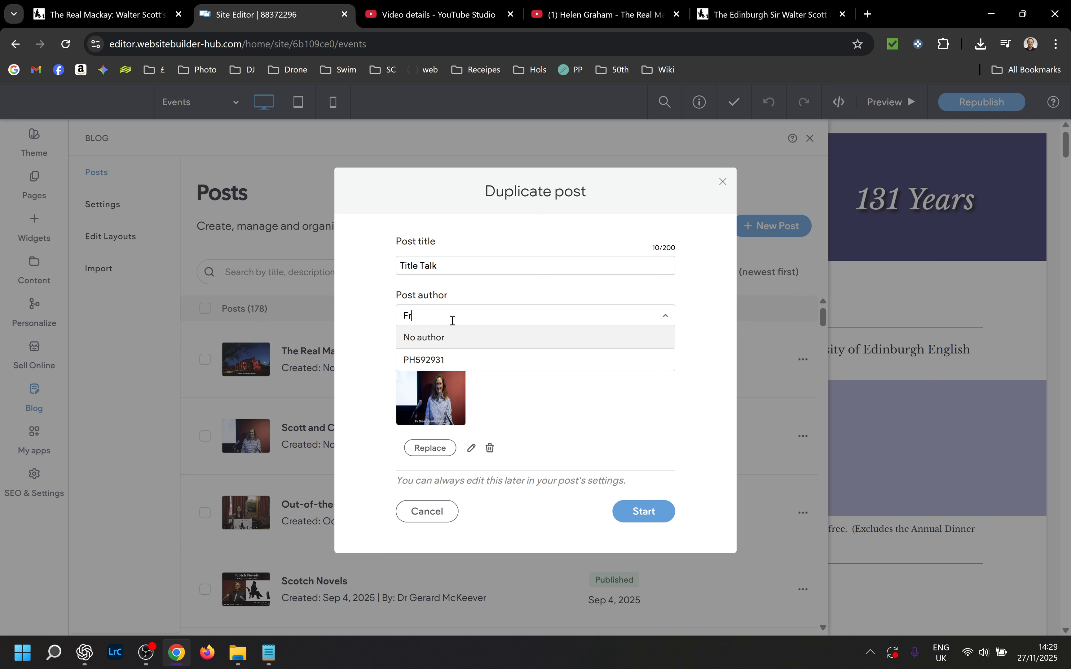
{"action": "type", "text": "ed Dread"}
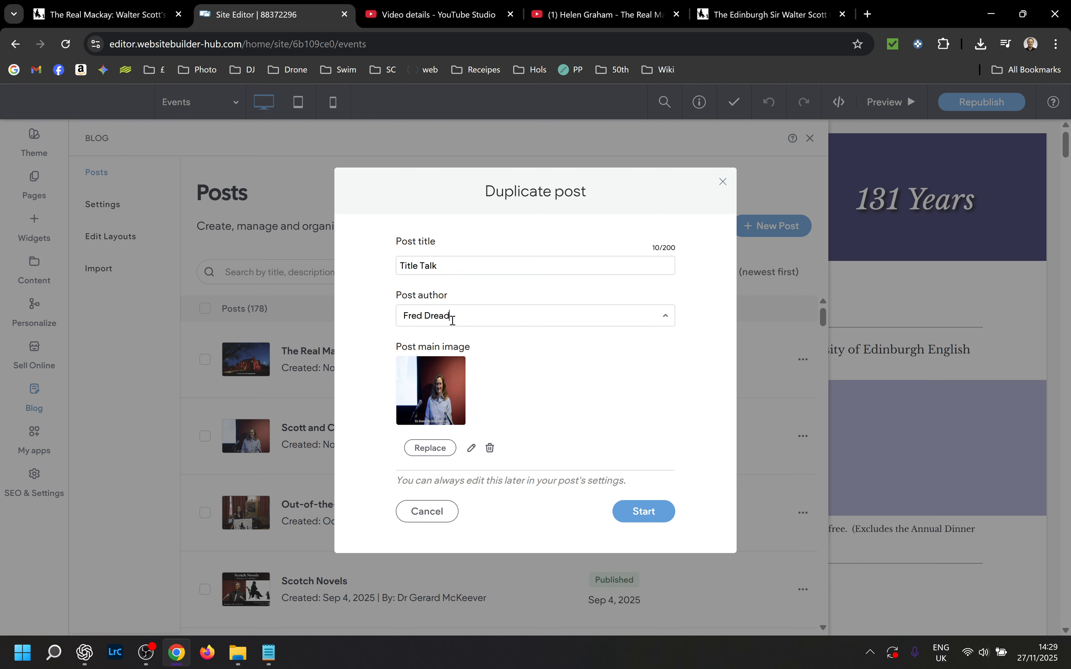
{"action": "left_click", "coordinate": [435, 400]}
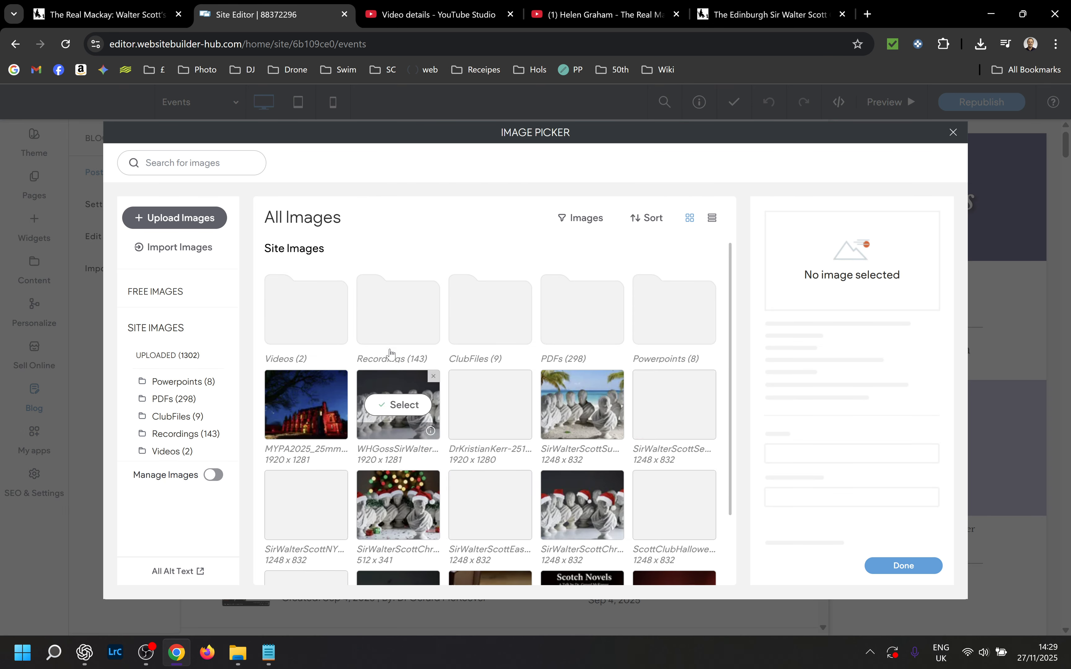
{"action": "left_click", "coordinate": [306, 406]}
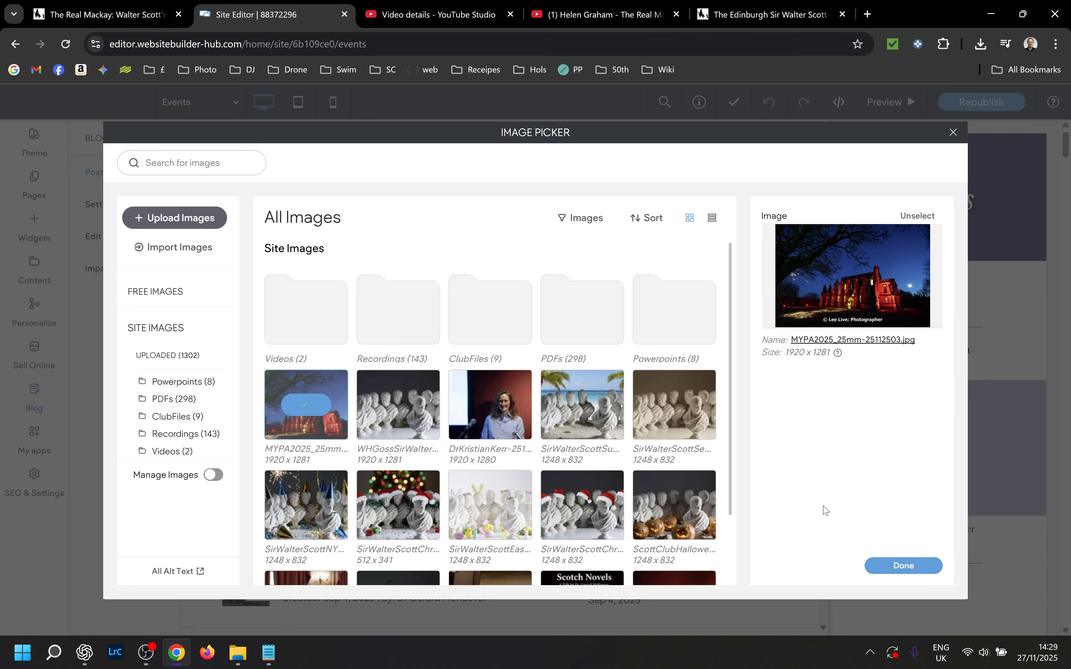
{"action": "left_click", "coordinate": [905, 568]}
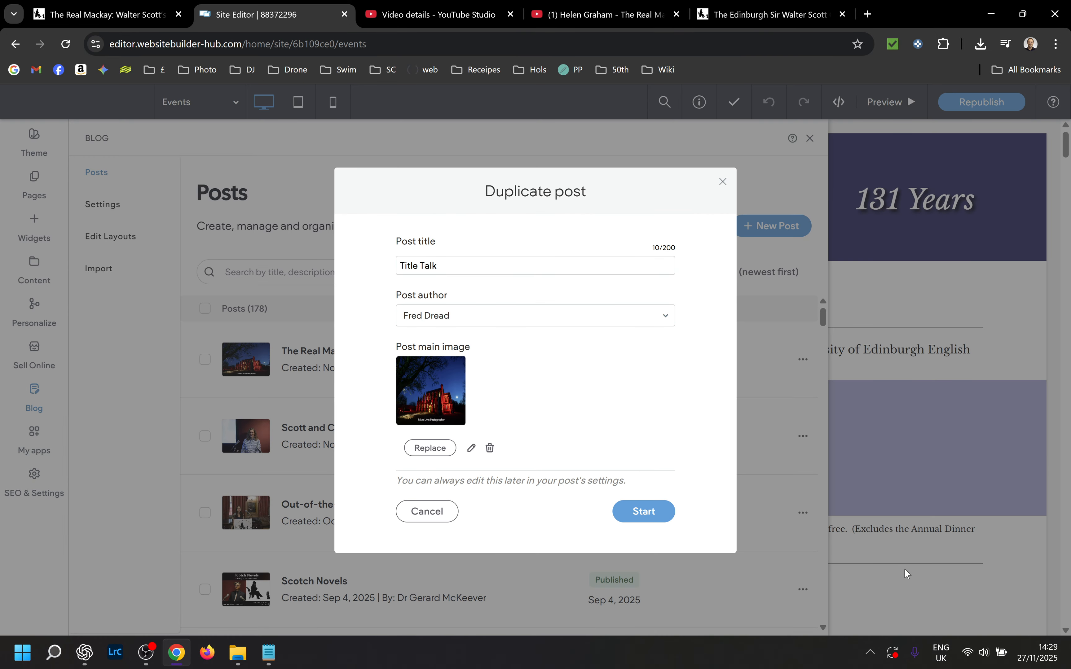
{"action": "left_click", "coordinate": [659, 521]}
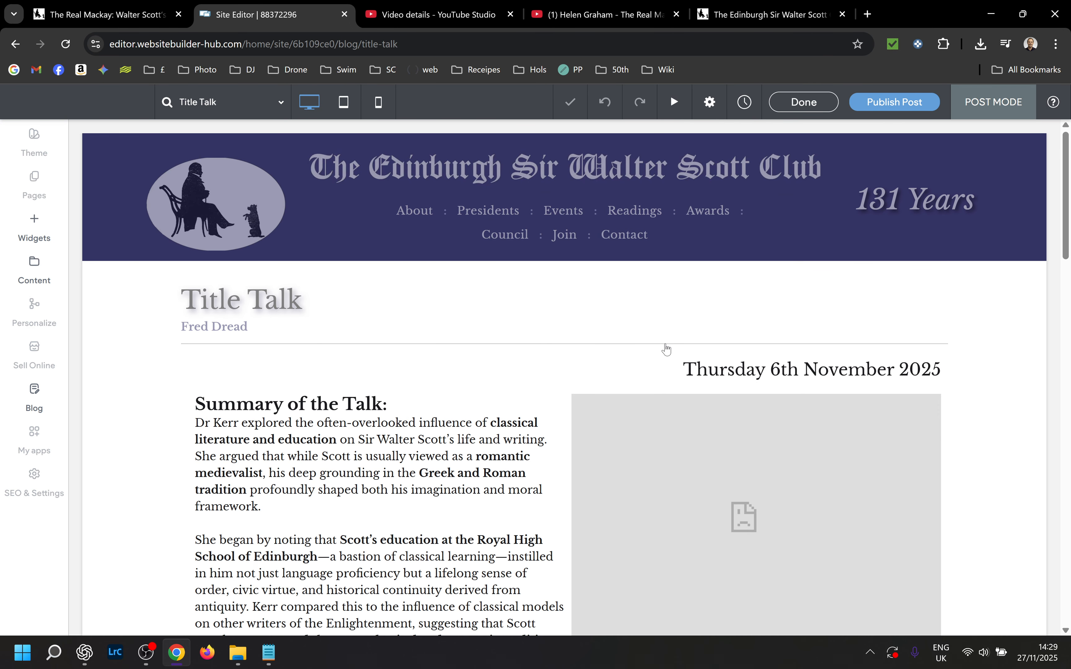
Change the post's date to 2nd December 2026
{"action": "double_click", "coordinate": [775, 375]}
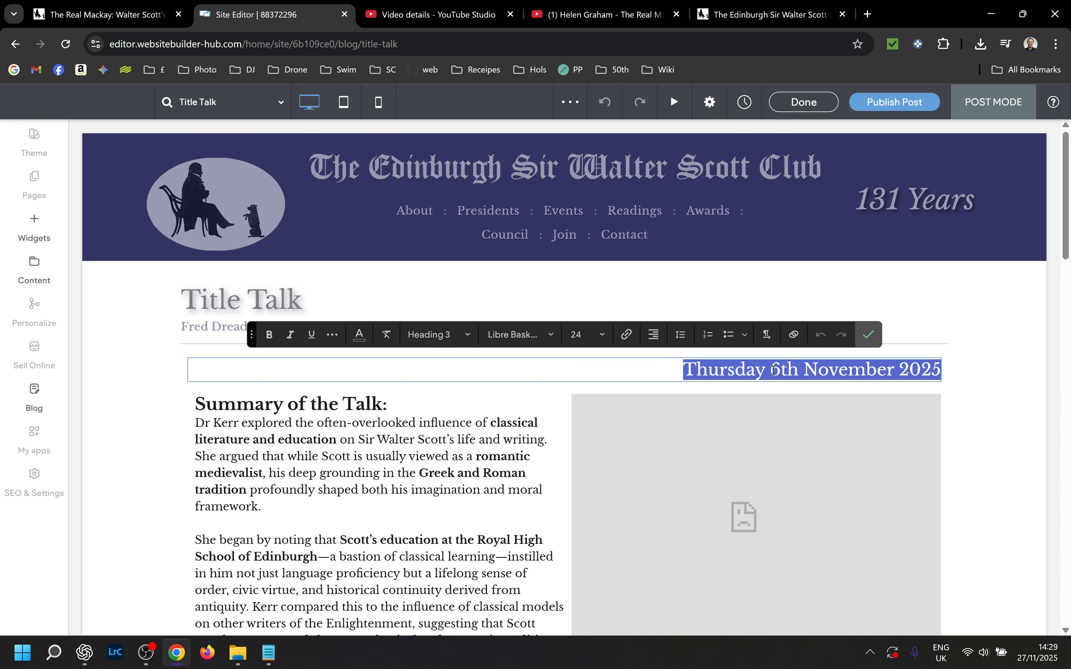
{"action": "type", "text": "DA"}
{"action": "key", "text": "BackSpace"}
{"action": "key", "text": "BackSpace"}
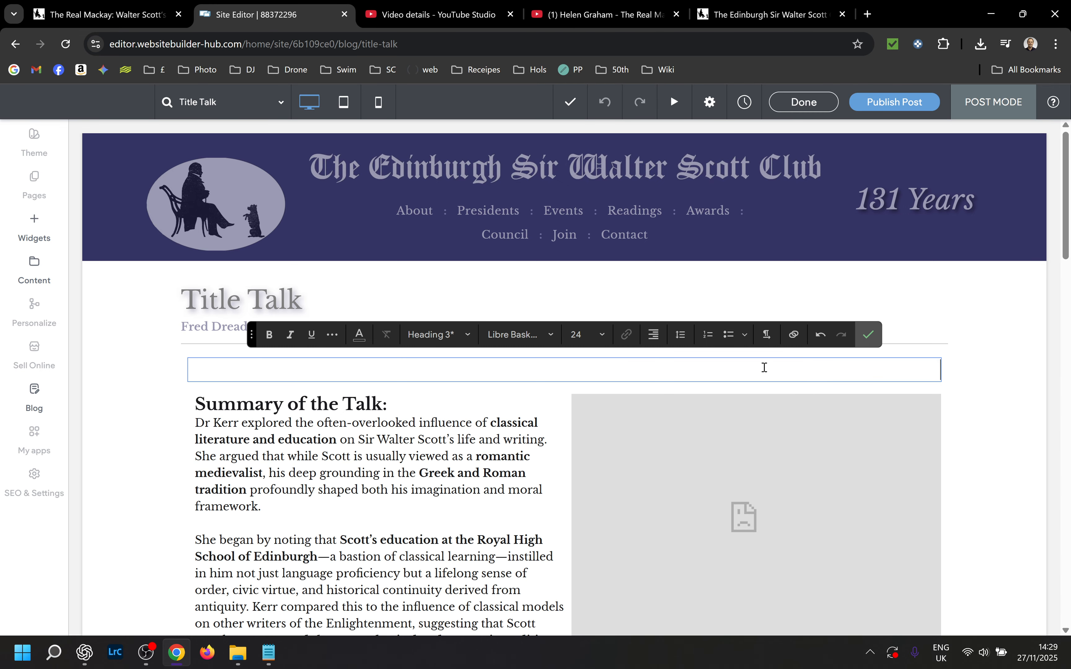
{"action": "type", "text": "2nd December 2"}
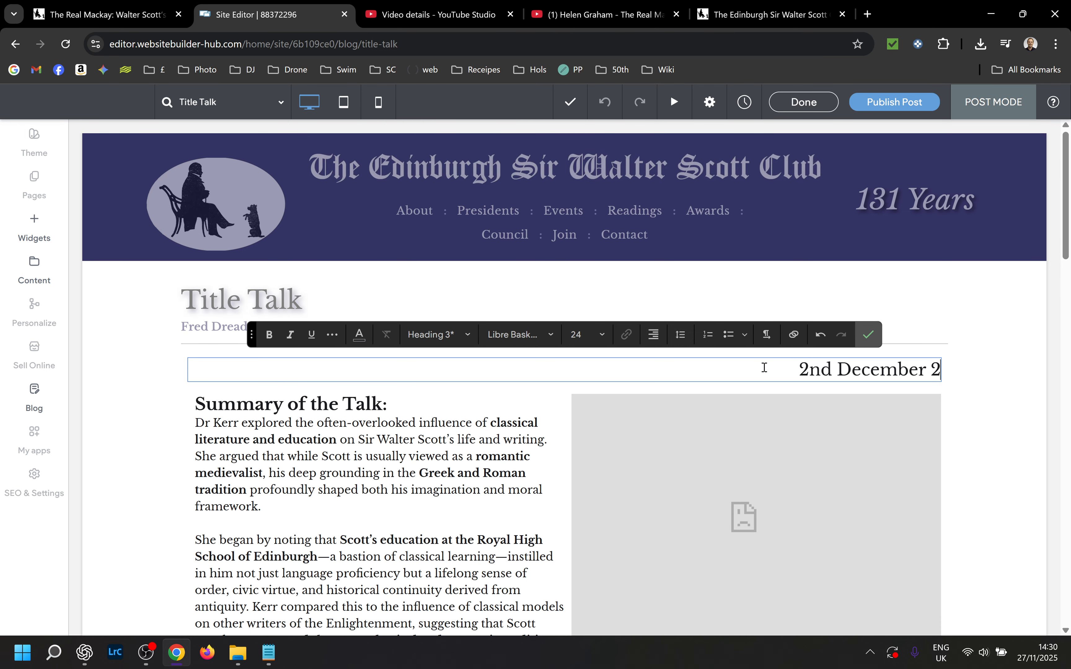
{"action": "type", "text": "026"}
Open the video block's Video Content settings showing the existing YouTube embed URL
{"action": "scroll", "coordinate": [765, 367], "scroll_direction": "down", "scroll_amount": 4}
{"action": "left_click", "coordinate": [685, 344]}
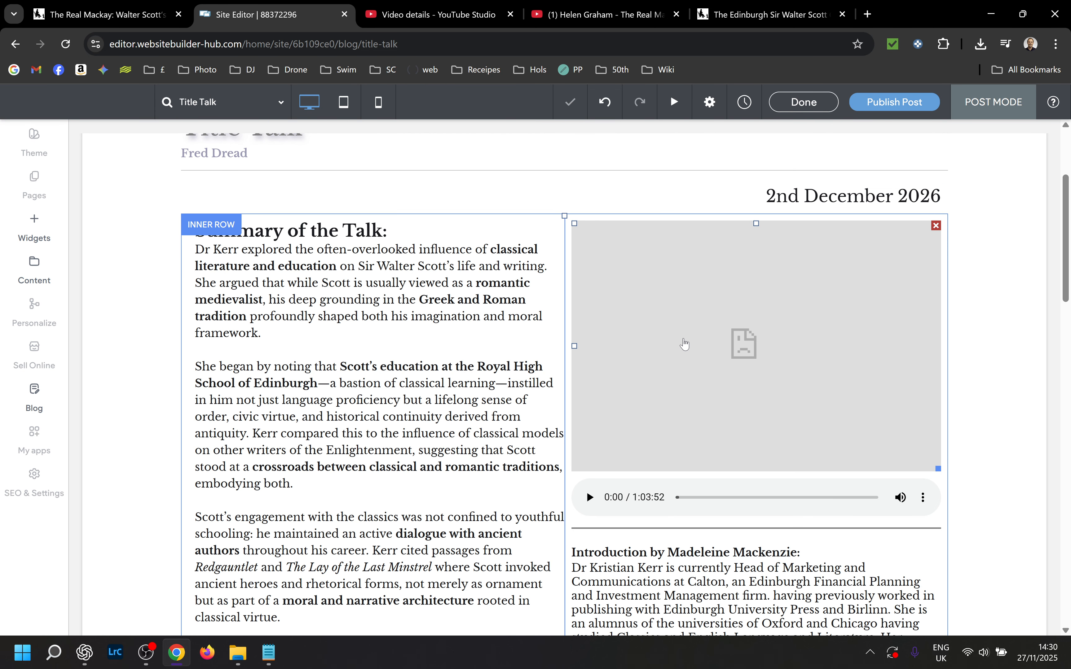
{"action": "left_click", "coordinate": [685, 344]}
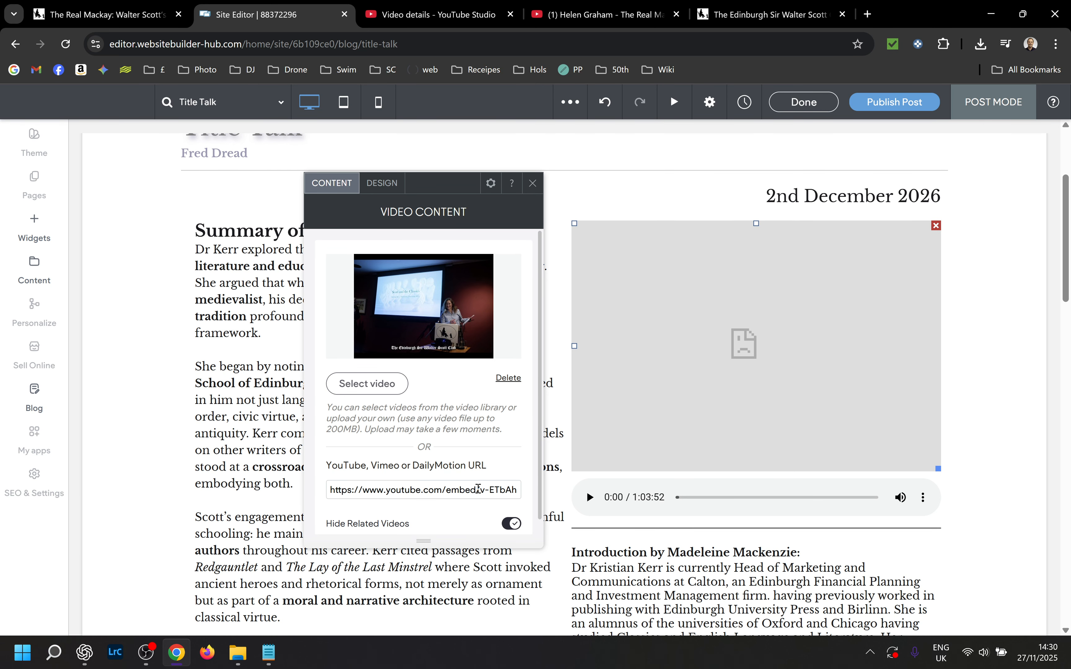
{"action": "left_click_drag", "start_coordinate": [476, 491], "coordinate": [586, 492]}
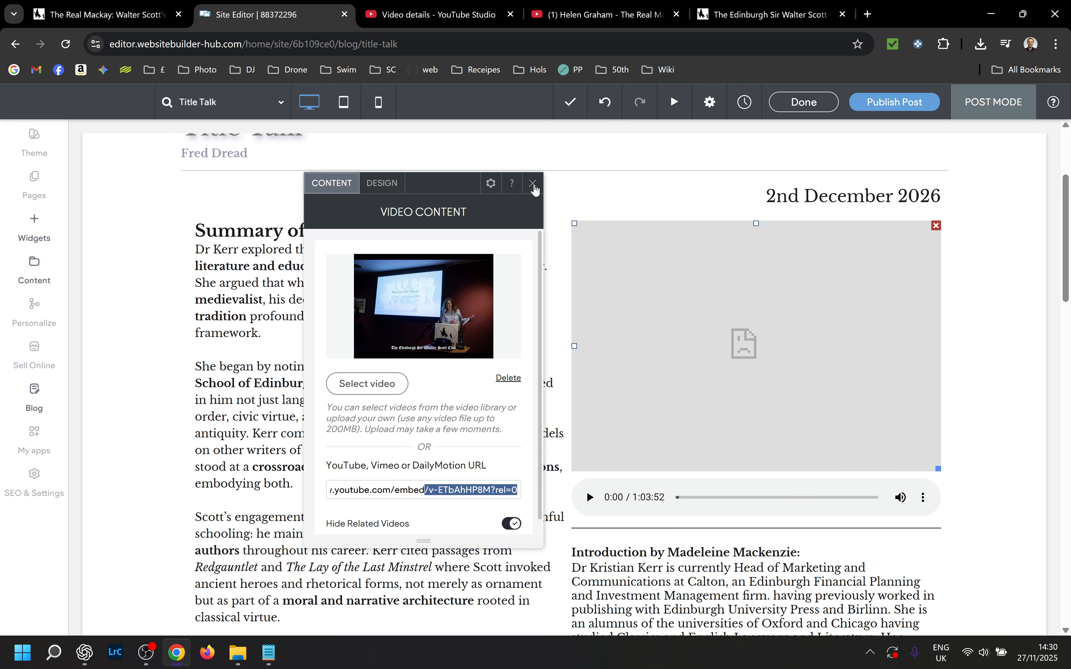
{"action": "left_click", "coordinate": [532, 183]}
{"action": "left_click", "coordinate": [669, 357]}
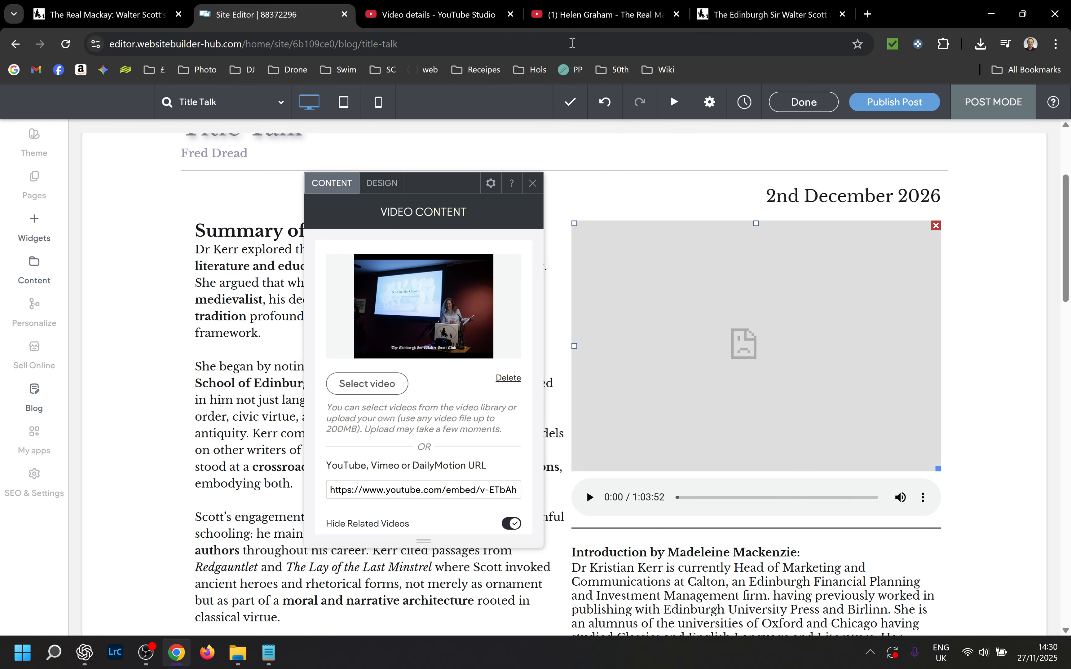
Select the video id xSchu1-2plA in The Real Mackay YouTube address bar, then return to the editor
{"action": "left_click", "coordinate": [593, 16]}
{"action": "left_click", "coordinate": [371, 268]}
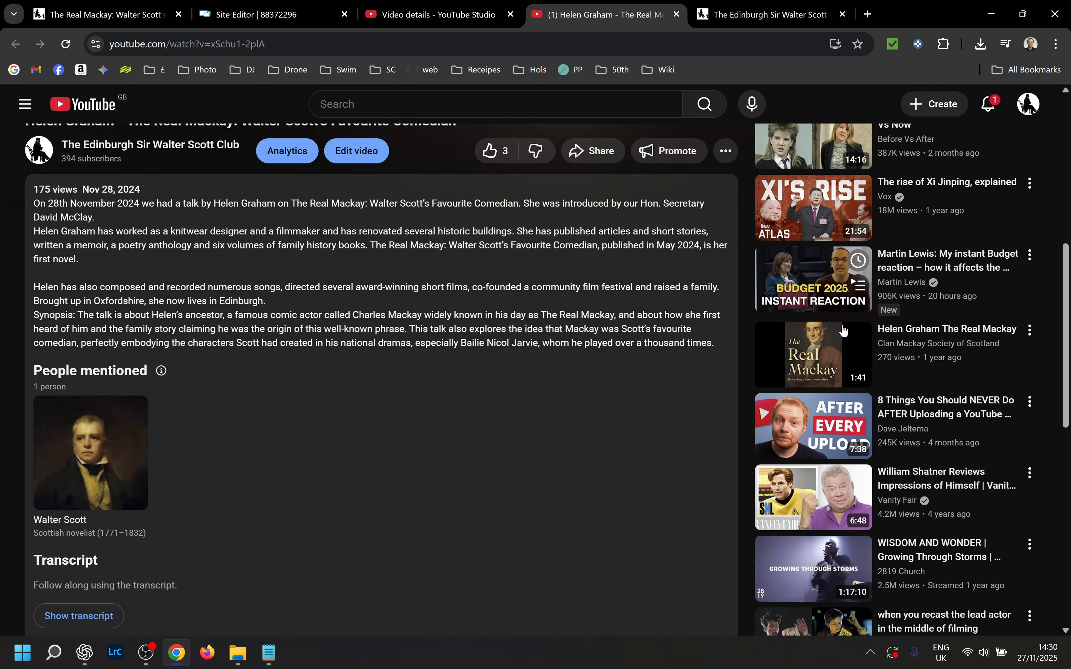
{"action": "left_click_drag", "start_coordinate": [1066, 348], "coordinate": [1045, 9]}
{"action": "left_click_drag", "start_coordinate": [212, 46], "coordinate": [362, 46]}
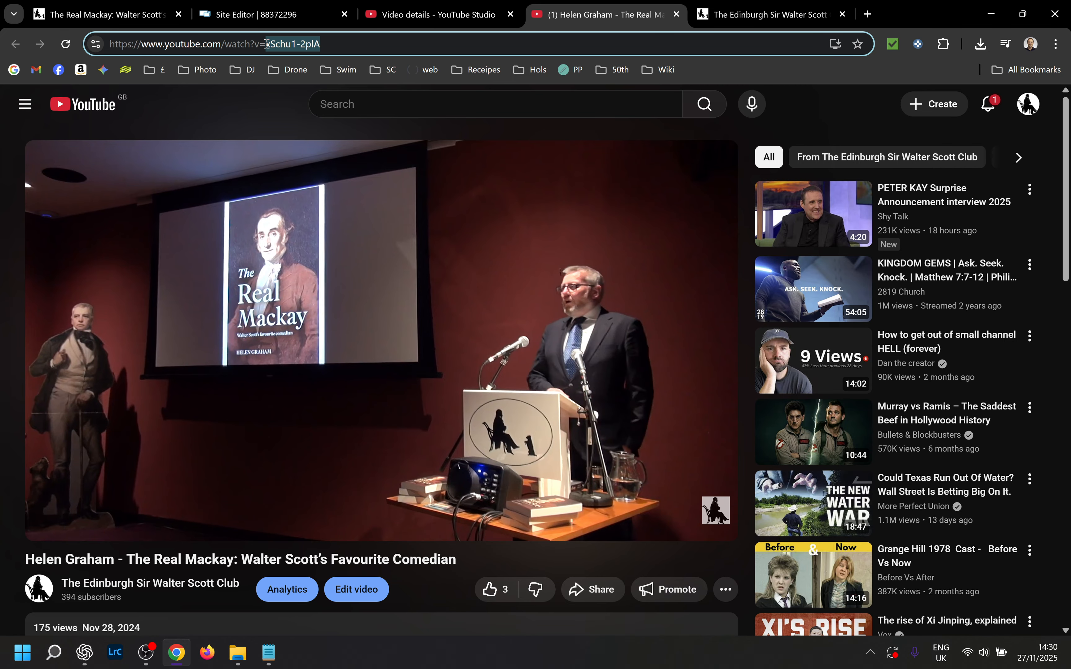
{"action": "left_click_drag", "start_coordinate": [267, 43], "coordinate": [337, 44]}
{"action": "key", "text": "ctrl+c"}
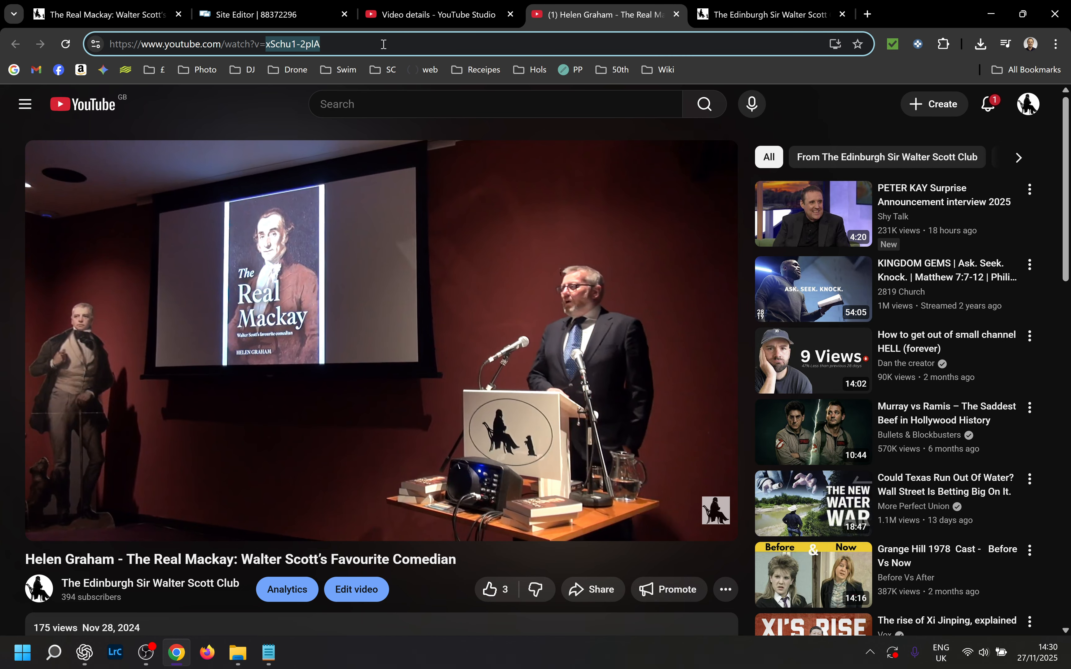
{"action": "left_click", "coordinate": [259, 16]}
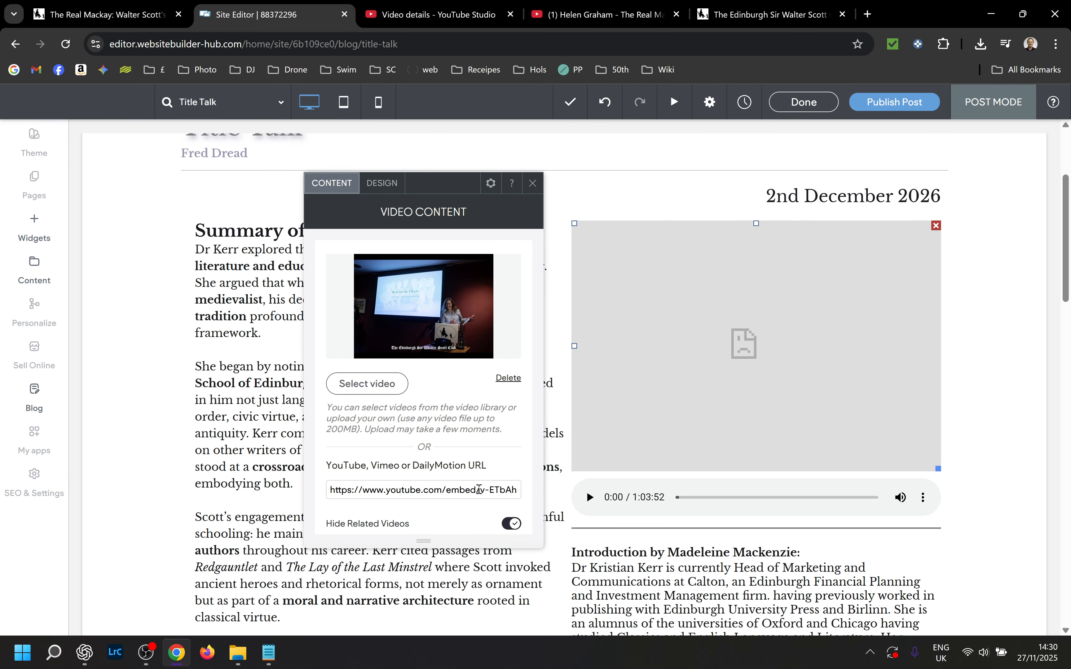
Paste video id xSchu1-2plA over the old id in the YouTube URL and re-enable Hide Related Videos
{"action": "left_click_drag", "start_coordinate": [479, 489], "coordinate": [647, 501]}
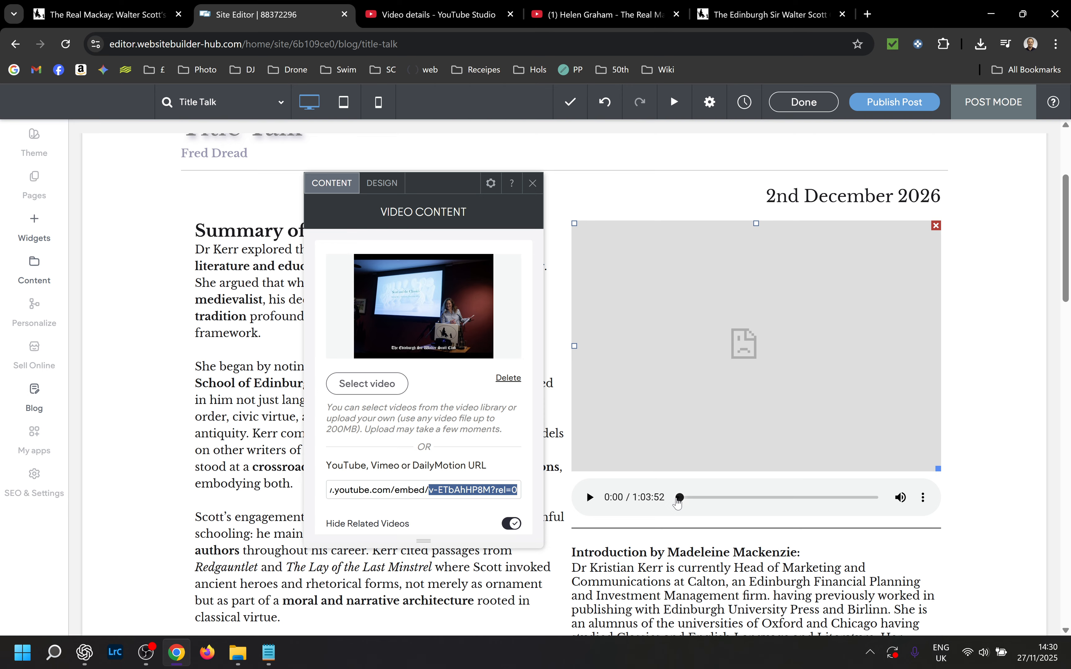
{"action": "key", "text": "ctrl+v"}
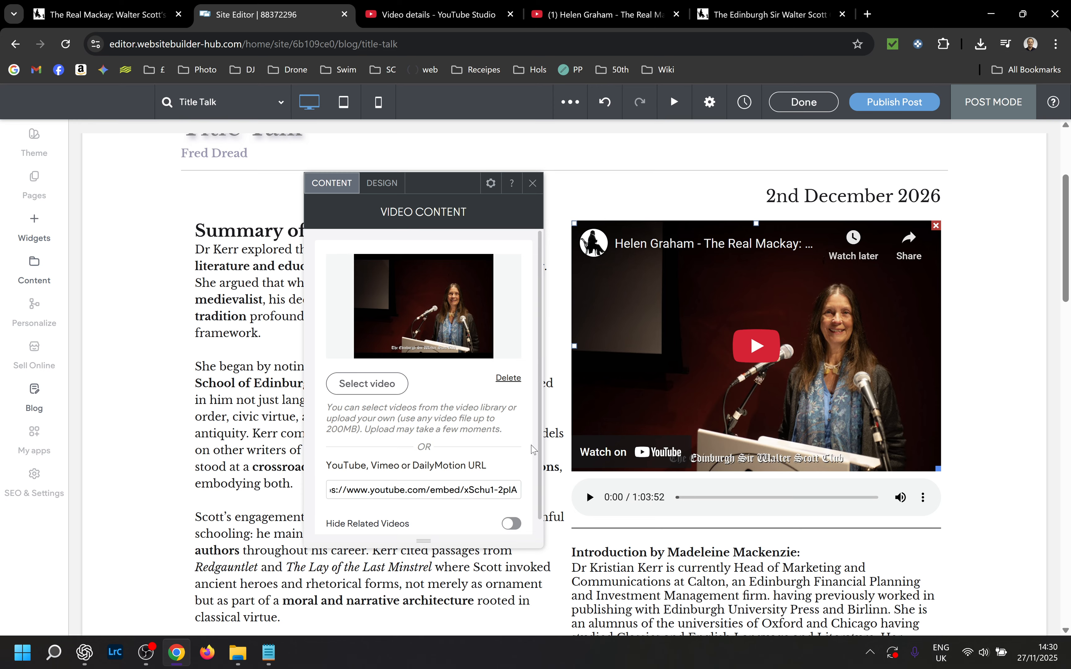
{"action": "left_click", "coordinate": [512, 524]}
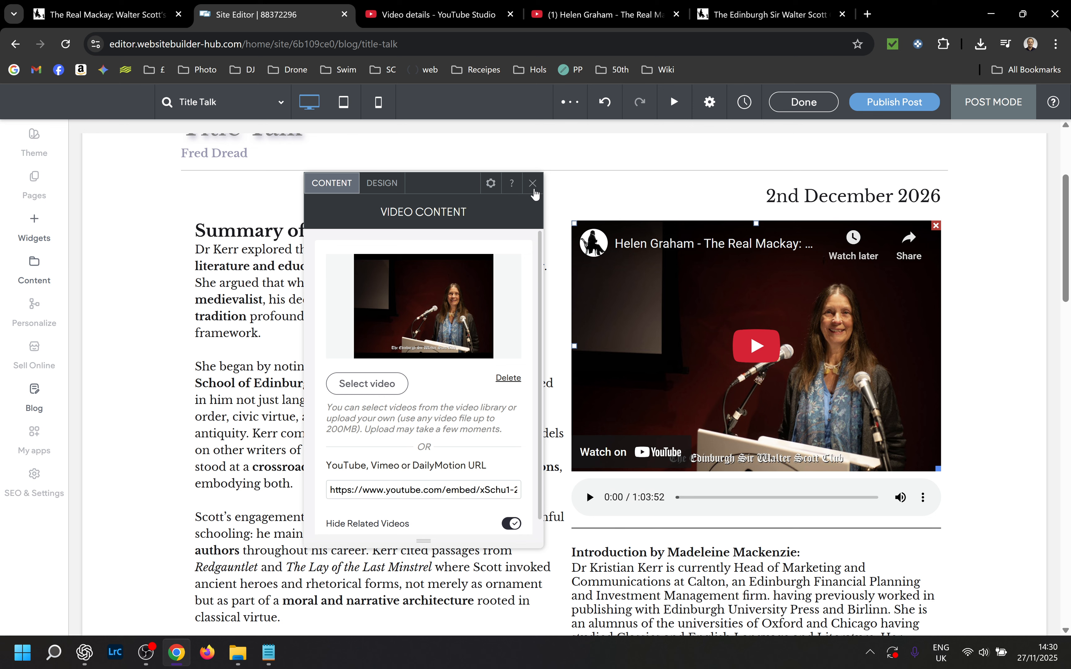
Swap the audio player's file for The Real Mackay recording (51:06) from the Recordings library
{"action": "left_click", "coordinate": [533, 183]}
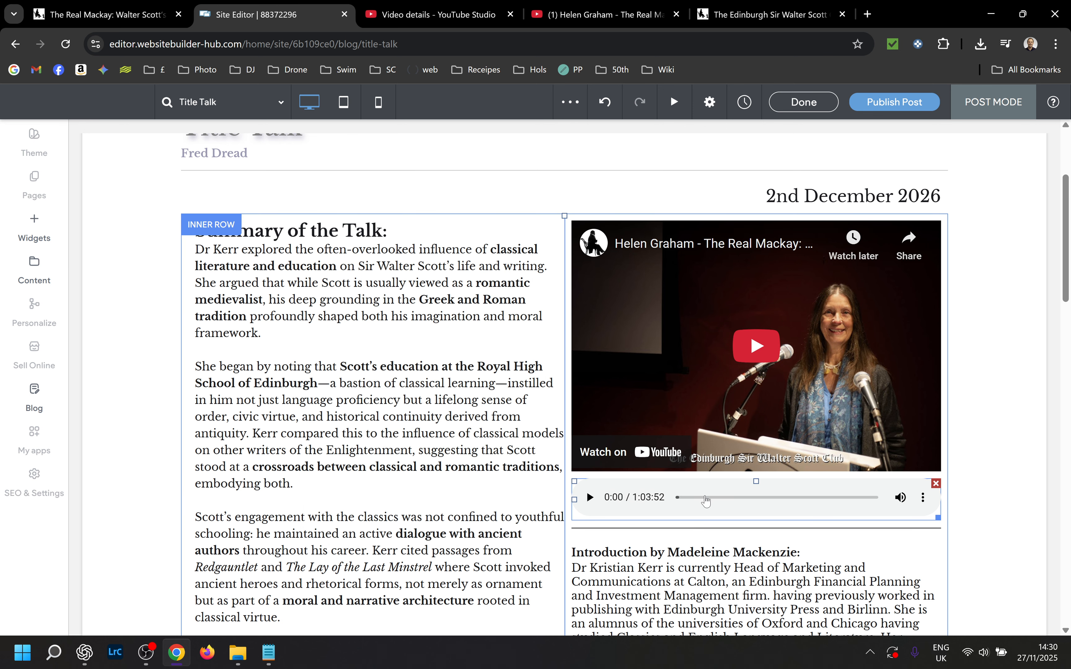
{"action": "left_click", "coordinate": [724, 501]}
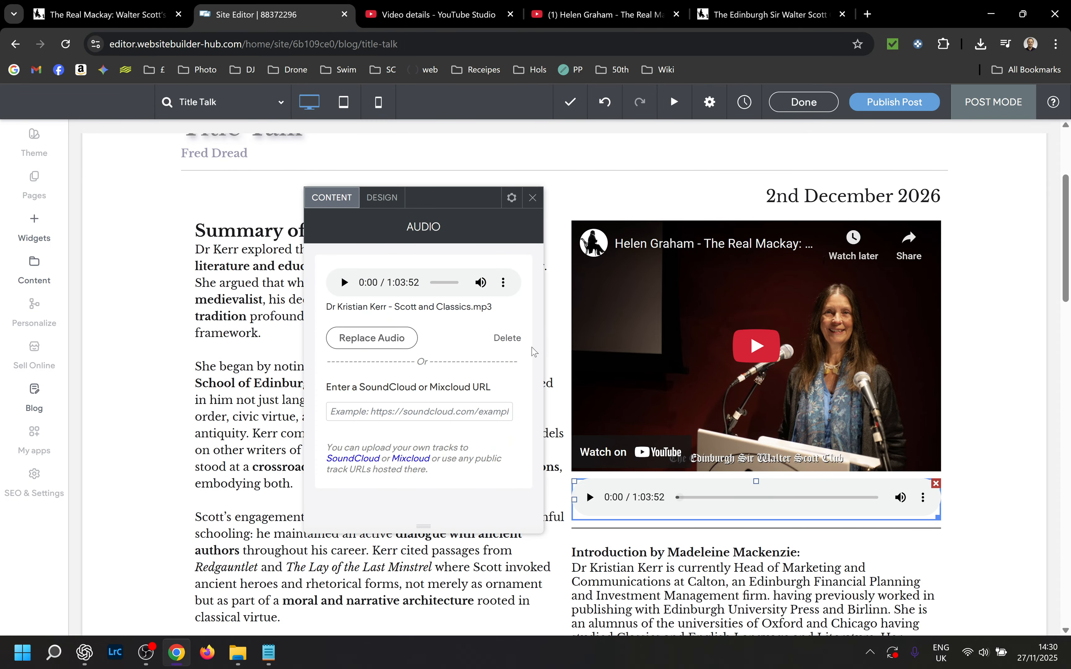
{"action": "left_click", "coordinate": [370, 341]}
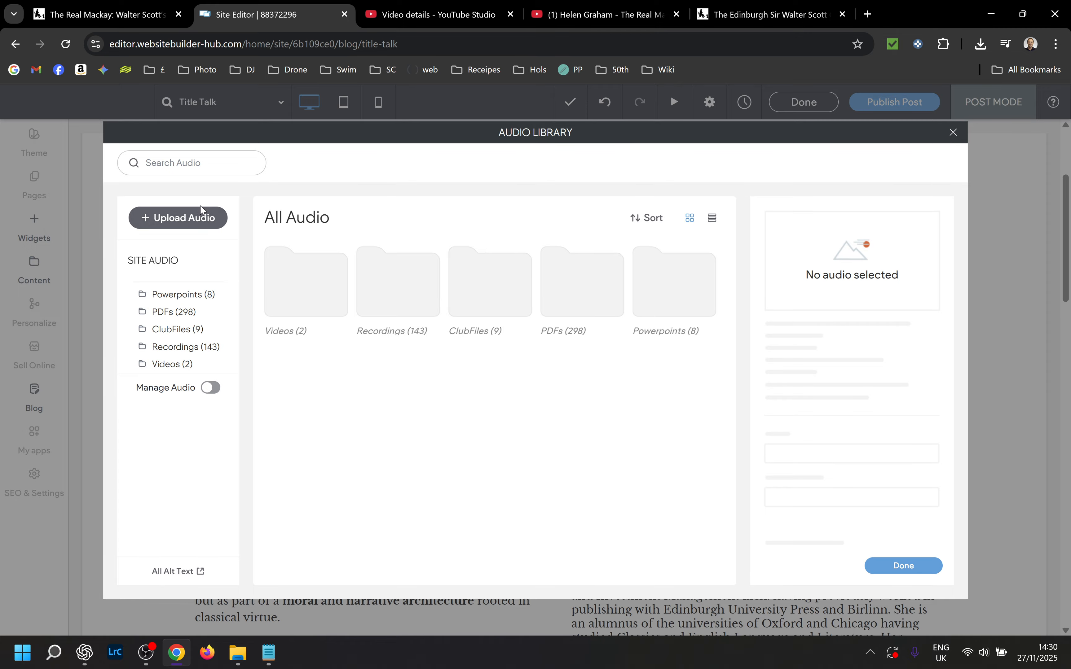
{"action": "left_click", "coordinate": [389, 302]}
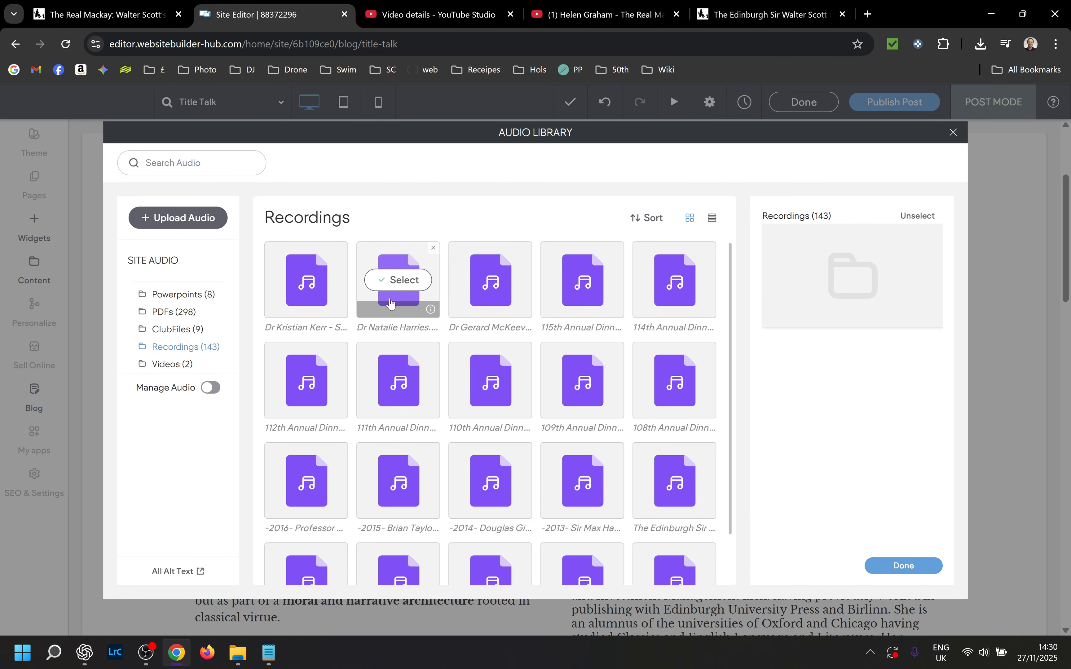
{"action": "left_click", "coordinate": [204, 166]}
{"action": "type", "text": "the rea"}
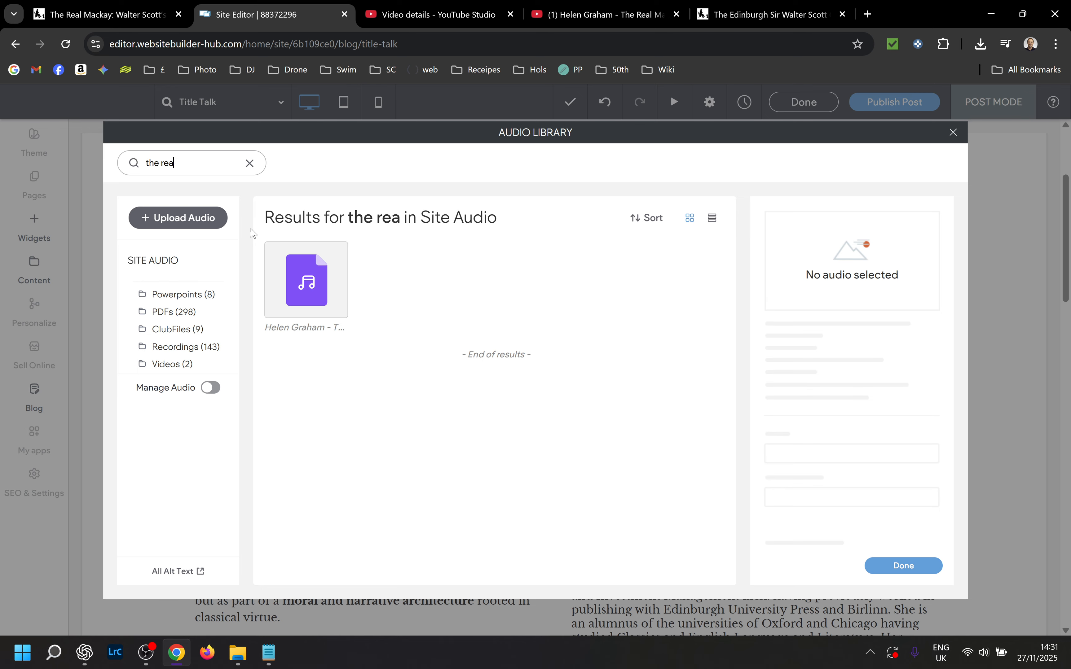
{"action": "left_click", "coordinate": [303, 283]}
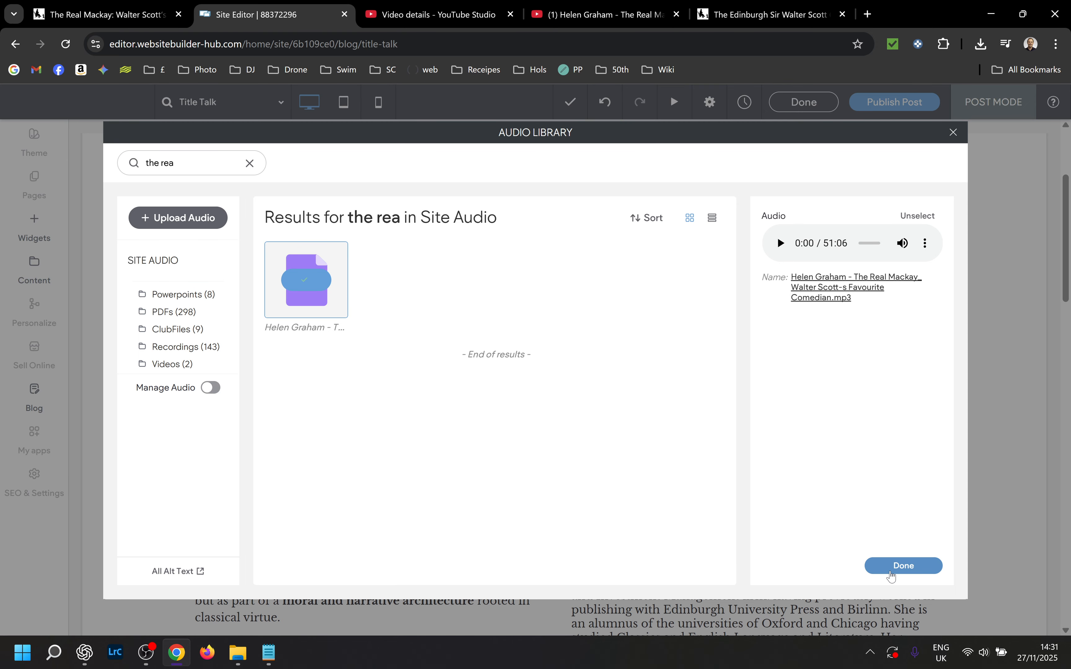
{"action": "left_click", "coordinate": [891, 572]}
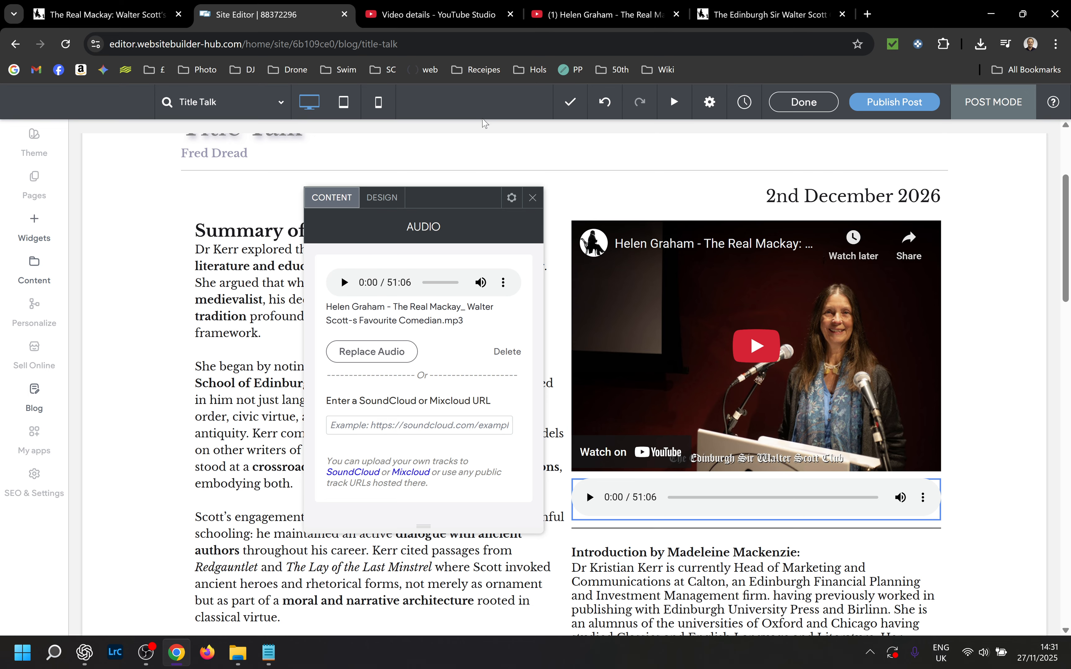
{"action": "left_click", "coordinate": [531, 198]}
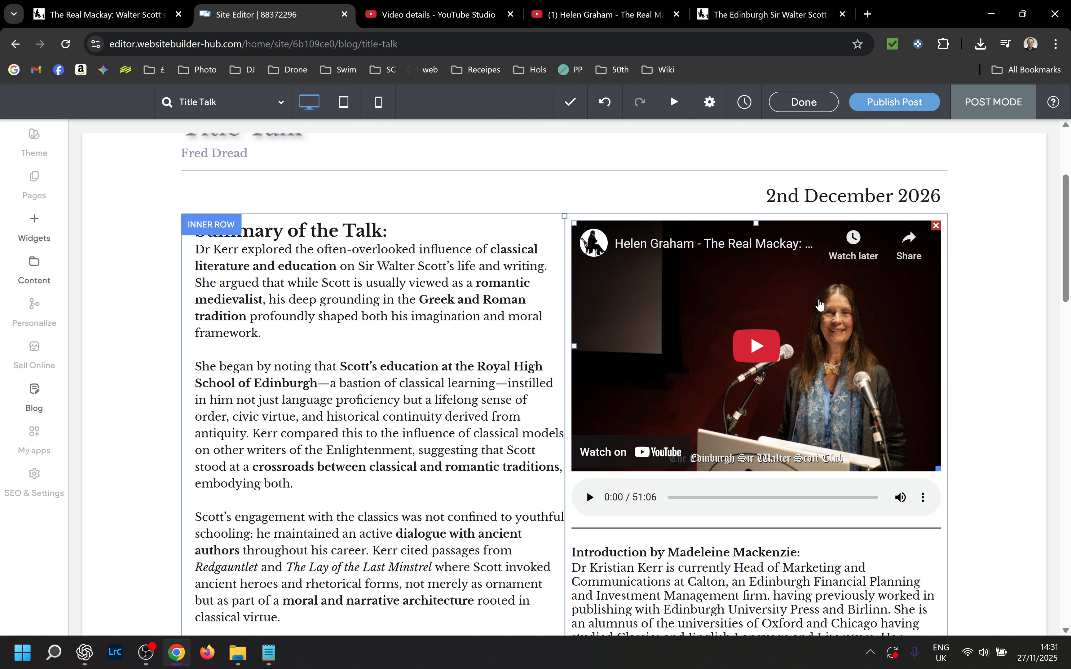
Delete the old speaker biography from the introduction, keeping only the speaker's name
{"action": "left_click", "coordinate": [712, 513]}
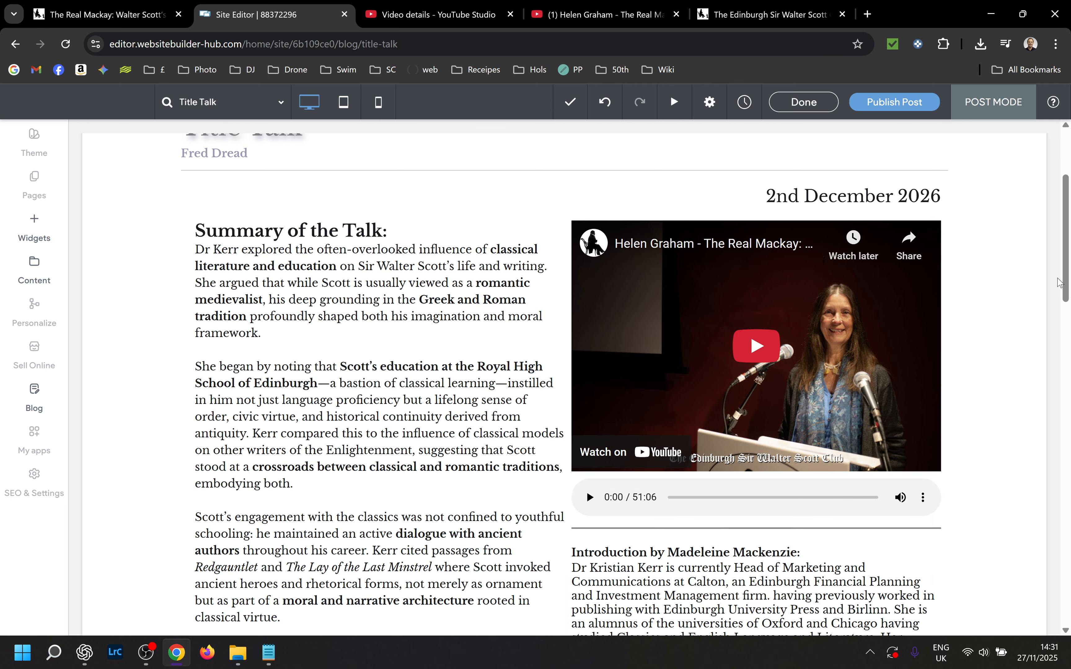
{"action": "left_click_drag", "start_coordinate": [1068, 292], "coordinate": [1070, 344]}
{"action": "left_click", "coordinate": [830, 378]}
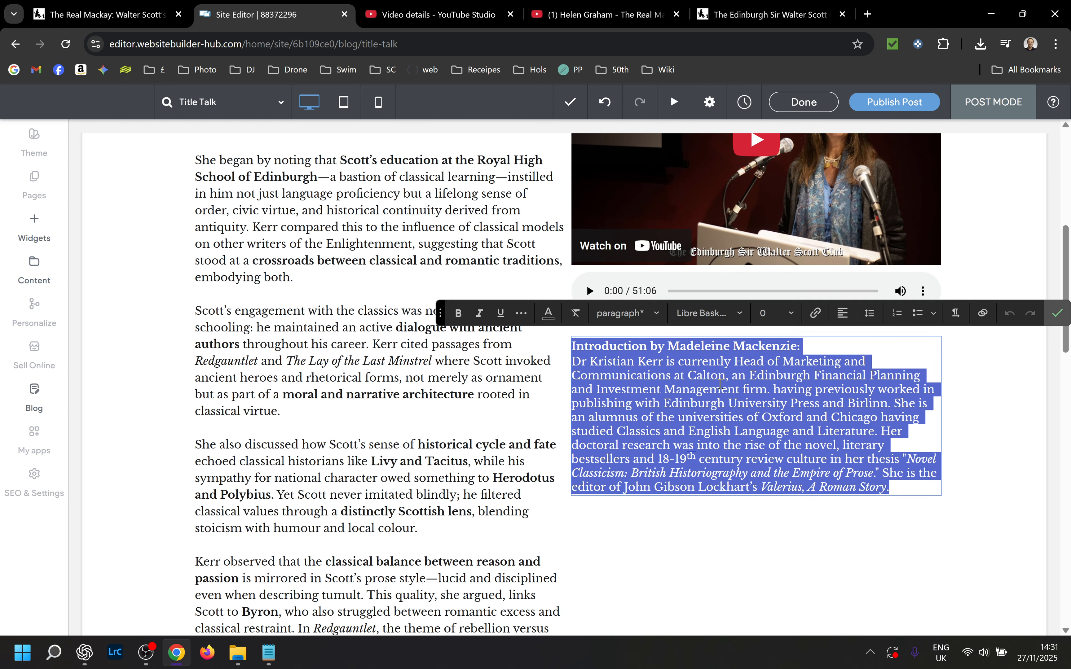
{"action": "left_click", "coordinate": [709, 389]}
{"action": "left_click", "coordinate": [661, 362]}
{"action": "key", "text": "ctrl+shift+End"}
{"action": "key", "text": "Delete"}
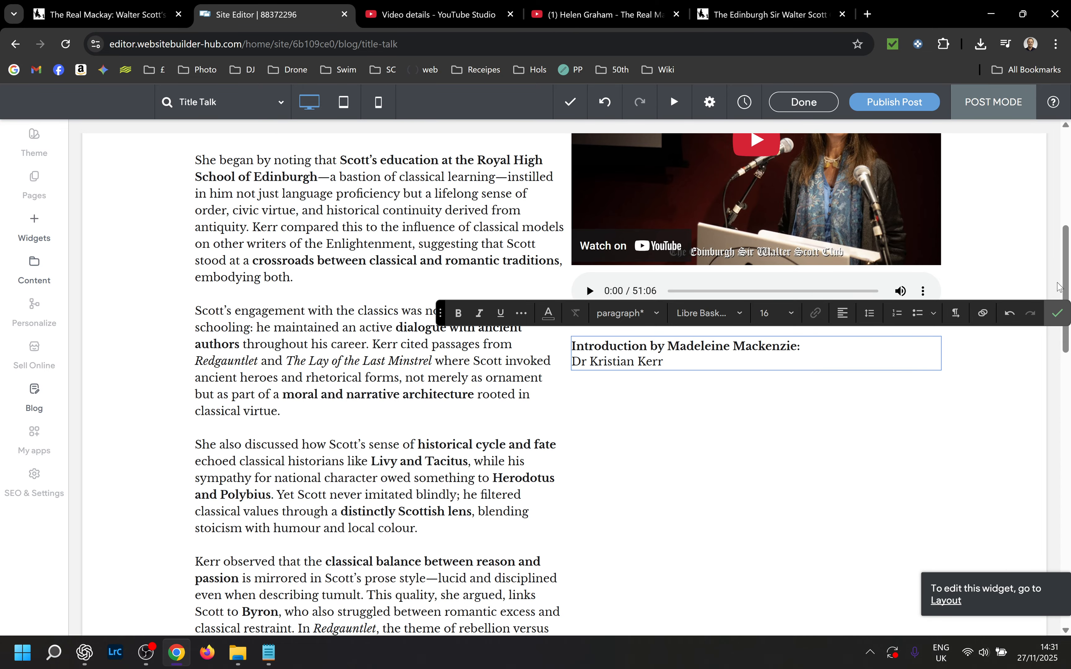
Delete the old summary paragraphs and all remaining summary bullets
{"action": "left_click_drag", "start_coordinate": [1065, 287], "coordinate": [1065, 234]}
{"action": "left_click", "coordinate": [273, 336]}
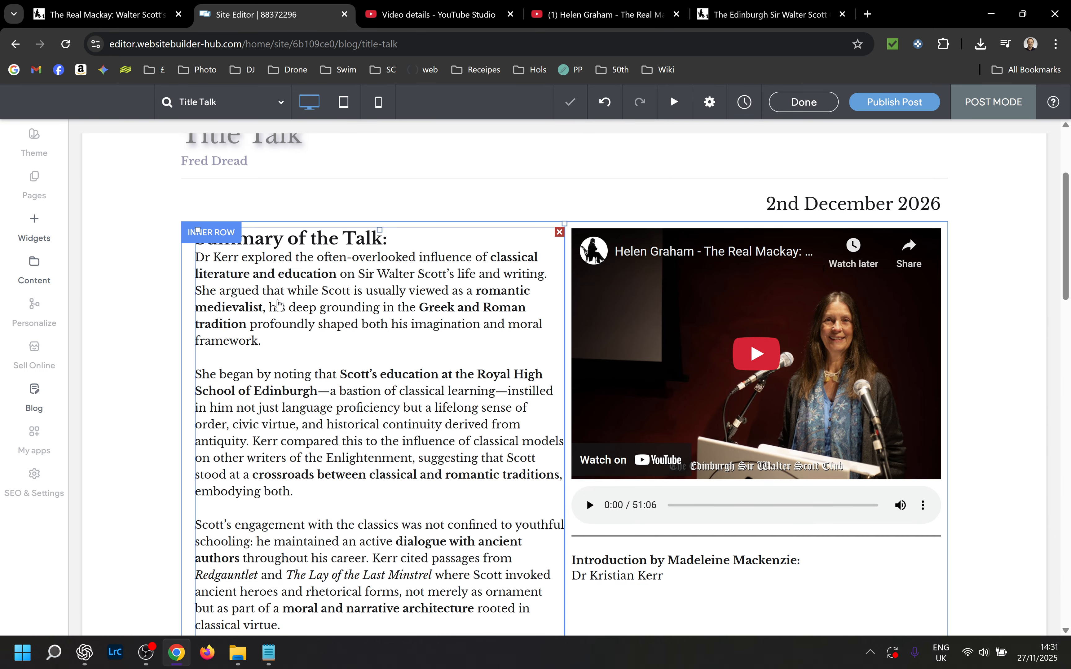
{"action": "left_click", "coordinate": [276, 287]}
{"action": "left_click", "coordinate": [275, 272]}
{"action": "left_click_drag", "start_coordinate": [255, 257], "coordinate": [615, 664]}
{"action": "key", "text": "Delete"}
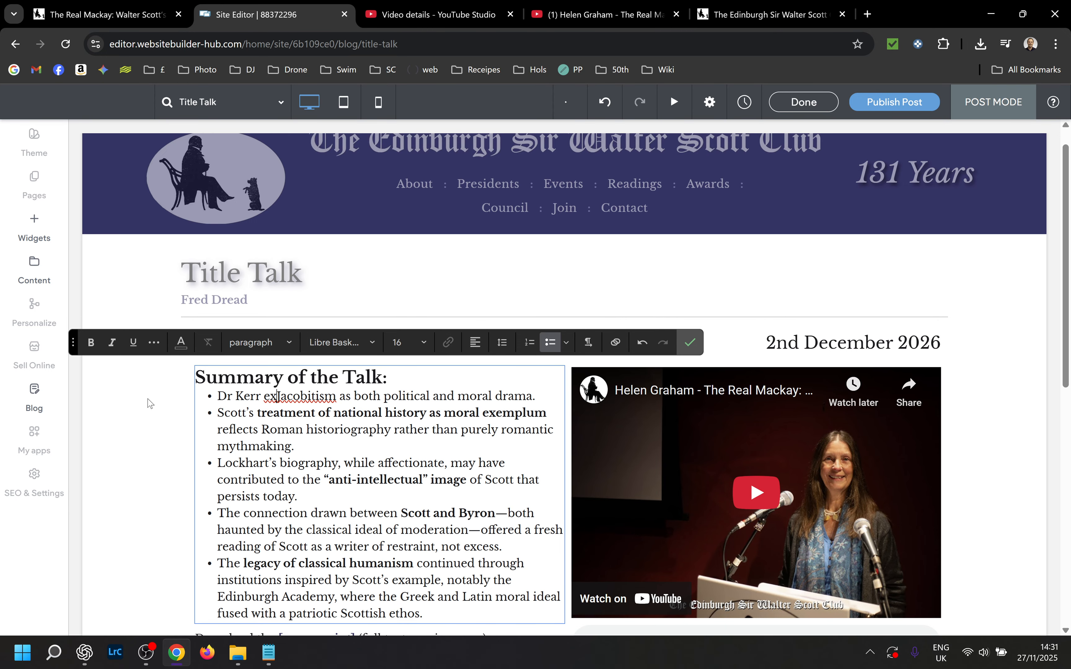
{"action": "left_click_drag", "start_coordinate": [219, 397], "coordinate": [442, 629]}
{"action": "key", "text": "Delete"}
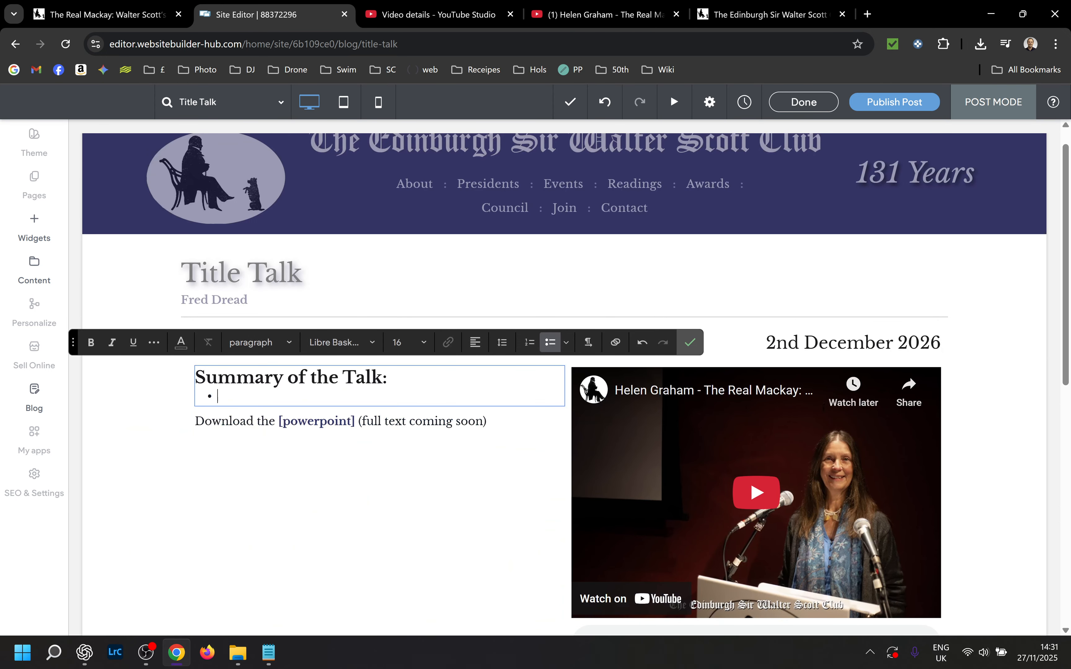
Rewrite the download line as 'Download the [transcript]' with [transcript] in bold
{"action": "left_click", "coordinate": [381, 422]}
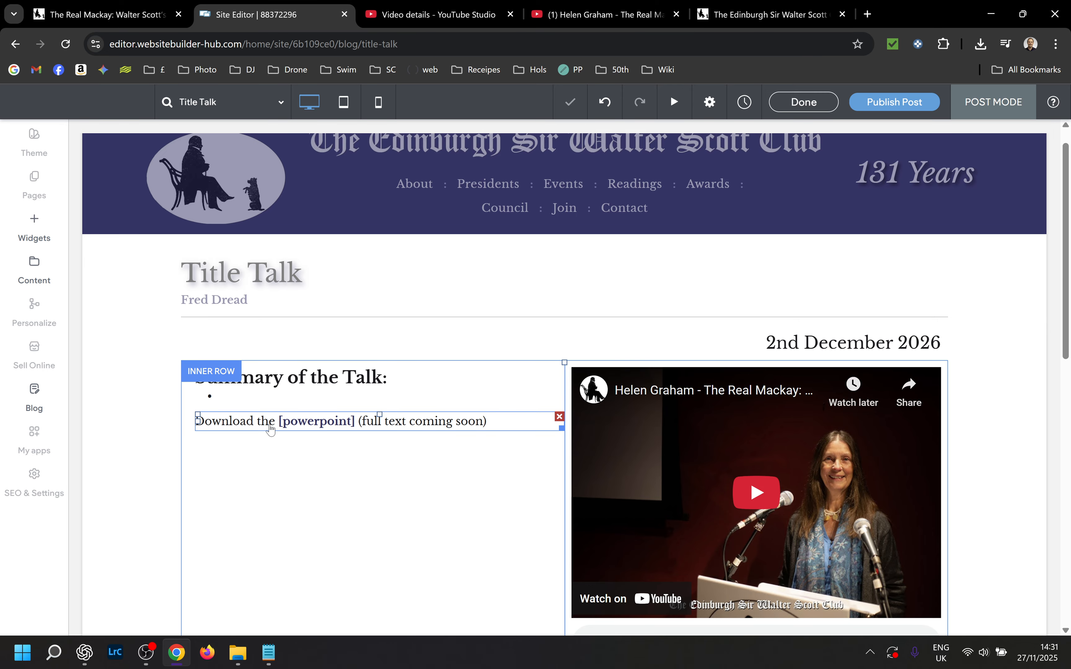
{"action": "left_click", "coordinate": [249, 424]}
{"action": "left_click", "coordinate": [269, 419]}
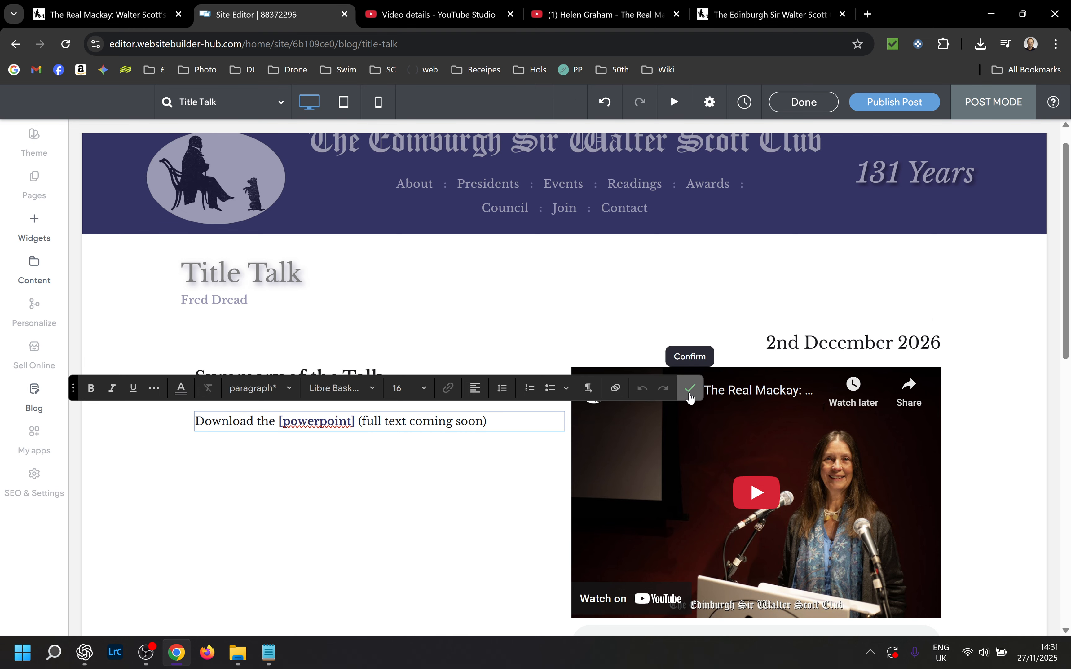
{"action": "left_click", "coordinate": [689, 389]}
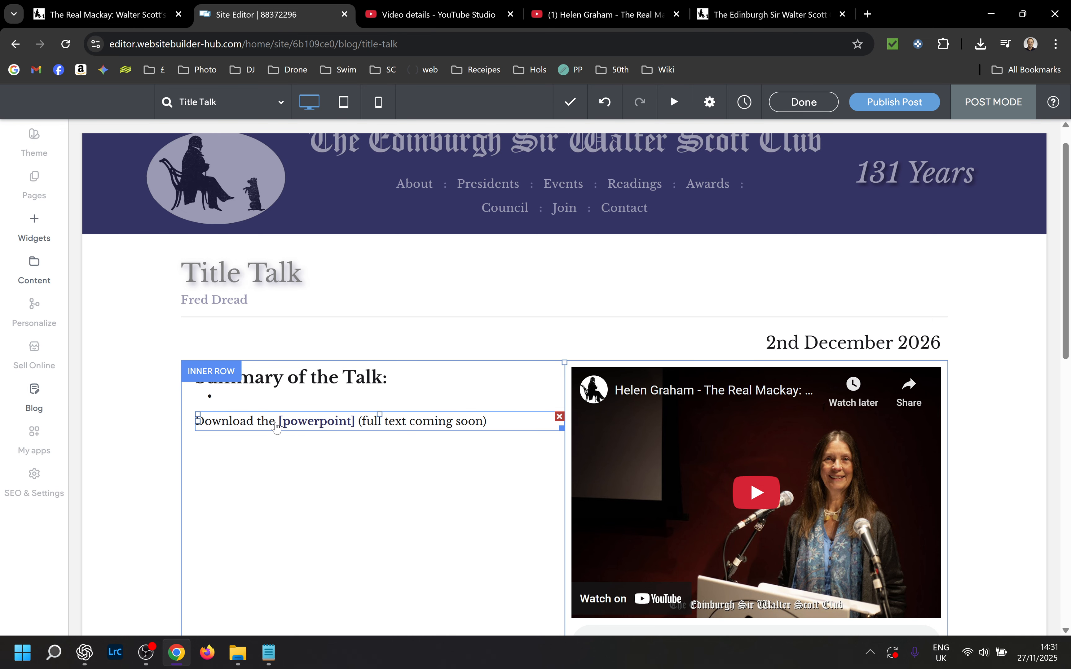
{"action": "left_click", "coordinate": [273, 423]}
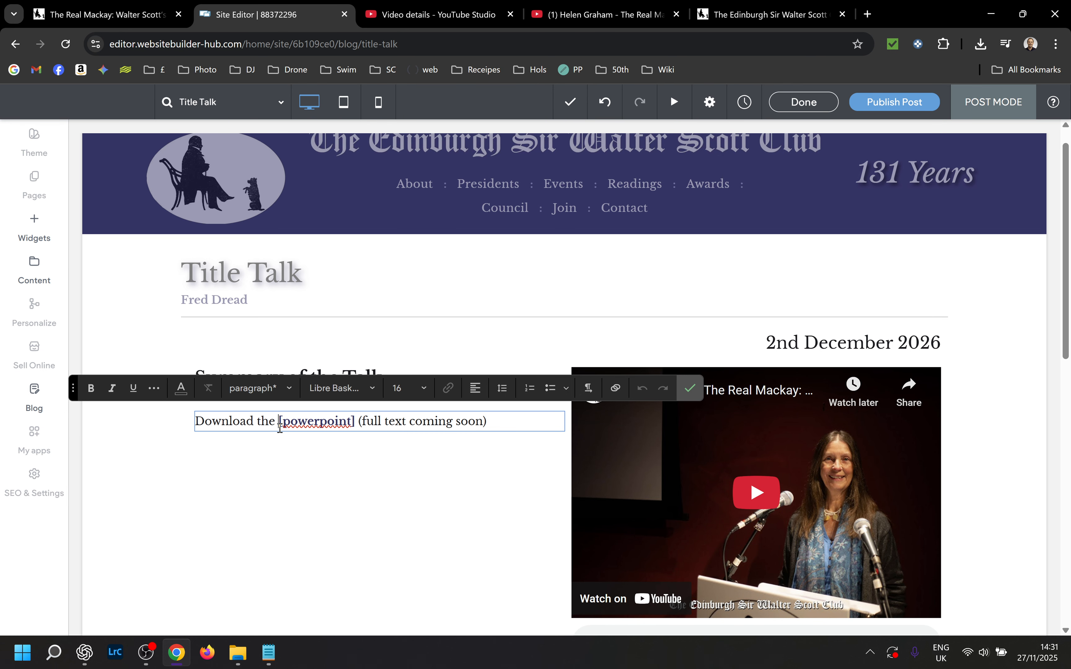
{"action": "left_click_drag", "start_coordinate": [494, 418], "coordinate": [277, 417]}
{"action": "key", "text": "BackSpace"}
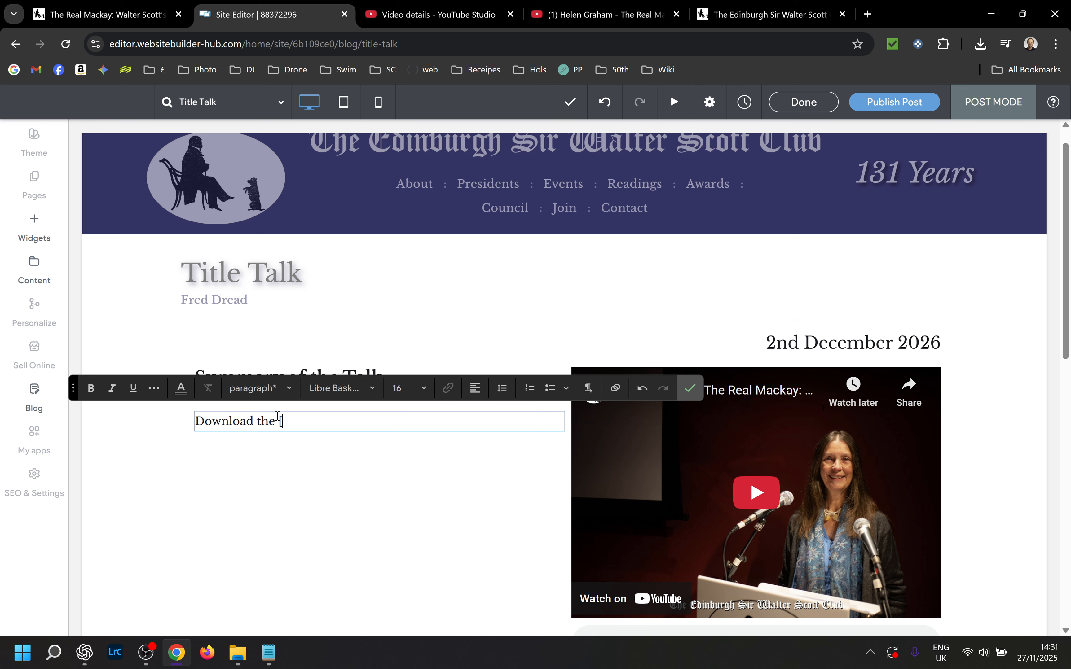
{"action": "type", "text": "[down"}
{"action": "type", "text": "nscript"}
{"action": "type", "text": "]"}
{"action": "left_click_drag", "start_coordinate": [278, 420], "coordinate": [376, 438]}
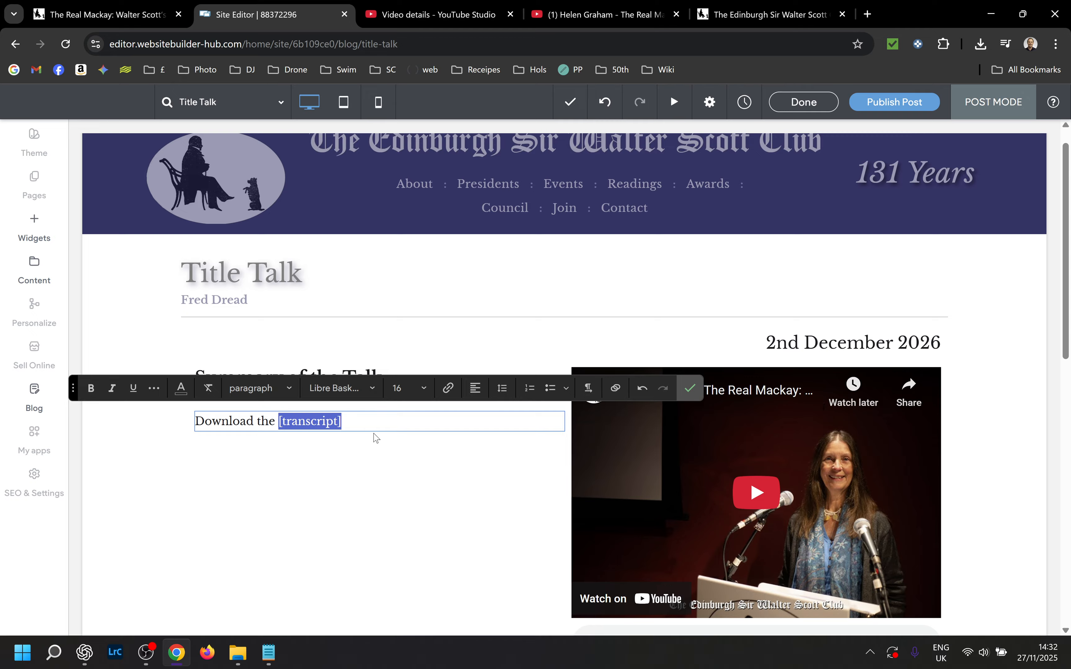
{"action": "key", "text": "ctrl+b"}
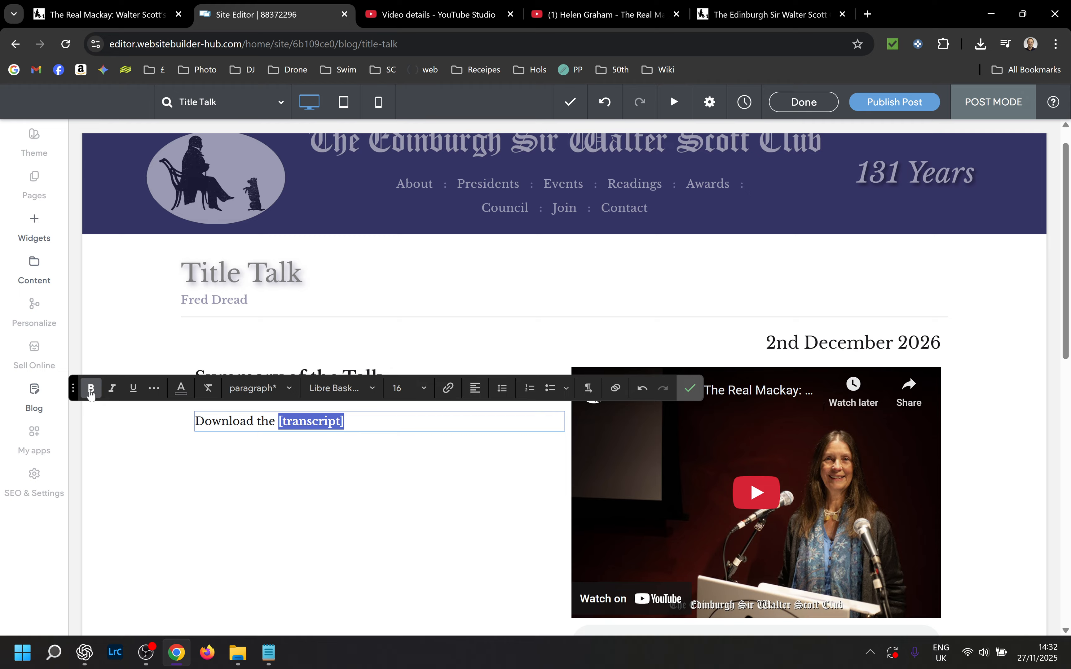
Start a file-download link on [transcript] and open the PDFs folder in the File Library
{"action": "left_click", "coordinate": [448, 388]}
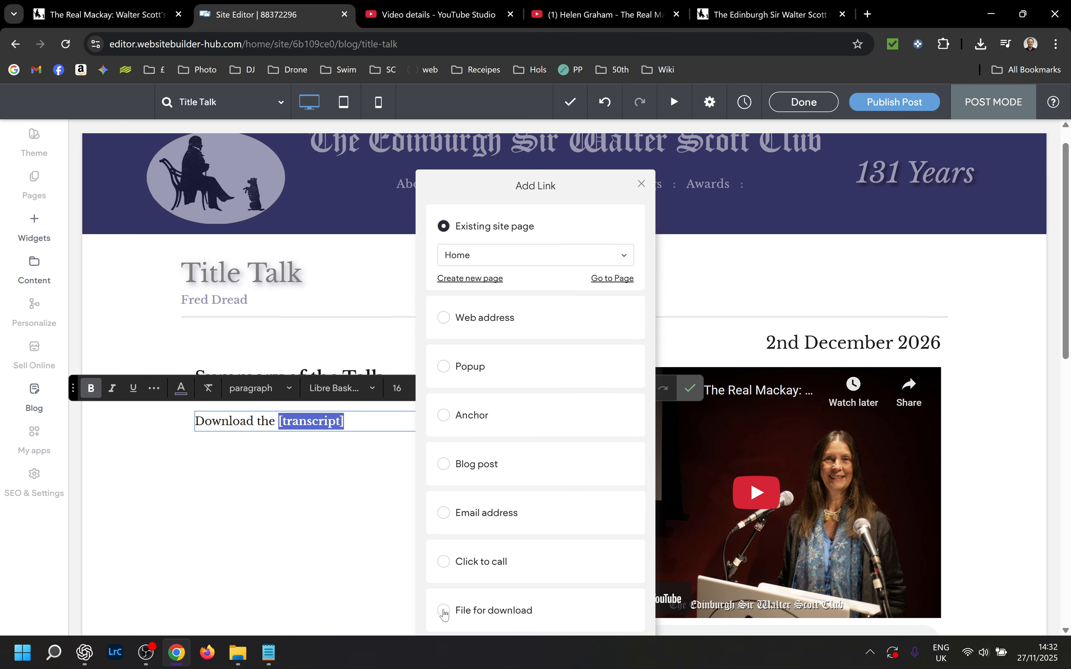
{"action": "left_click", "coordinate": [449, 612]}
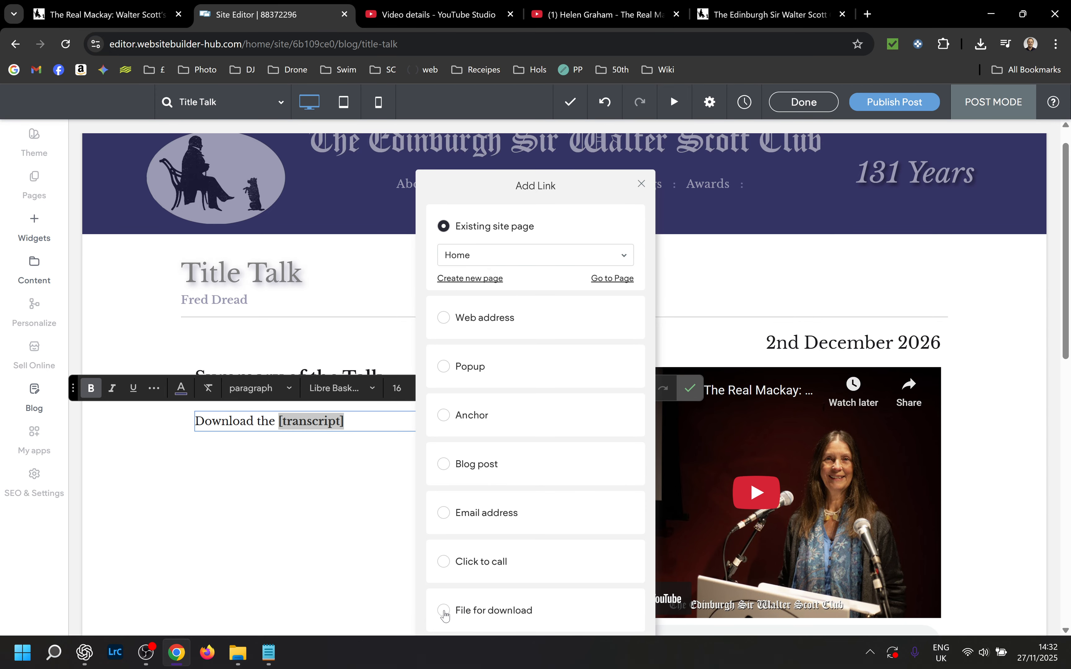
{"action": "left_click", "coordinate": [477, 608]}
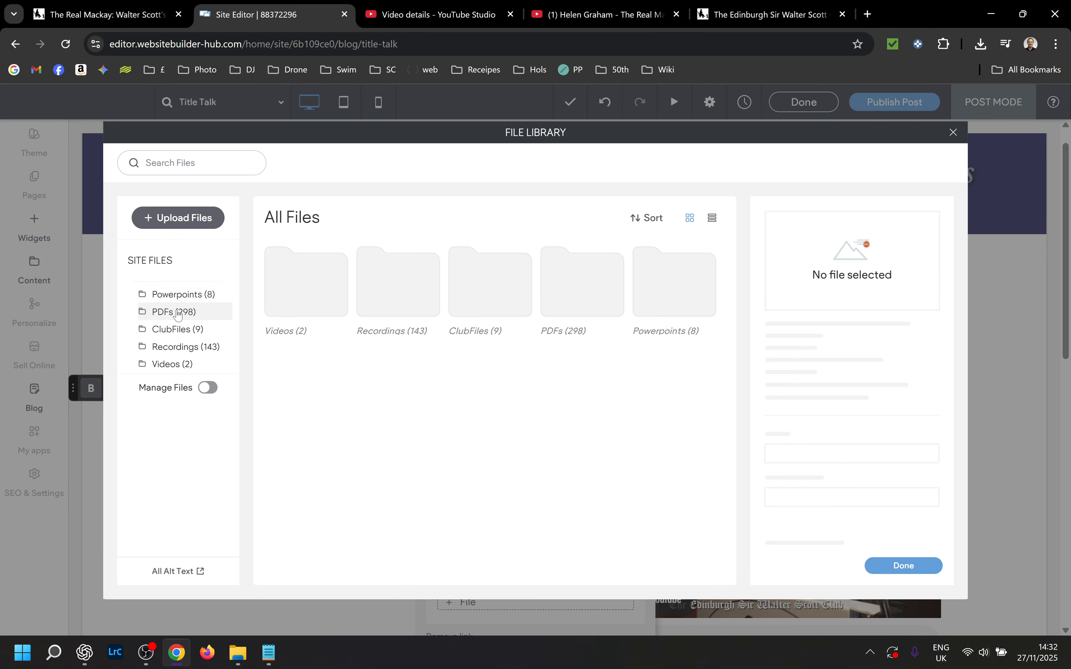
{"action": "left_click", "coordinate": [178, 315]}
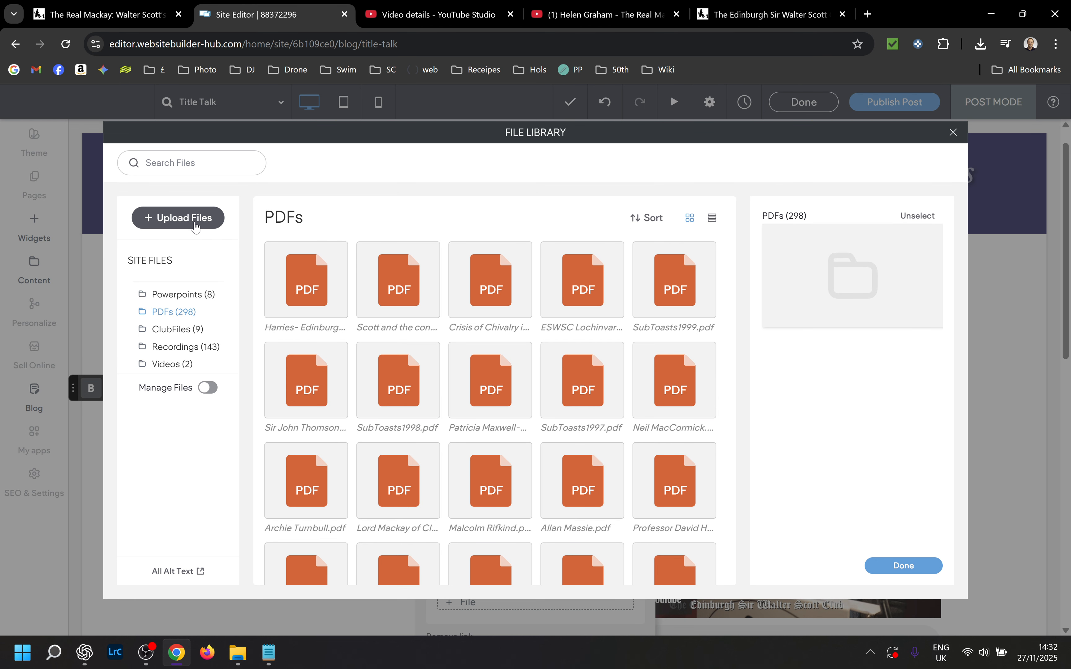
Try uploading the transcript PDF from Downloads, then abandon the upload
{"action": "left_click", "coordinate": [196, 227]}
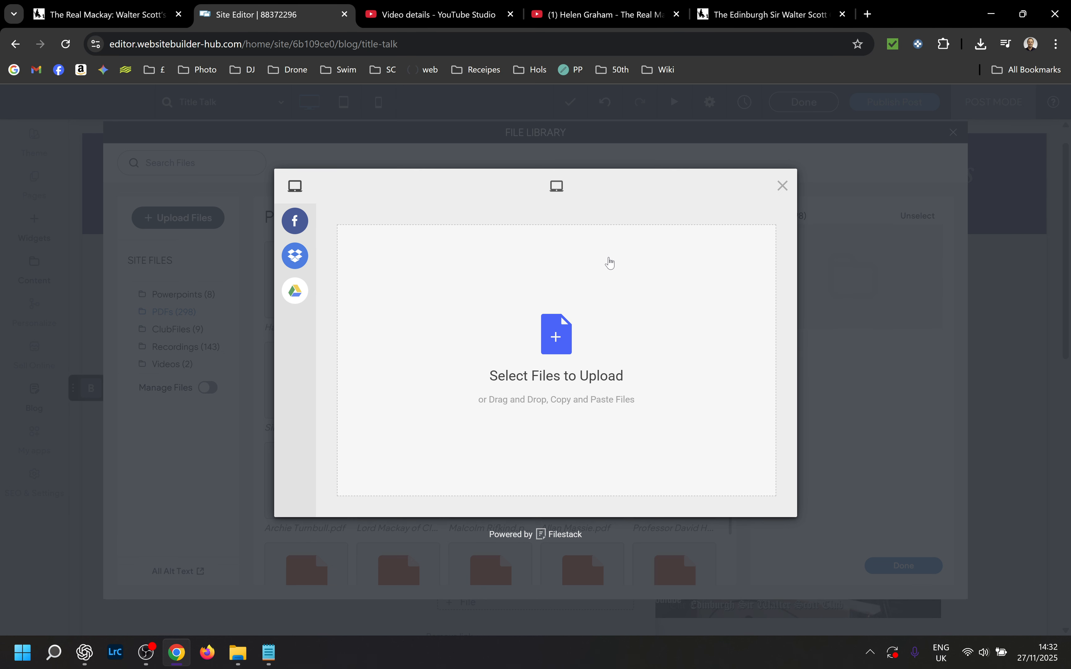
{"action": "left_click", "coordinate": [555, 339]}
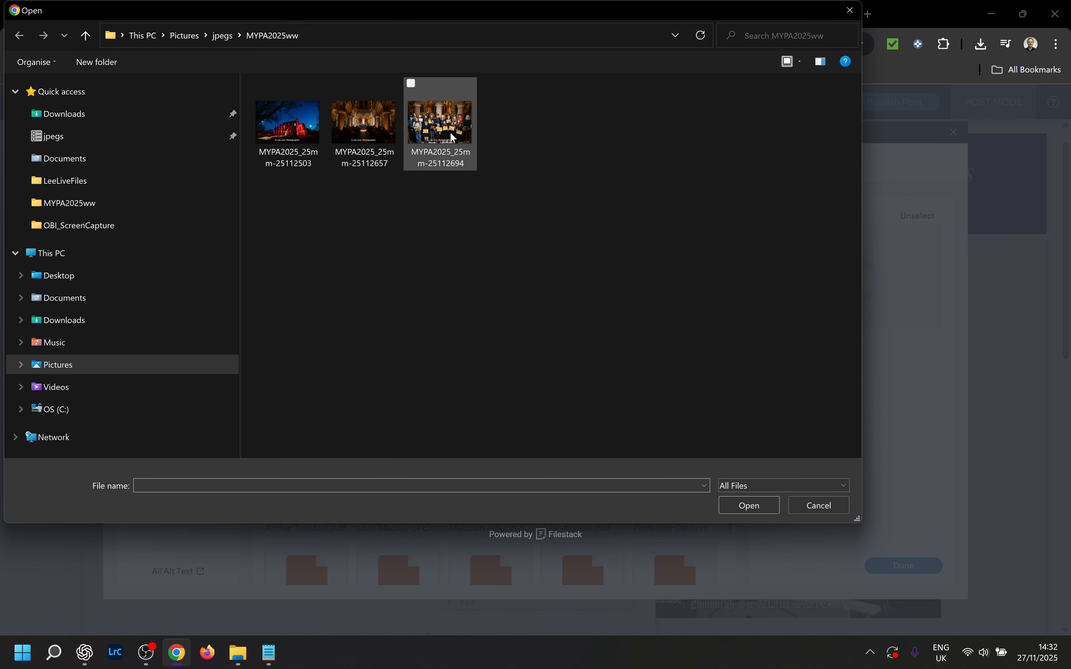
{"action": "left_click", "coordinate": [79, 115]}
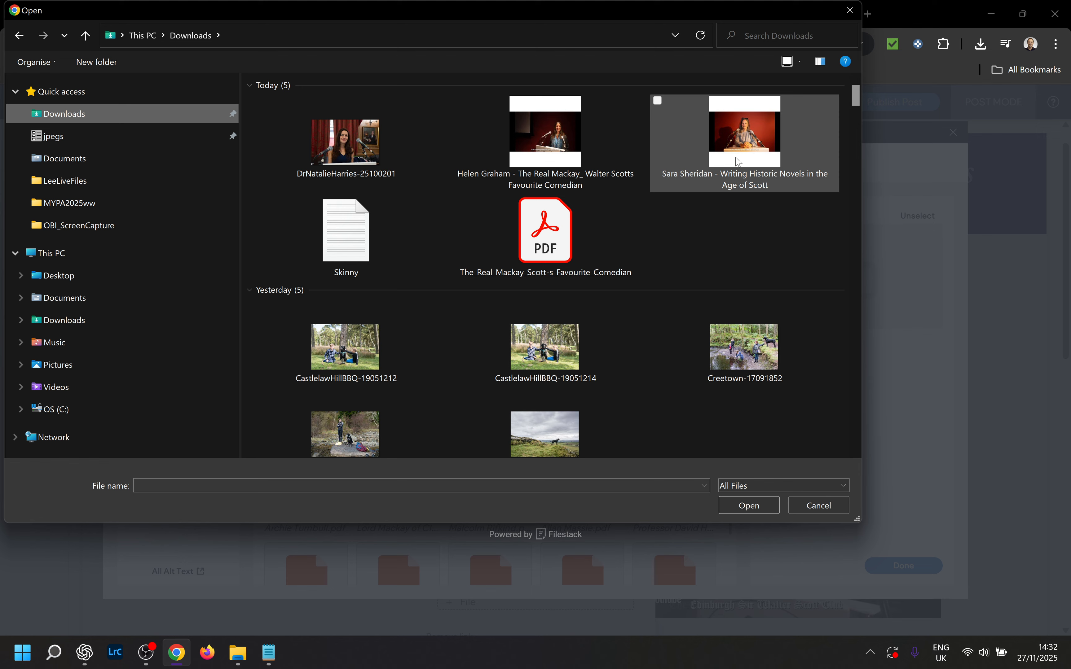
{"action": "left_click", "coordinate": [545, 234]}
{"action": "left_click", "coordinate": [818, 506]}
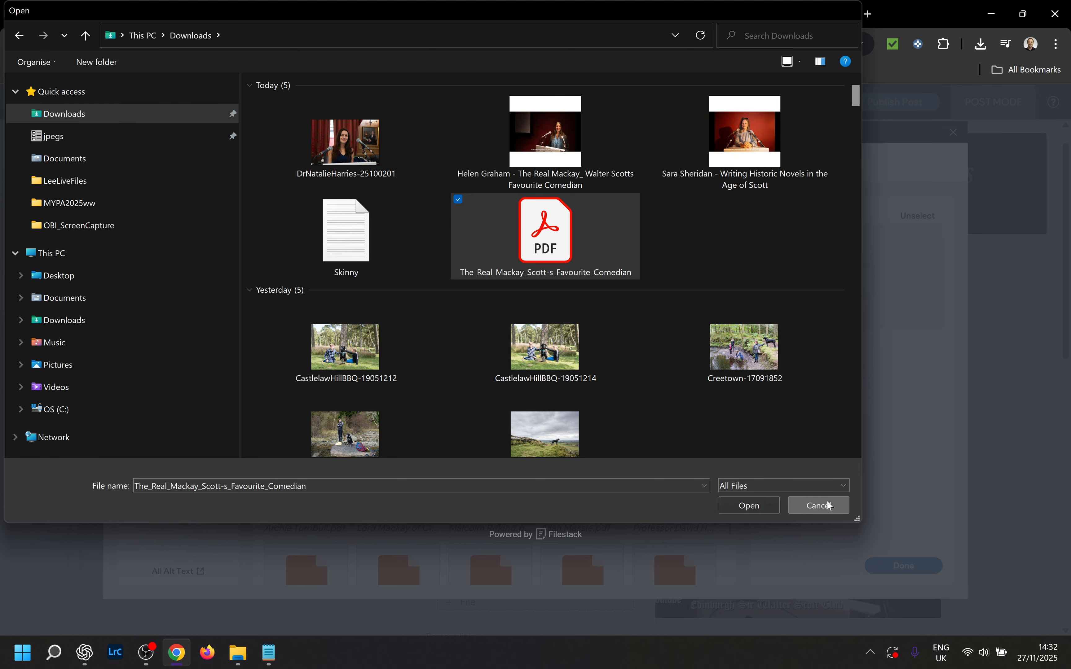
{"action": "left_click", "coordinate": [783, 186]}
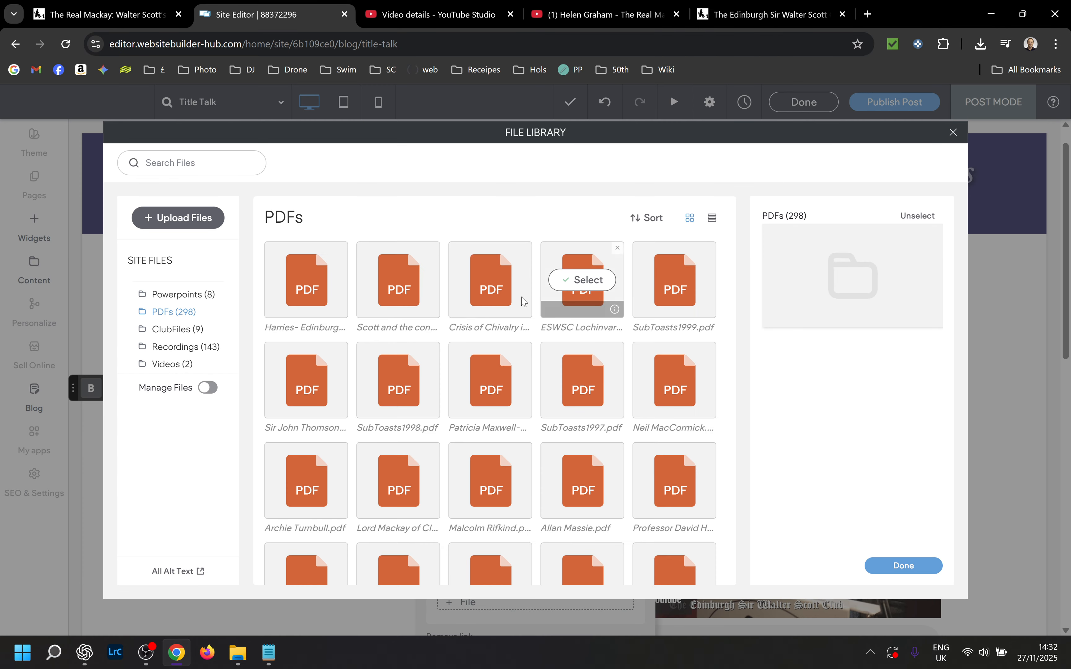
Link [transcript] to the first Edinburgh Sir Walter Scott Club Lecture PDF, keeping 'Set file to no index' on
{"action": "left_click", "coordinate": [312, 280]}
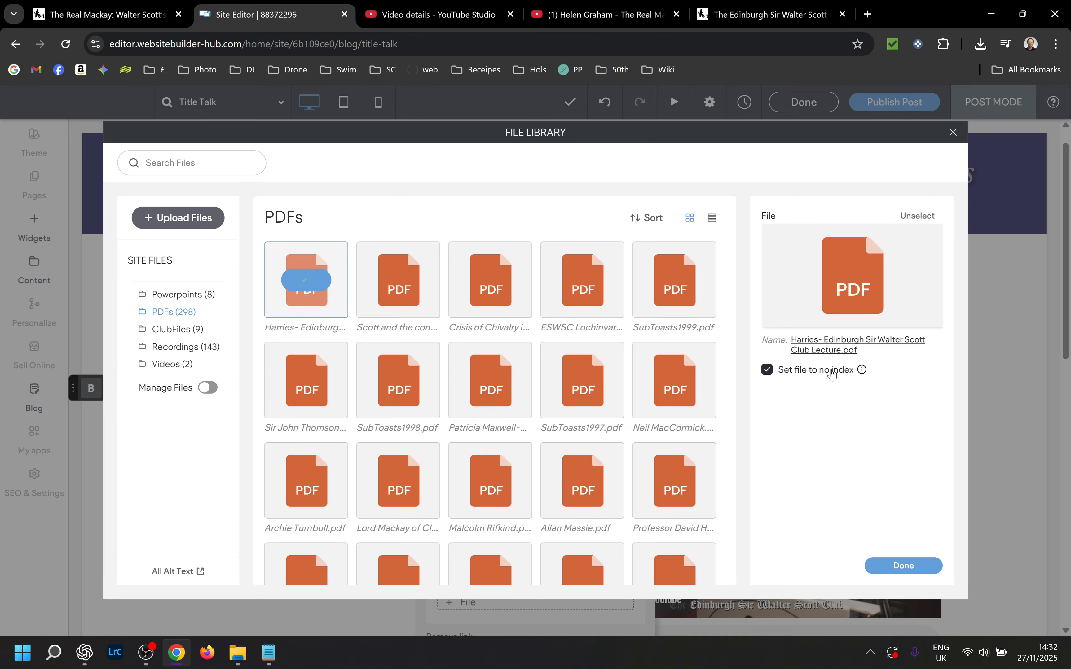
{"action": "left_click", "coordinate": [767, 372]}
{"action": "left_click", "coordinate": [766, 372]}
{"action": "left_click", "coordinate": [916, 571]}
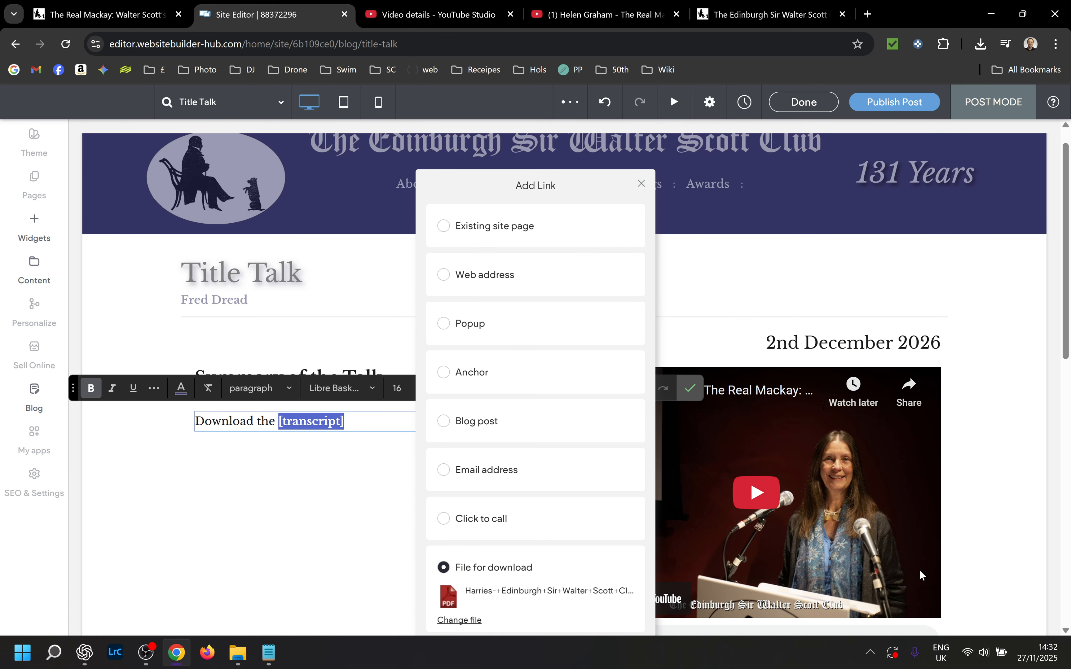
{"action": "left_click", "coordinate": [641, 184]}
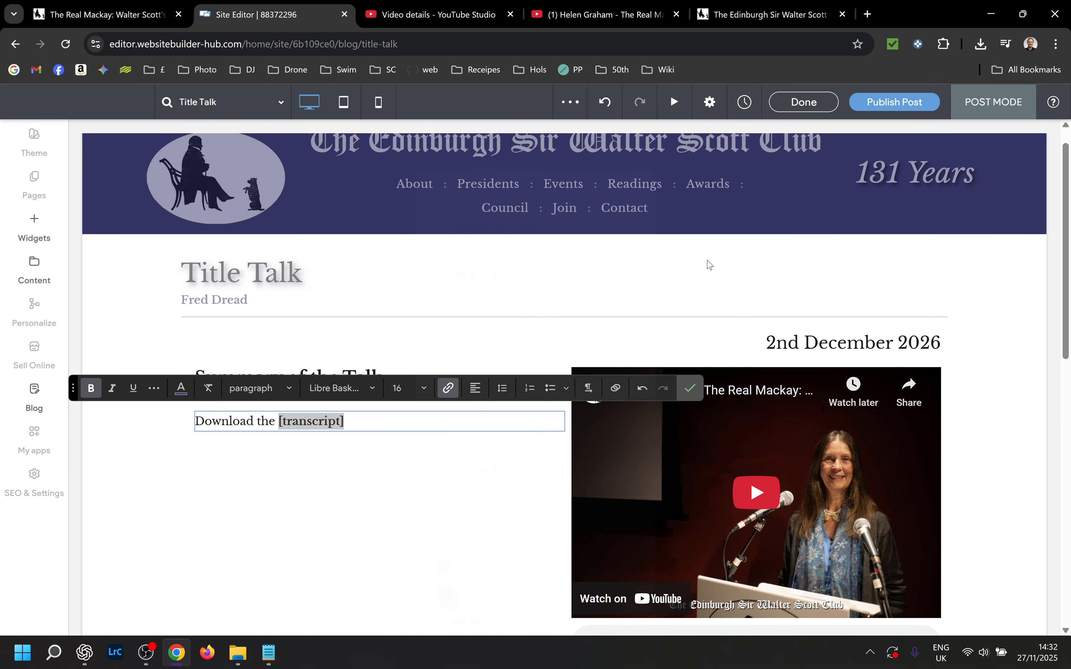
Prefix the Title Talk slug with 'blog/' so it reads blog/title-talk, and publish the post
{"action": "left_click", "coordinate": [809, 106]}
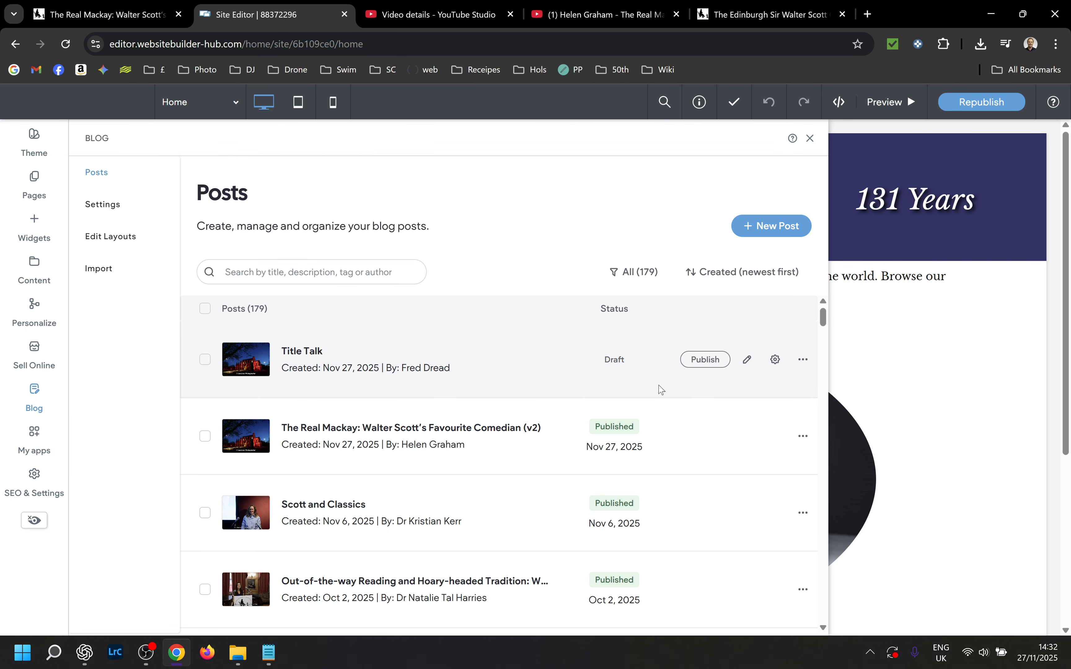
{"action": "left_click", "coordinate": [774, 361]}
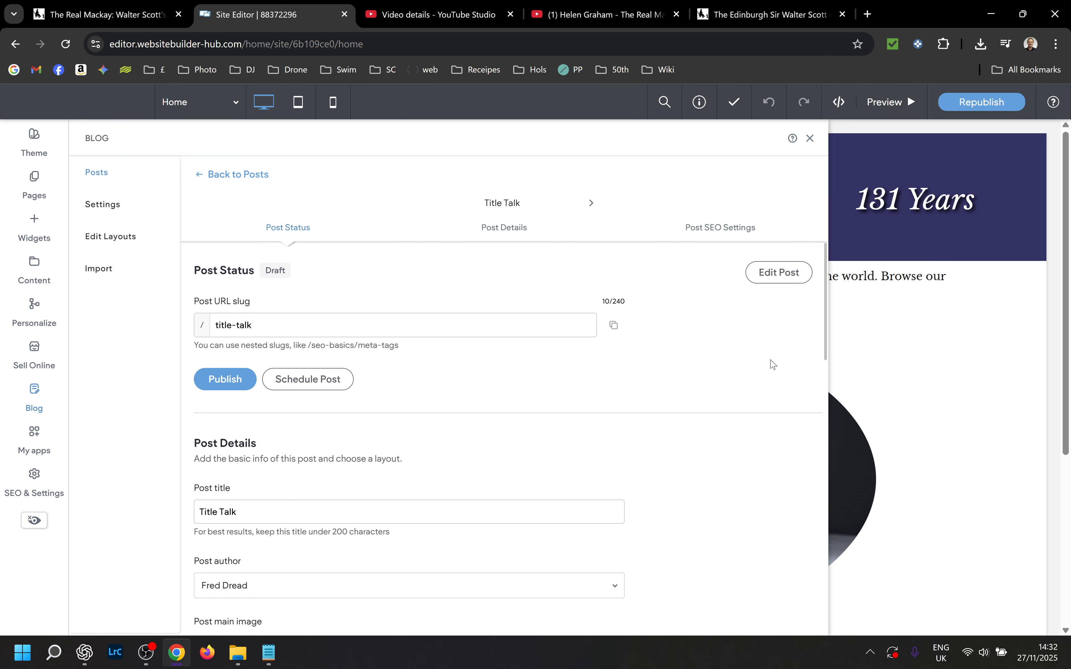
{"action": "left_click", "coordinate": [221, 326]}
{"action": "type", "text": "blog"}
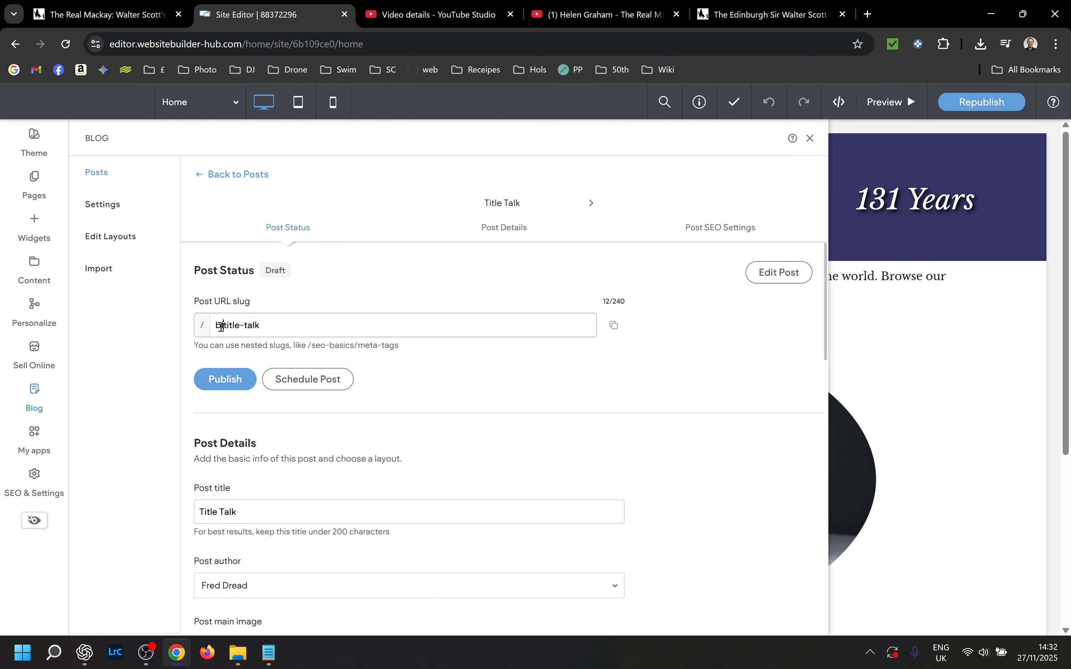
{"action": "type", "text": "/"}
{"action": "left_click", "coordinate": [225, 380]}
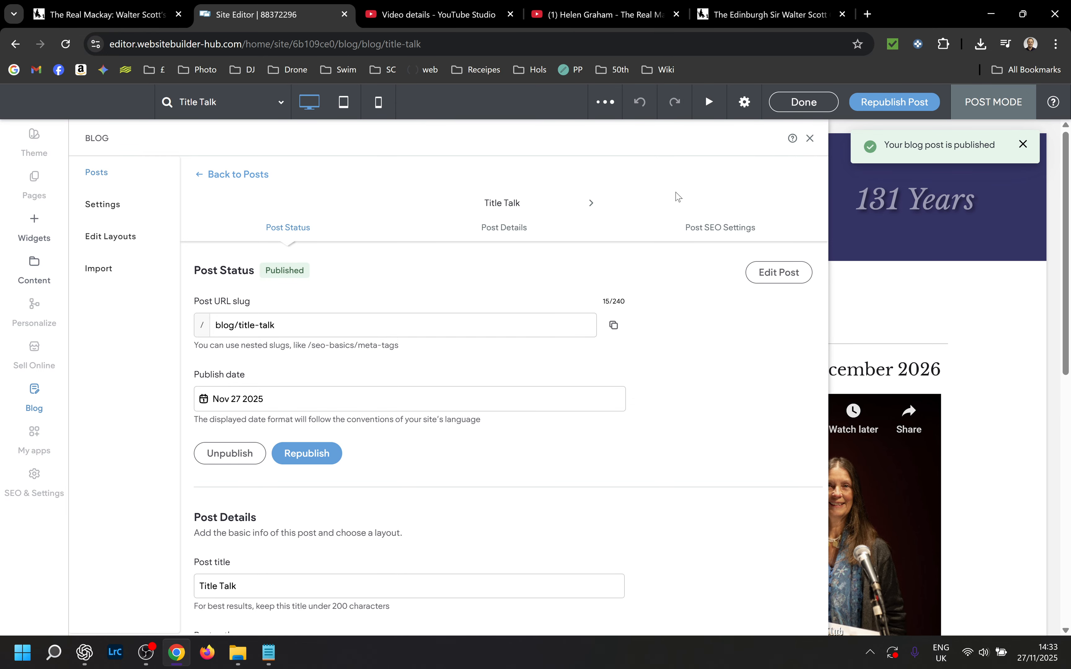
{"action": "left_click", "coordinate": [811, 139]}
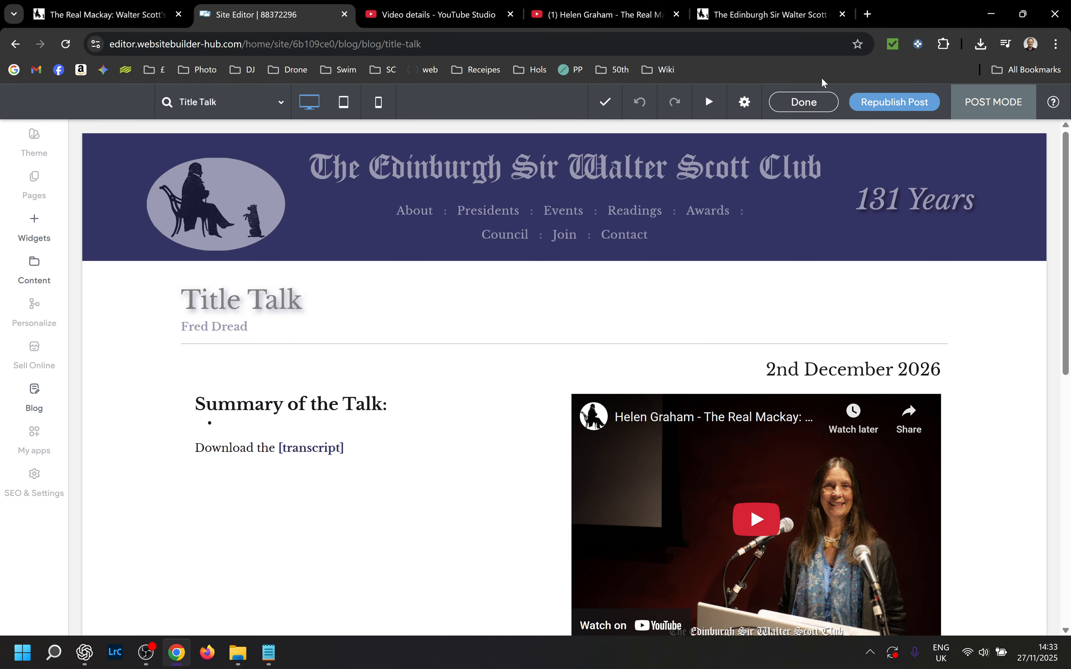
Leave the post editor and go to the 2025 list on the Events page
{"action": "left_click", "coordinate": [805, 104]}
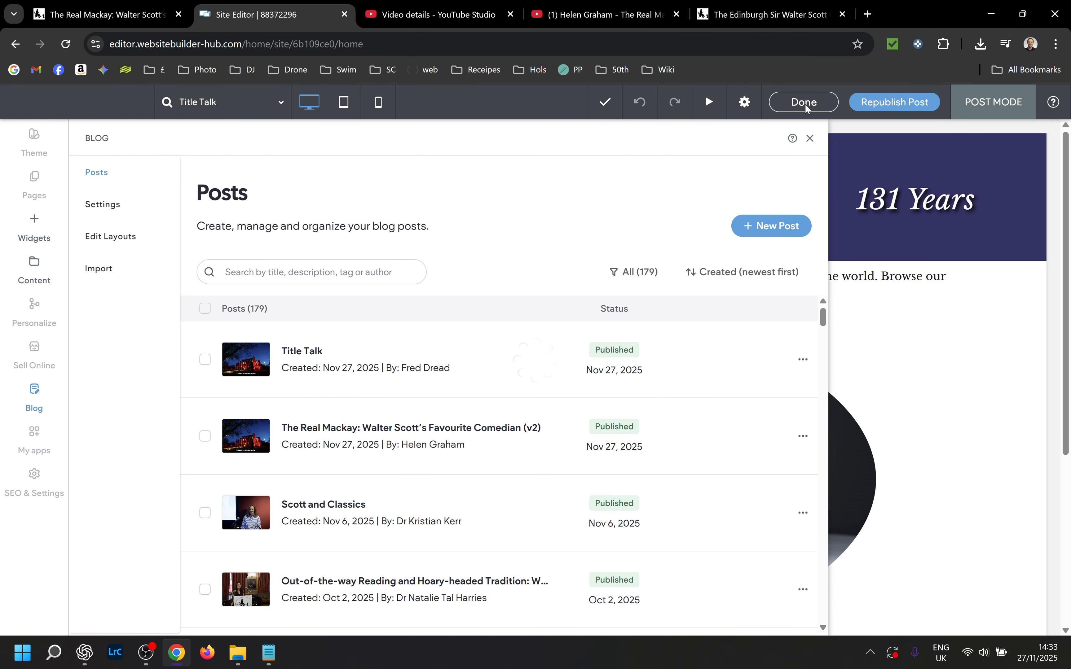
{"action": "left_click", "coordinate": [810, 139]}
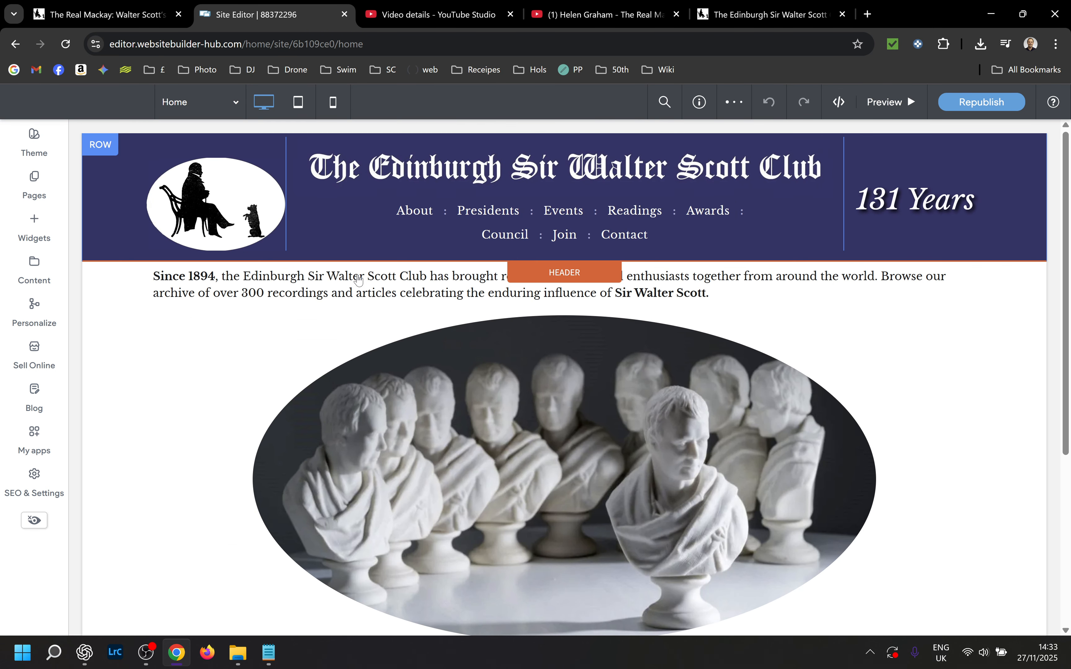
{"action": "left_click", "coordinate": [202, 105]}
{"action": "left_click_drag", "start_coordinate": [276, 133], "coordinate": [296, 278]}
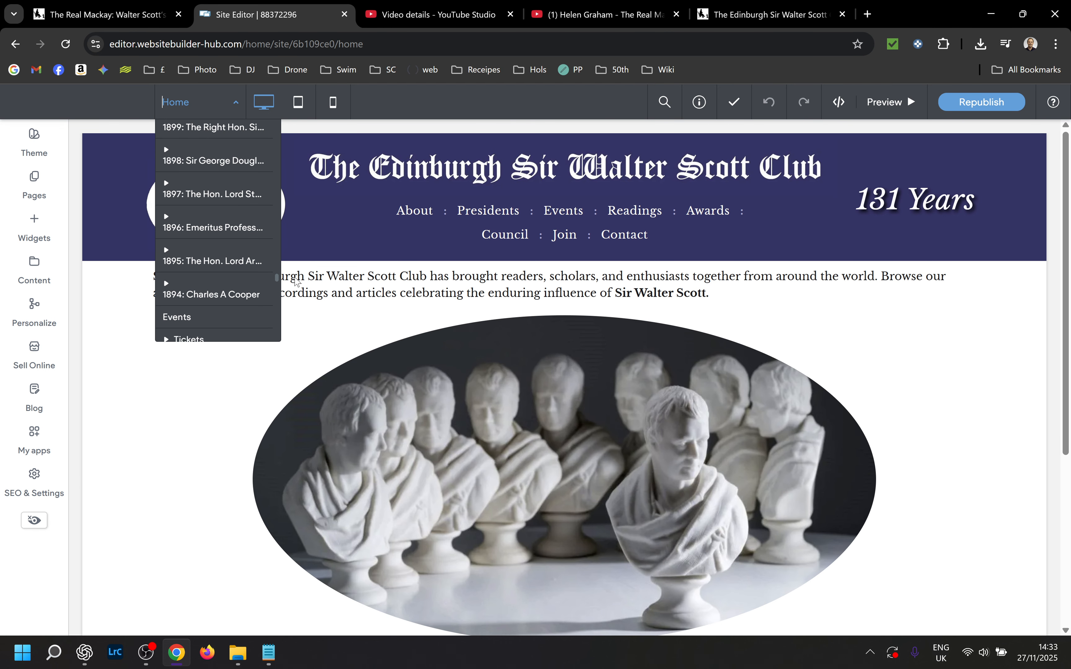
{"action": "scroll", "coordinate": [206, 287], "scroll_direction": "down", "scroll_amount": 1}
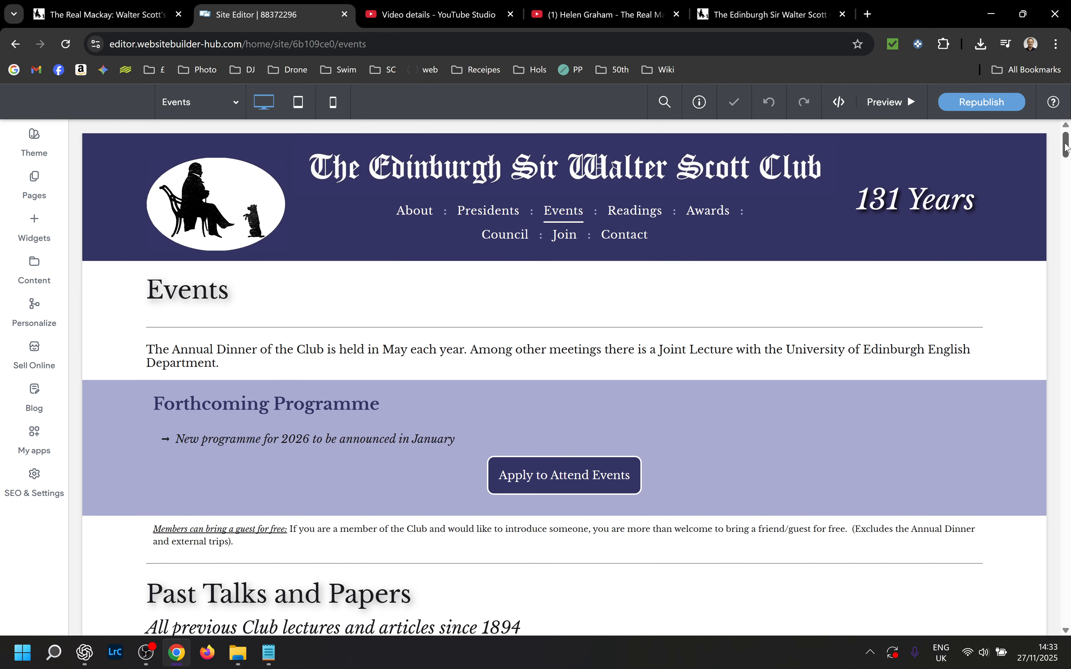
{"action": "scroll", "coordinate": [359, 369], "scroll_direction": "down", "scroll_amount": 6}
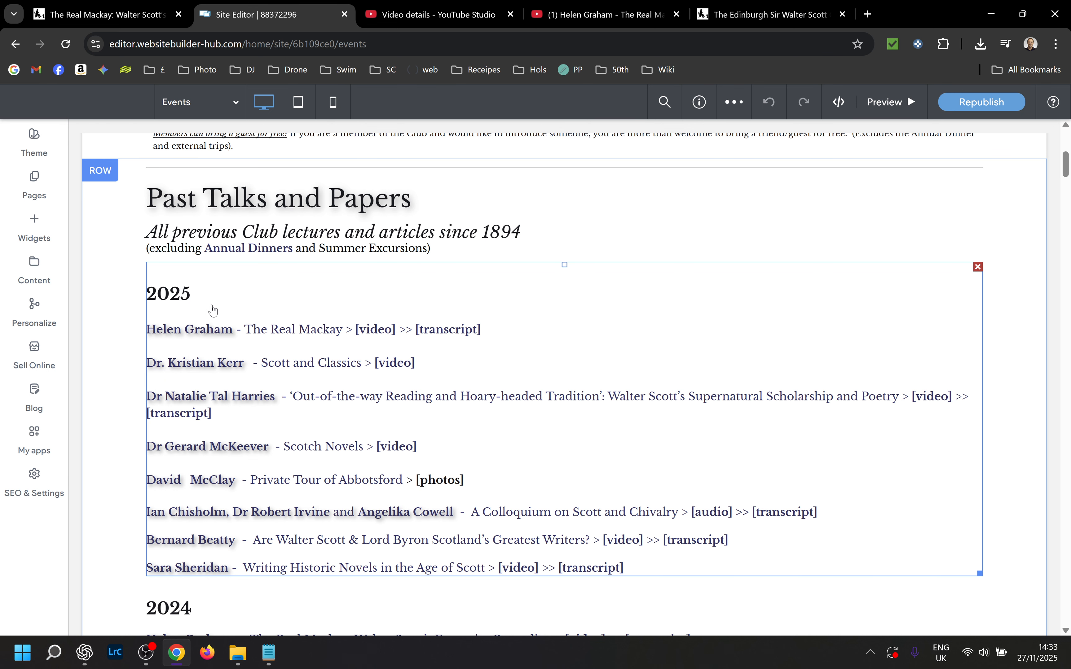
Add a new top 2025 entry: the speaker's name, then '-- Talk > [video] >> [transcript'
{"action": "double_click", "coordinate": [186, 328]}
{"action": "left_click", "coordinate": [184, 318]}
{"action": "key", "text": "Return"}
{"action": "key", "text": "Return"}
{"action": "key", "text": "Up"}
{"action": "type", "text": "Fred DRes"}
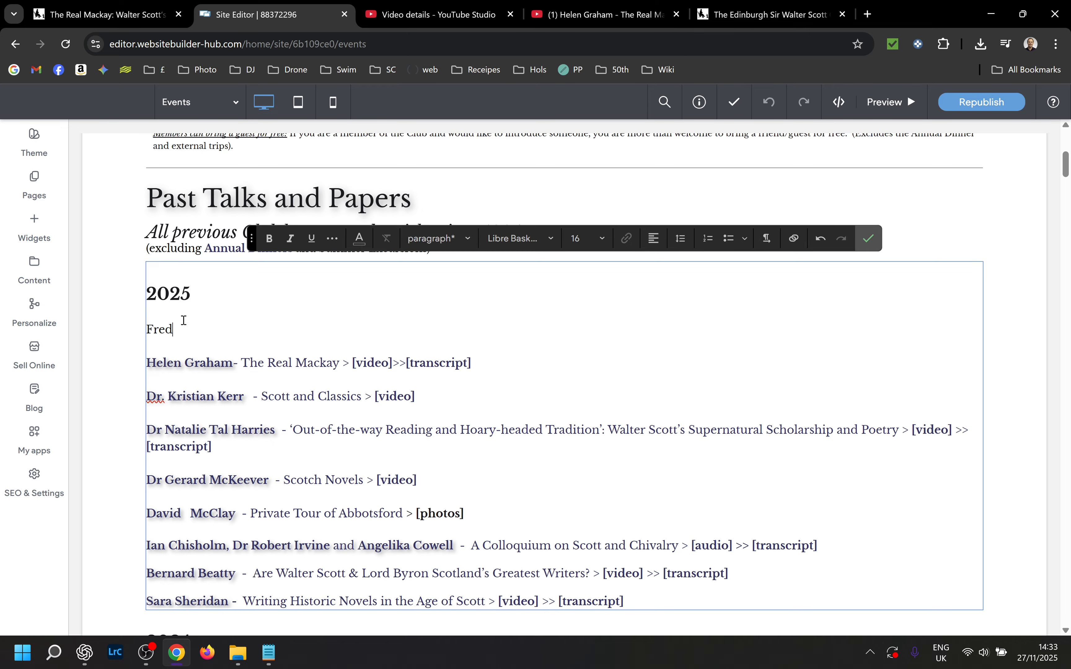
{"action": "key", "text": "BackSpace"}
{"action": "key", "text": "BackSpace"}
{"action": "key", "text": "BackSpace"}
{"action": "type", "text": "read -- Talk"}
{"action": "type", "text": "> [video"}
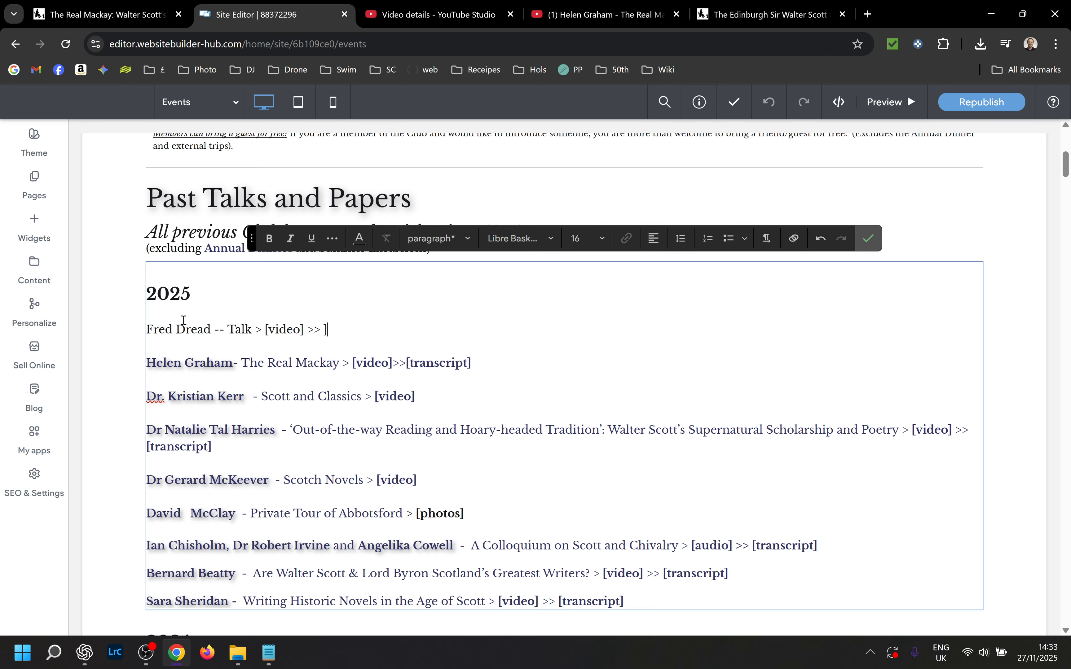
{"action": "type", "text": "] >> [transcript"}
Bold [video], [transcript] and the speaker's name on the new line
{"action": "left_click_drag", "start_coordinate": [265, 329], "coordinate": [305, 335]}
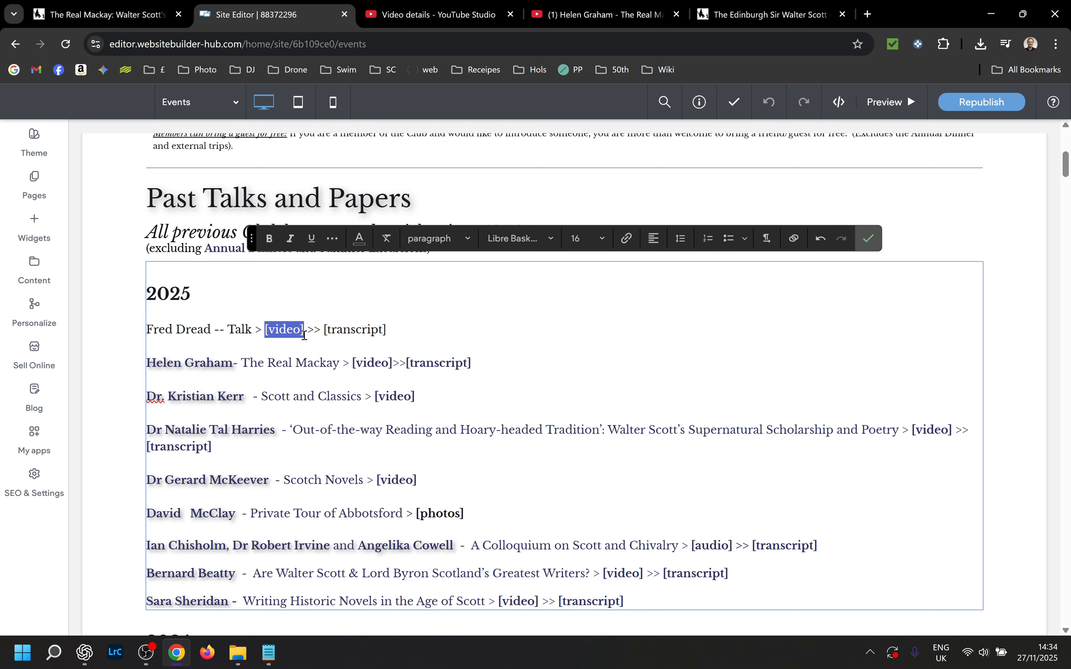
{"action": "key", "text": "ctrl+b"}
{"action": "left_click", "coordinate": [394, 330]}
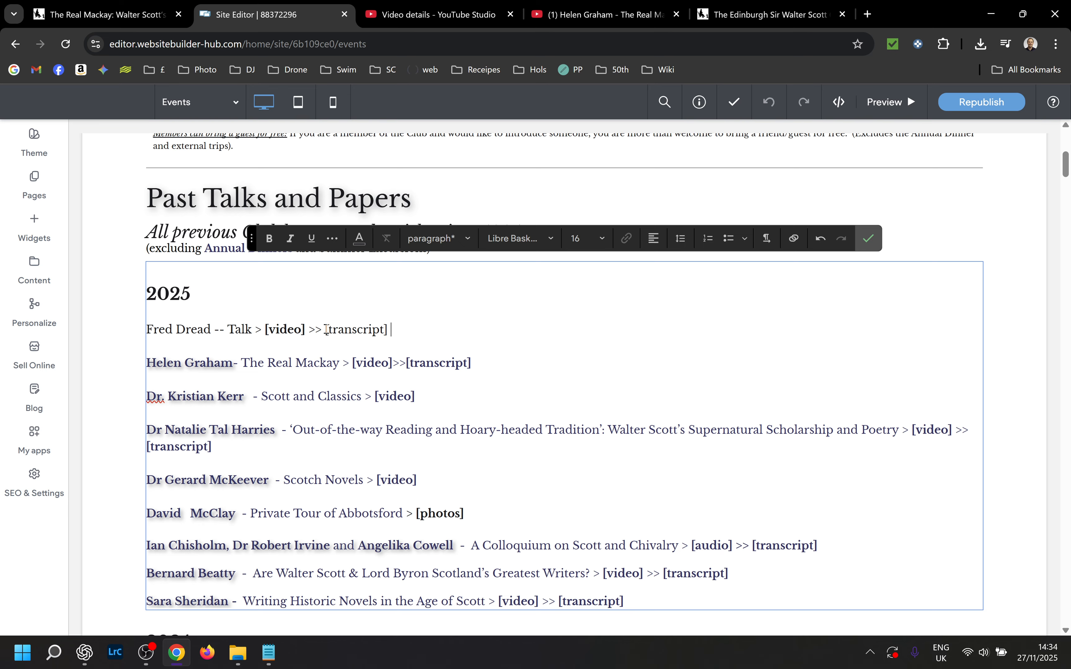
{"action": "left_click_drag", "start_coordinate": [326, 329], "coordinate": [395, 332]}
{"action": "key", "text": "ctrl+b"}
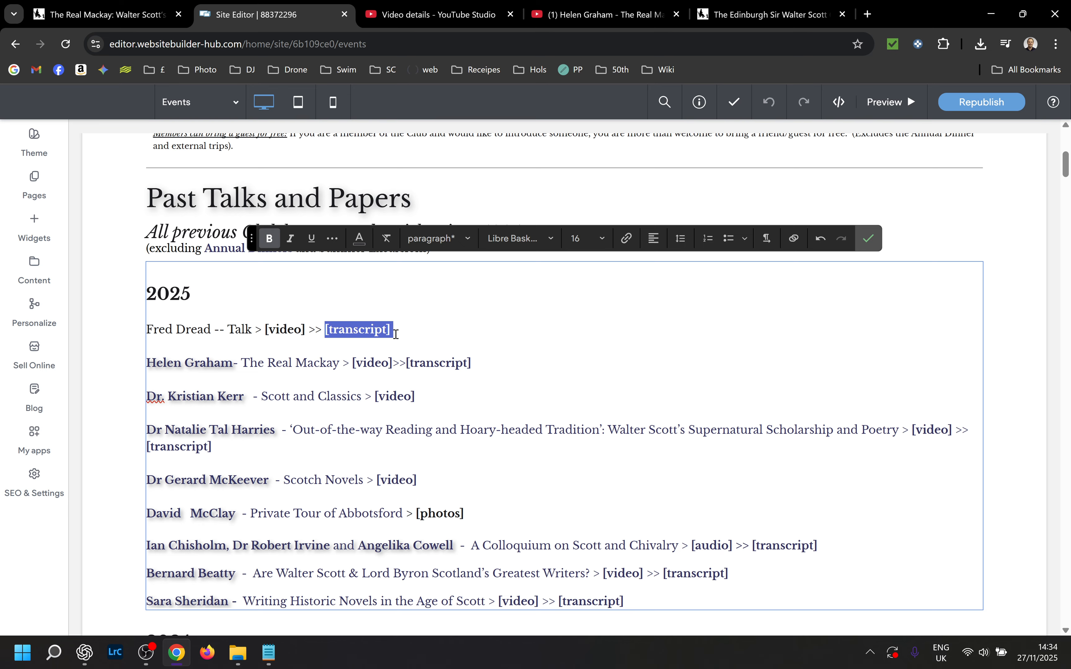
{"action": "left_click_drag", "start_coordinate": [211, 329], "coordinate": [148, 330]}
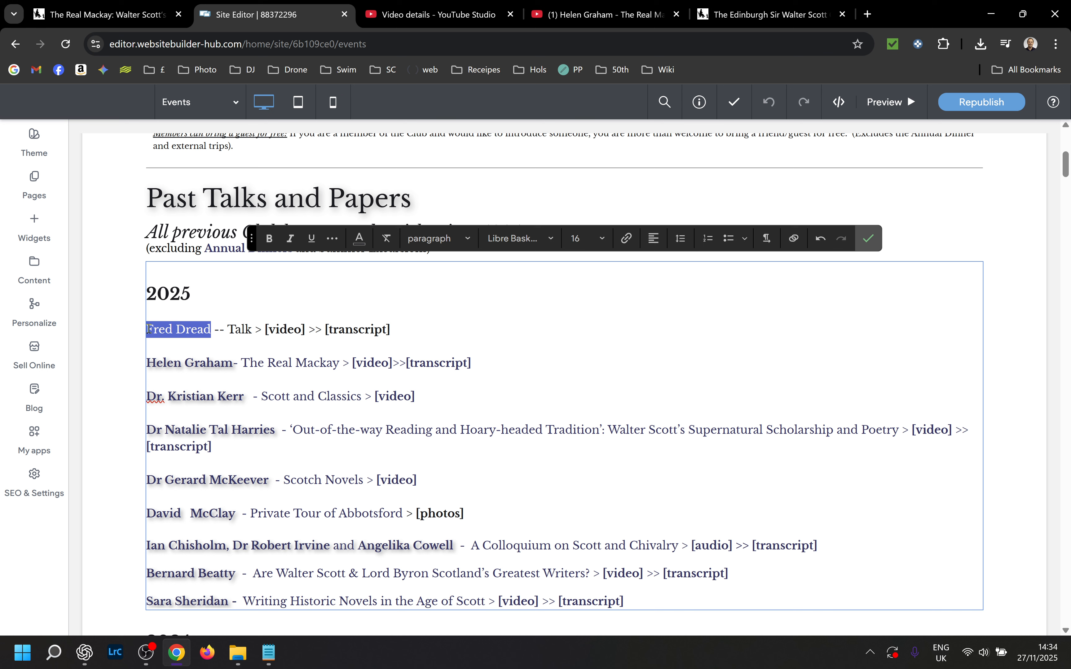
{"action": "key", "text": "ctrl+b"}
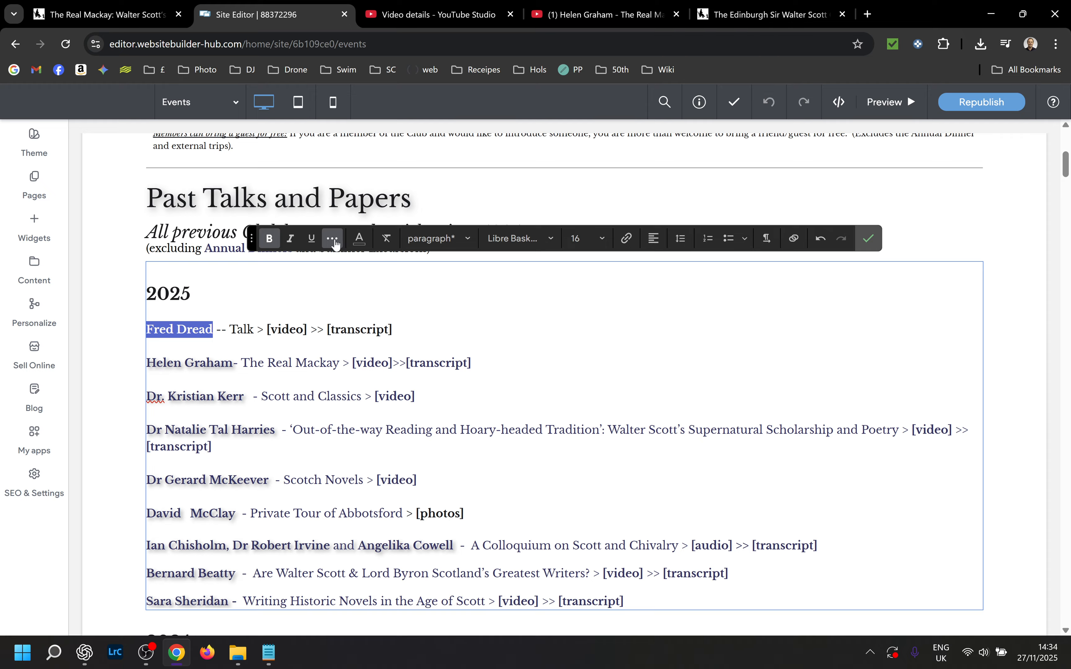
Give the speaker's name a text shadow with Blur 5, offset down and right
{"action": "left_click", "coordinate": [334, 240]}
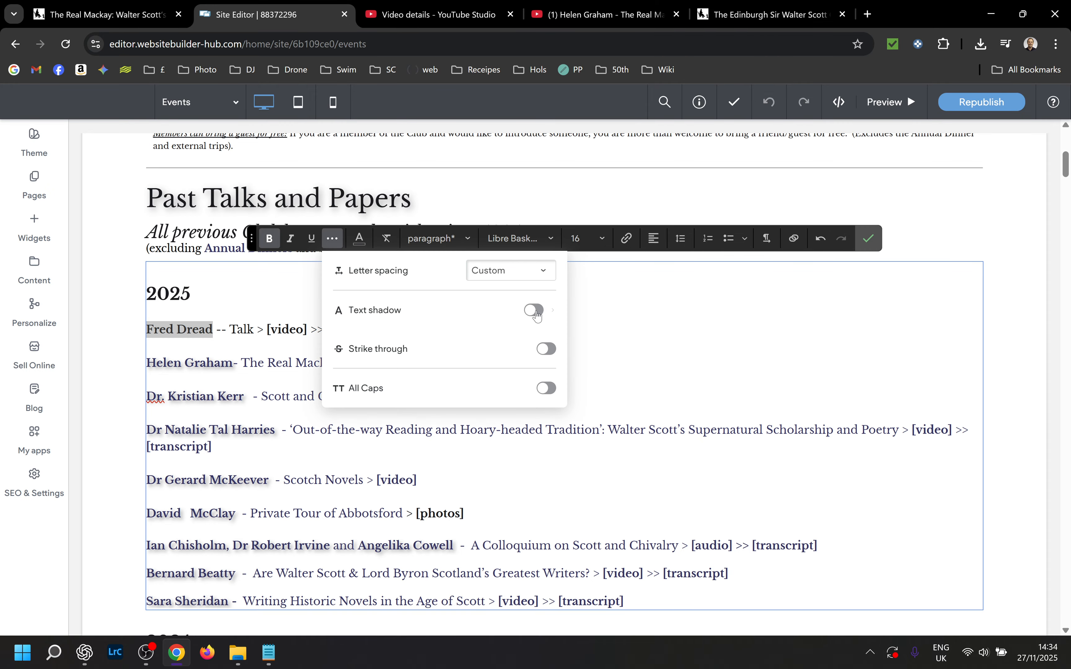
{"action": "left_click", "coordinate": [537, 316]}
{"action": "left_click_drag", "start_coordinate": [773, 348], "coordinate": [742, 346]}
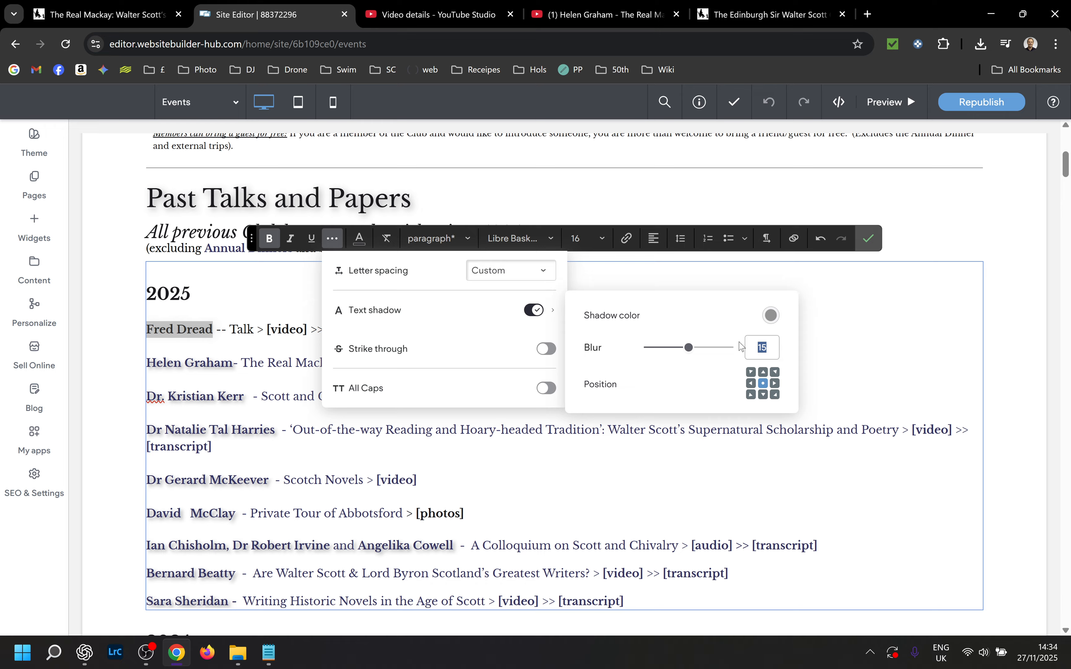
{"action": "type", "text": "5"}
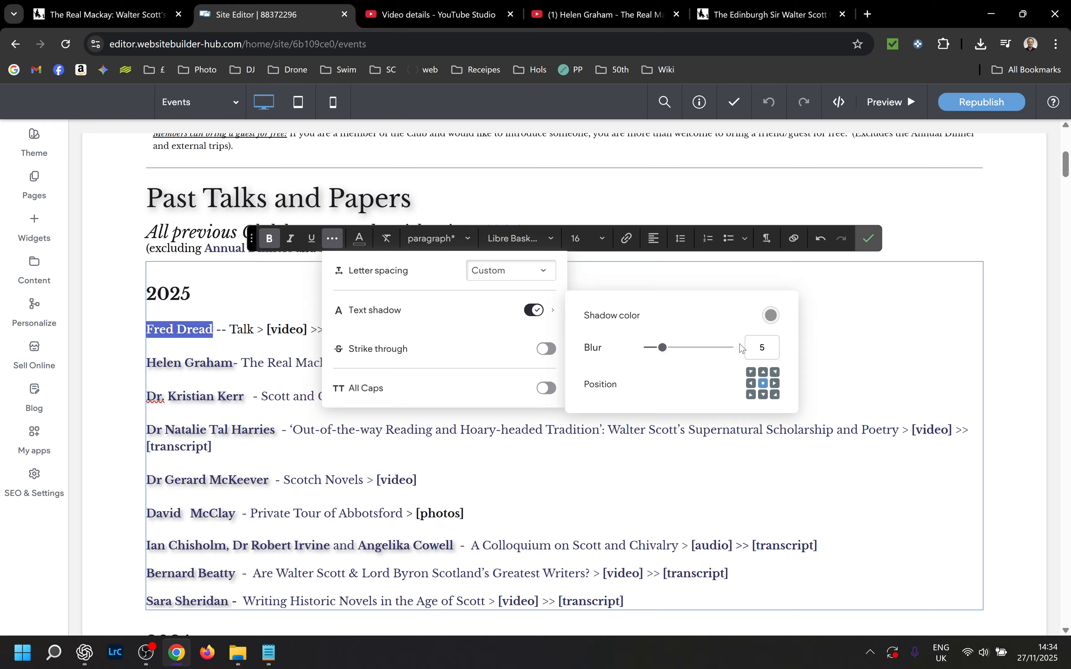
{"action": "left_click", "coordinate": [777, 400]}
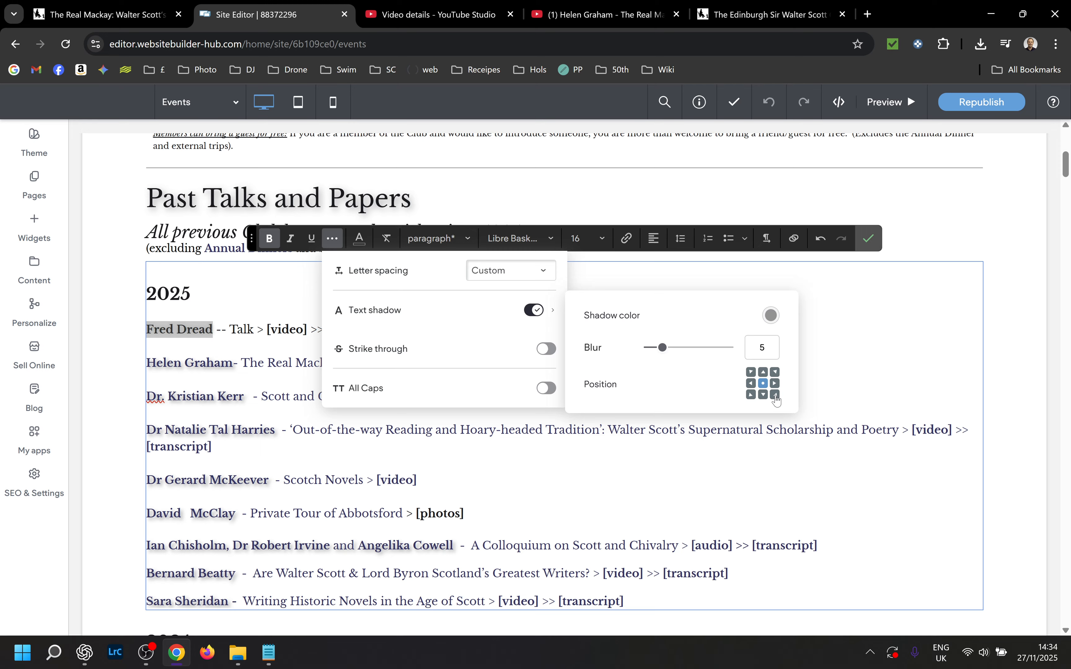
{"action": "left_click", "coordinate": [756, 431]}
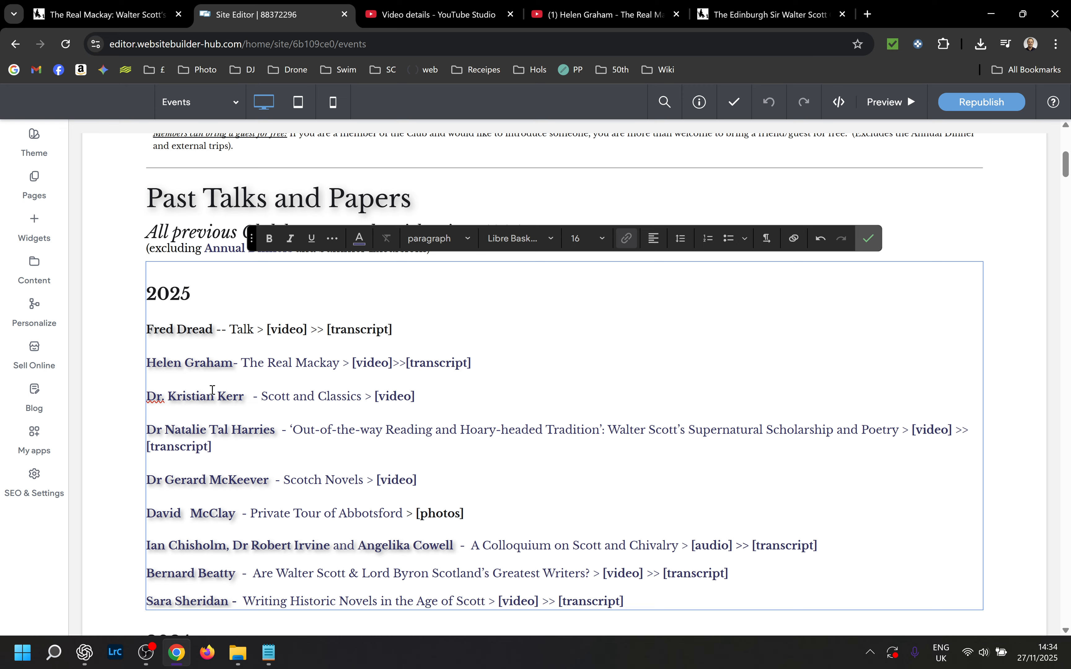
Select the entire new talk entry line
{"action": "left_click_drag", "start_coordinate": [399, 330], "coordinate": [270, 326]}
{"action": "left_click_drag", "start_coordinate": [237, 328], "coordinate": [152, 329]}
{"action": "left_click", "coordinate": [151, 329]}
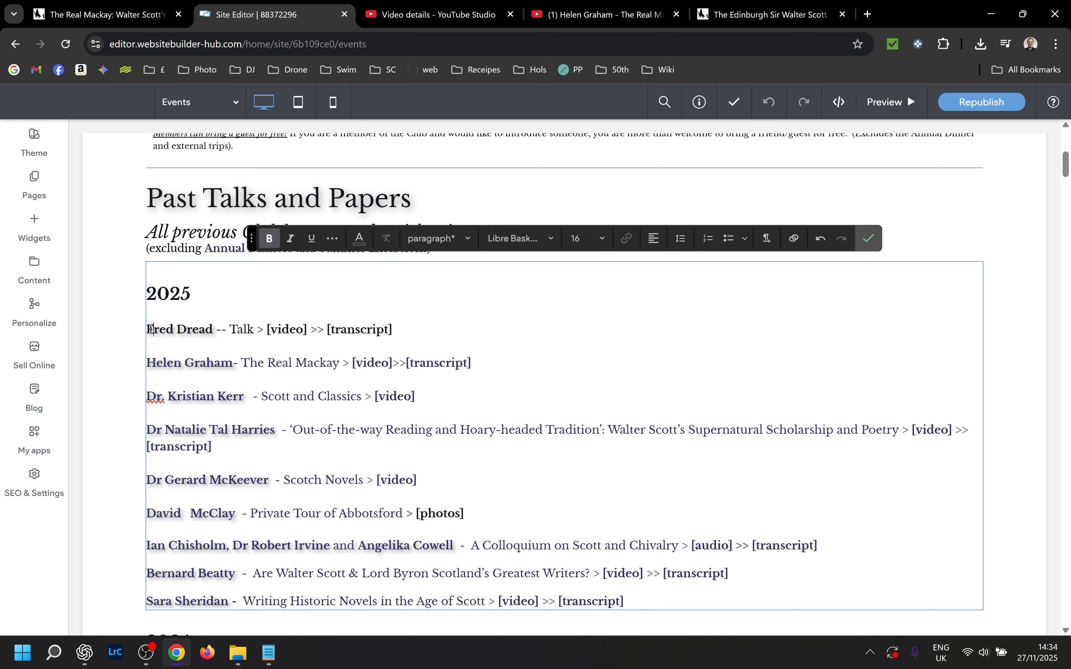
{"action": "triple_click", "coordinate": [151, 330]}
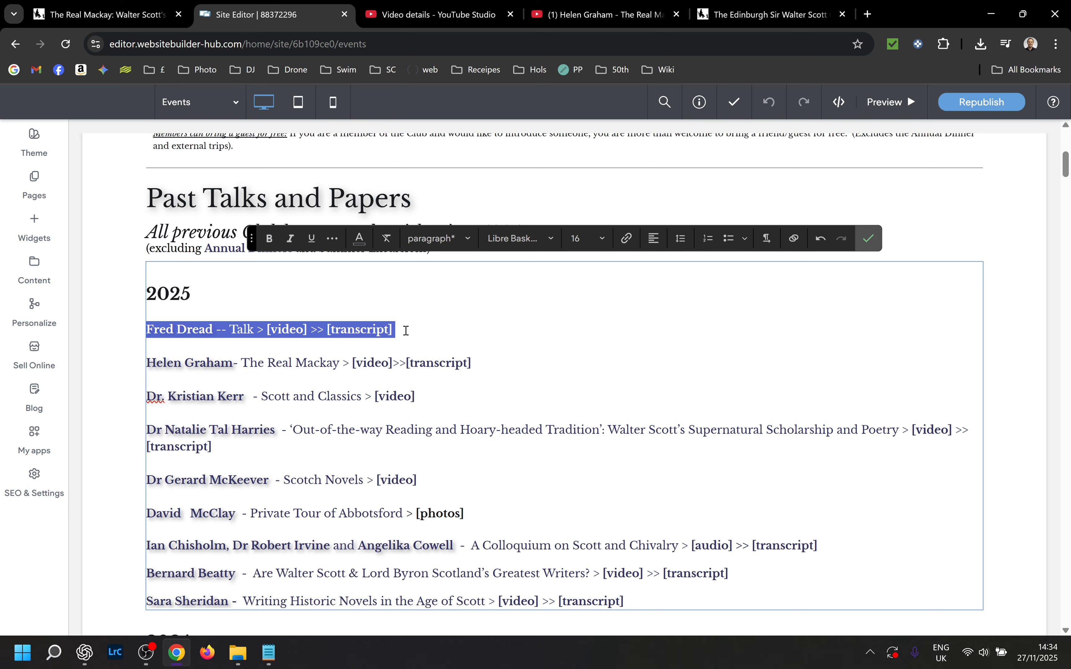
Link the new entry to the Title Talk blog post, republish the site, and view the live club site
{"action": "left_click", "coordinate": [627, 238]}
{"action": "left_click", "coordinate": [444, 465]}
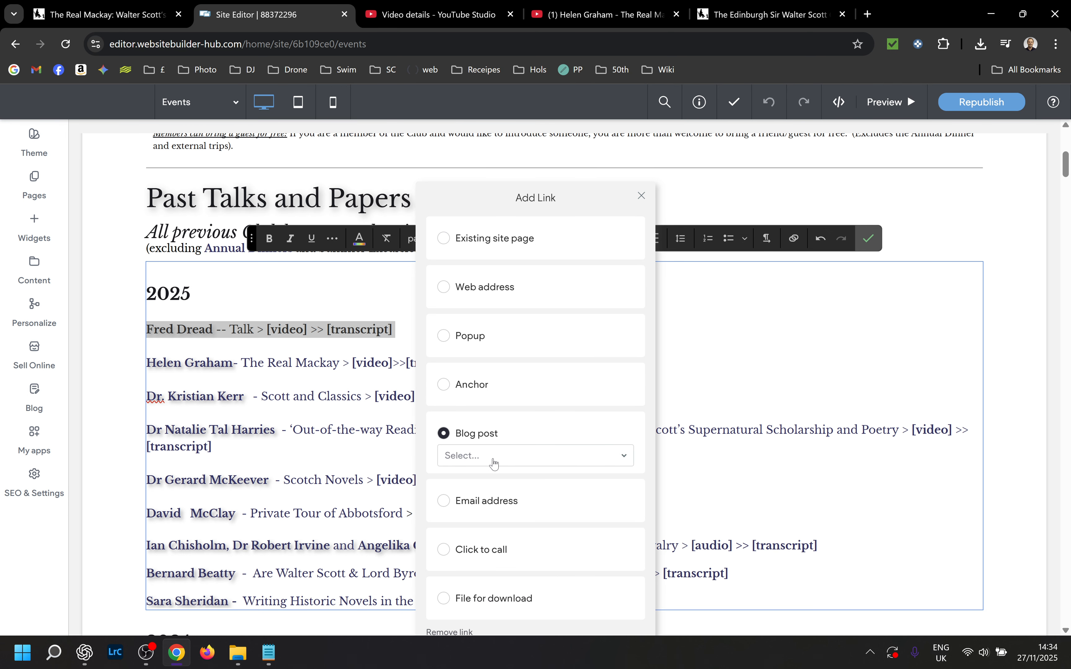
{"action": "left_click", "coordinate": [495, 464]}
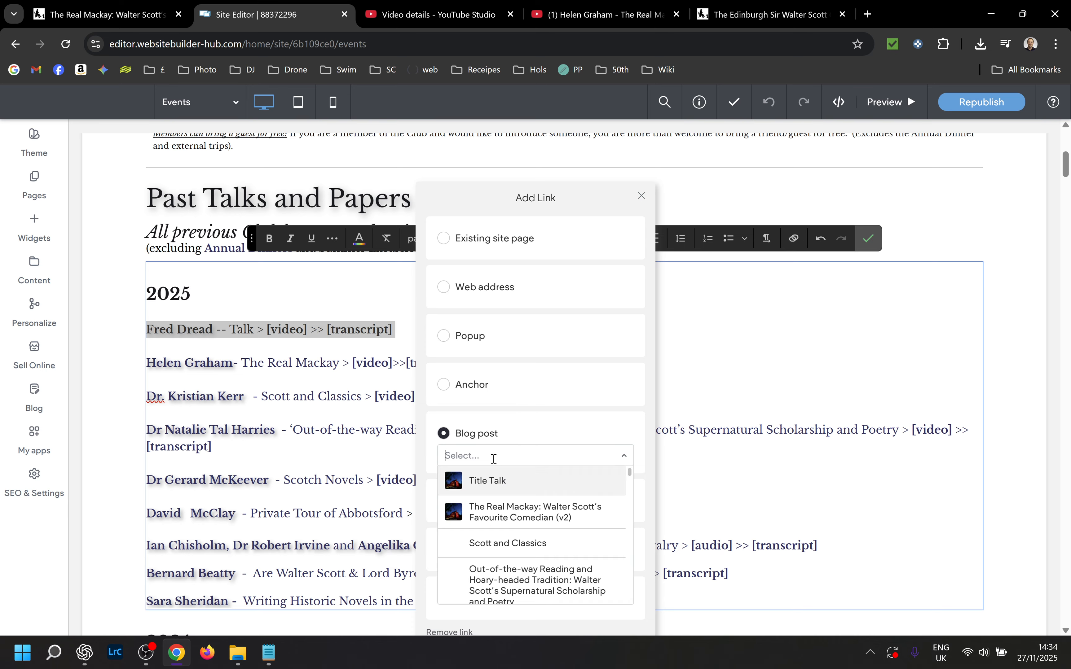
{"action": "left_click", "coordinate": [499, 487]}
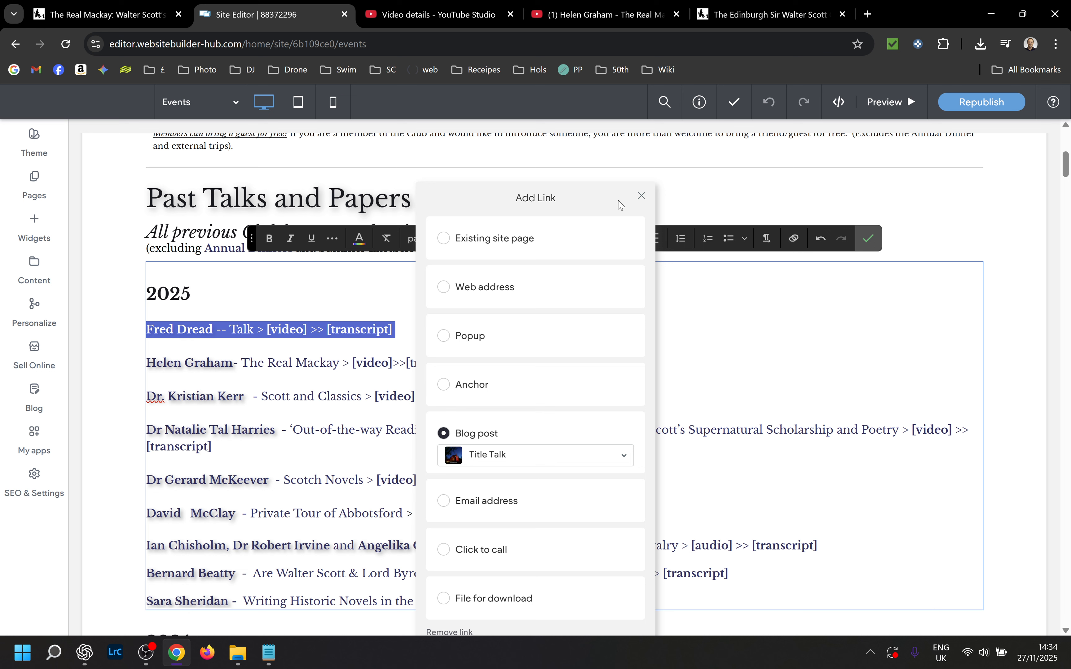
{"action": "left_click", "coordinate": [643, 197]}
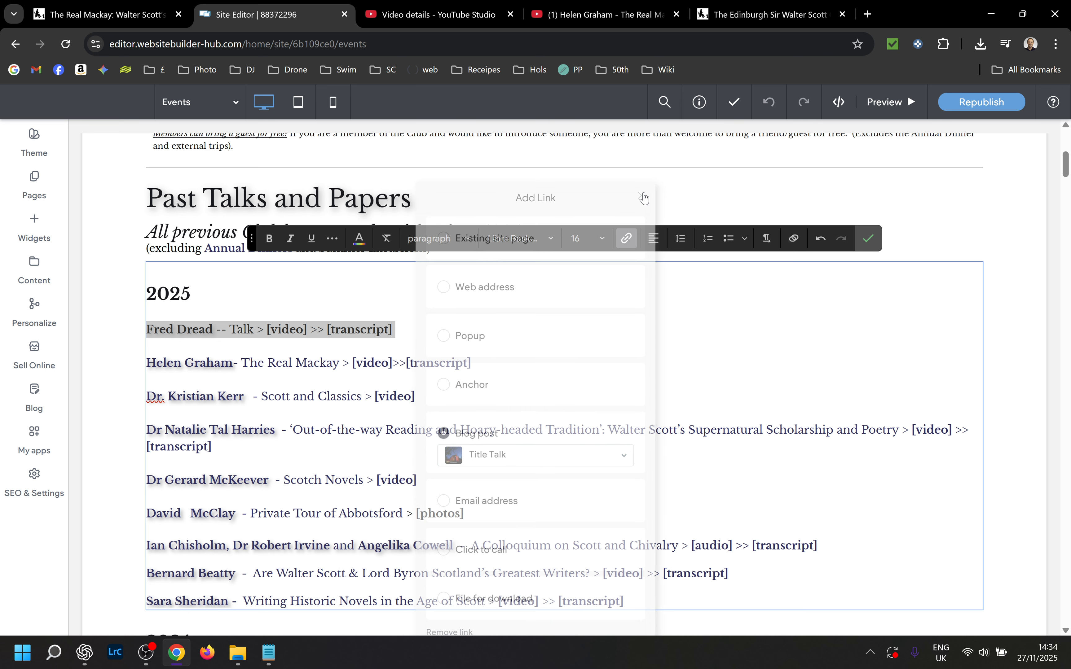
{"action": "left_click", "coordinate": [959, 103]}
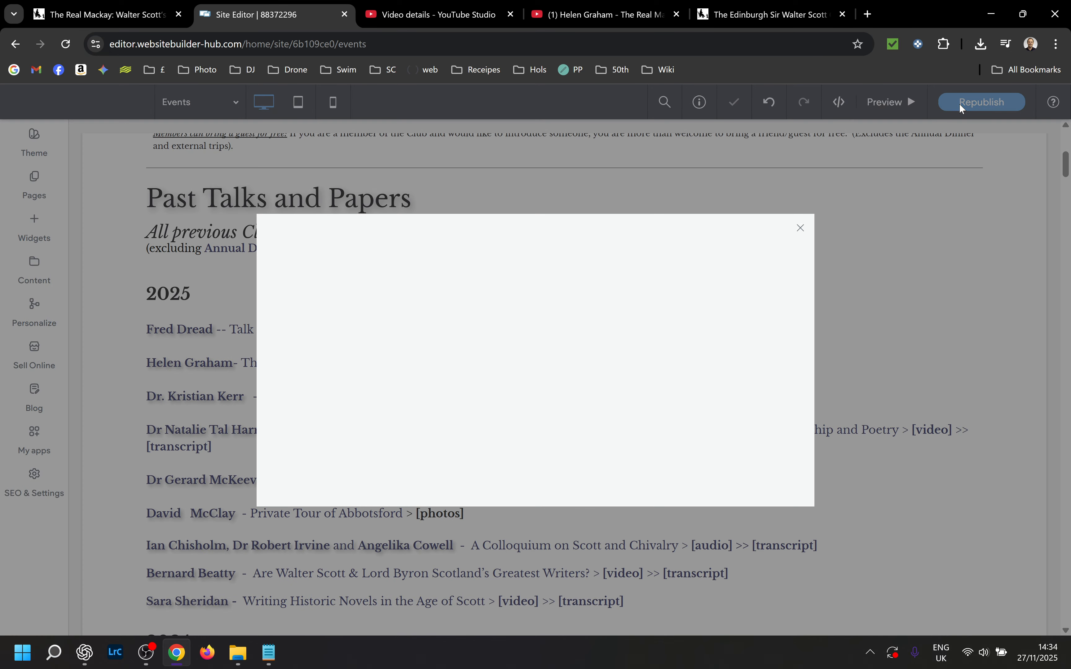
{"action": "left_click", "coordinate": [766, 17]}
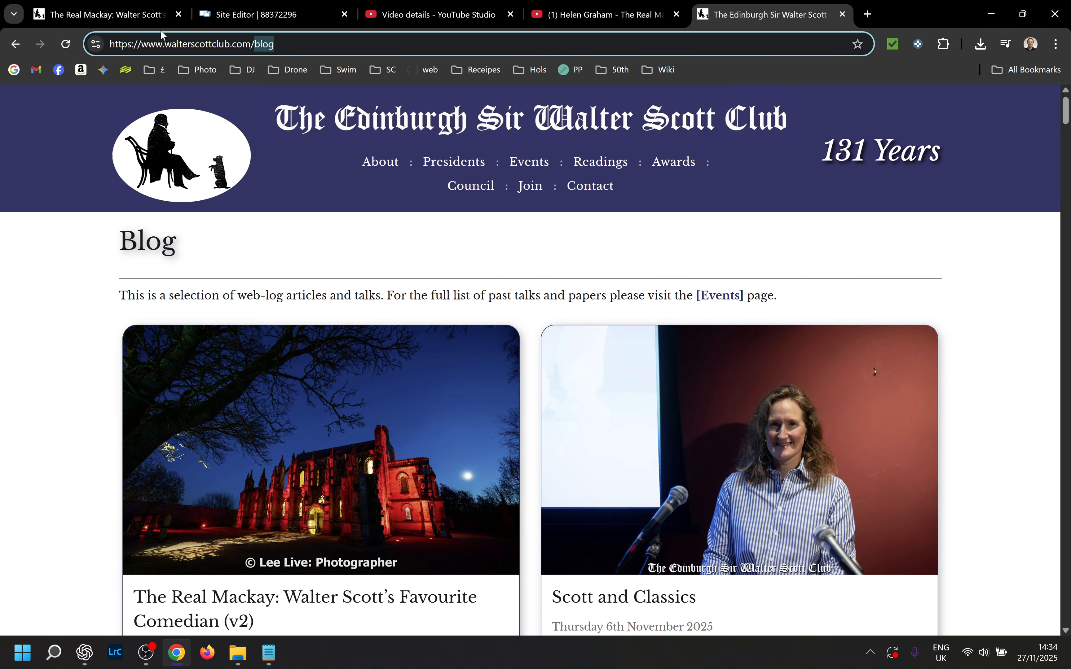
On the live Events page, check both new talk entries open their posts, then return to the editor
{"action": "left_click", "coordinate": [532, 163]}
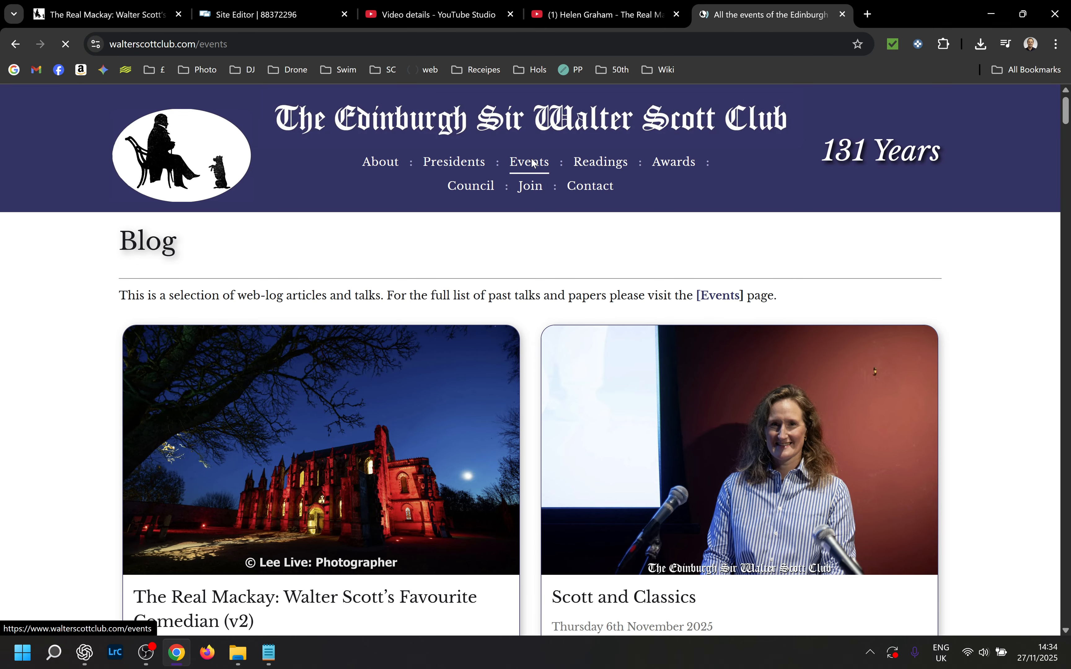
{"action": "scroll", "coordinate": [534, 163], "scroll_direction": "down", "scroll_amount": 5}
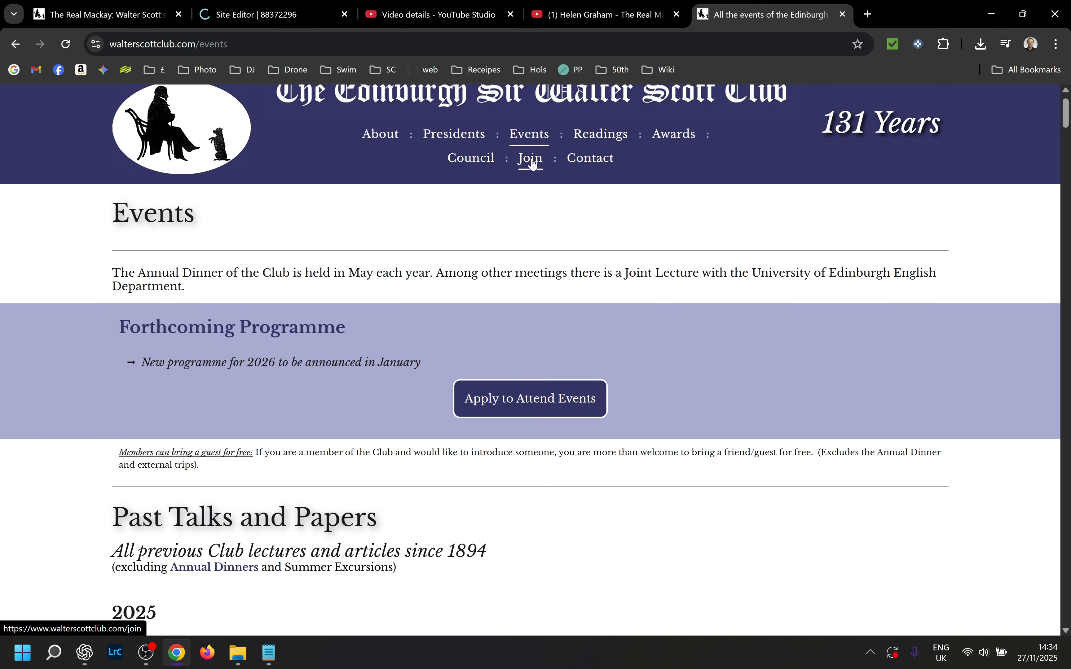
{"action": "scroll", "coordinate": [533, 163], "scroll_direction": "down", "scroll_amount": 2}
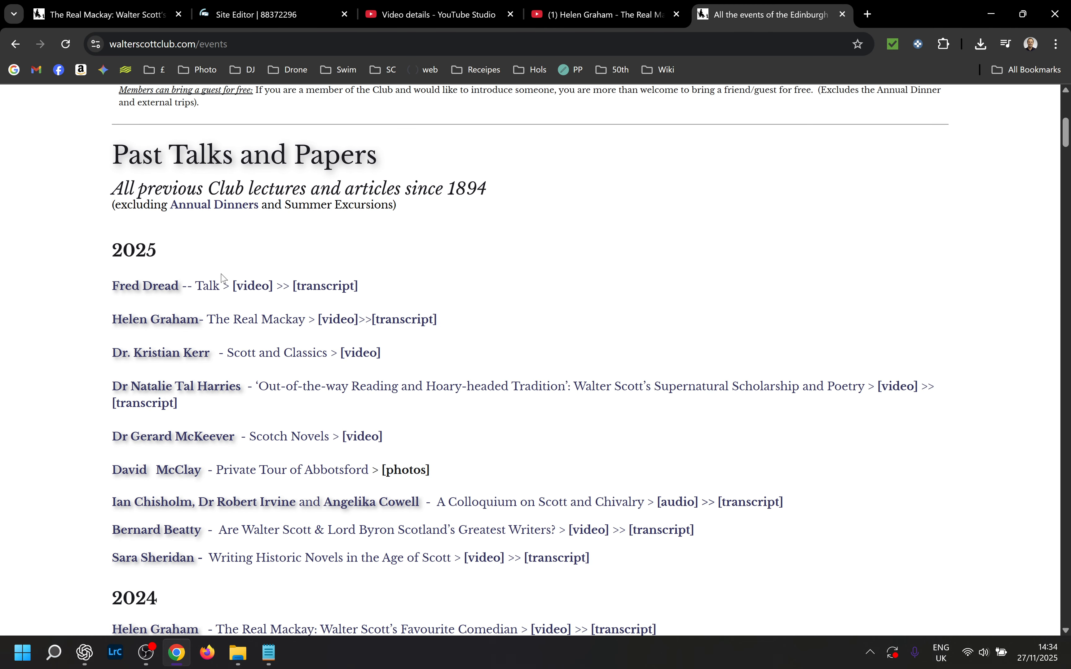
{"action": "left_click", "coordinate": [145, 290]}
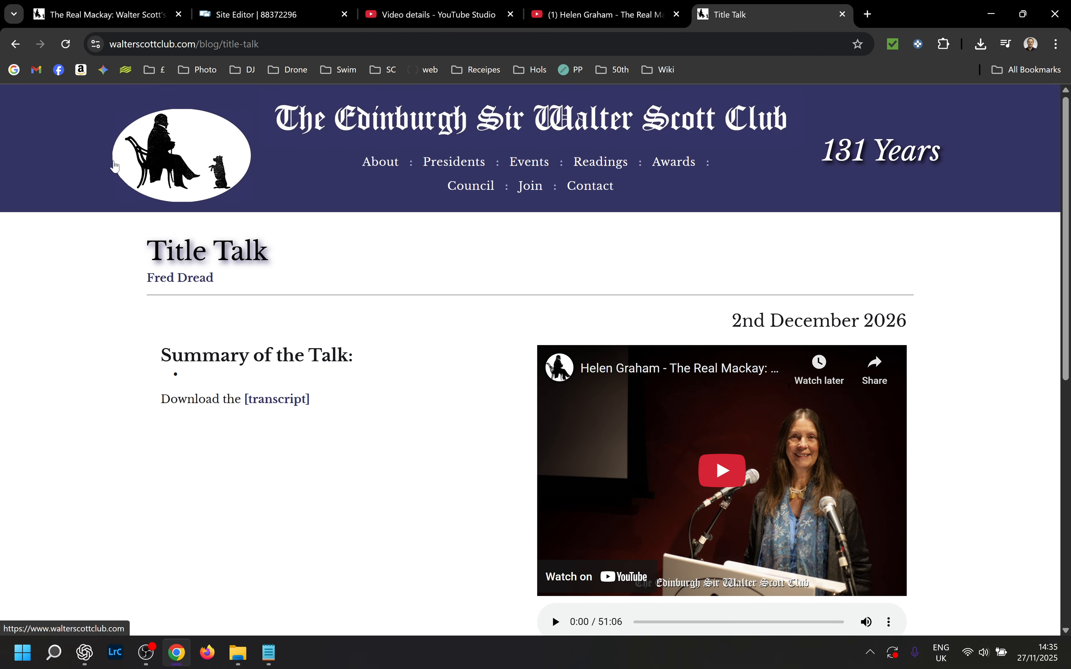
{"action": "left_click", "coordinate": [15, 44]}
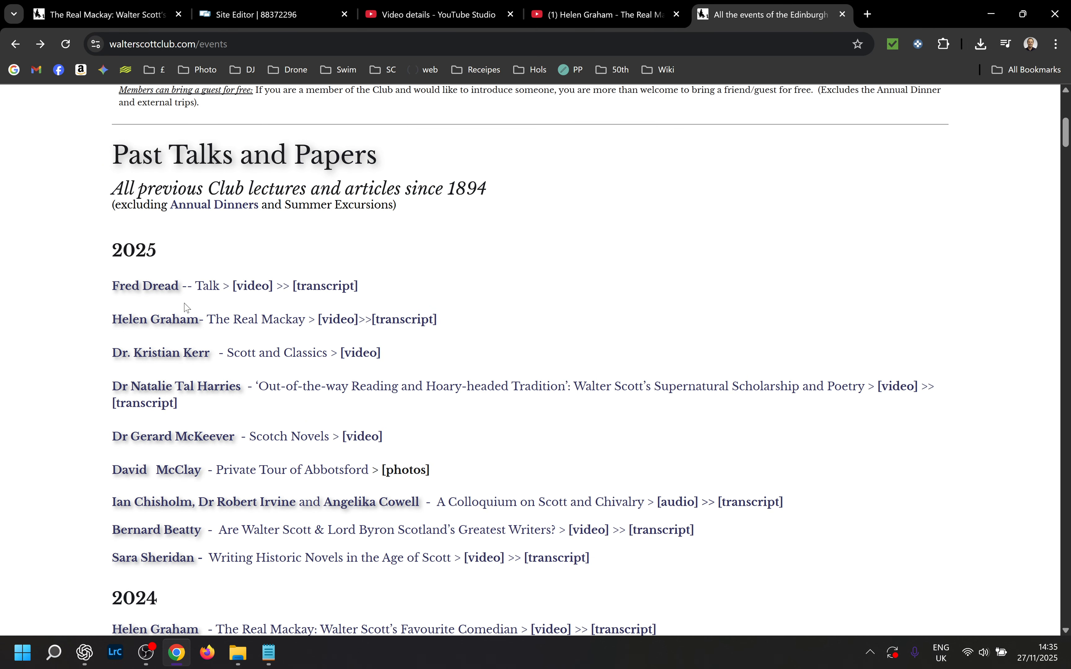
{"action": "left_click", "coordinate": [188, 323]}
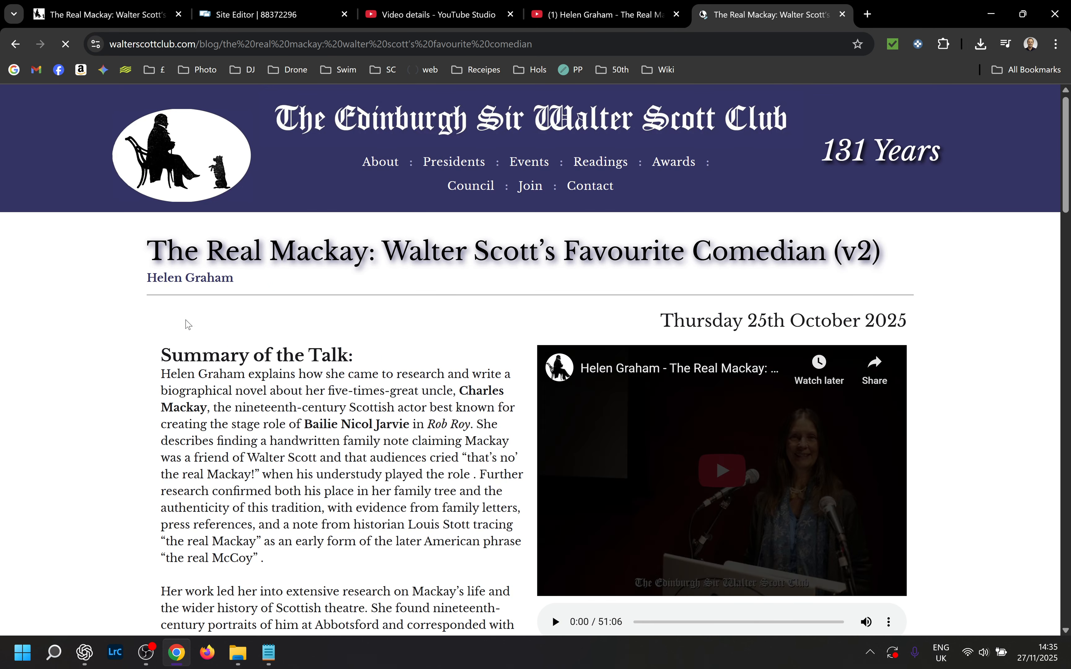
{"action": "left_click", "coordinate": [16, 43]}
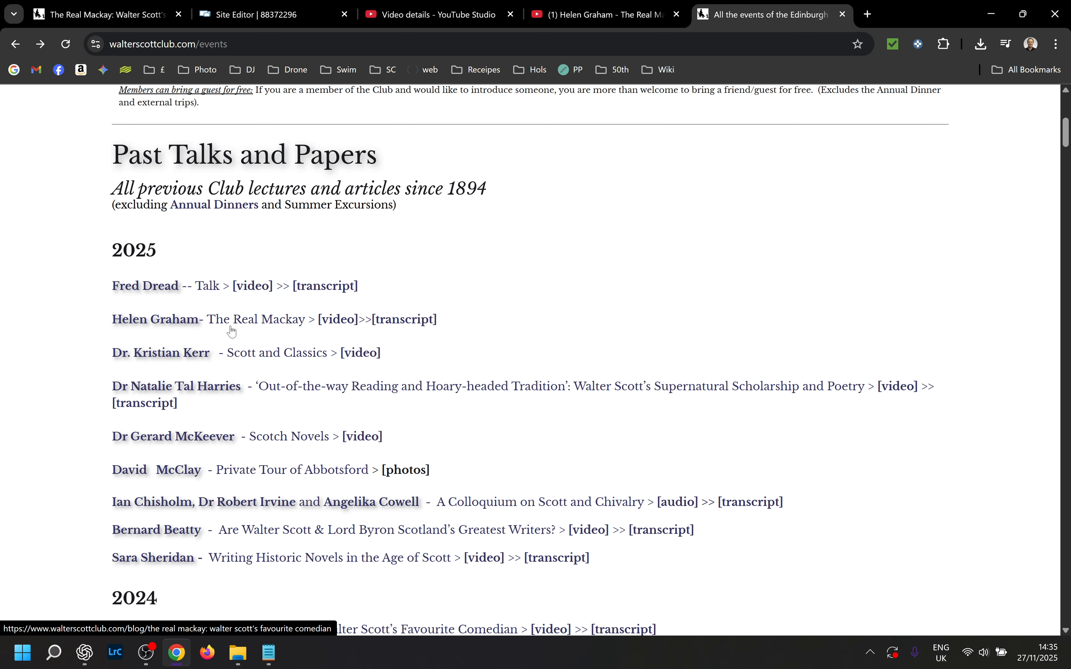
{"action": "left_click", "coordinate": [261, 20]}
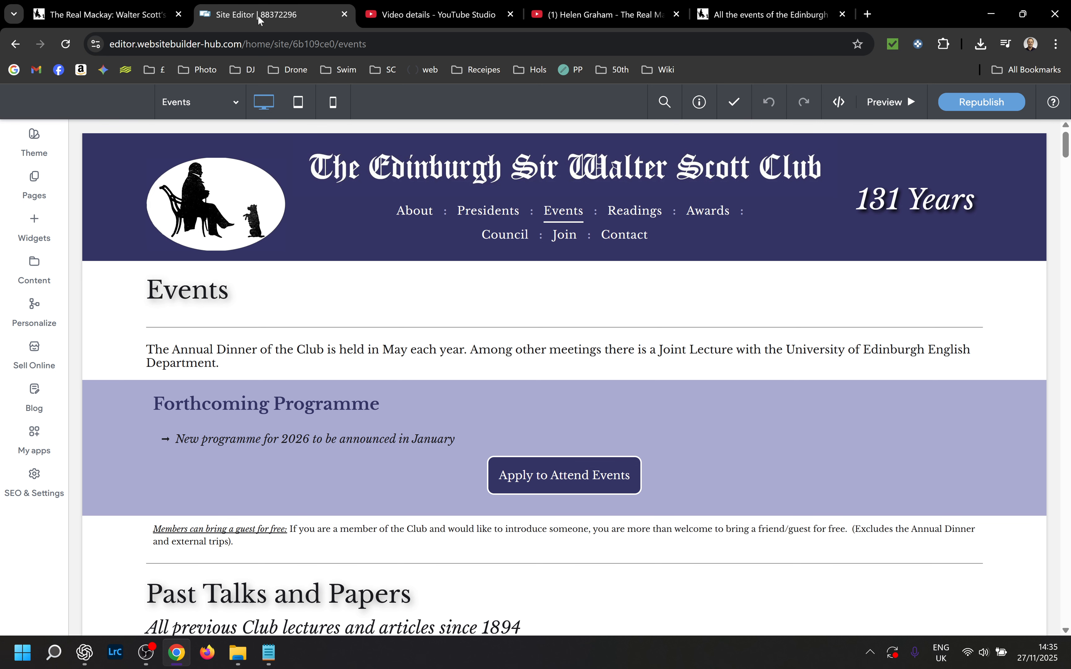
Open SEO & Settings to show the Favicon & Social Image section
{"action": "scroll", "coordinate": [564, 381], "scroll_direction": "down", "scroll_amount": 4}
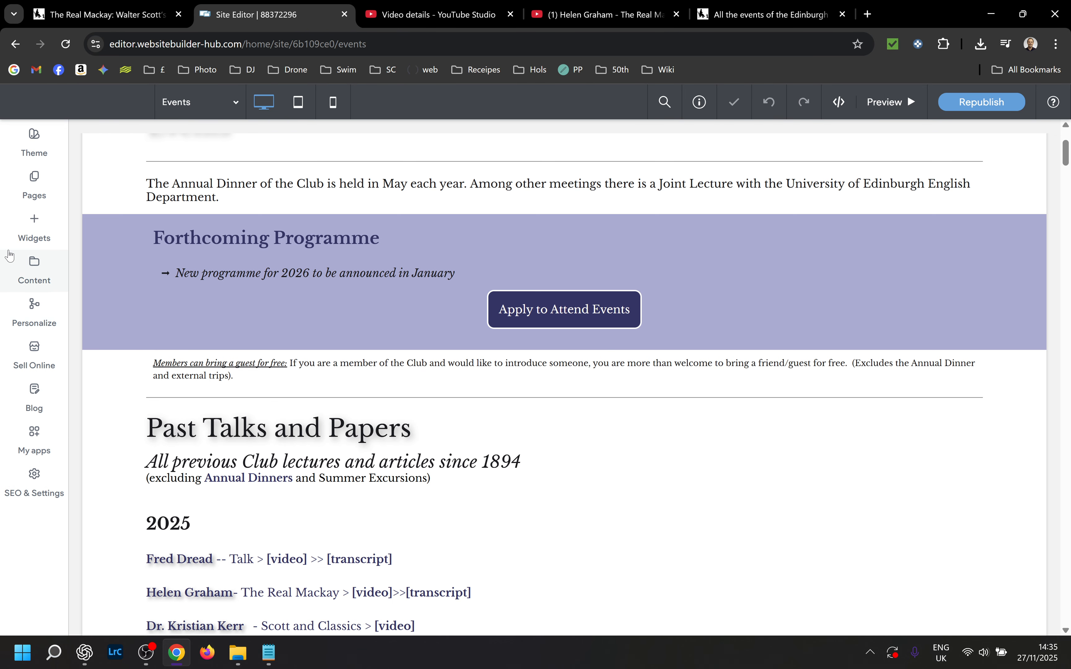
{"action": "left_click", "coordinate": [35, 483]}
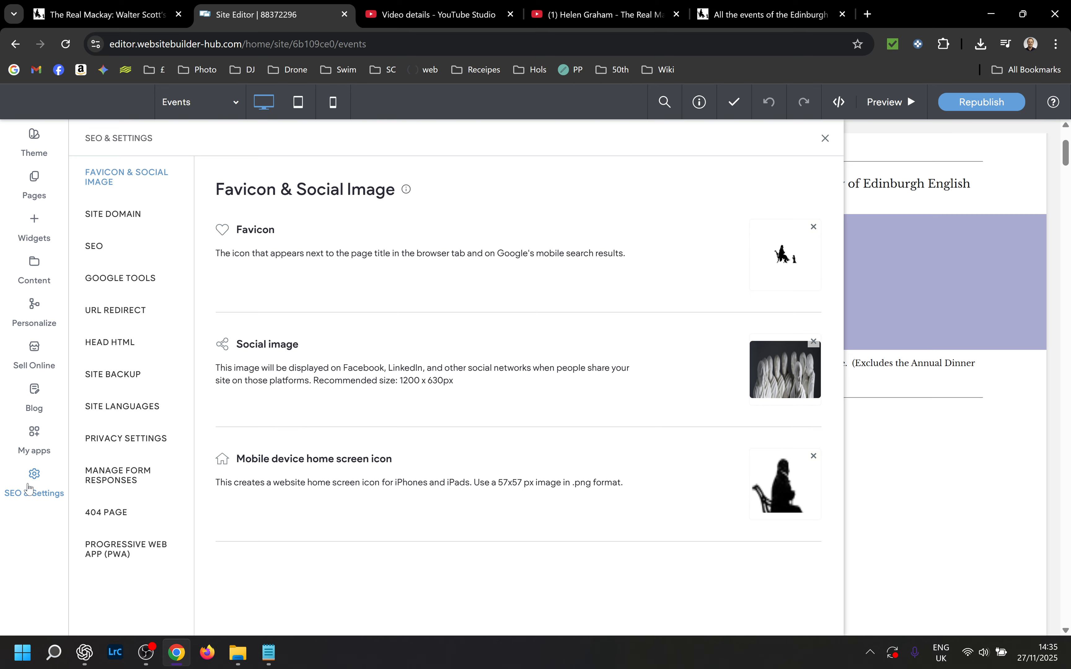
Show the Site Backup versions list
{"action": "left_click", "coordinate": [110, 376]}
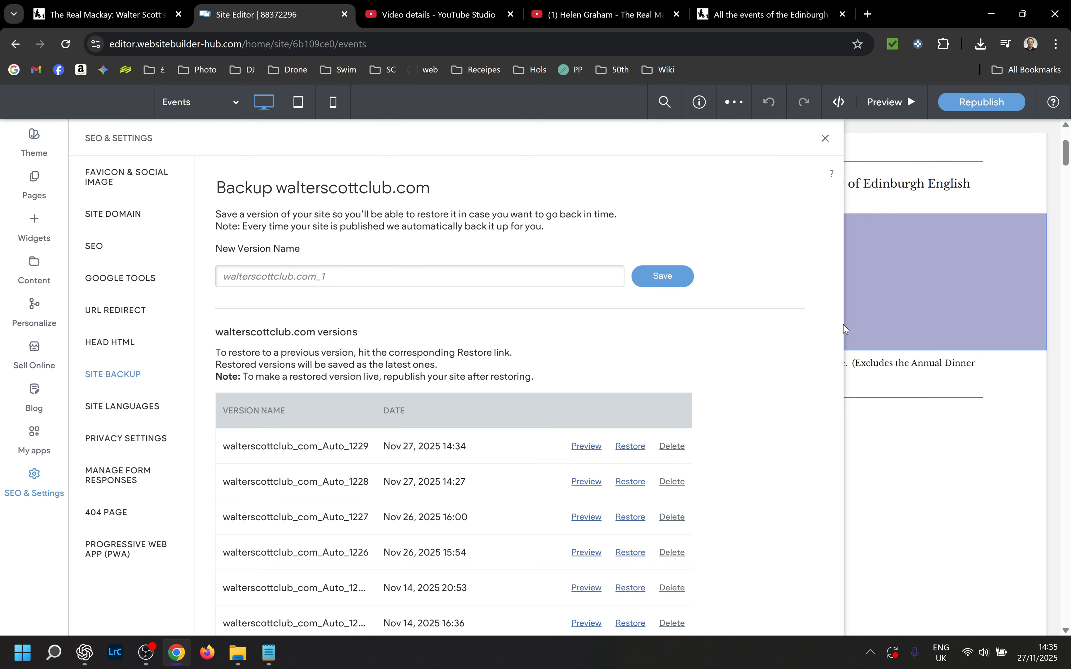
{"action": "scroll", "coordinate": [840, 330], "scroll_direction": "down", "scroll_amount": 5}
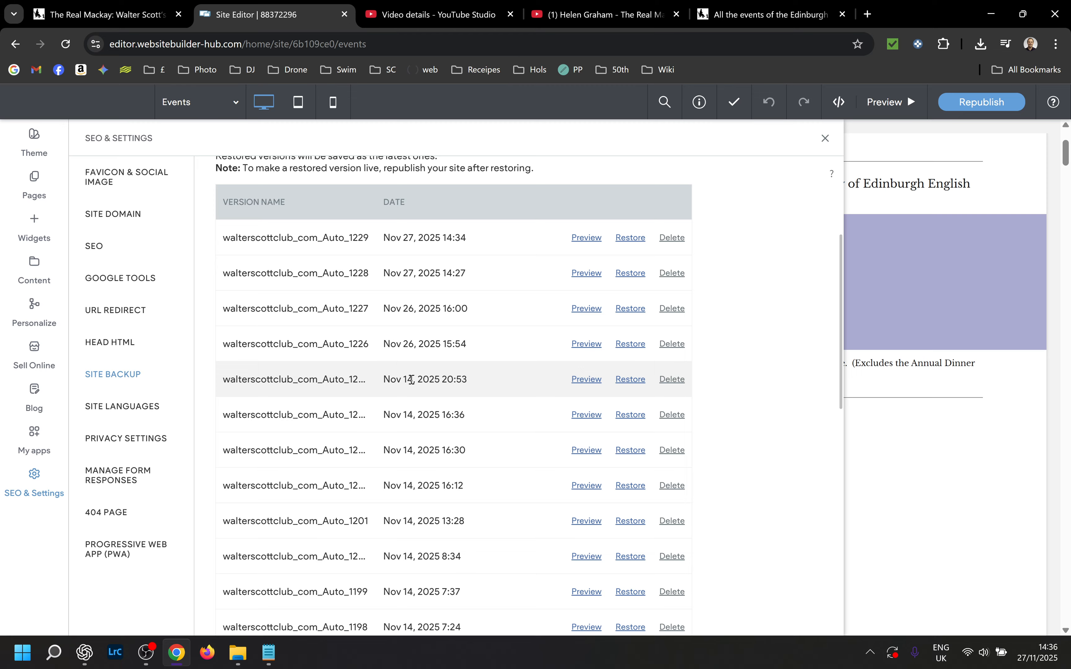
{"action": "left_click_drag", "start_coordinate": [397, 380], "coordinate": [448, 380]}
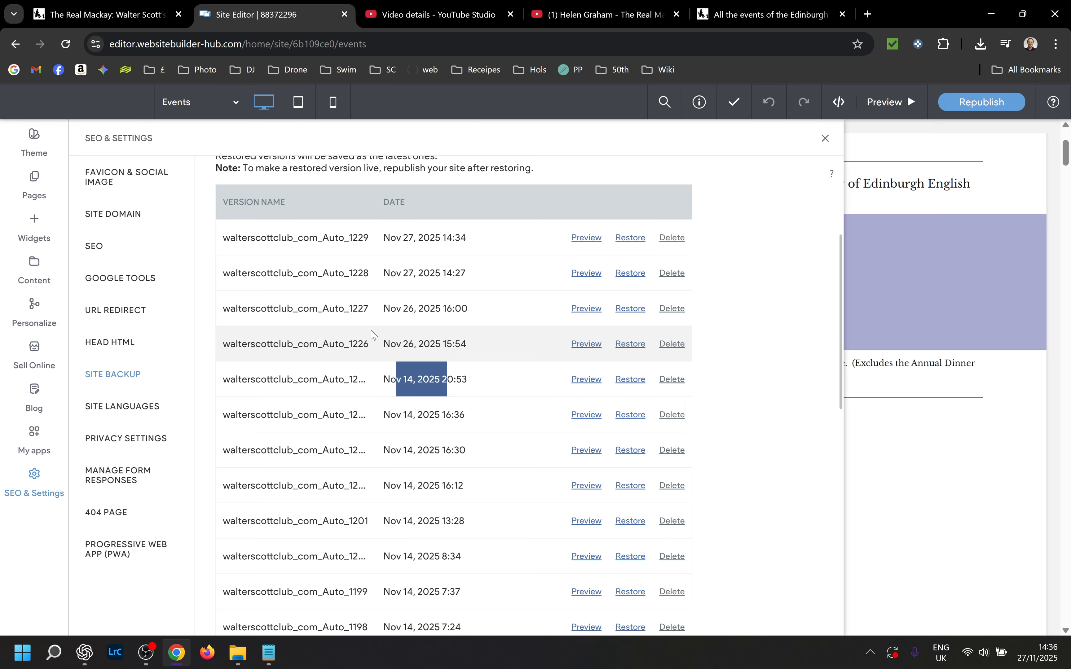
{"action": "left_click_drag", "start_coordinate": [353, 344], "coordinate": [391, 345]}
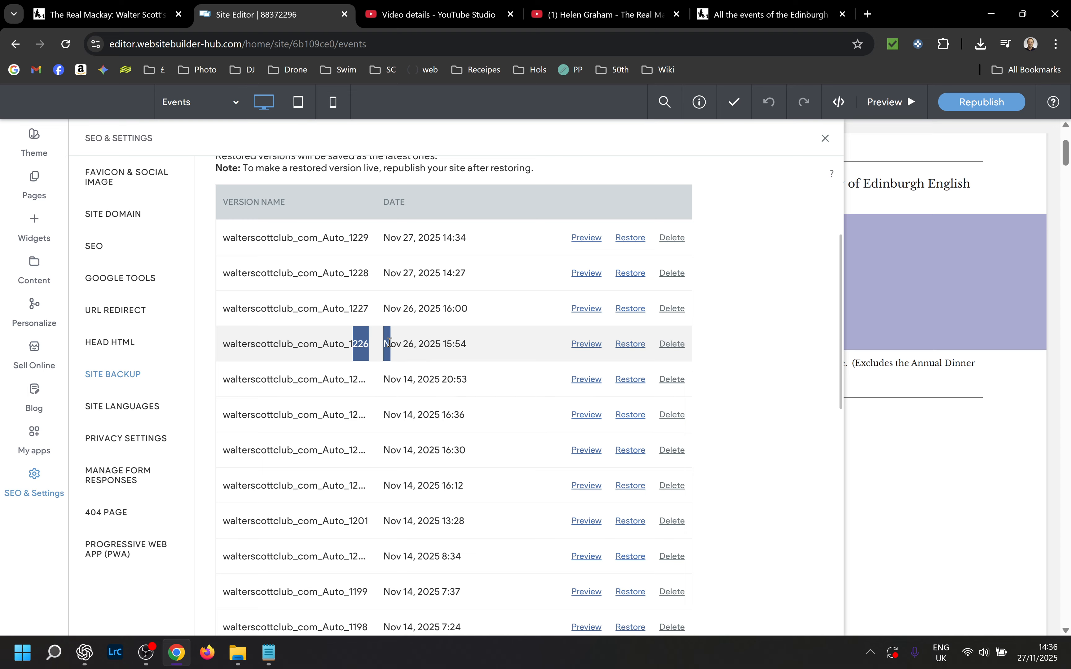
{"action": "left_click", "coordinate": [412, 456]}
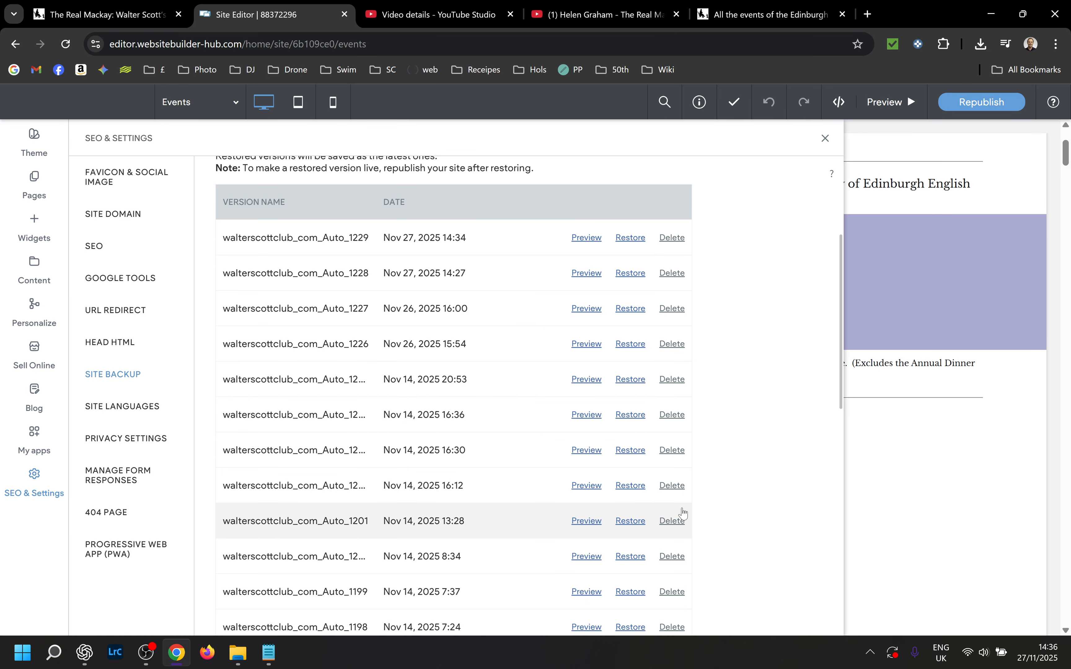
Delete the Nov 14 16:12, 8:34, 7:37 and 7:24 backup versions
{"action": "left_click", "coordinate": [676, 489]}
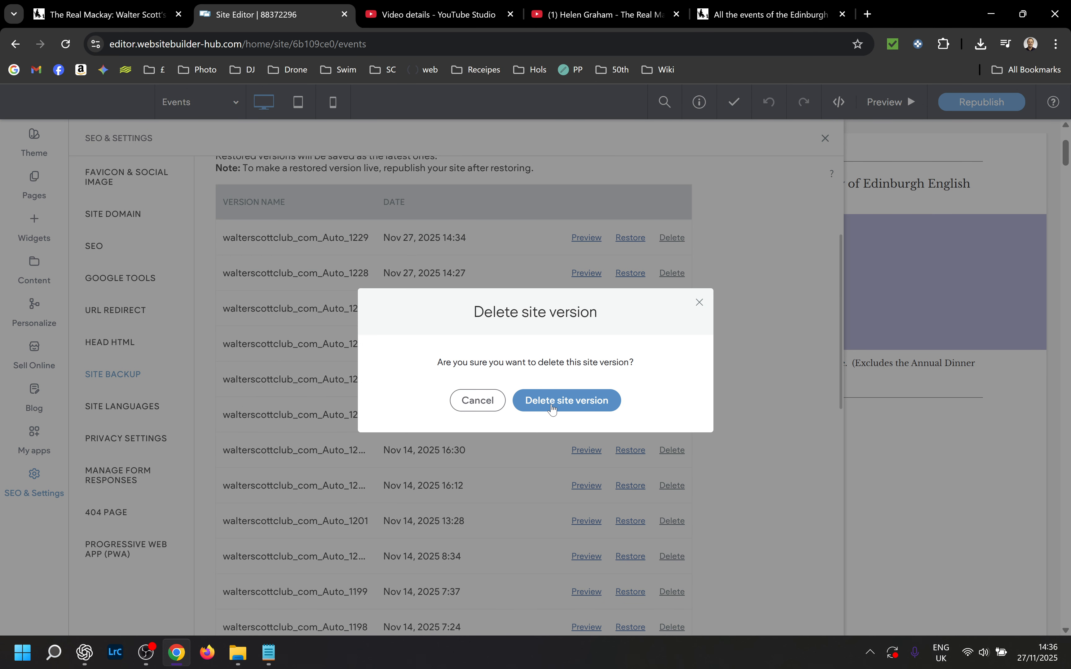
{"action": "left_click", "coordinate": [550, 401]}
{"action": "left_click", "coordinate": [671, 520]}
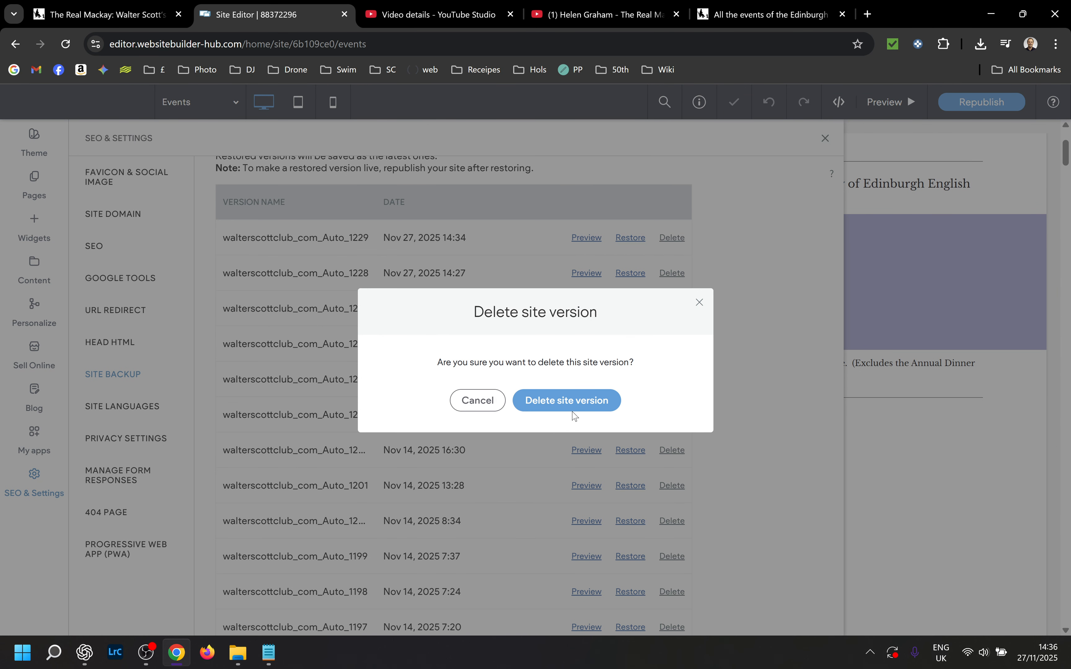
{"action": "key", "text": "Return"}
{"action": "left_click", "coordinate": [672, 520]}
{"action": "left_click", "coordinate": [566, 401]}
{"action": "left_click", "coordinate": [672, 521]}
{"action": "left_click", "coordinate": [567, 401]}
Delete backup versions Auto_1197, Auto_1196, Auto_1195, Auto_1194 and Auto_1193
{"action": "left_click", "coordinate": [682, 523]}
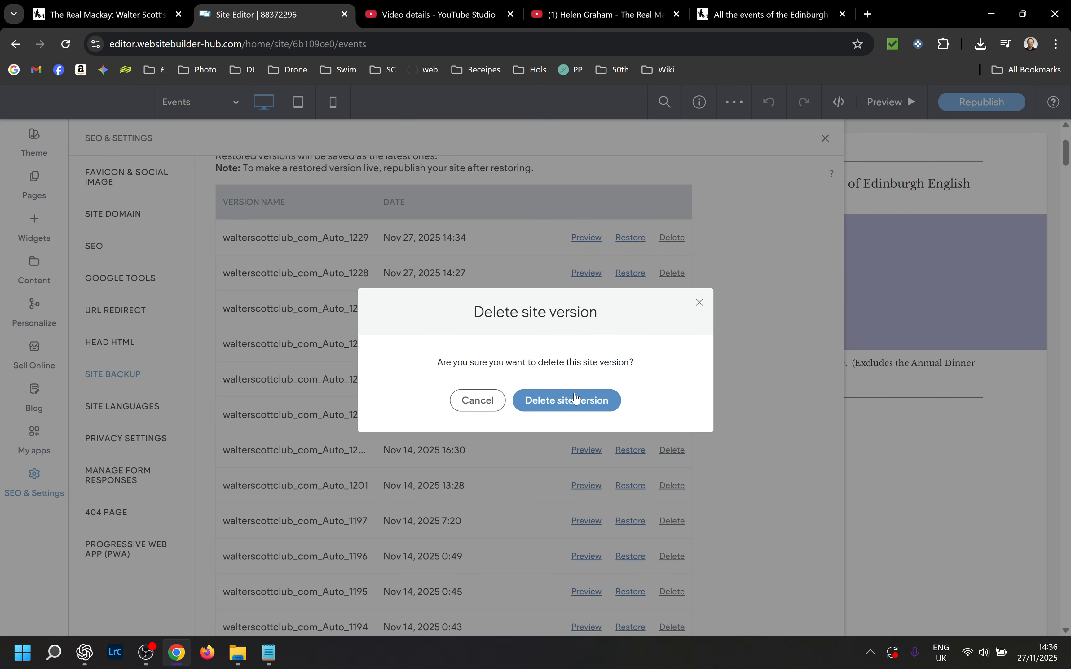
{"action": "left_click", "coordinate": [573, 401]}
{"action": "left_click", "coordinate": [684, 521]}
{"action": "left_click", "coordinate": [565, 399]}
{"action": "left_click", "coordinate": [672, 522]}
{"action": "left_click", "coordinate": [571, 401]}
{"action": "left_click", "coordinate": [672, 522]}
{"action": "left_click", "coordinate": [573, 401]}
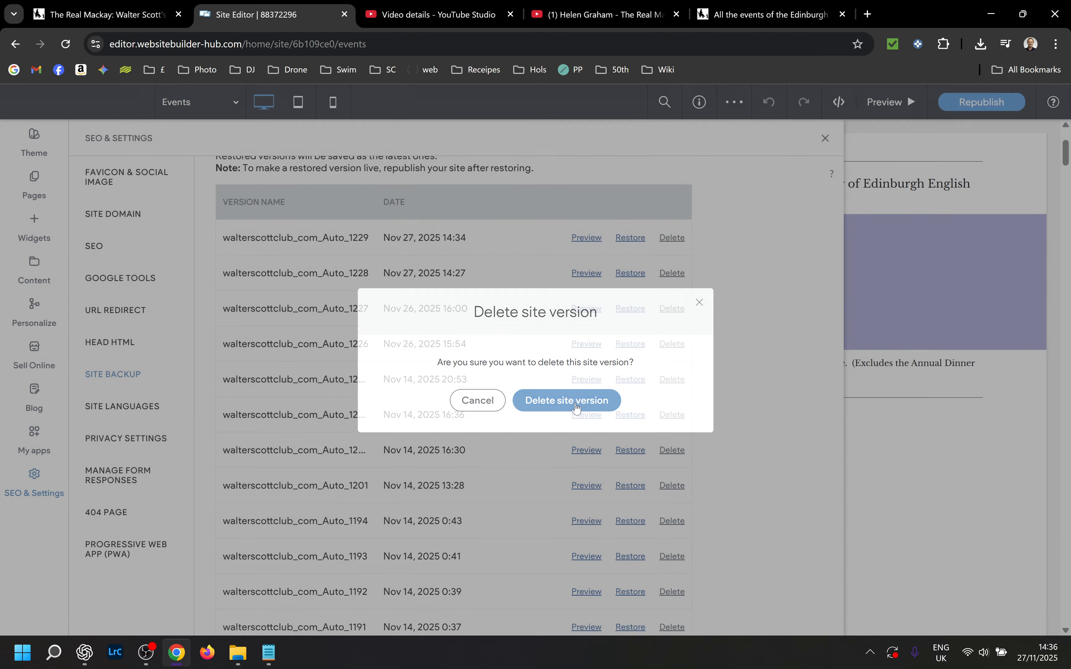
{"action": "left_click", "coordinate": [671, 521]}
{"action": "left_click", "coordinate": [587, 409]}
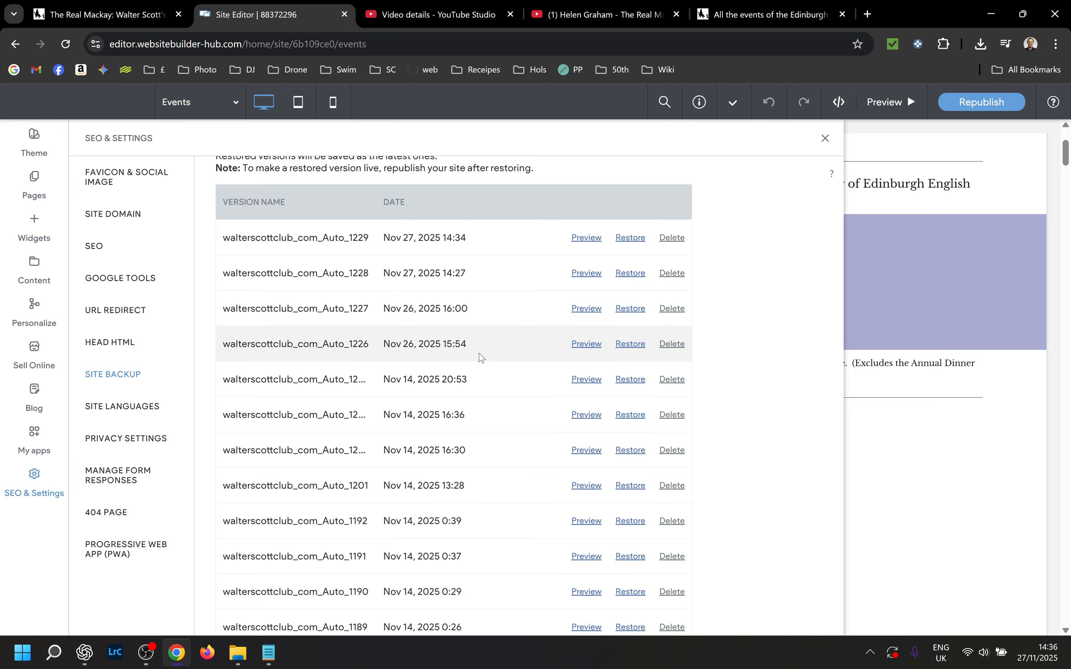
Remove the two test talk lines and the leftover blank line from the top of the 2025 list
{"action": "left_click", "coordinate": [826, 137]}
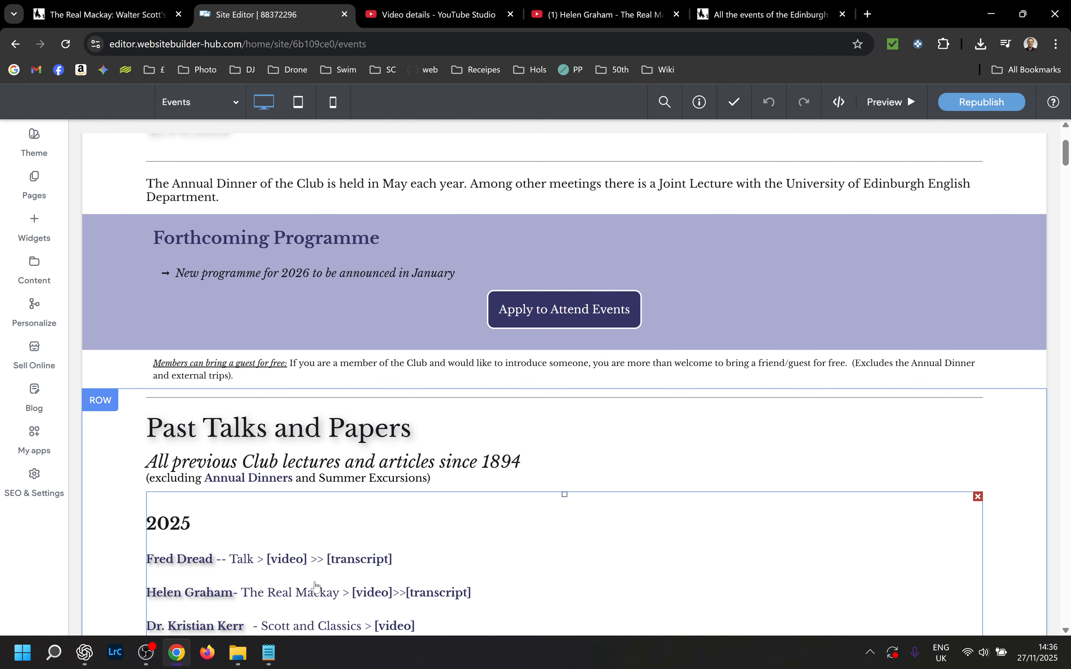
{"action": "left_click", "coordinate": [329, 565]}
{"action": "left_click", "coordinate": [414, 266]}
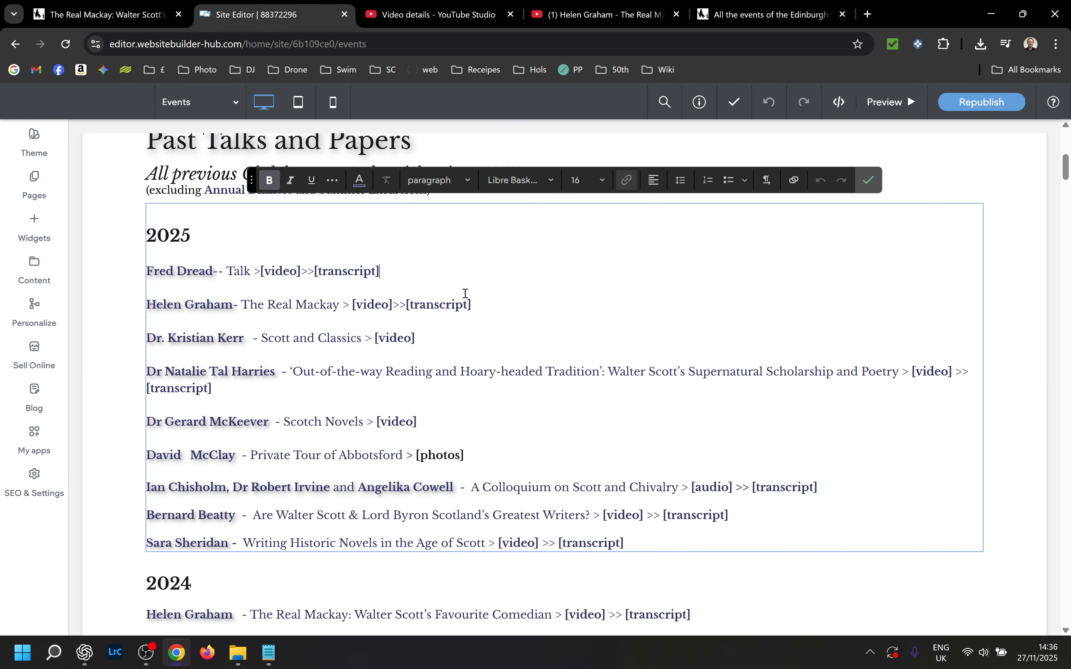
{"action": "left_click_drag", "start_coordinate": [264, 271], "coordinate": [504, 311]}
{"action": "left_click", "coordinate": [151, 262]}
{"action": "key", "text": "BackSpace"}
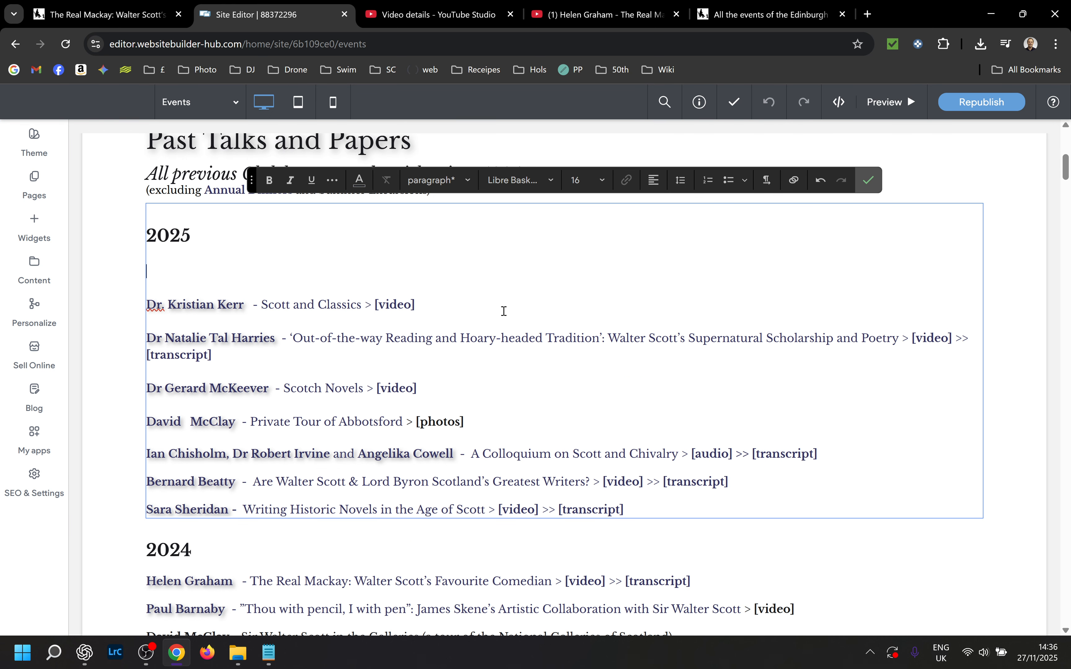
{"action": "key", "text": "Delete"}
{"action": "key", "text": "Delete"}
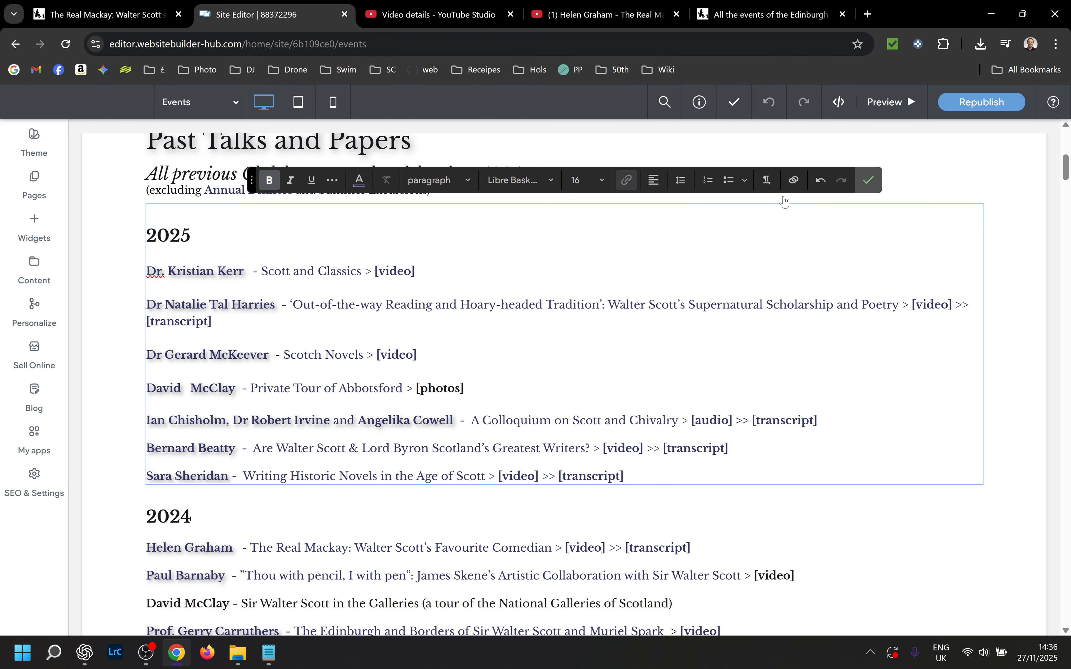
{"action": "left_click", "coordinate": [869, 179]}
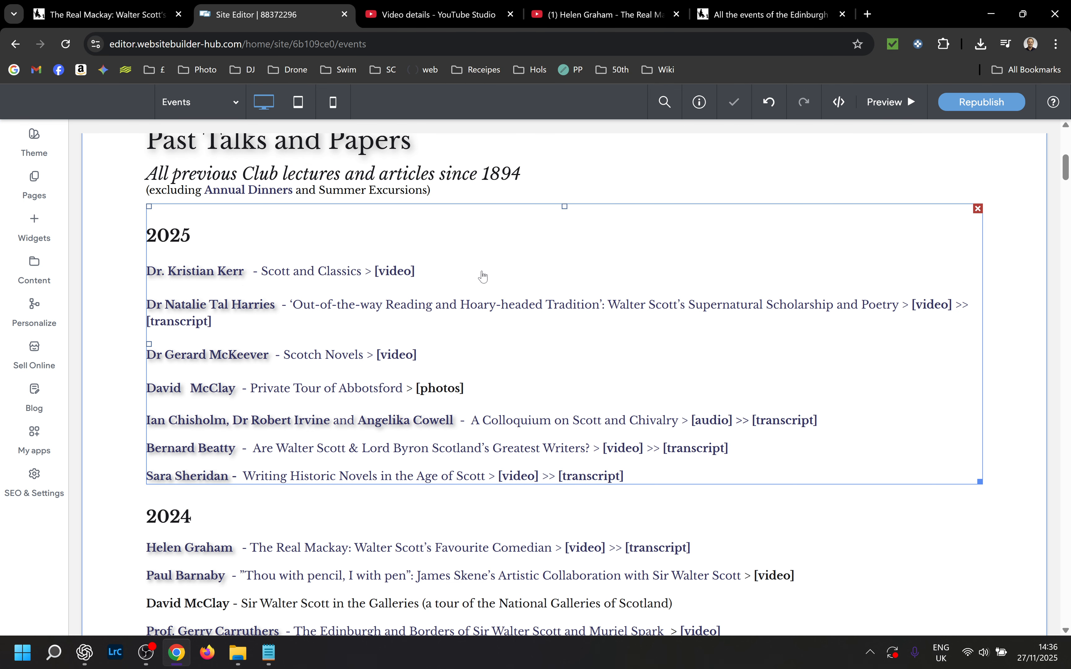